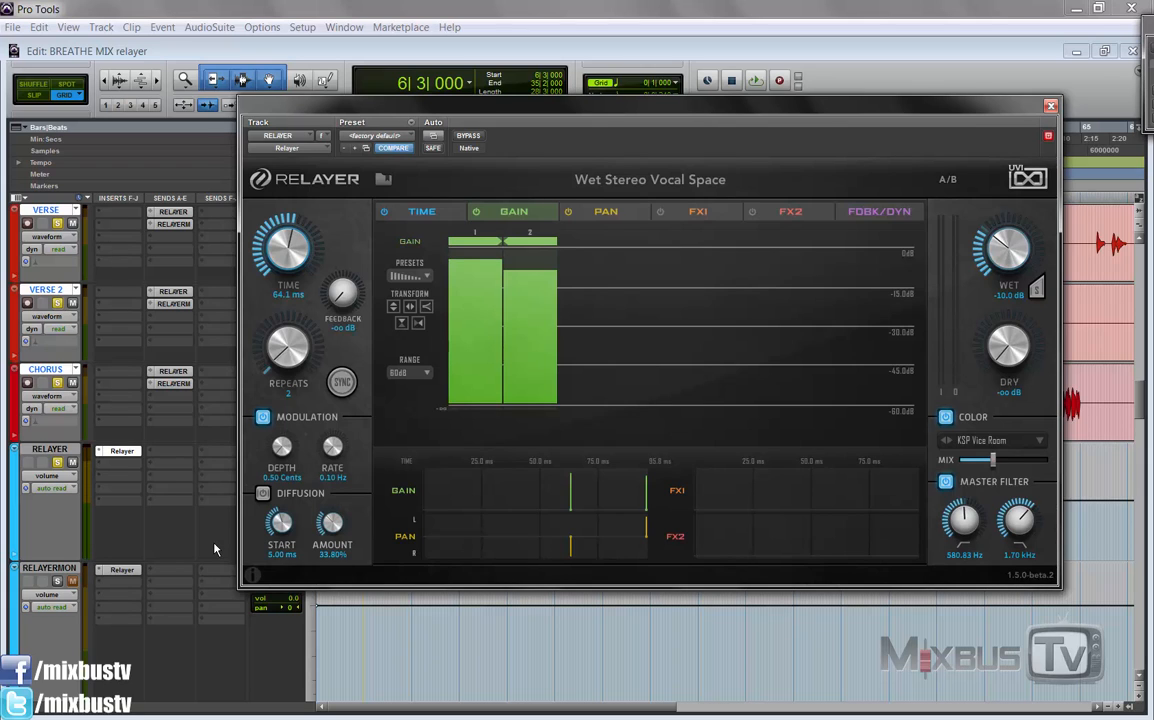
Step: Compare the vocal playback without and with the RELAYER track's delay, and raise the delay's wet amount to 0.00 dB
{"action": "key", "text": "space"}
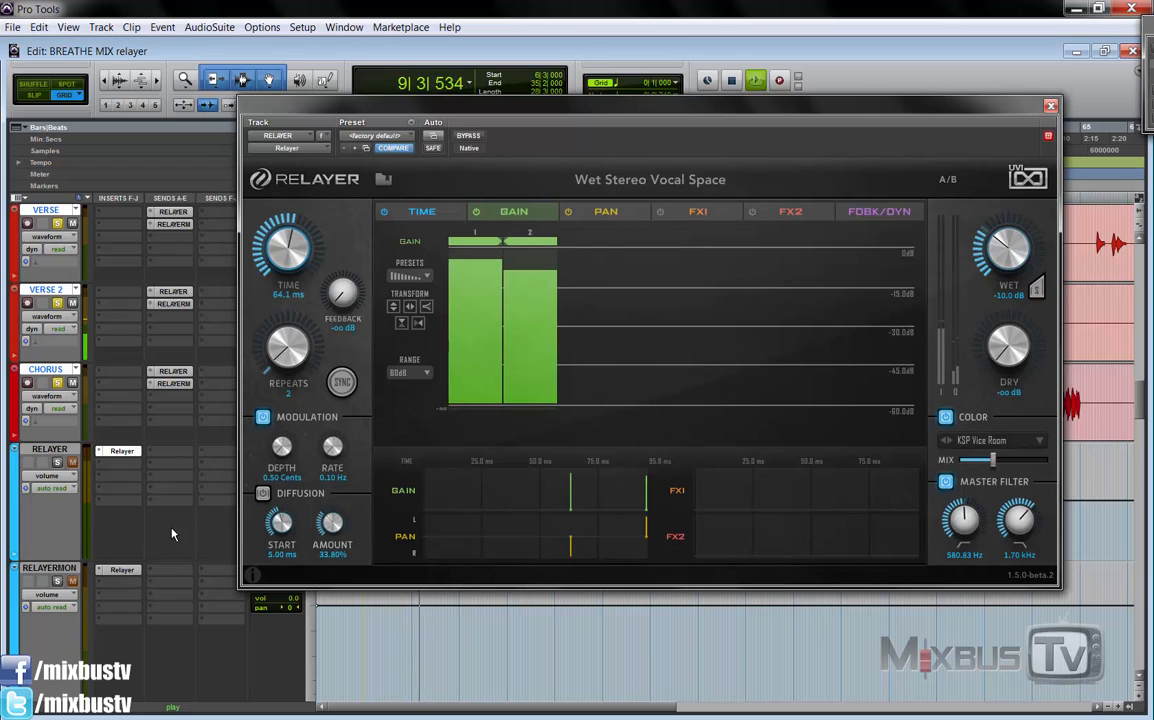
{"action": "key", "text": "space"}
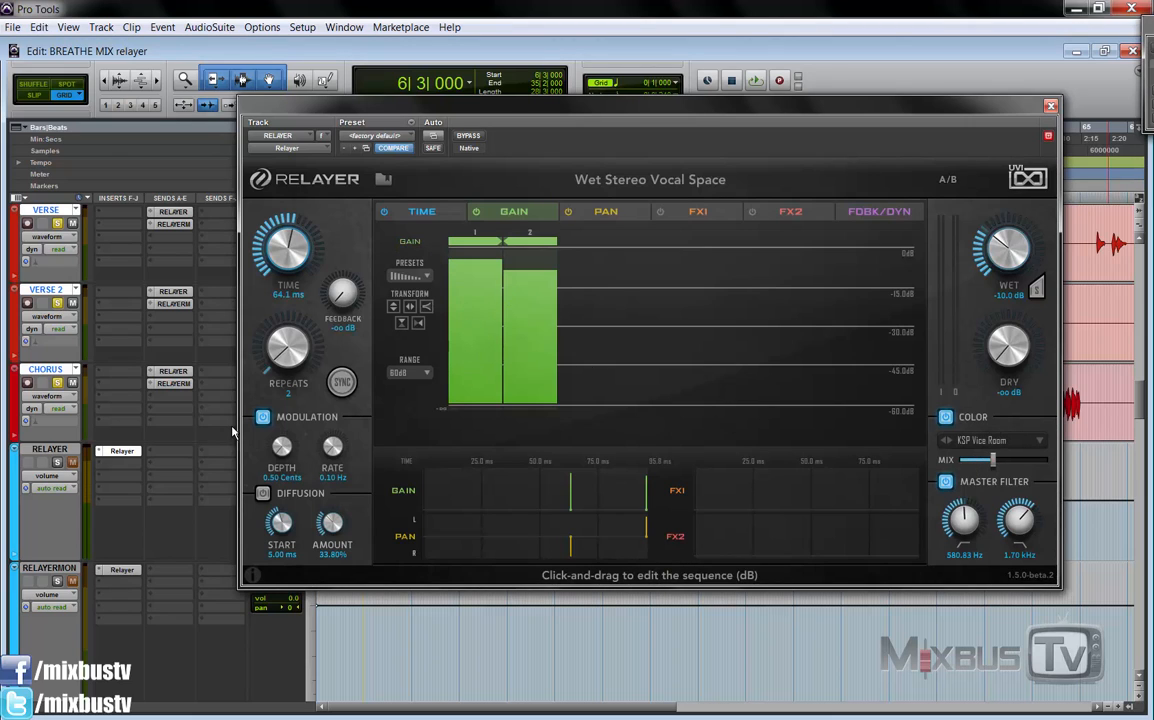
{"action": "left_click", "coordinate": [58, 463]}
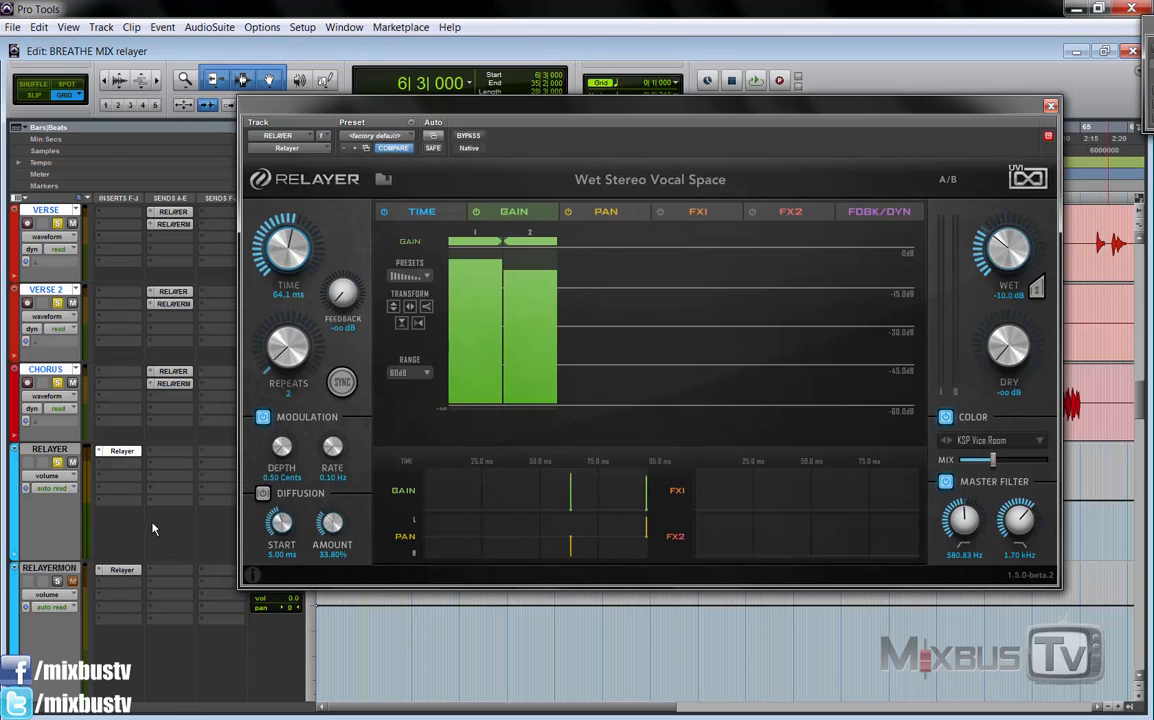
{"action": "key", "text": "space"}
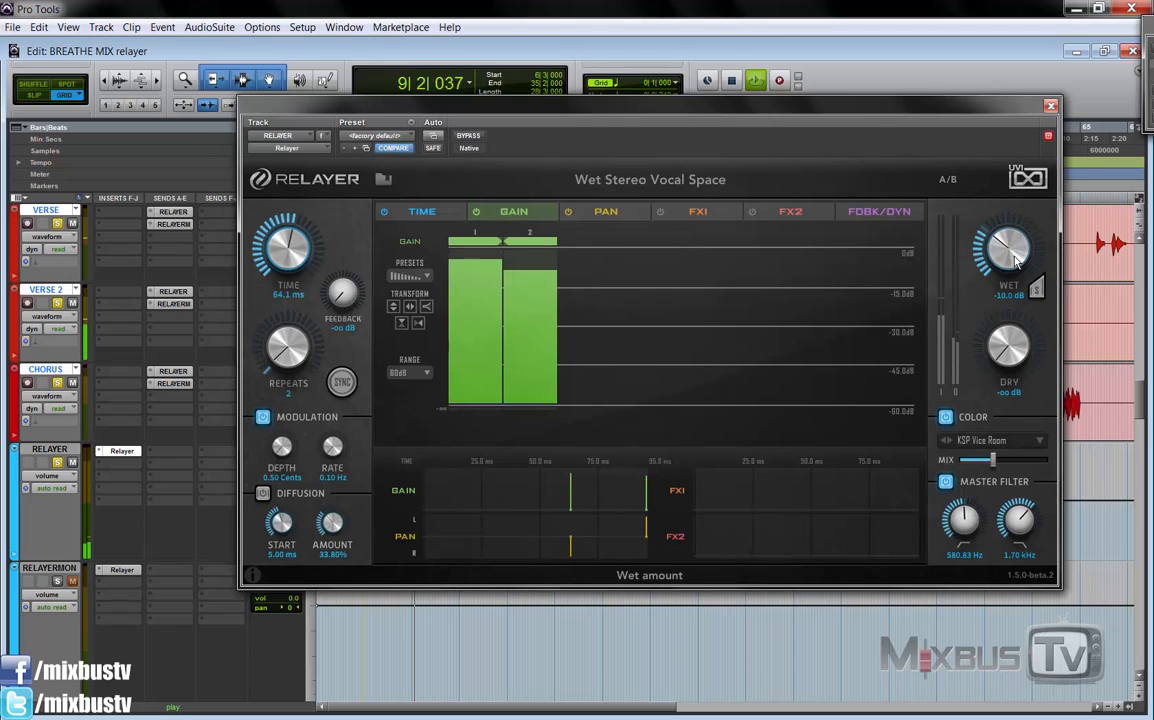
{"action": "left_click_drag", "start_coordinate": [1015, 262], "coordinate": [1025, 147]}
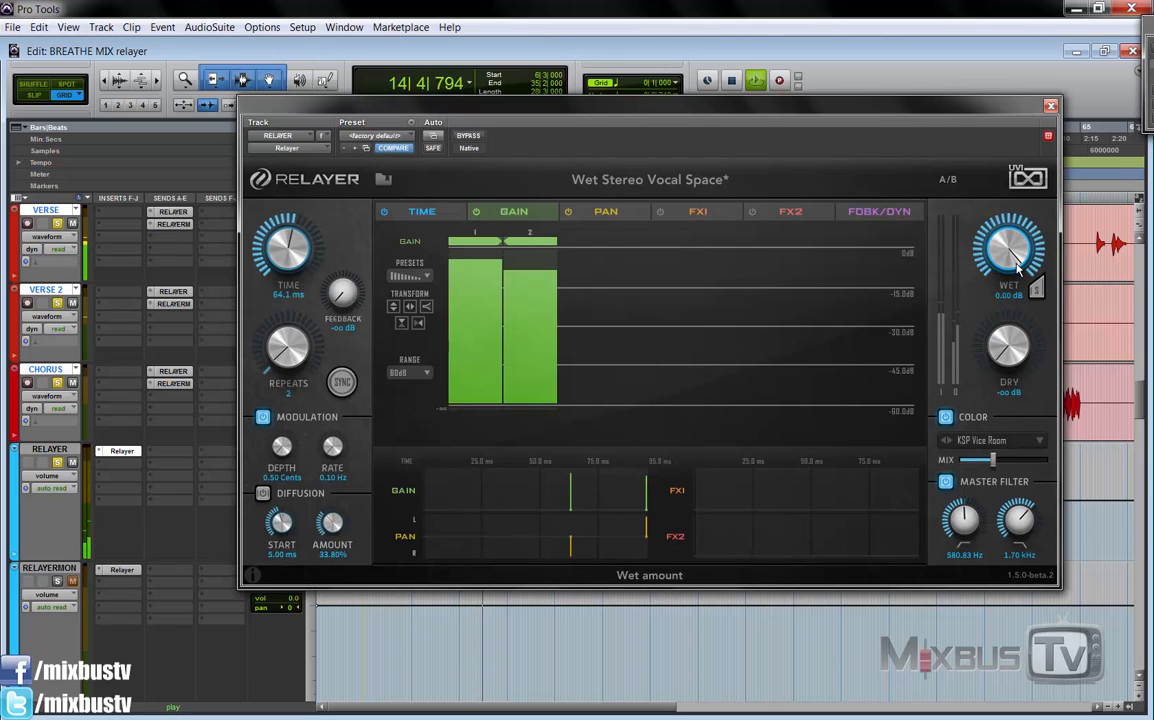
{"action": "key", "text": "space"}
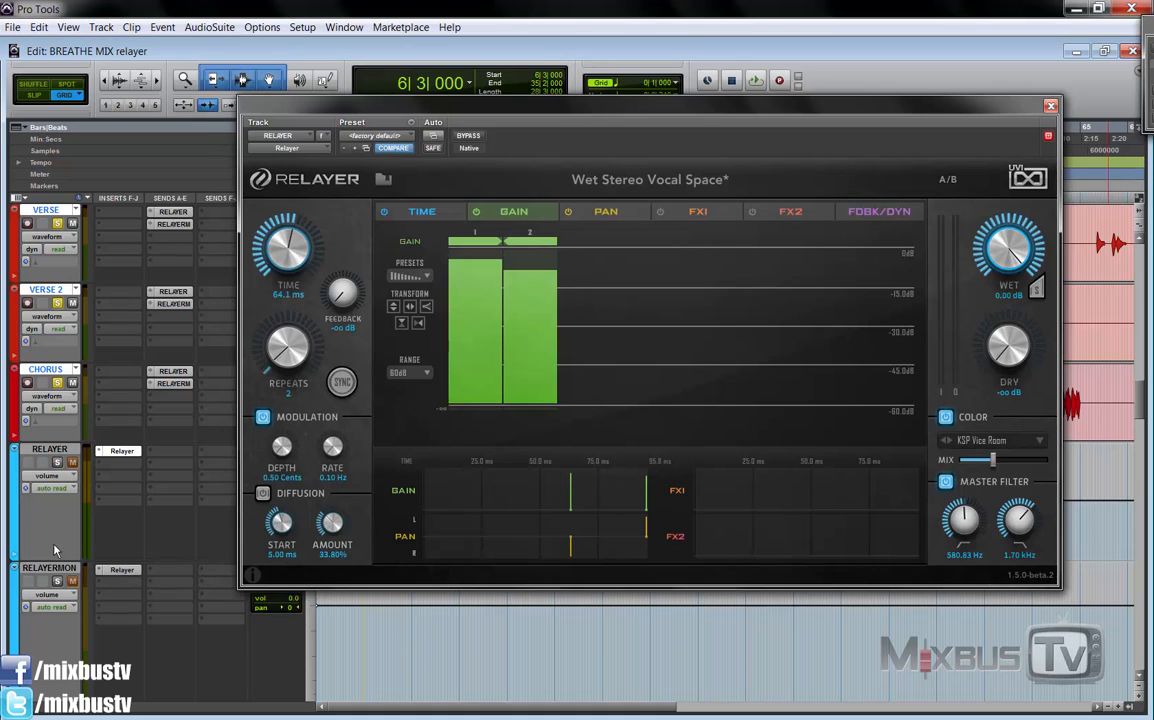
Step: Lower the wet amount of the mono track's Relayer to -15.3 dB during playback and audition both delay tracks together
{"action": "left_click", "coordinate": [118, 571]}
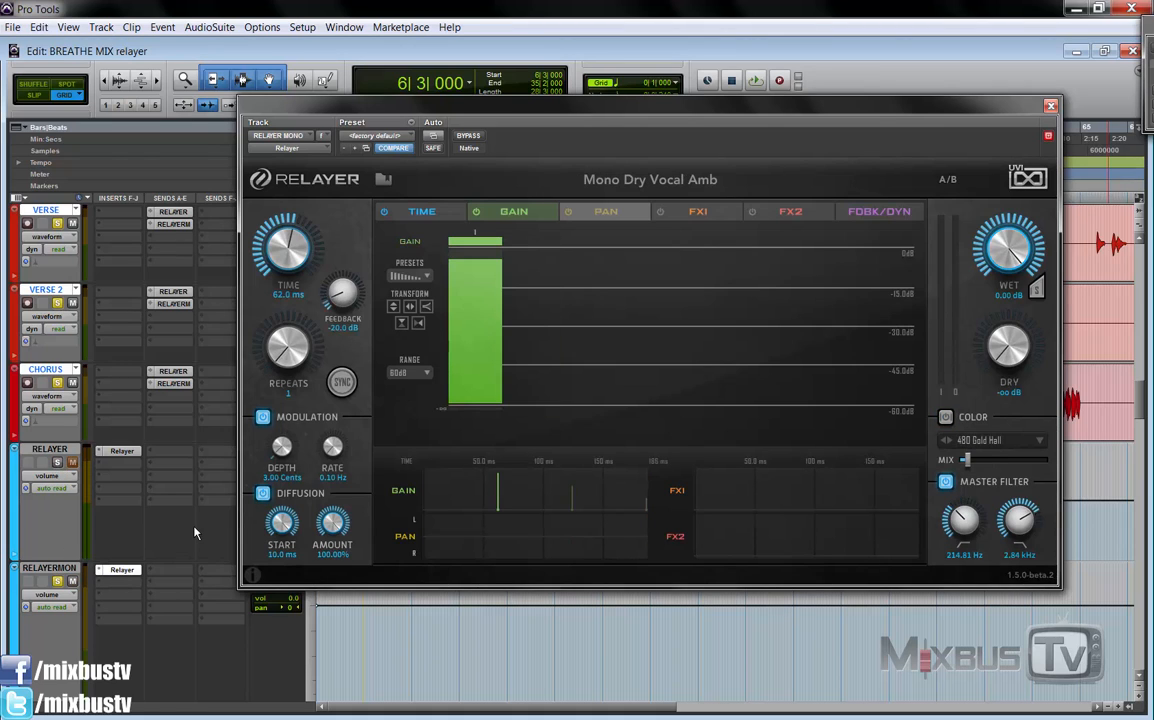
{"action": "key", "text": "space"}
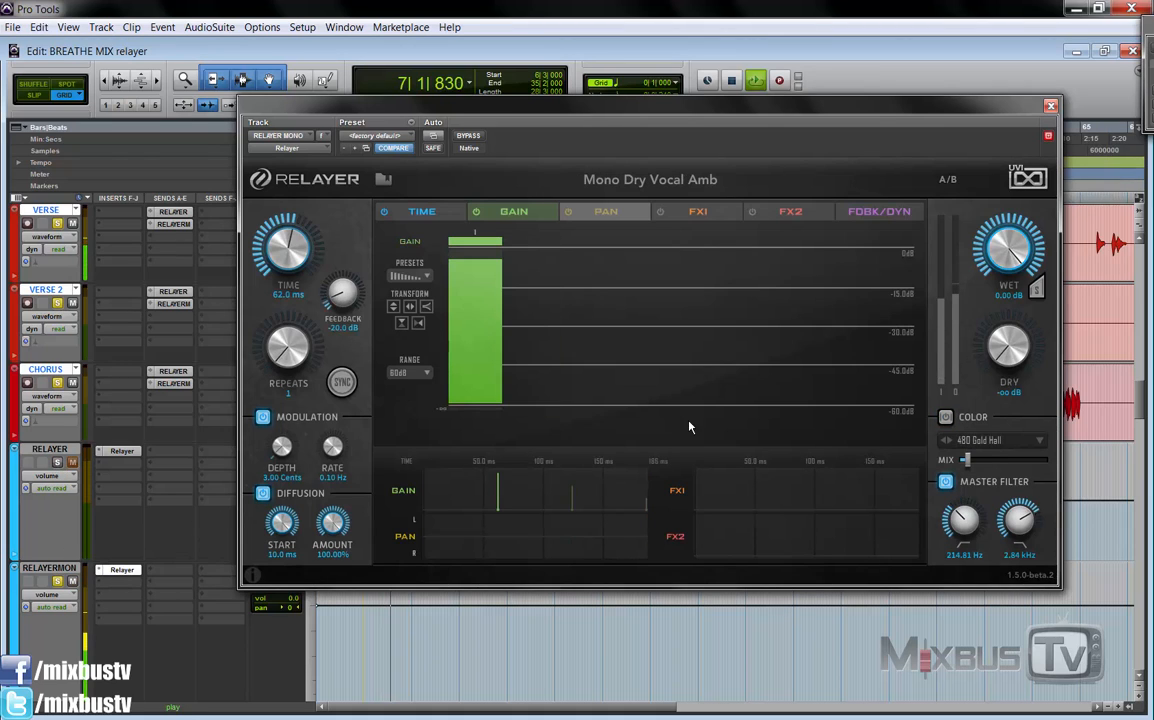
{"action": "scroll", "coordinate": [1003, 276], "scroll_direction": "down", "scroll_amount": 1}
{"action": "left_click_drag", "start_coordinate": [1003, 276], "coordinate": [998, 401]}
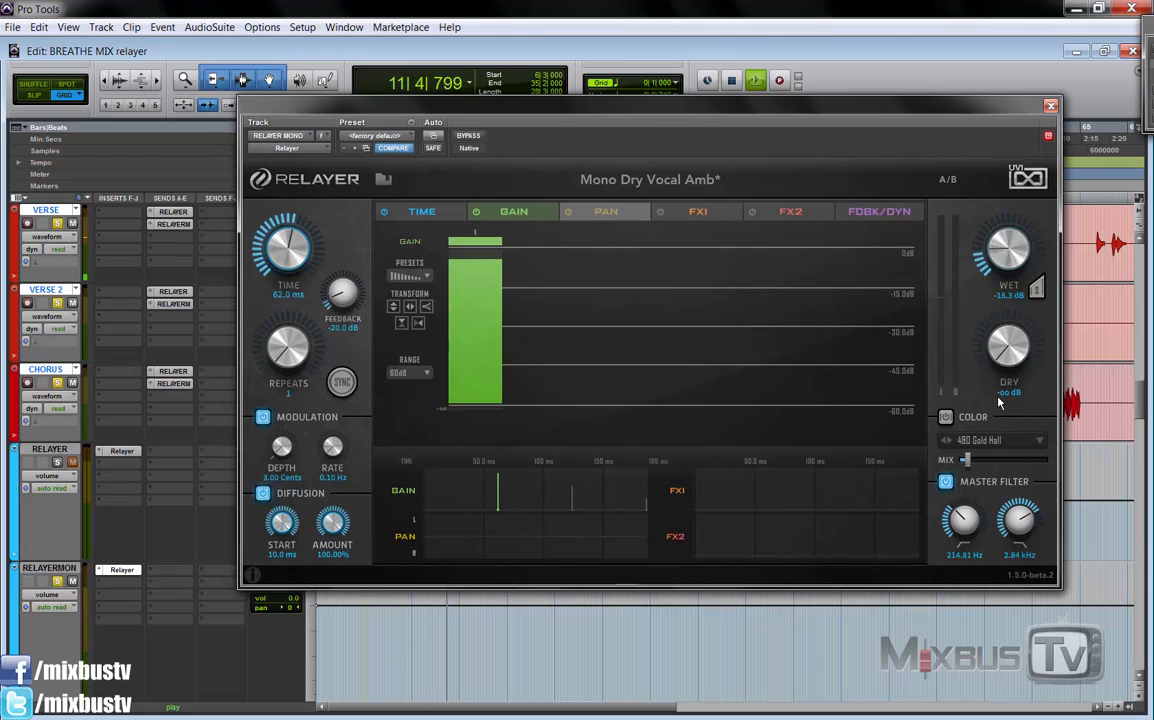
{"action": "key", "text": "space"}
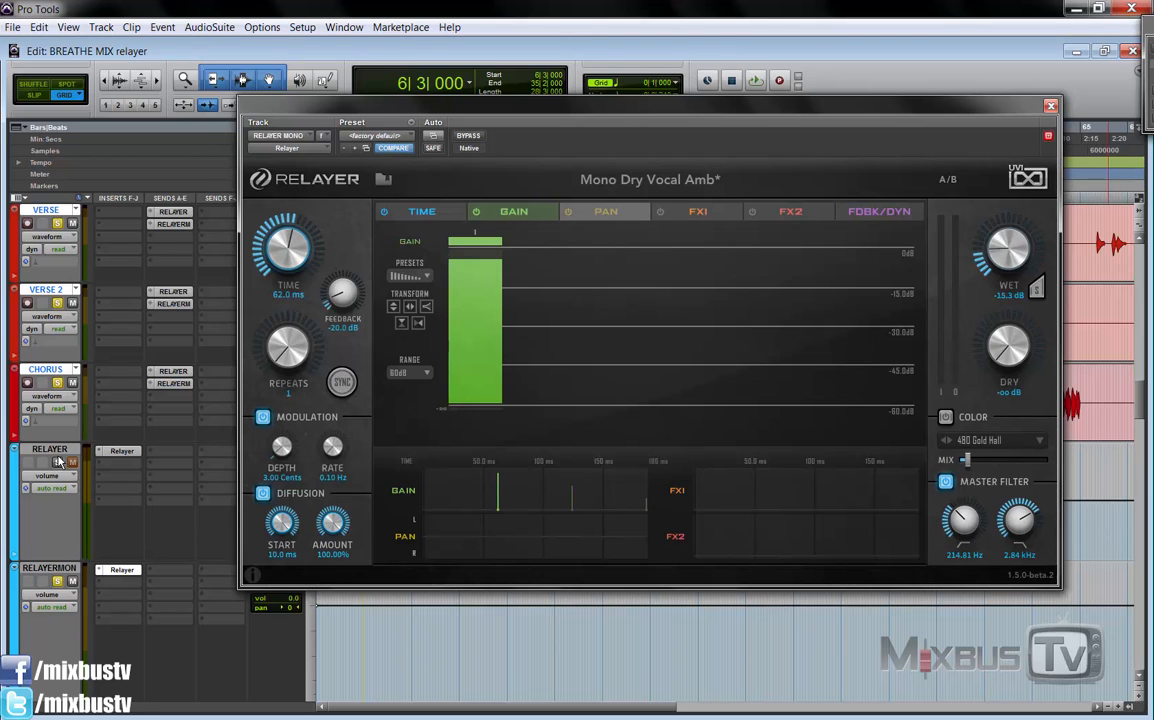
{"action": "key", "text": "space"}
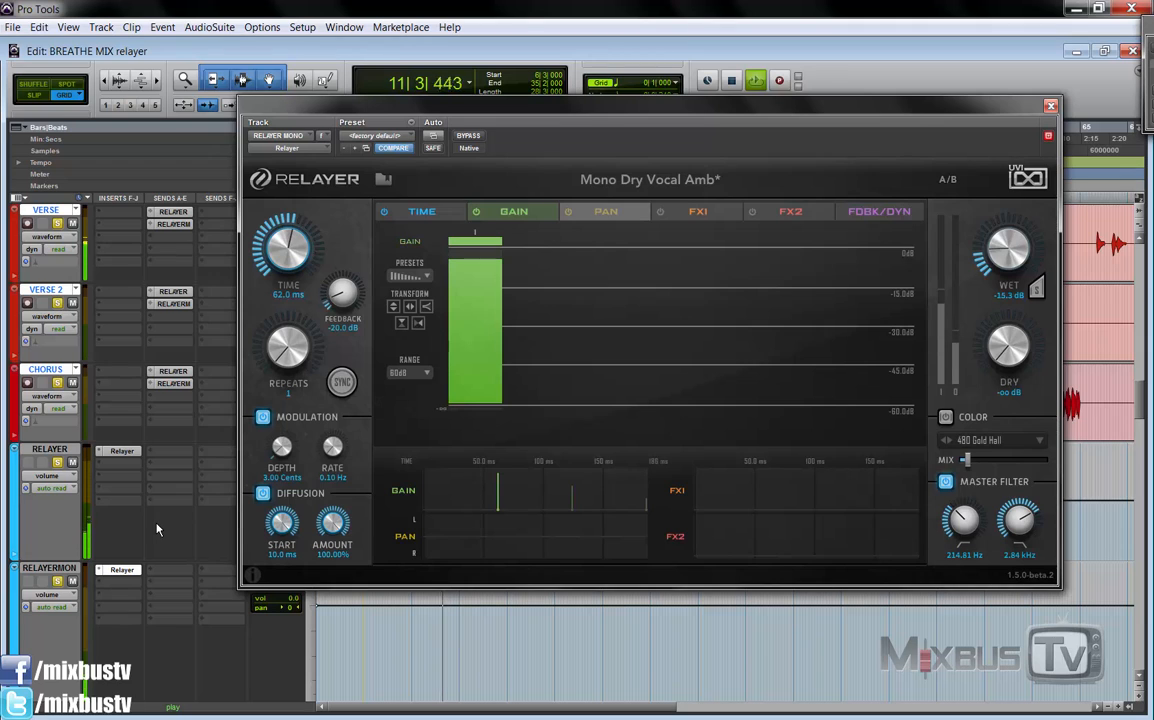
{"action": "key", "text": "space"}
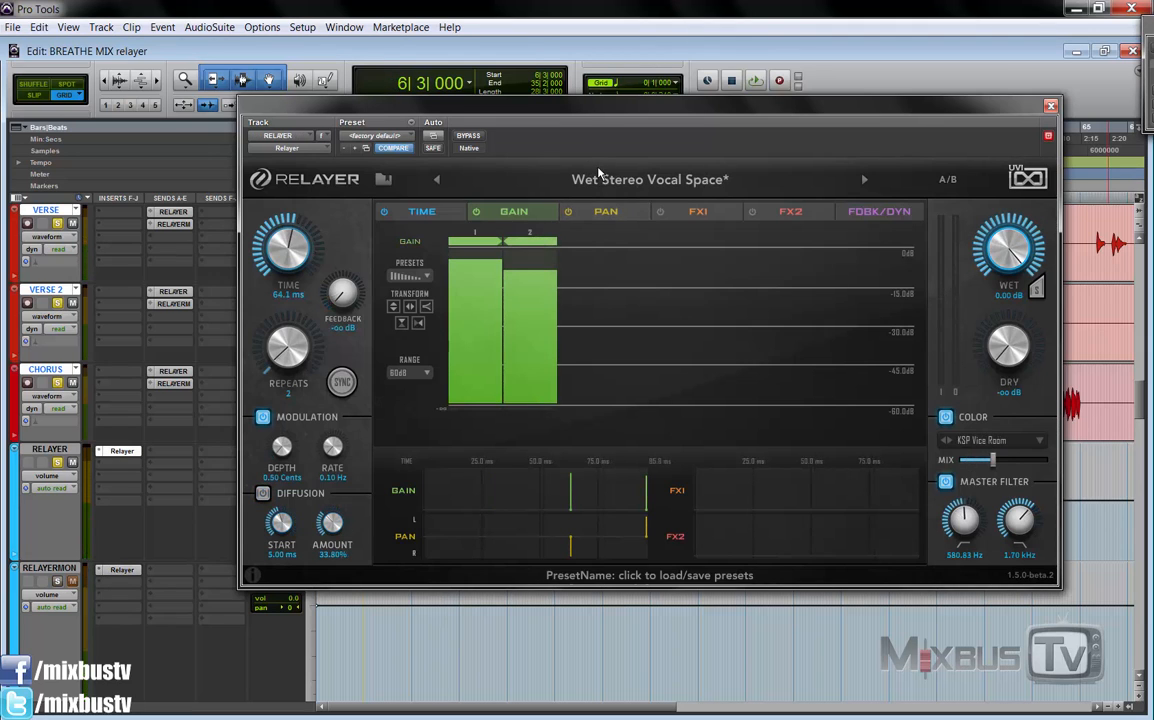
Step: Load the Mixbus TV preset Vocal Stutter Throw on the RELAYER track, set the delay time to 1/8 and audition it
{"action": "left_click", "coordinate": [600, 183]}
{"action": "mouse_move", "coordinate": [508, 373]}
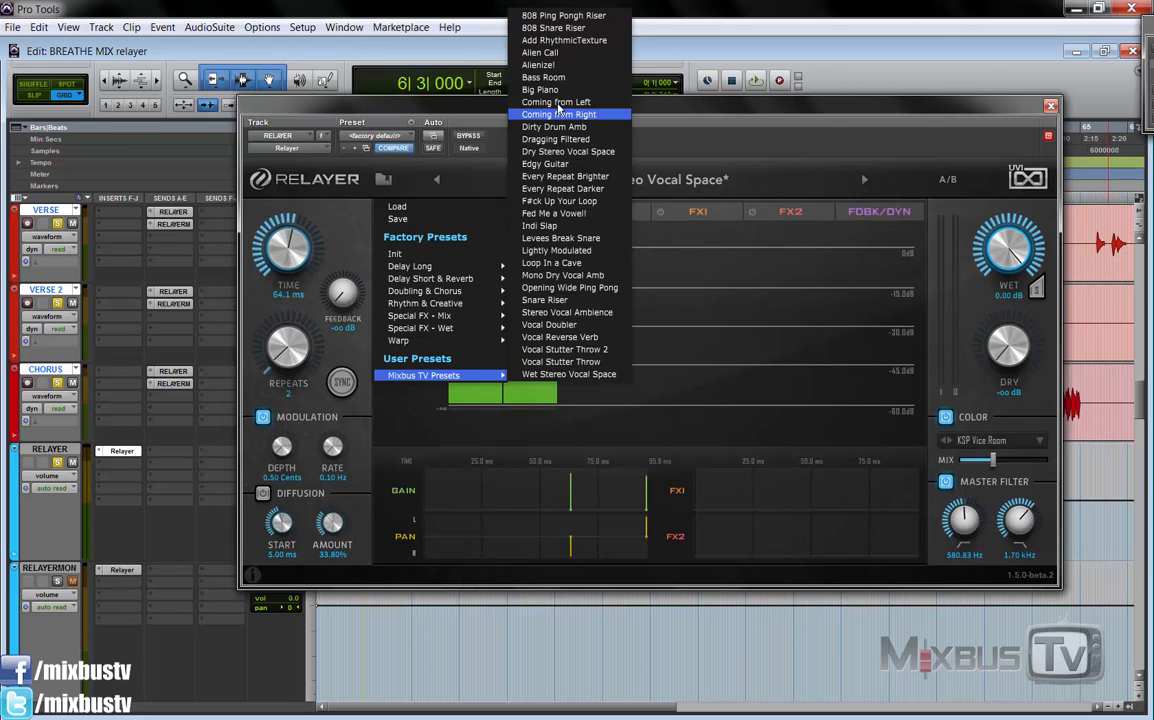
{"action": "left_click", "coordinate": [589, 362]}
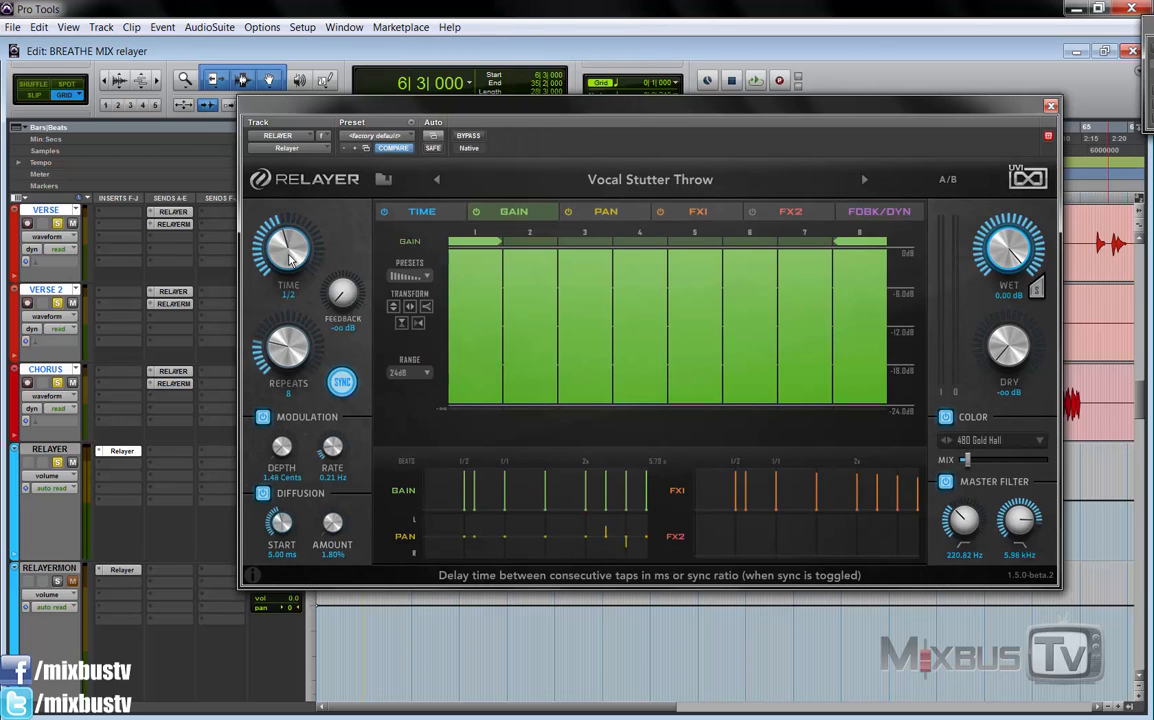
{"action": "left_click_drag", "start_coordinate": [289, 254], "coordinate": [288, 238]}
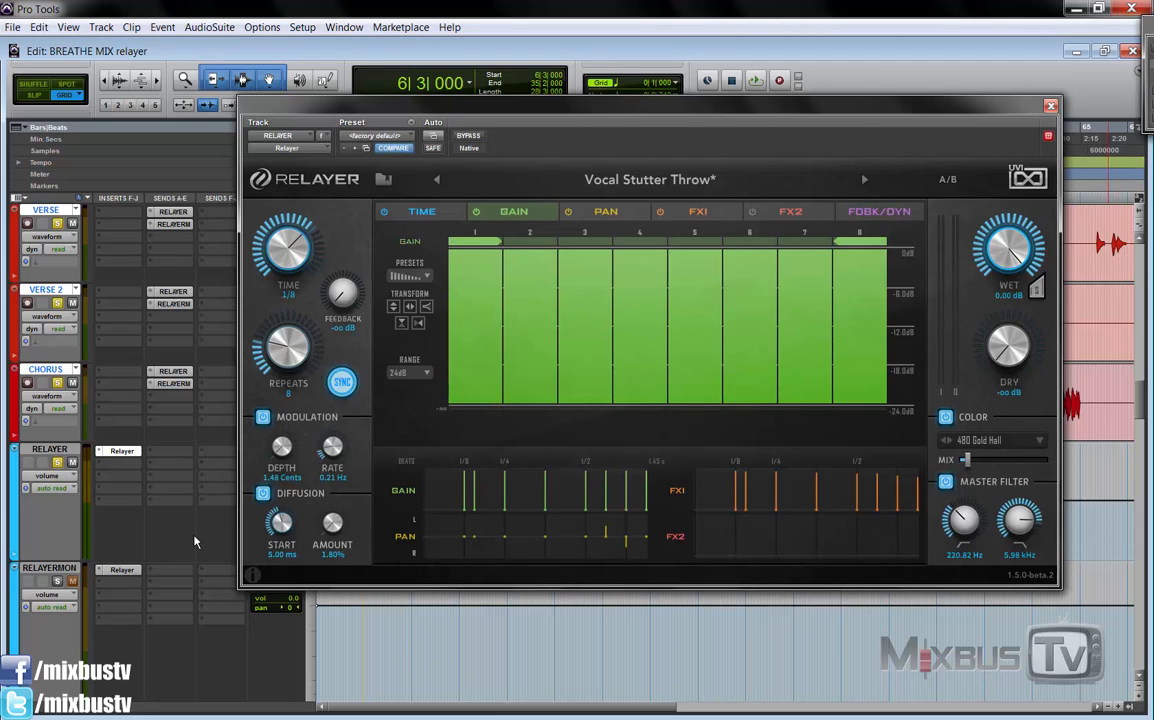
{"action": "key", "text": "space"}
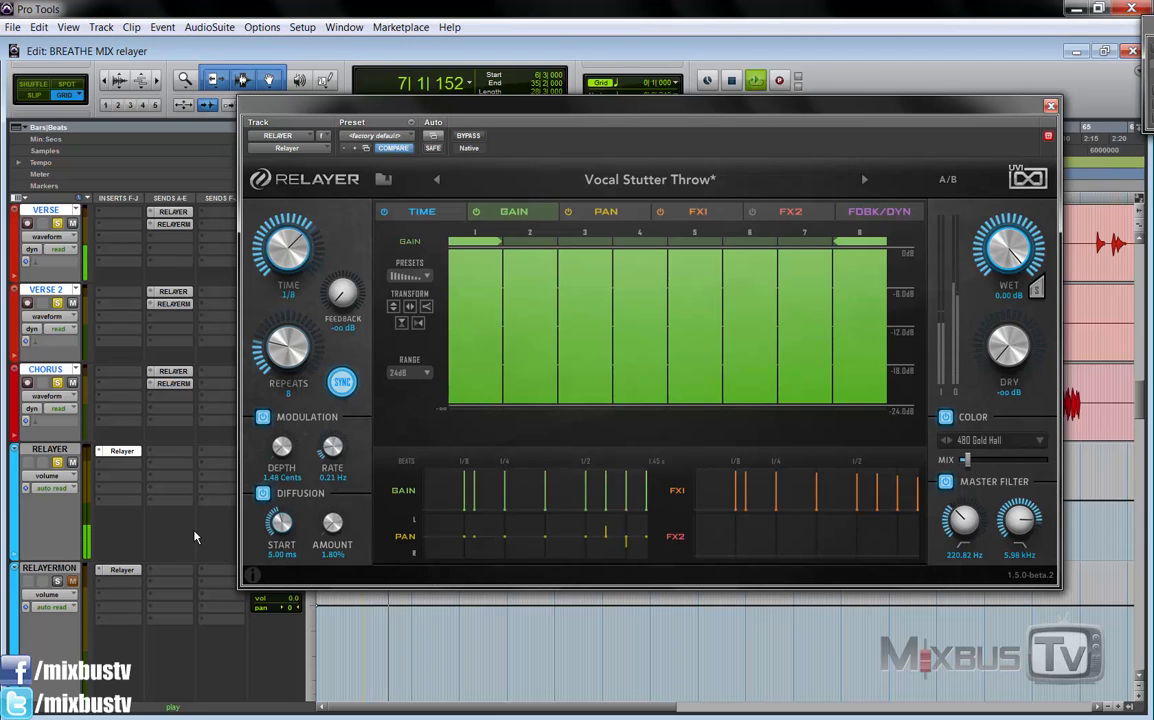
{"action": "key", "text": "space"}
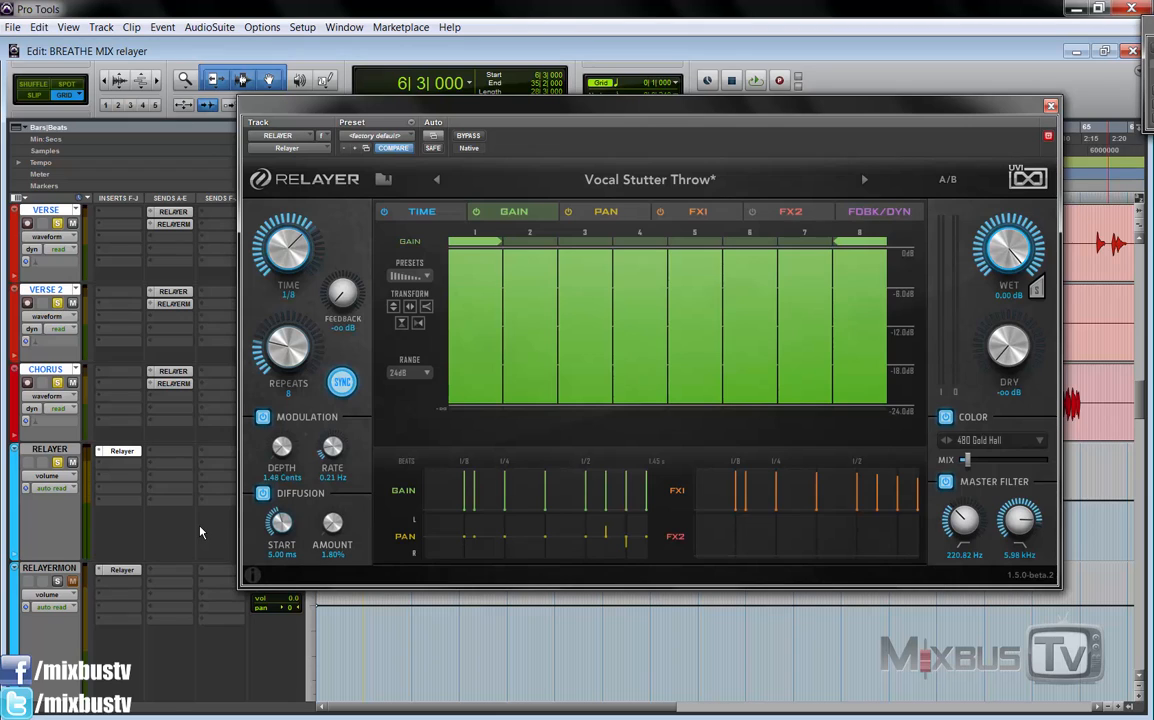
{"action": "key", "text": "space"}
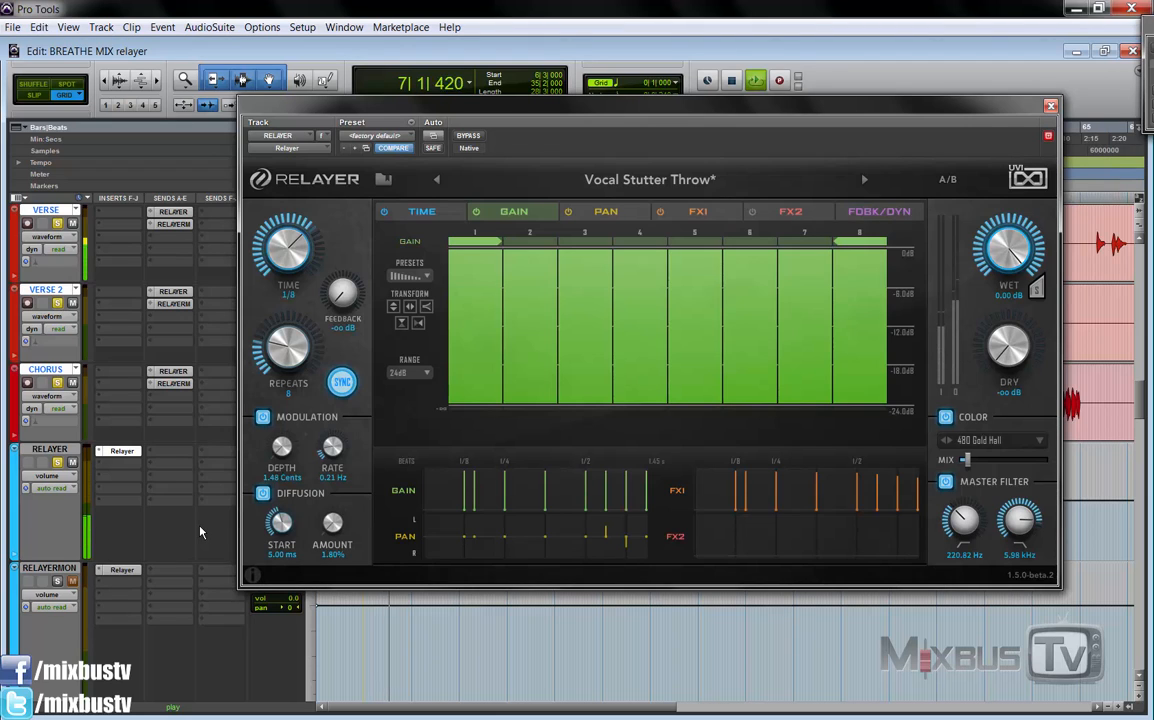
{"action": "key", "text": "space"}
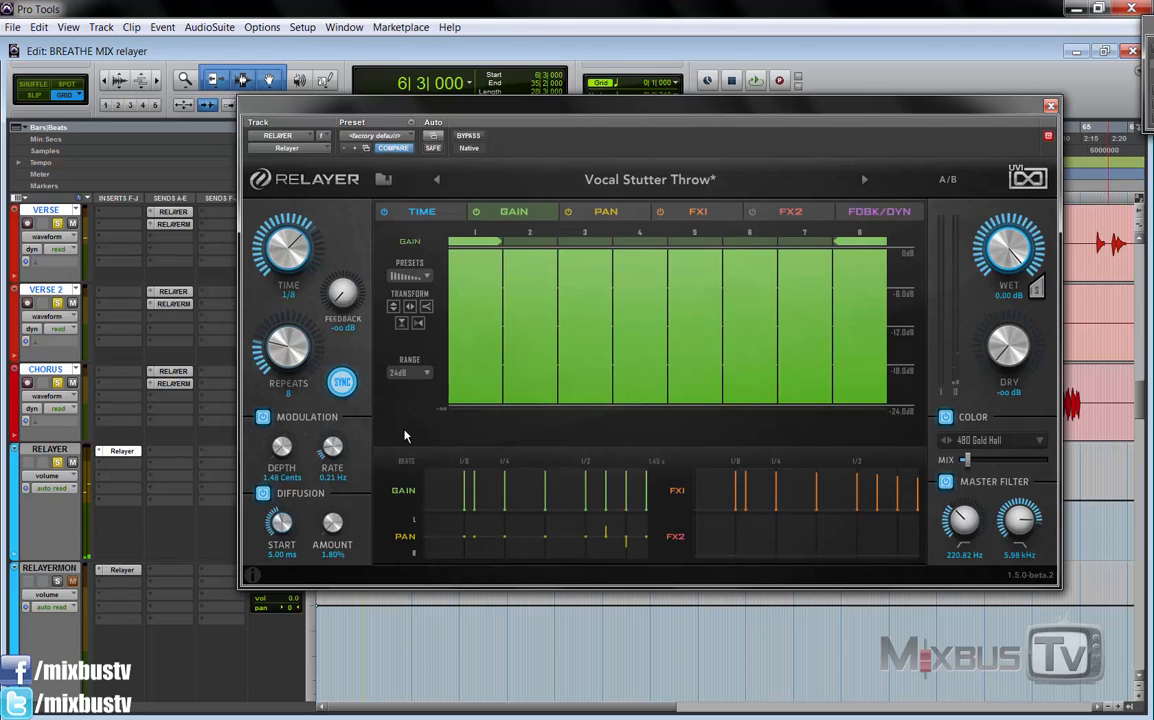
Step: Show the pan and FX1 cutoff sequences of Vocal Stutter Throw and audition the vocal with the delay time set to 1/4
{"action": "left_click", "coordinate": [614, 212]}
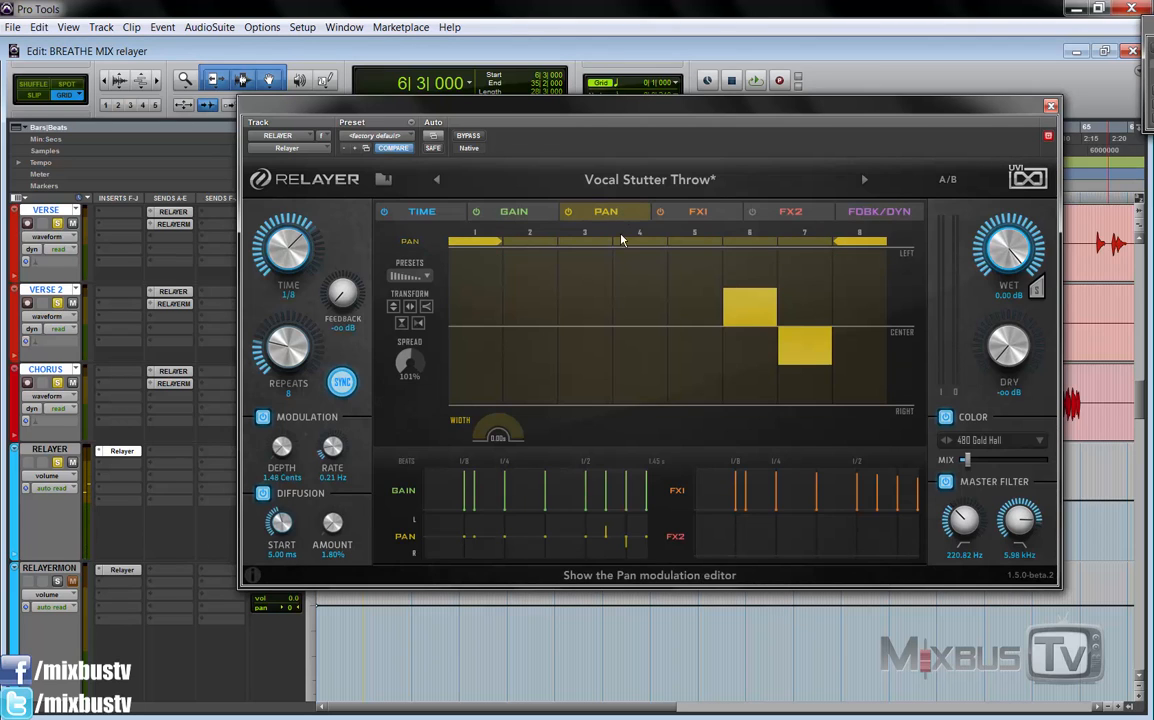
{"action": "left_click", "coordinate": [697, 211]}
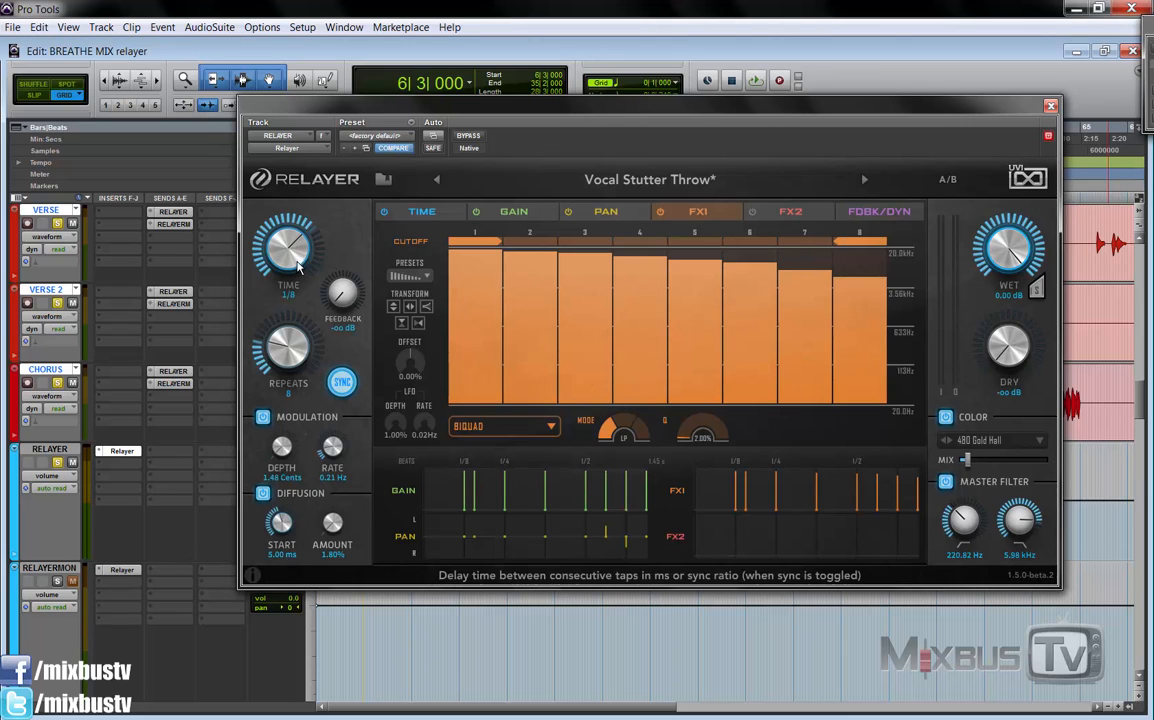
{"action": "key", "text": "space"}
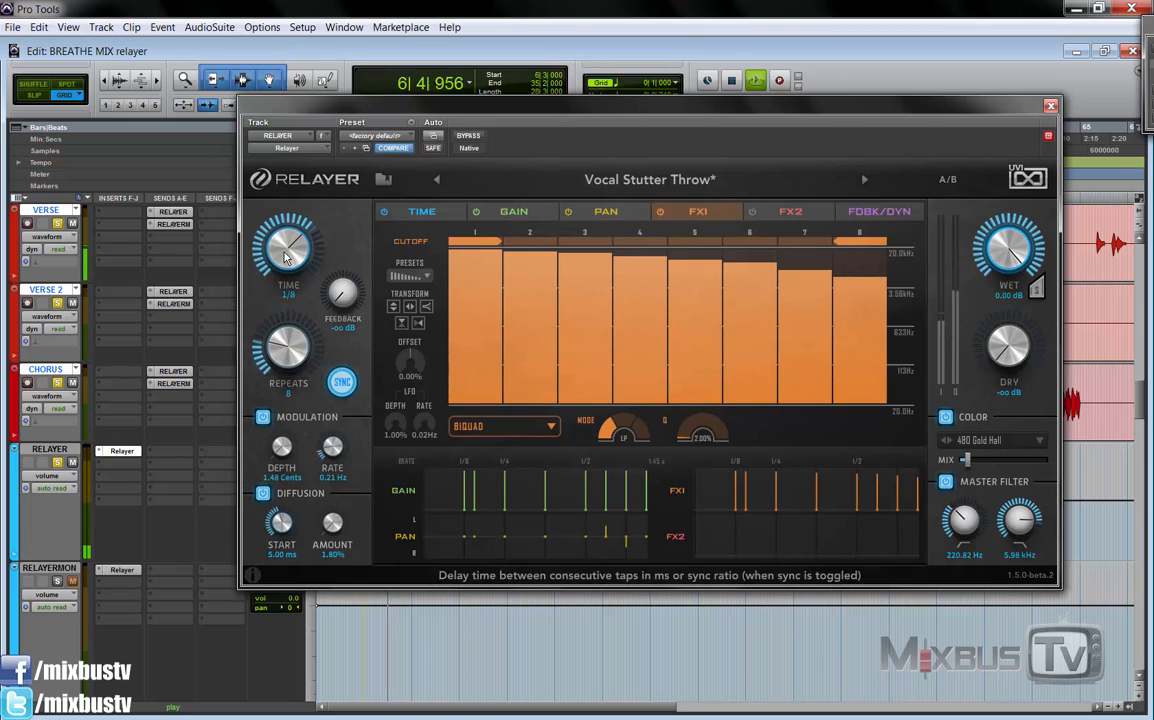
{"action": "left_click_drag", "start_coordinate": [285, 253], "coordinate": [284, 270]}
{"action": "key", "text": "space"}
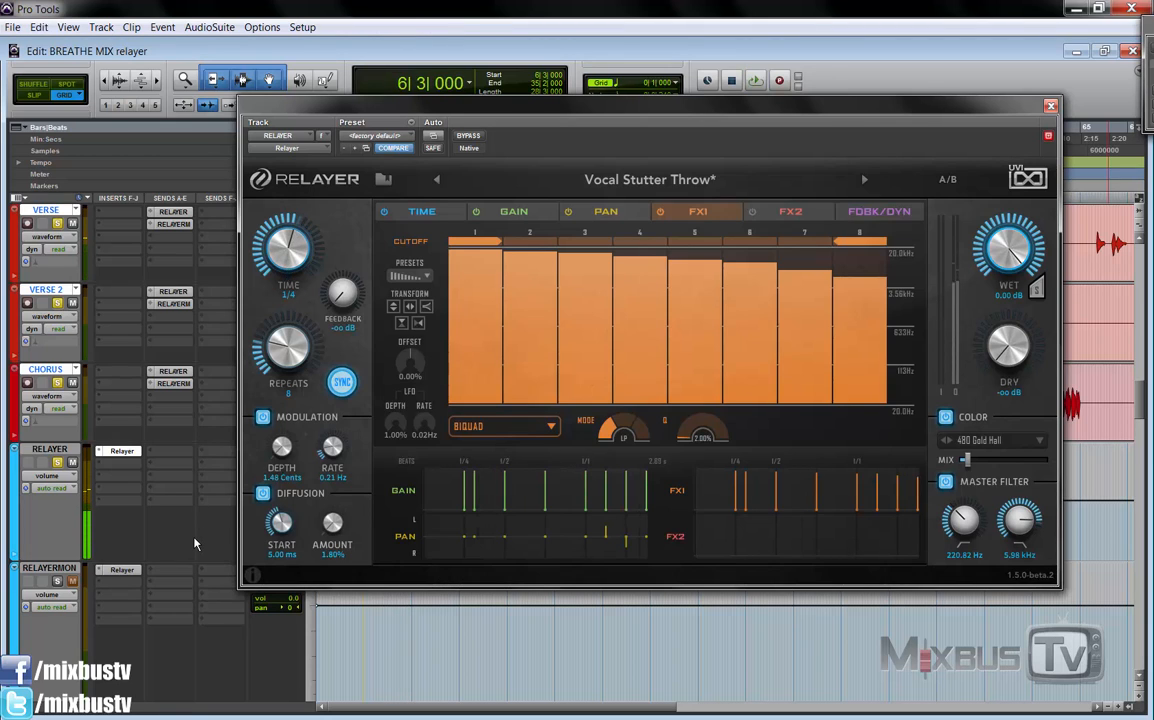
{"action": "key", "text": "space"}
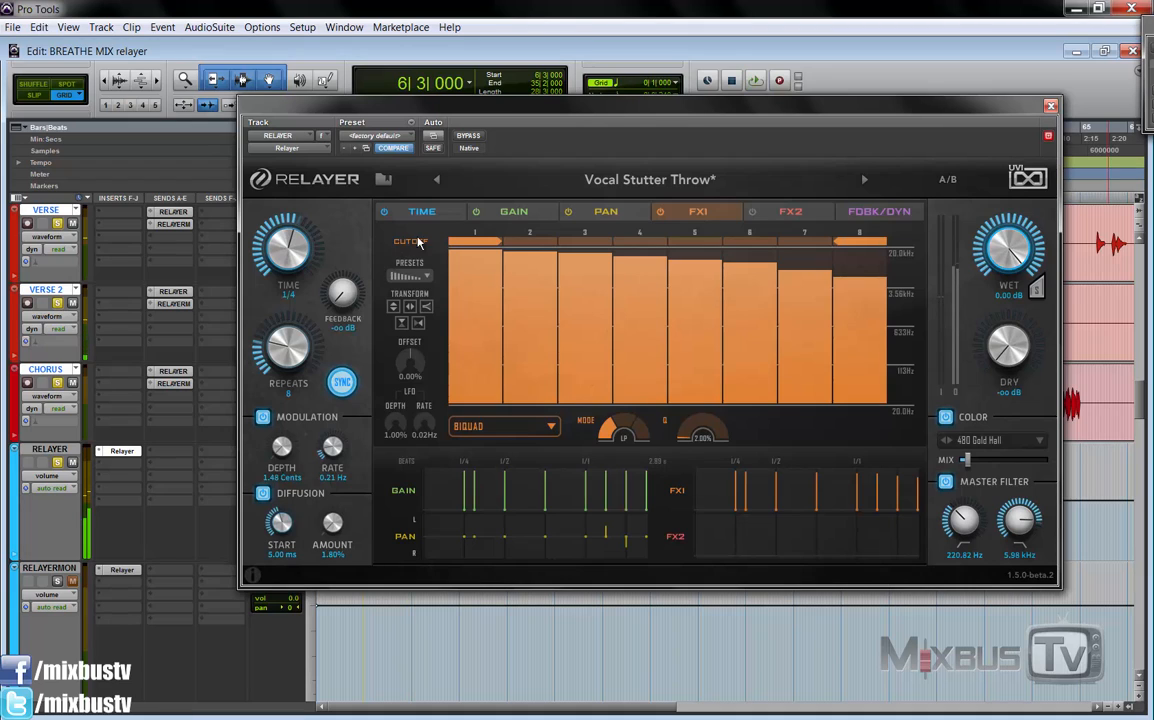
Step: Show the time sequence of Vocal Stutter Throw, set the delay time to 1/16 and audition the result
{"action": "left_click", "coordinate": [440, 214]}
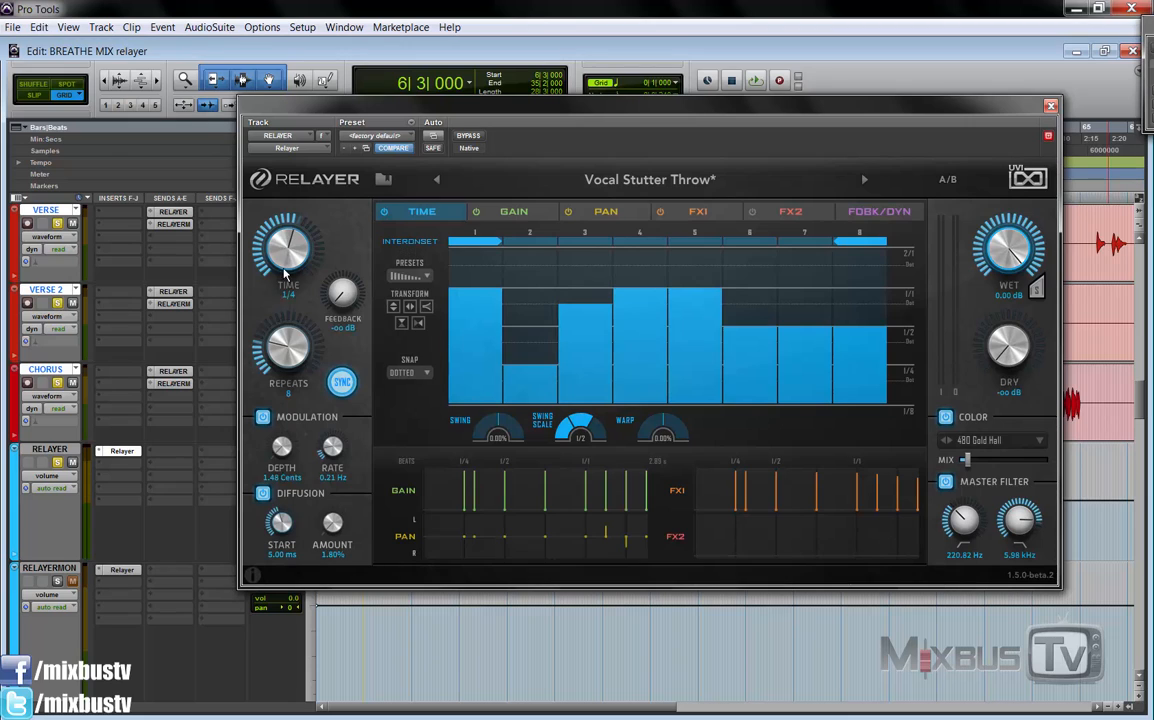
{"action": "left_click_drag", "start_coordinate": [285, 264], "coordinate": [297, 234]}
{"action": "key", "text": "space"}
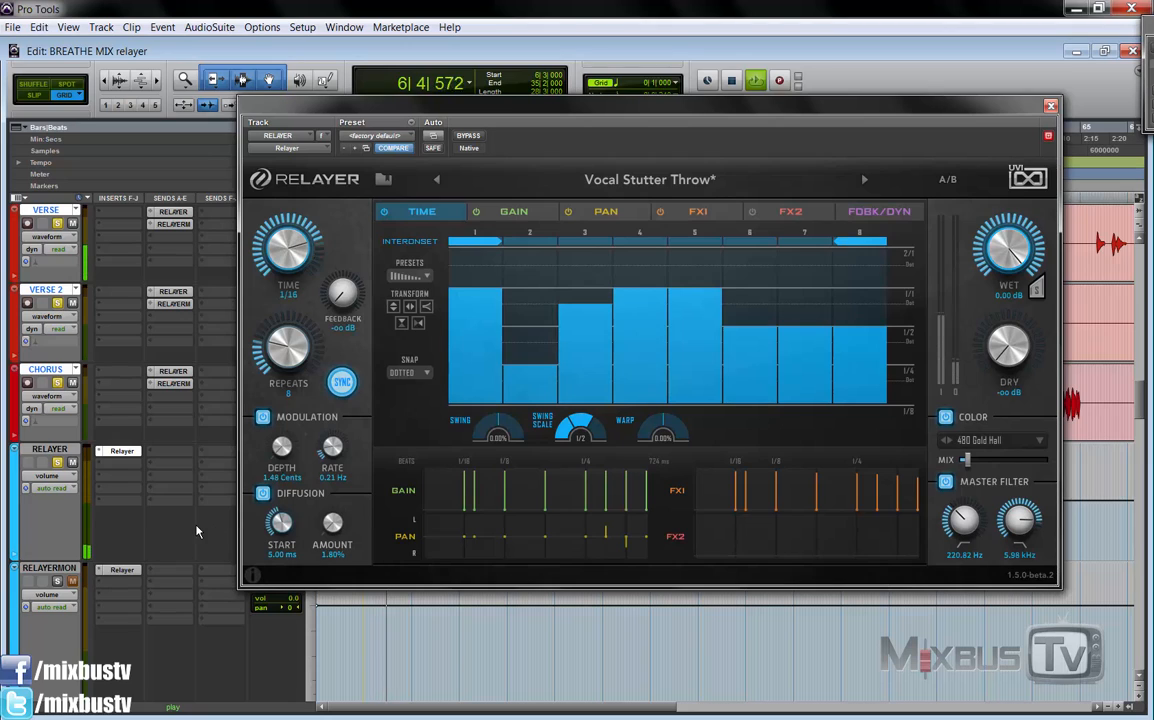
{"action": "key", "text": "space"}
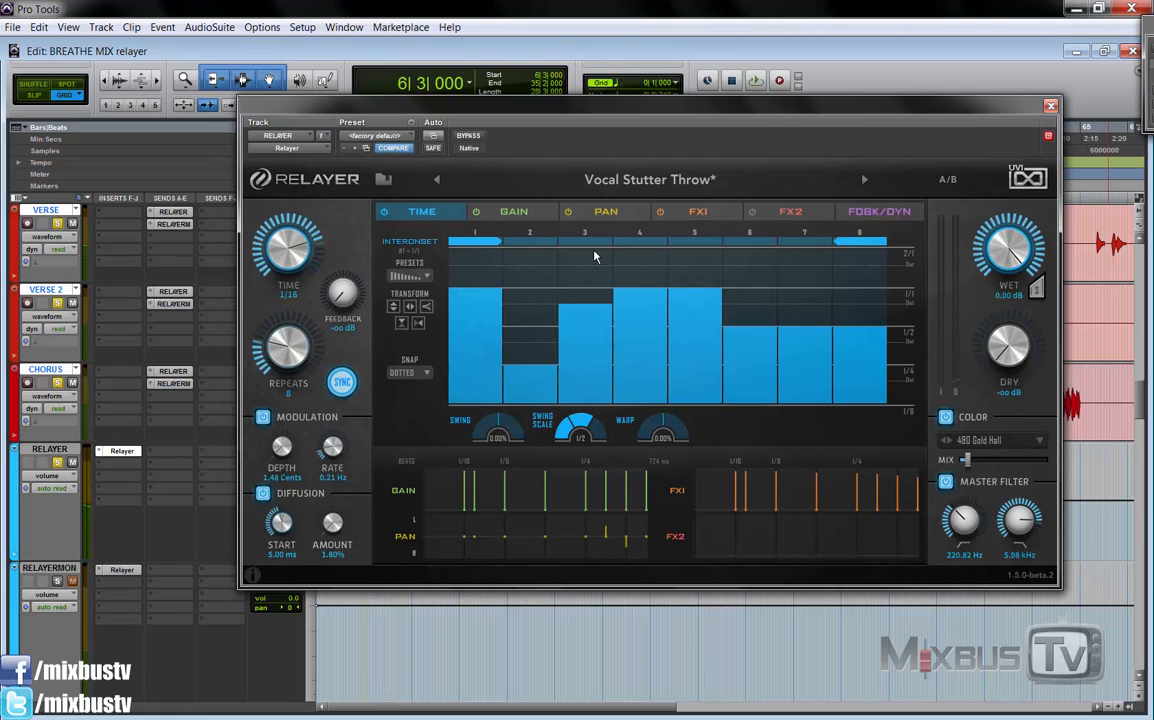
Step: Load the Mixbus TV preset Vocal Stutter Throw 2 and show its pan and FX1 cutoff sequences
{"action": "left_click", "coordinate": [660, 181]}
{"action": "left_click", "coordinate": [628, 182]}
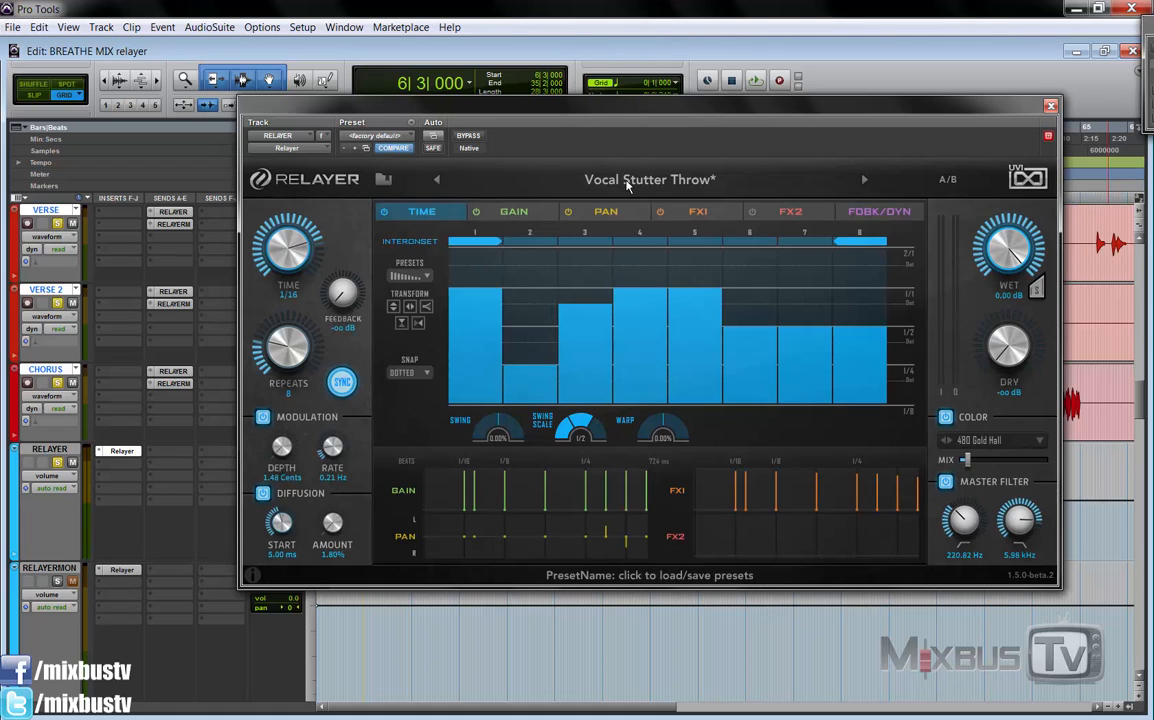
{"action": "left_click", "coordinate": [627, 185]}
{"action": "mouse_move", "coordinate": [490, 380]}
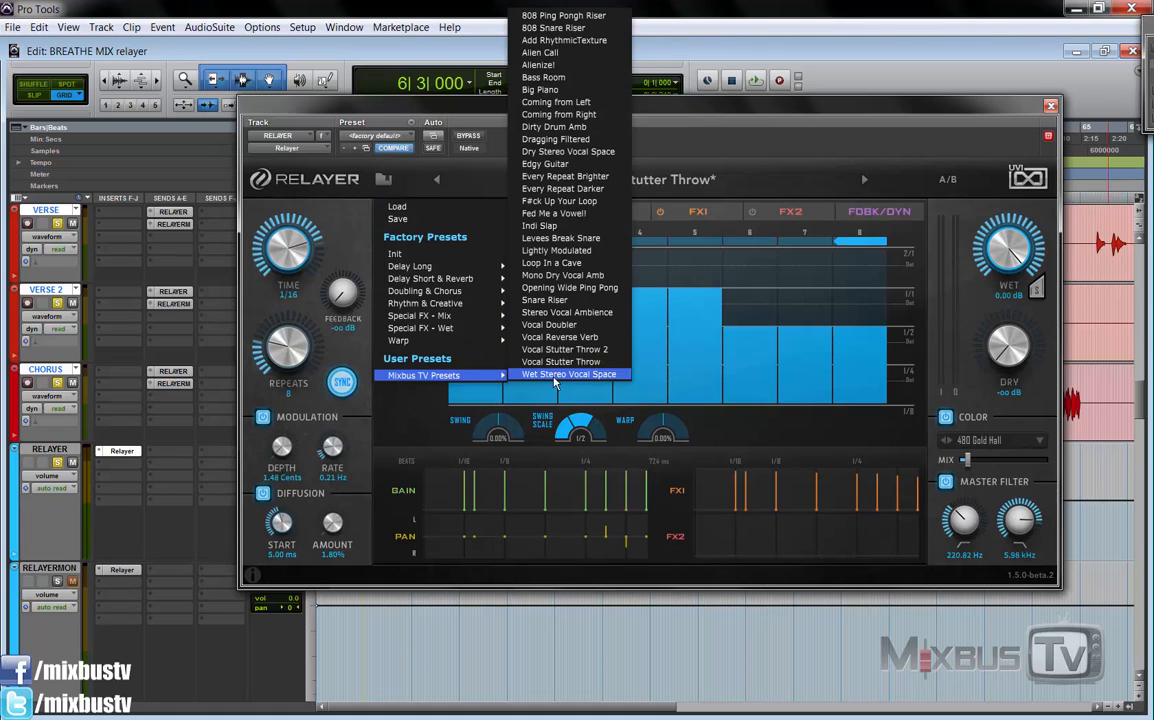
{"action": "left_click", "coordinate": [575, 340]}
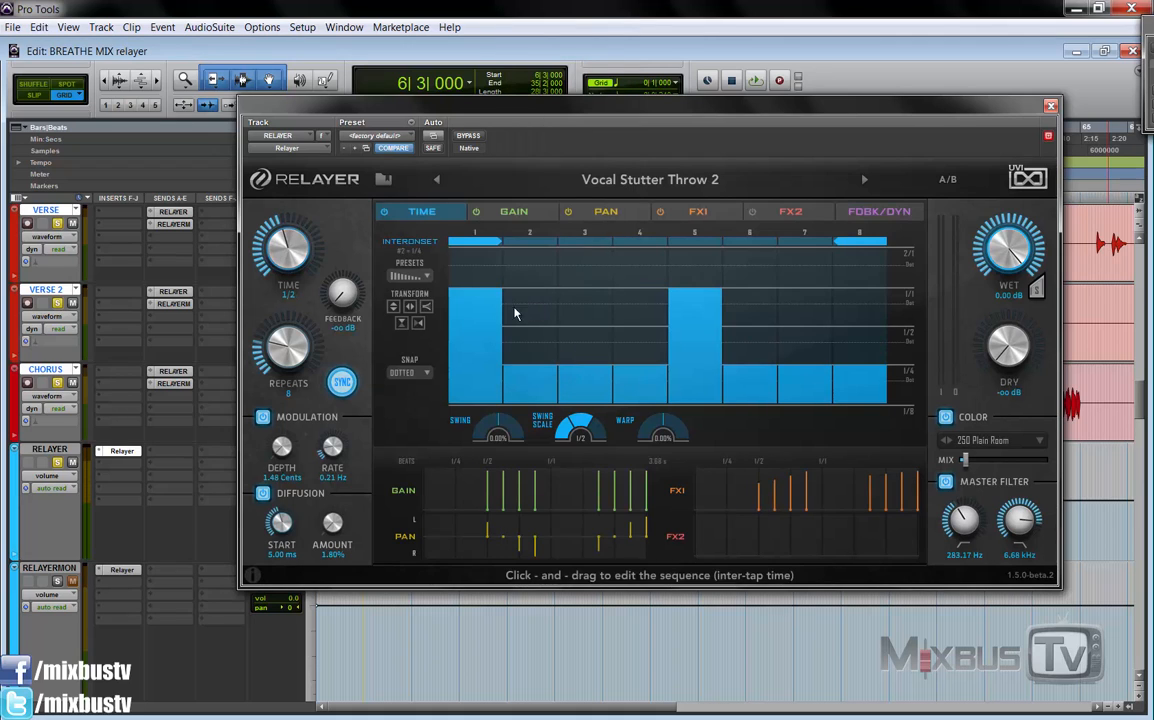
{"action": "left_click", "coordinate": [606, 211]}
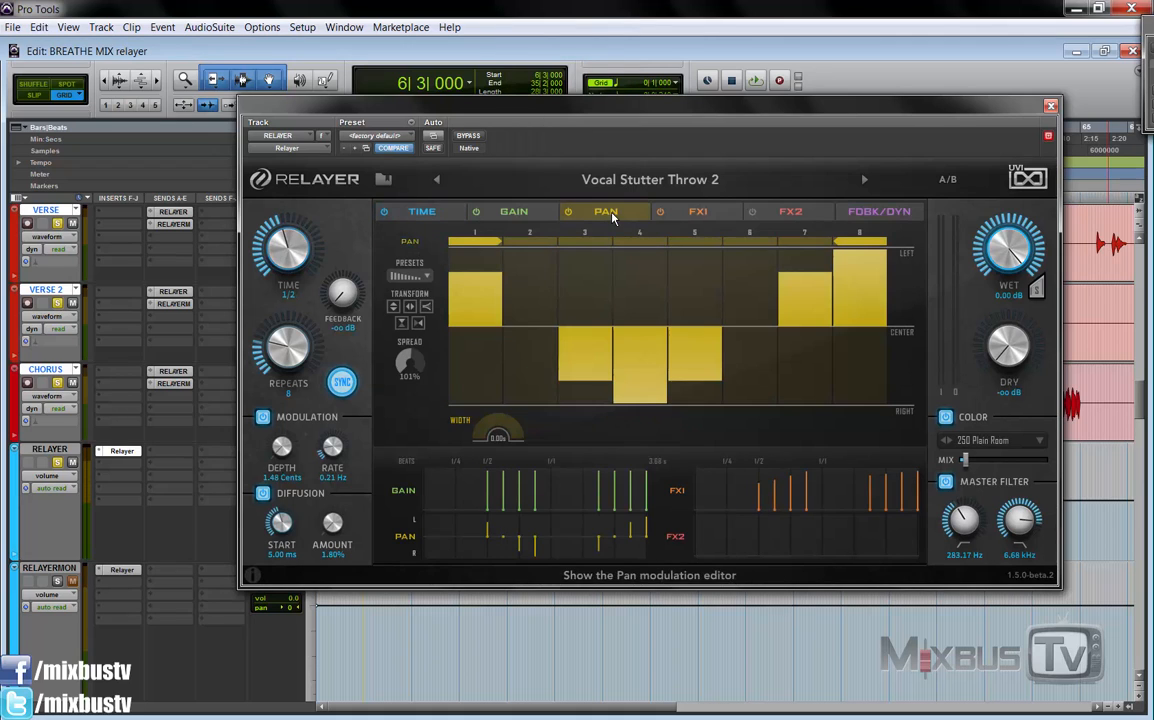
{"action": "left_click", "coordinate": [698, 211]}
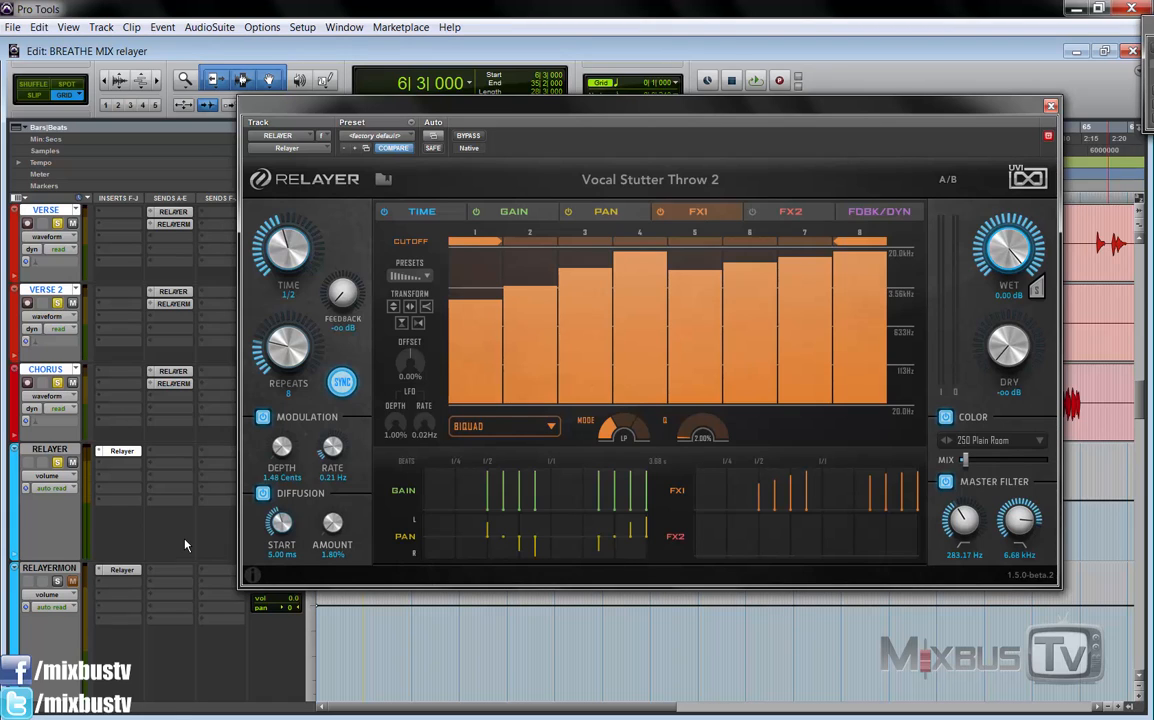
Step: Compare Vocal Stutter Throw 2 on the vocal with delay times of 1/8 and 1/4, keeping 1/4
{"action": "key", "text": "space"}
{"action": "key", "text": "space"}
{"action": "left_click_drag", "start_coordinate": [298, 250], "coordinate": [300, 229]}
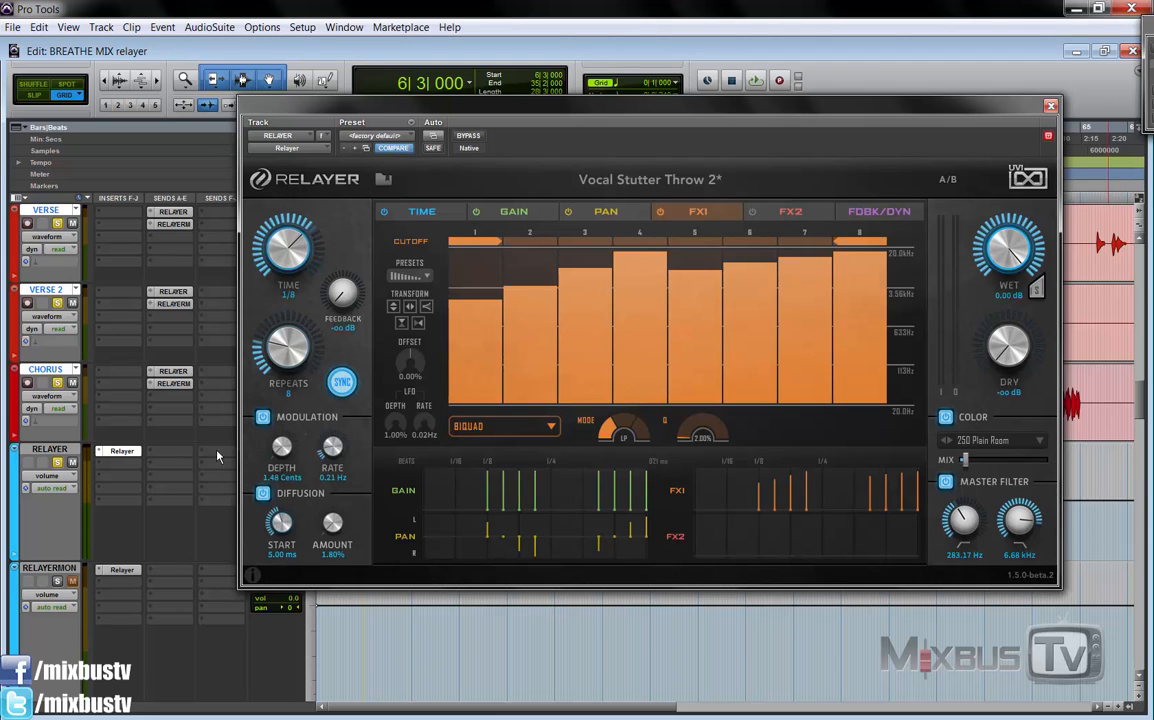
{"action": "key", "text": "space"}
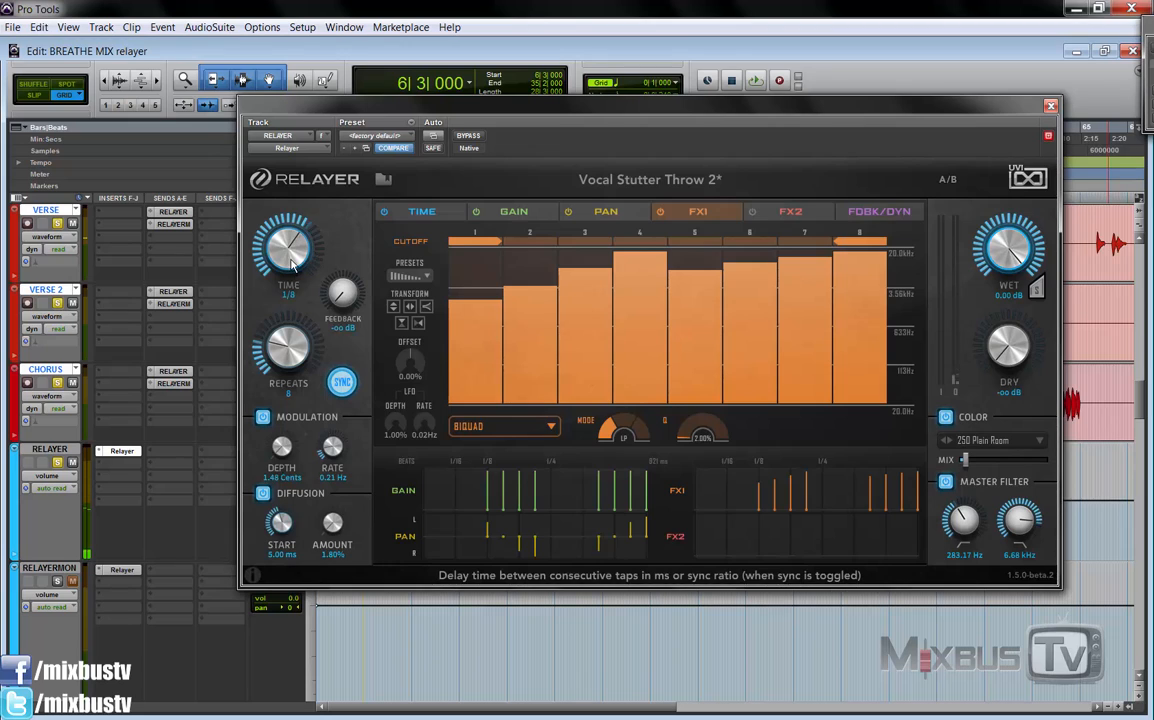
{"action": "left_click_drag", "start_coordinate": [292, 256], "coordinate": [292, 272]}
{"action": "key", "text": "space"}
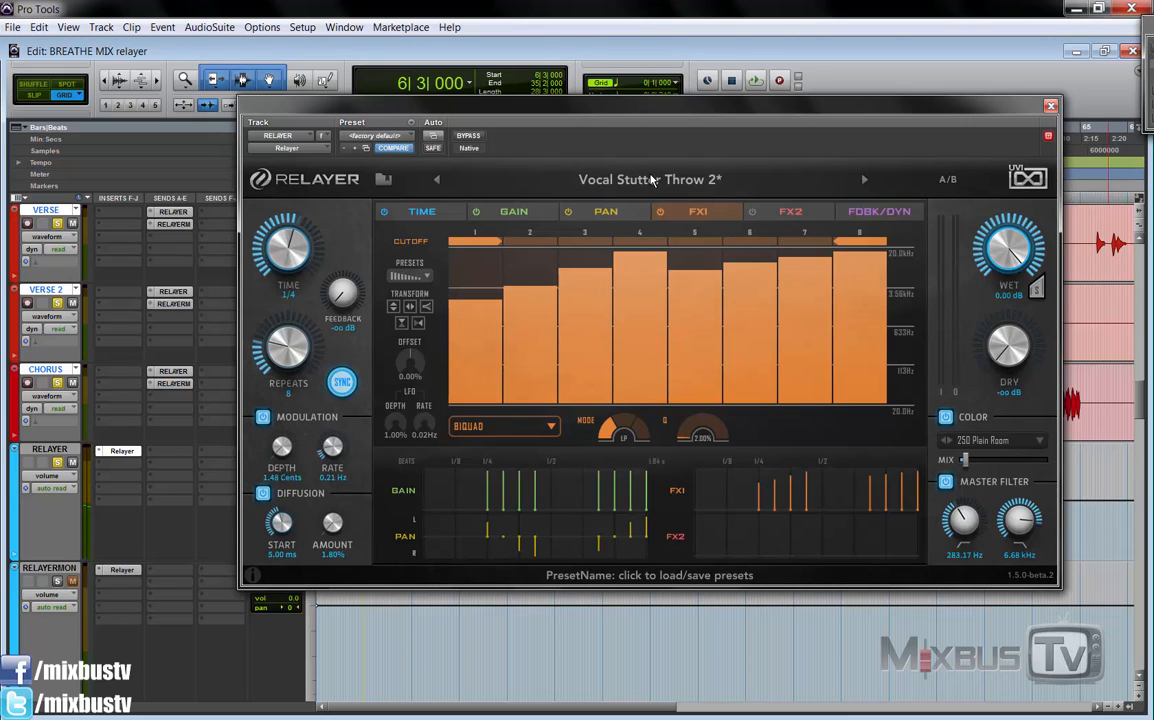
Step: Load the Mixbus TV preset Vocal Reverse Verb and show its time sequence
{"action": "left_click", "coordinate": [651, 179]}
{"action": "mouse_move", "coordinate": [470, 375]}
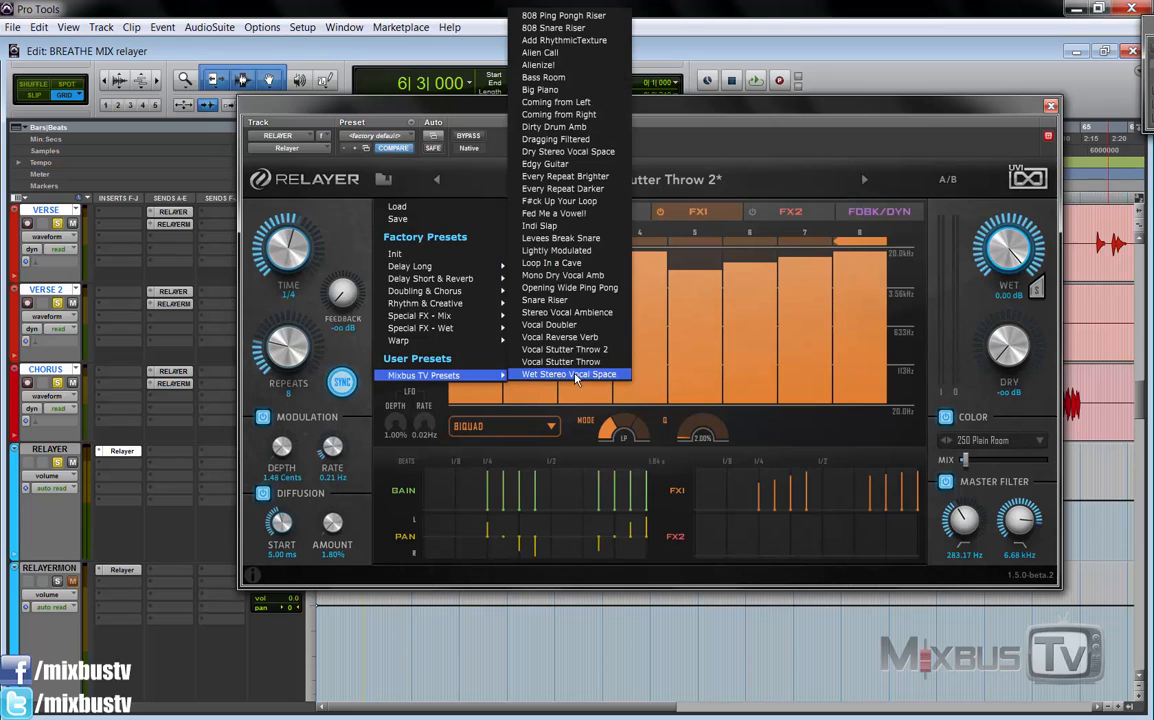
{"action": "left_click", "coordinate": [577, 340]}
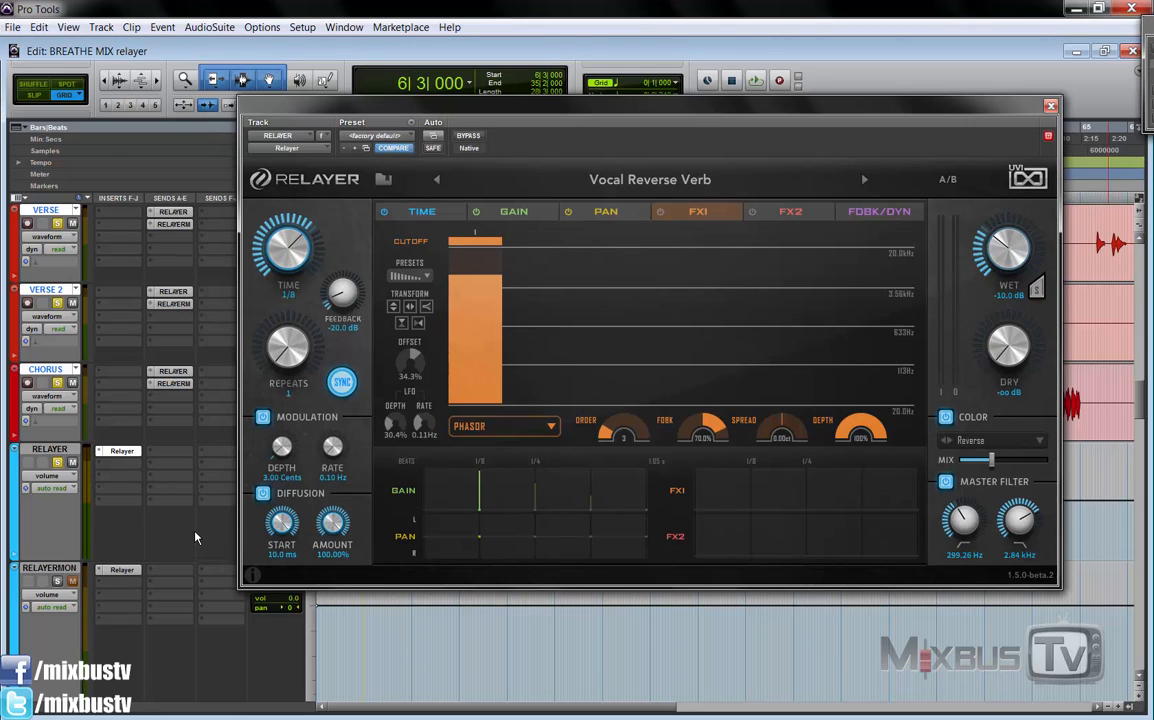
{"action": "left_click", "coordinate": [447, 217]}
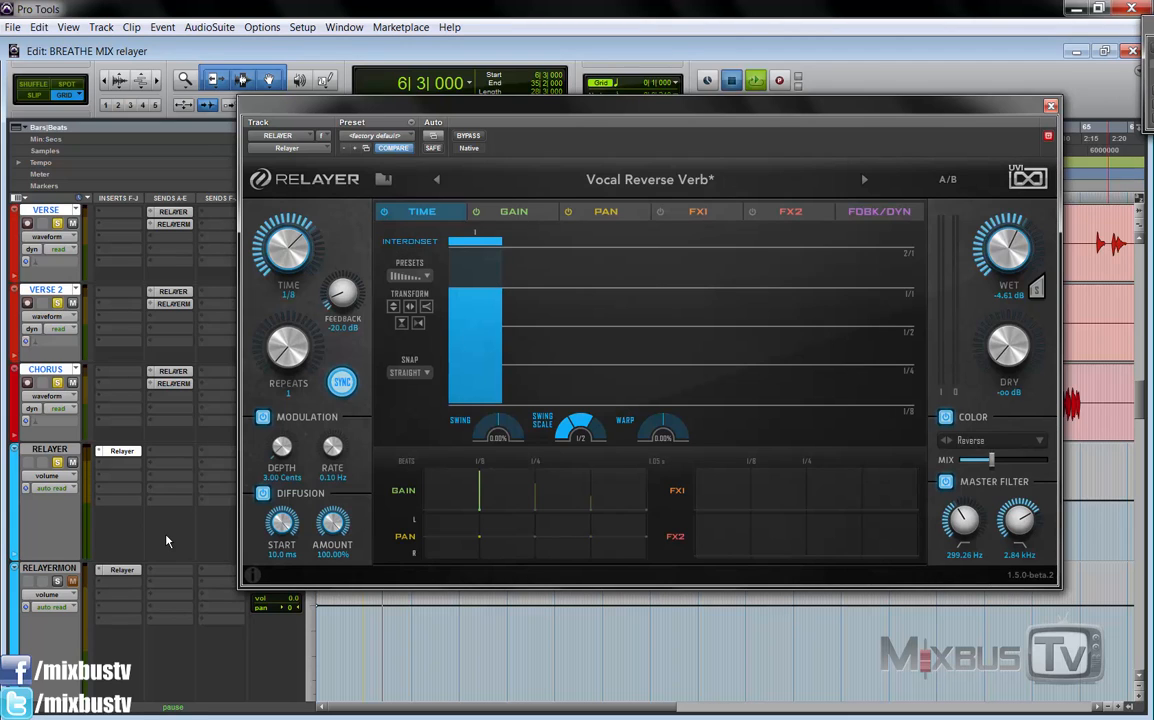
Step: Audition Vocal Reverse Verb on the vocal in two playback passes from the selection start
{"action": "key", "text": "space"}
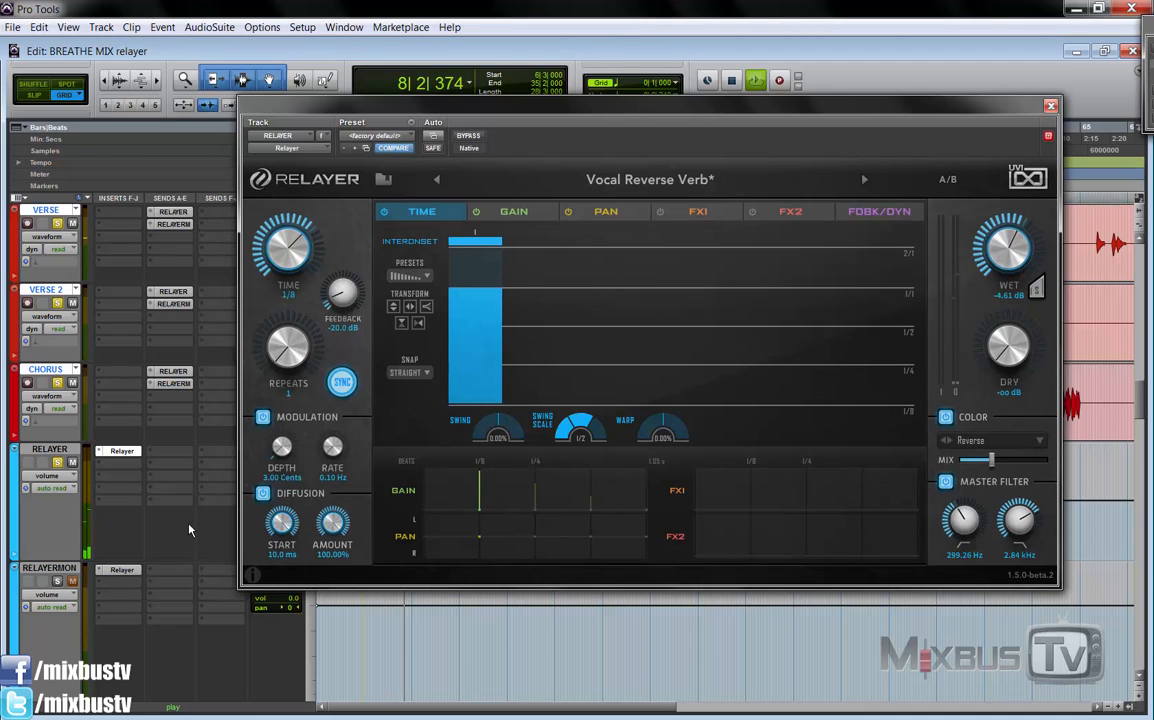
{"action": "key", "text": "space"}
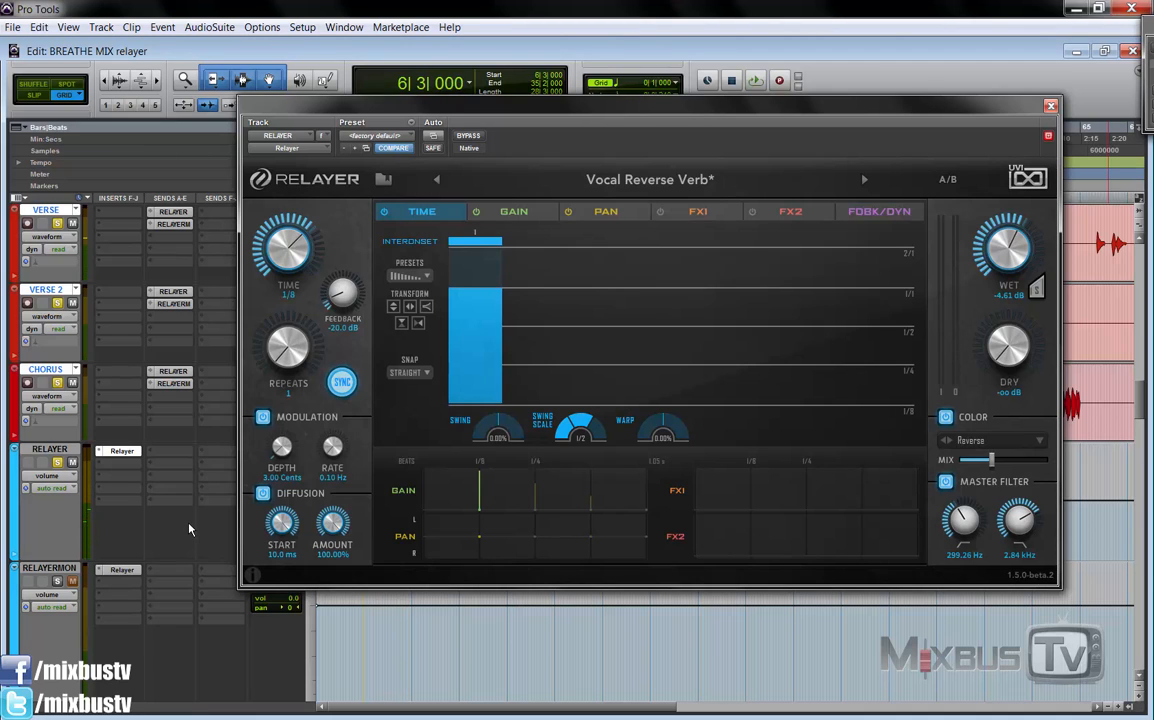
{"action": "key", "text": "space"}
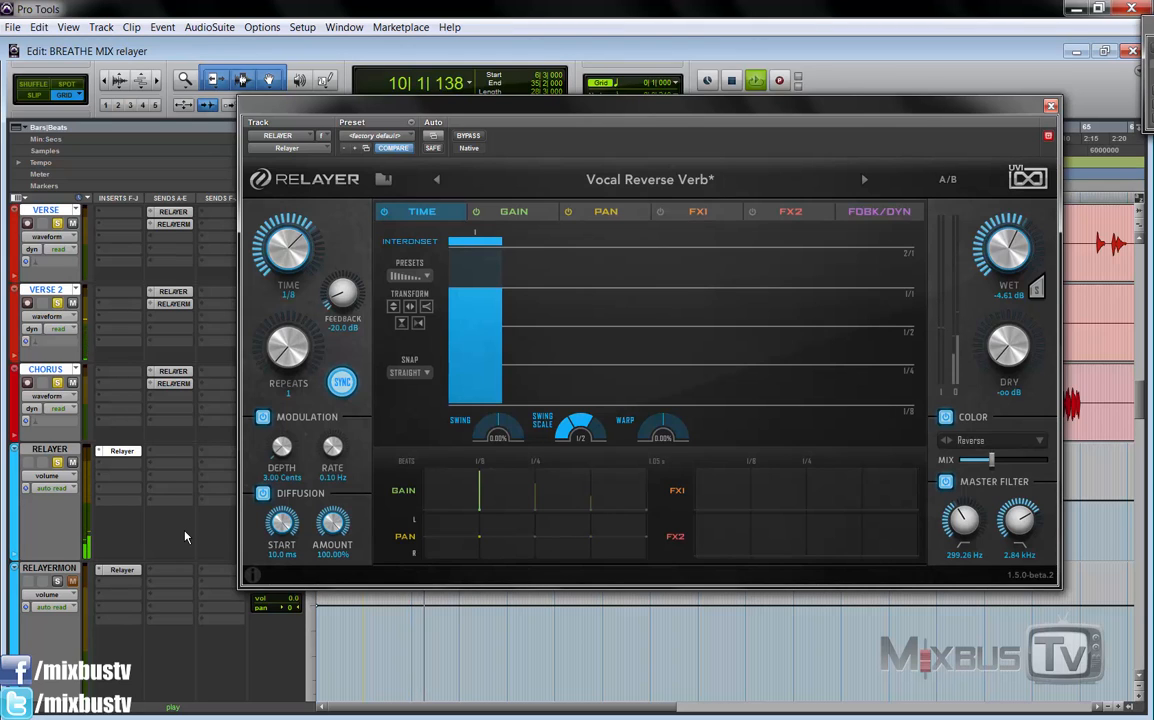
{"action": "key", "text": "space"}
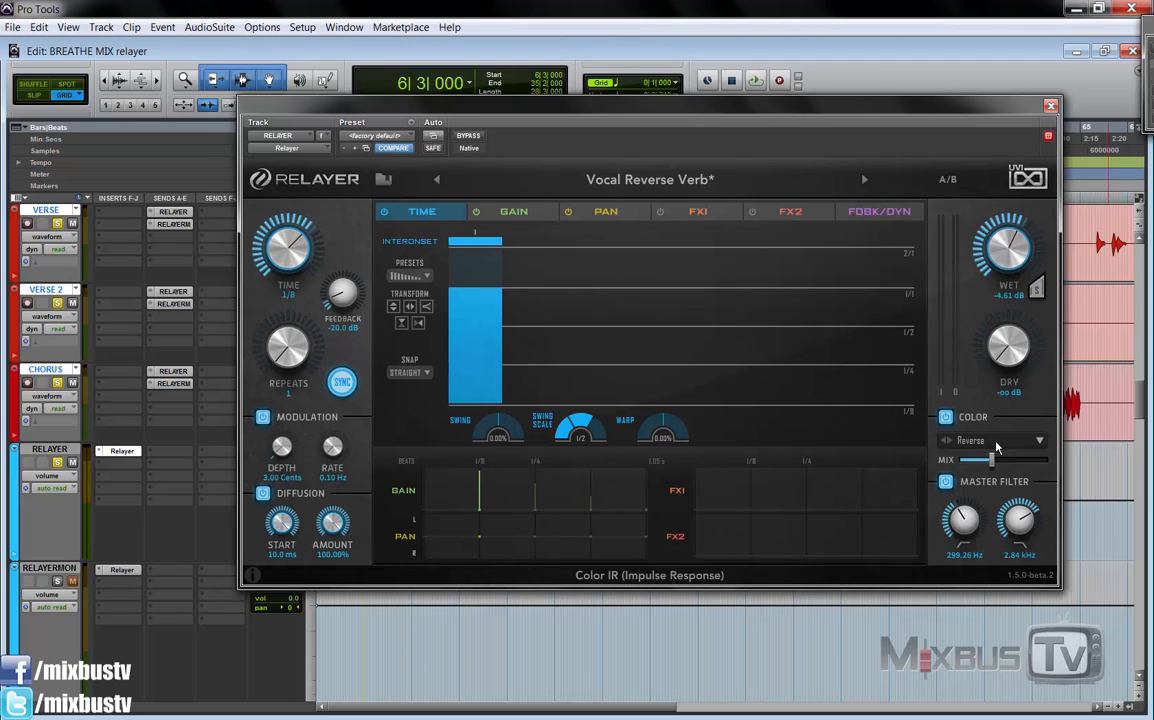
Step: Check the pan and time sequences of Vocal Reverse Verb and play the vocal through it once more
{"action": "left_click", "coordinate": [607, 213]}
{"action": "left_click", "coordinate": [414, 213]}
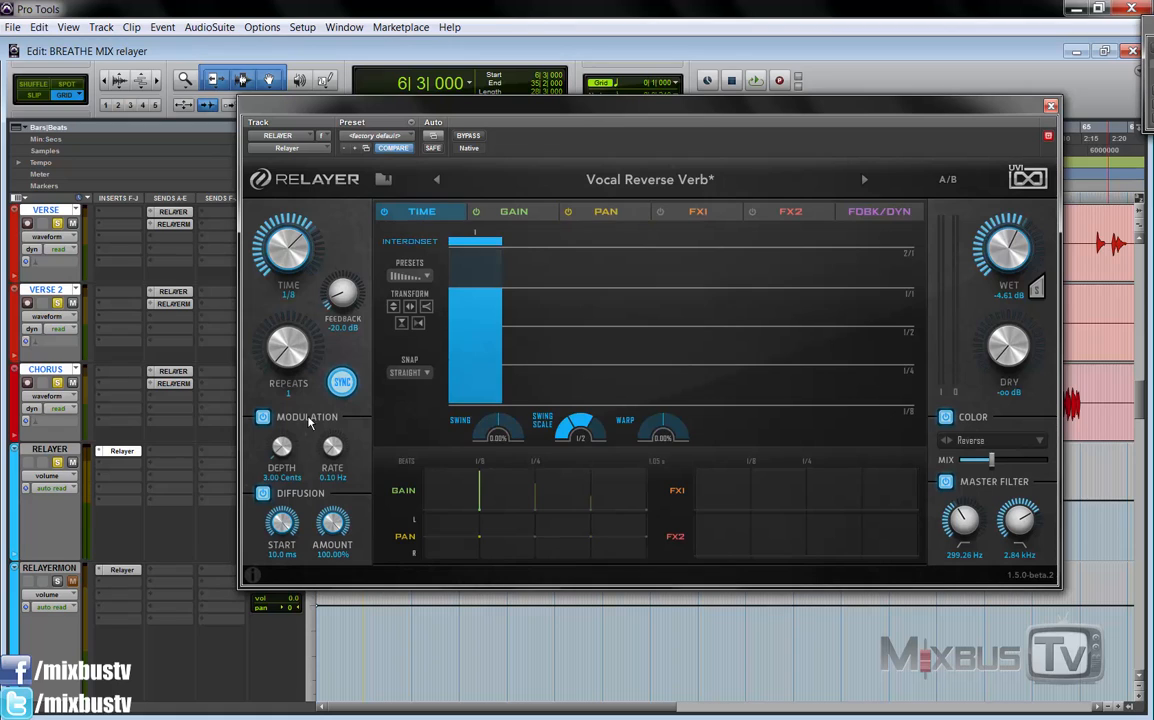
{"action": "key", "text": "space"}
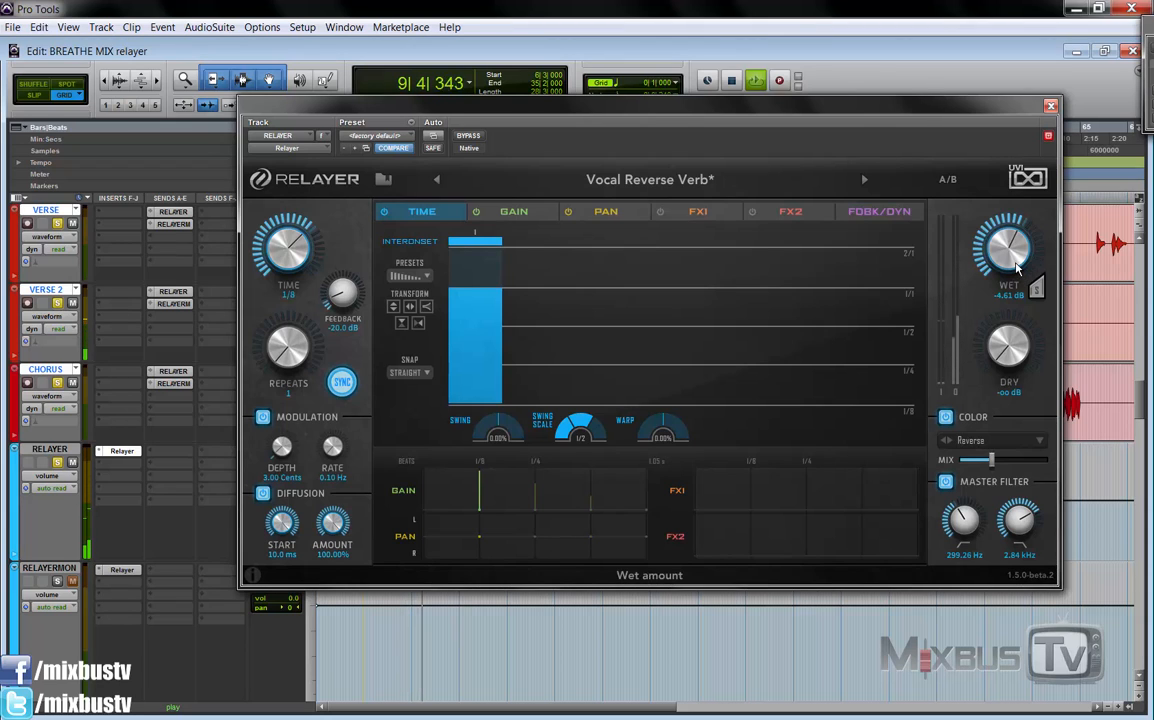
{"action": "key", "text": "space"}
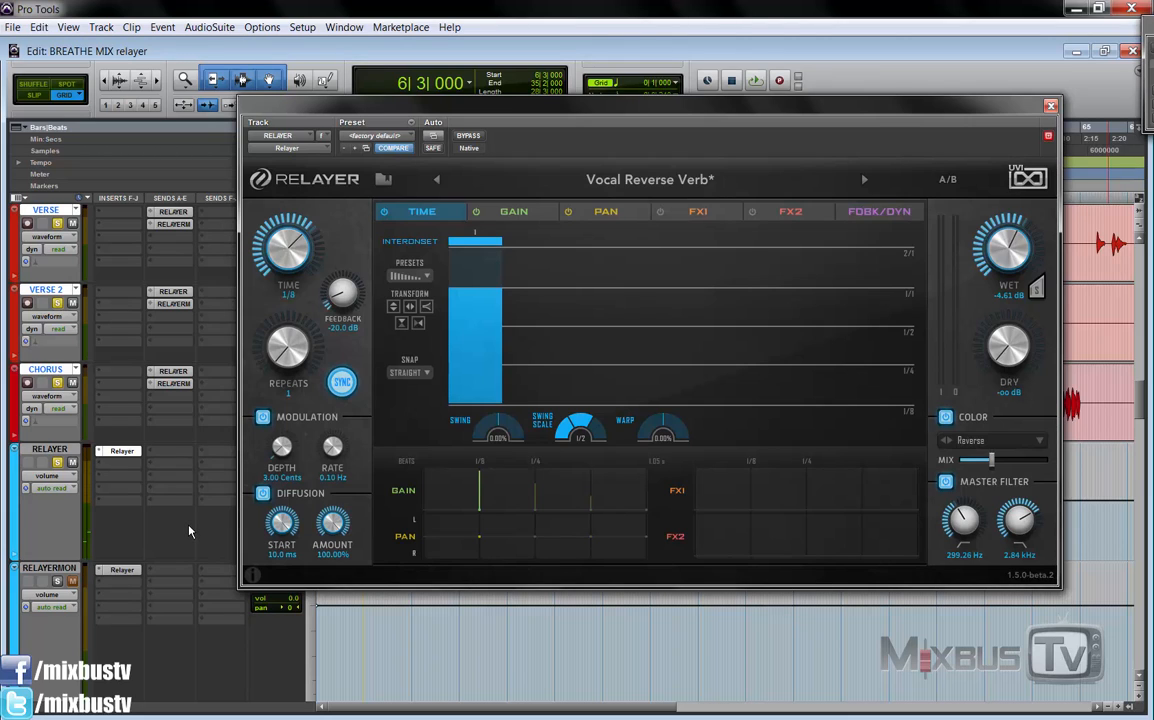
Step: Load the Mixbus TV preset Vocal Doubler and show its gain and pan sequences
{"action": "left_click", "coordinate": [651, 183]}
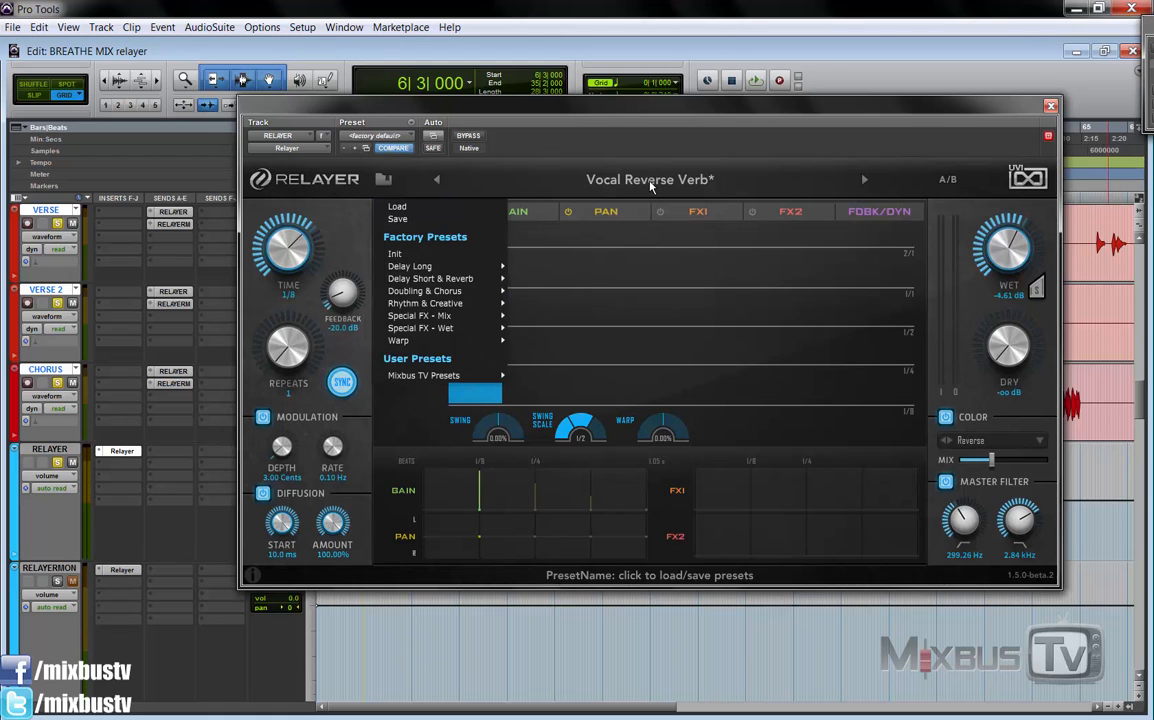
{"action": "mouse_move", "coordinate": [470, 375]}
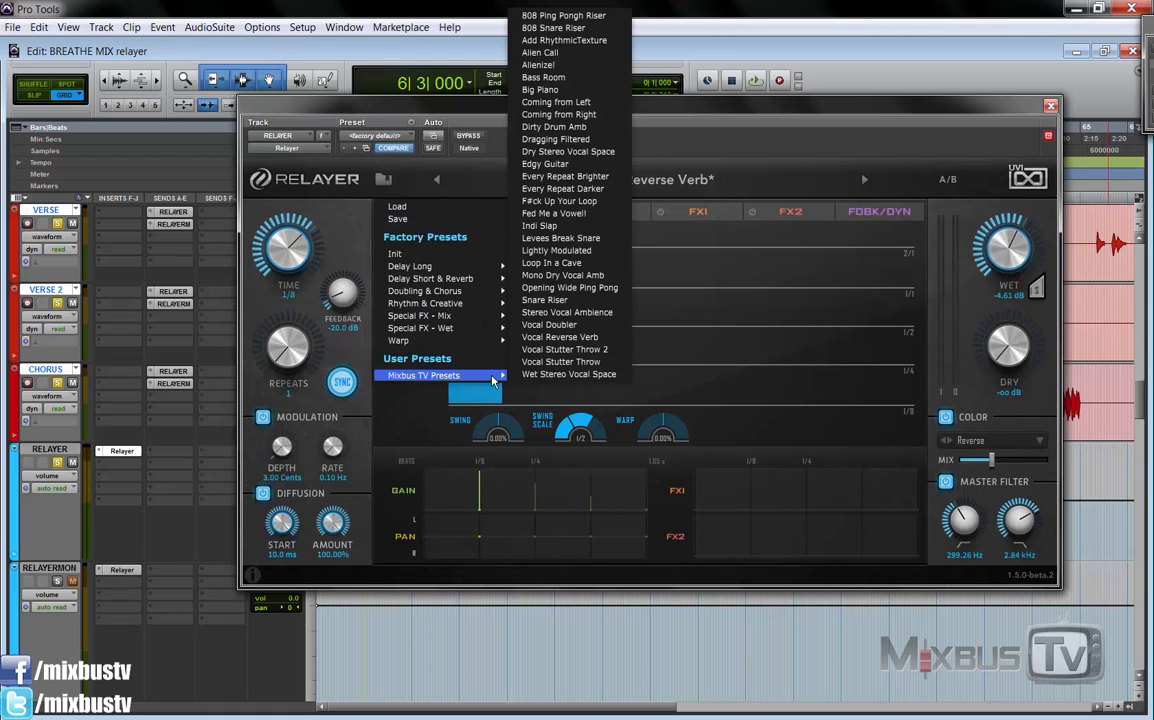
{"action": "left_click", "coordinate": [558, 326]}
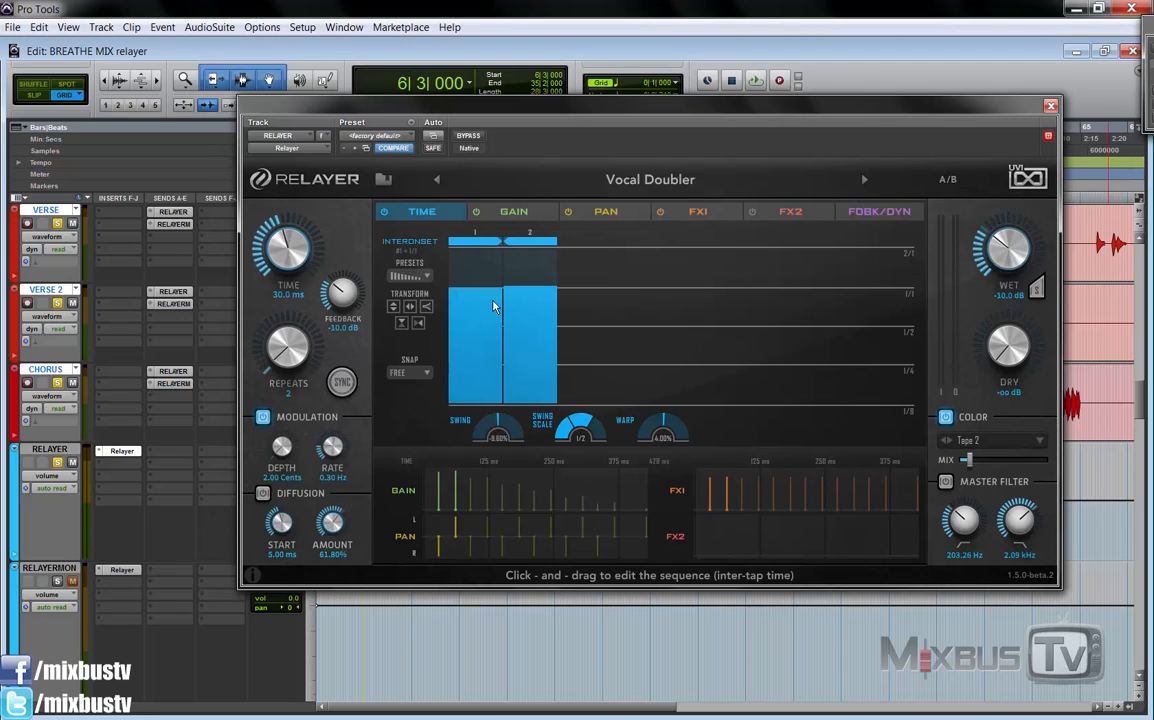
{"action": "left_click", "coordinate": [512, 211]}
{"action": "left_click", "coordinate": [617, 213]}
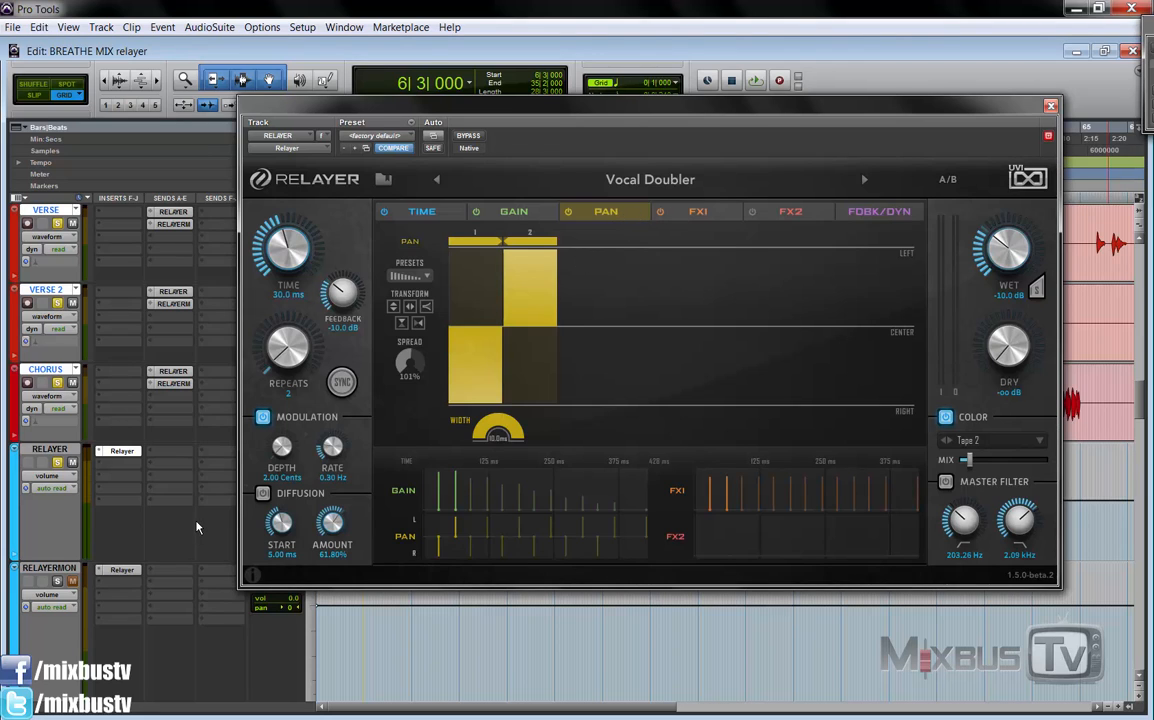
Step: Audition Vocal Doubler on the vocal, setting the wet amount to -4.49 dB and toggling the RELAYER track's mute for comparison
{"action": "key", "text": "space"}
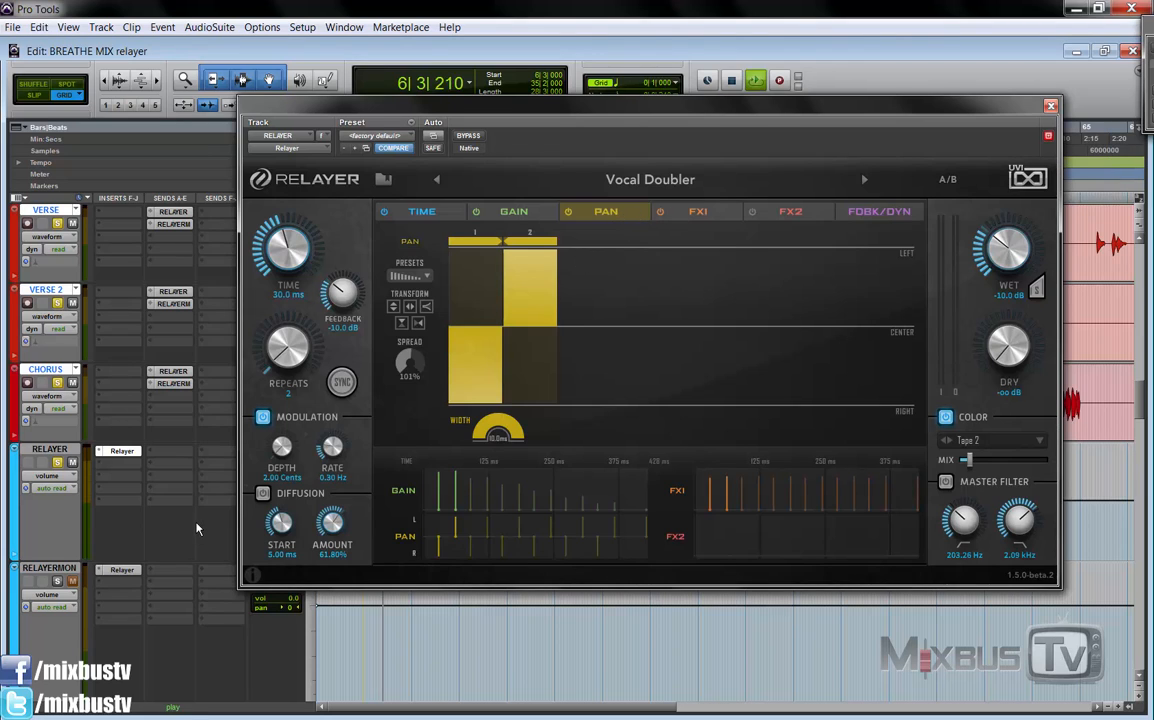
{"action": "left_click_drag", "start_coordinate": [1017, 272], "coordinate": [1019, 211]}
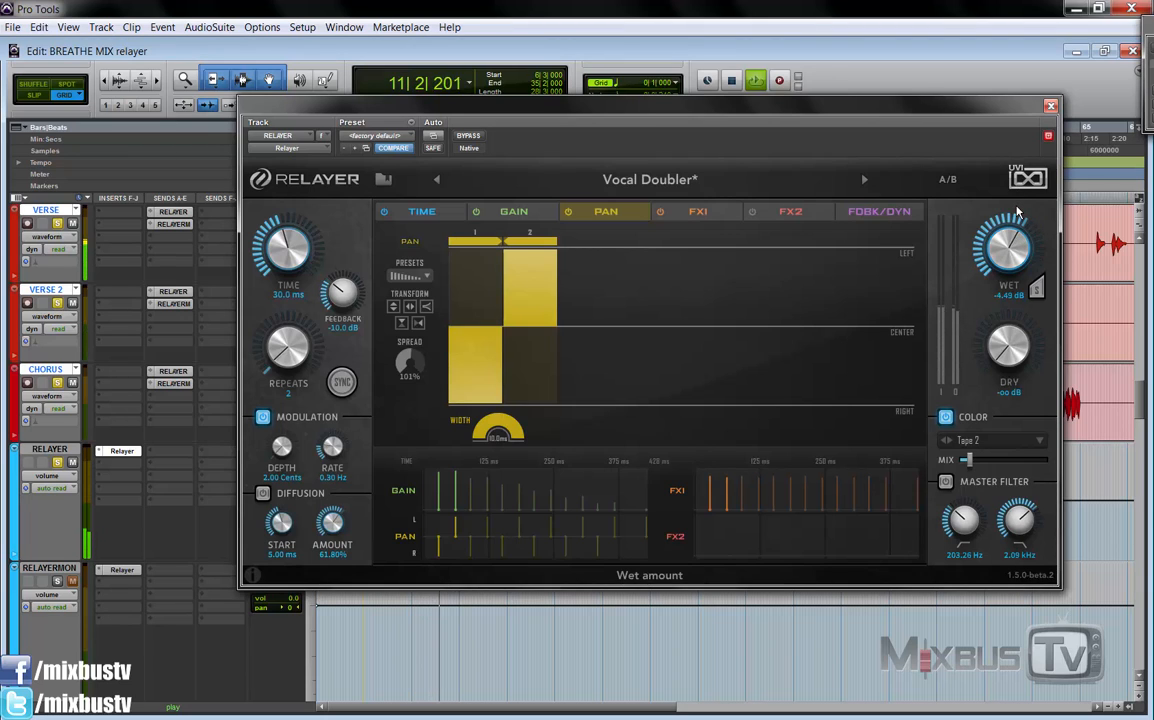
{"action": "left_click", "coordinate": [73, 465]}
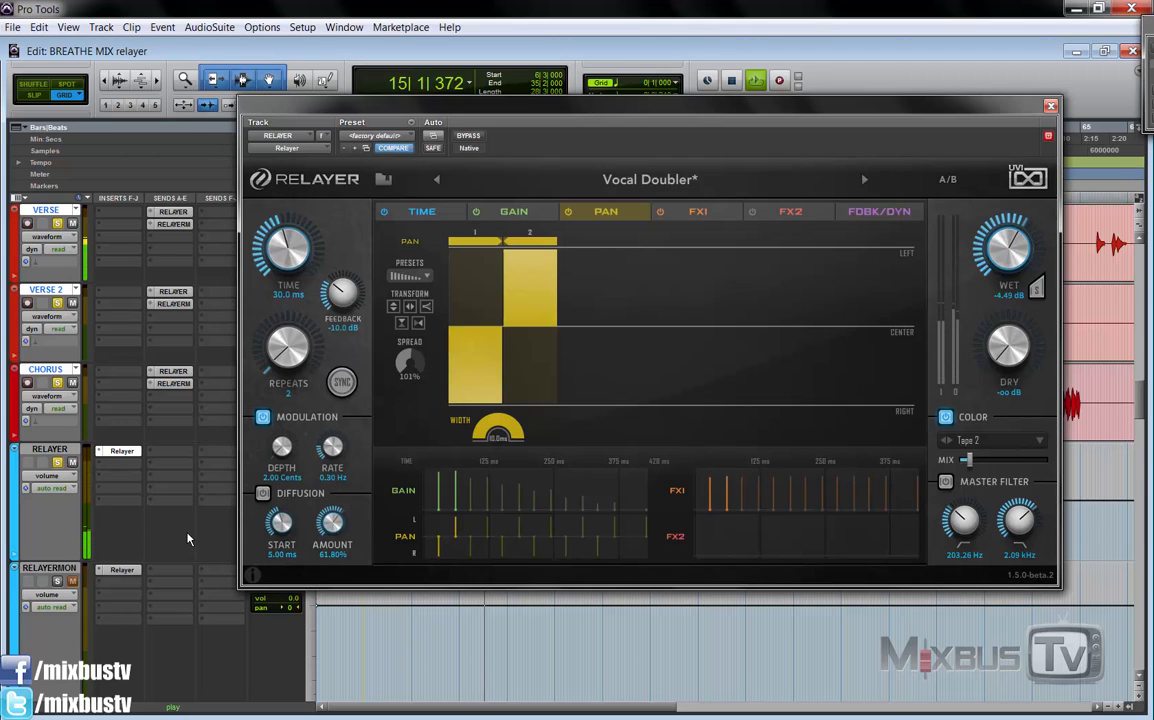
{"action": "key", "text": "space"}
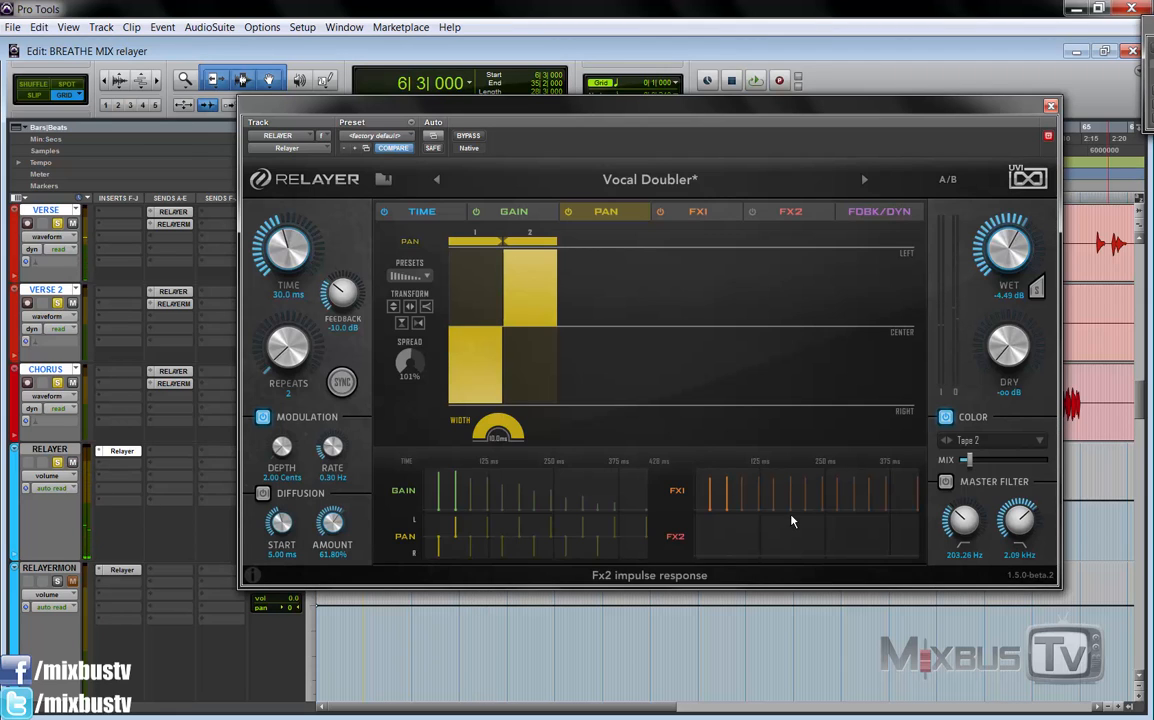
Step: Browse the available color impulse responses without choosing one and audition Vocal Doubler again
{"action": "left_click", "coordinate": [985, 444]}
{"action": "mouse_move", "coordinate": [979, 480]}
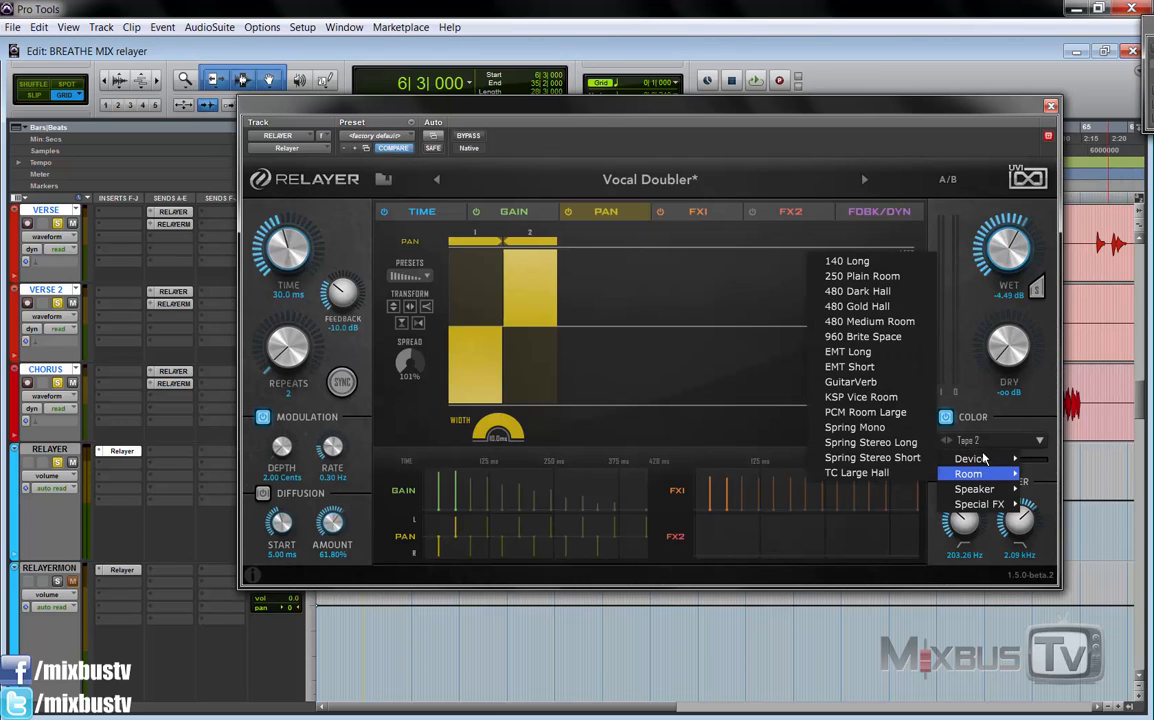
{"action": "left_click", "coordinate": [932, 157]}
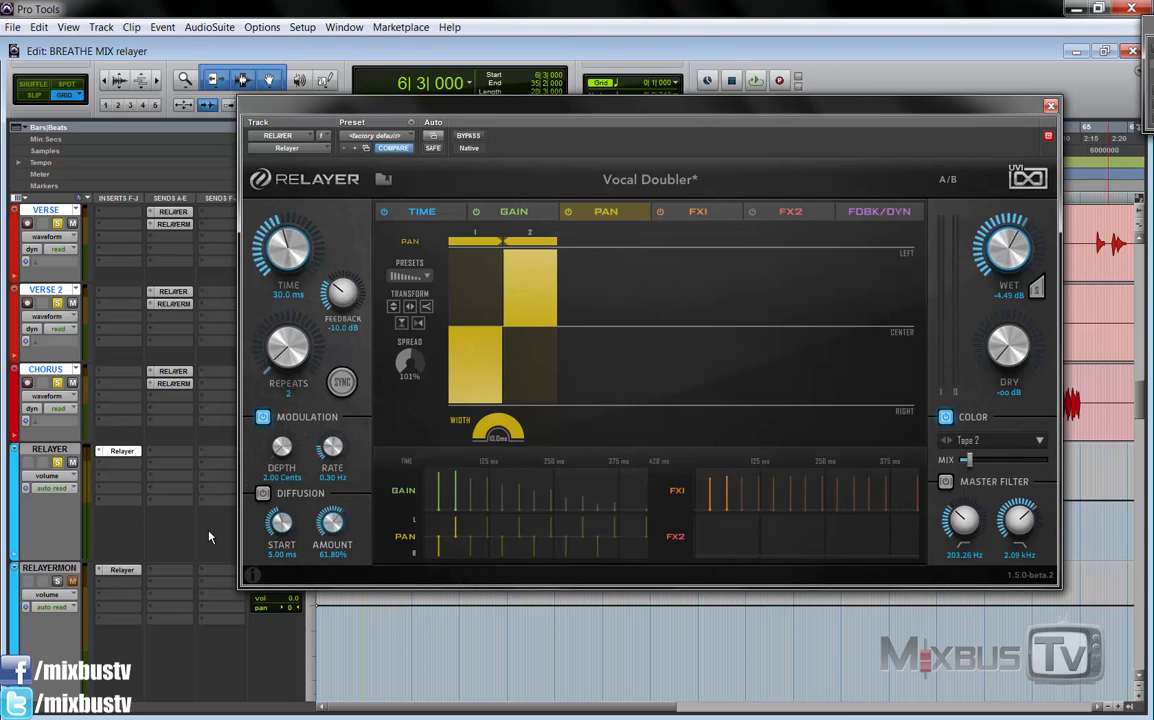
{"action": "key", "text": "space"}
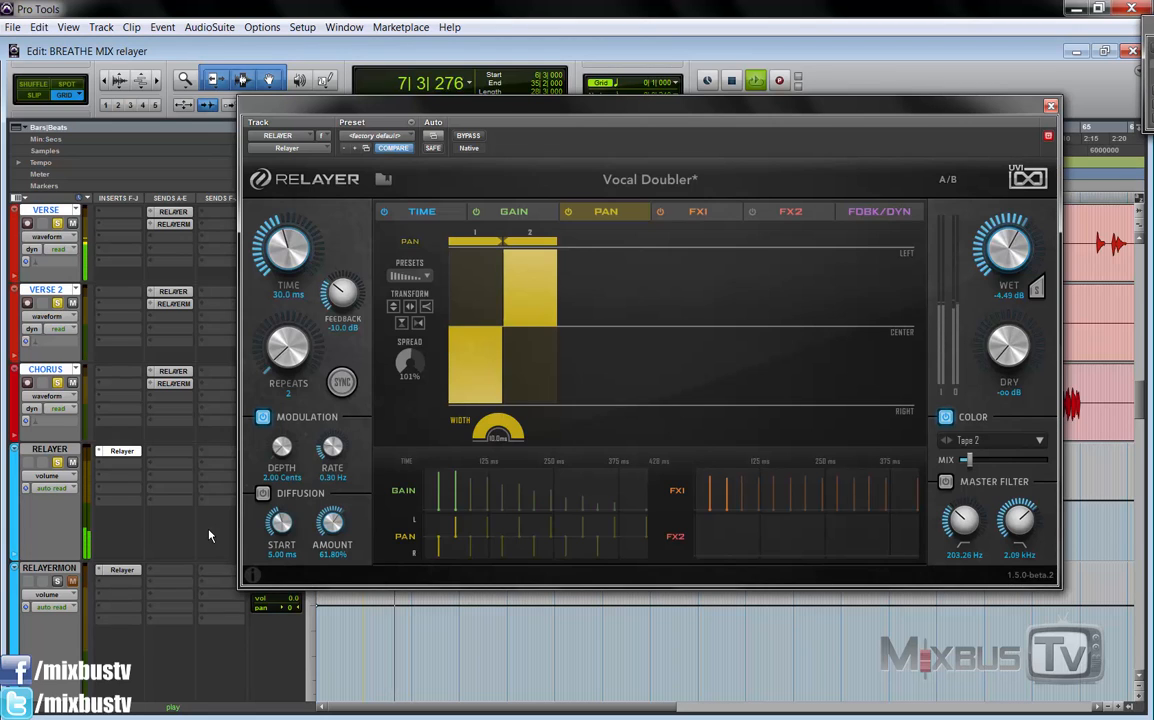
{"action": "key", "text": "space"}
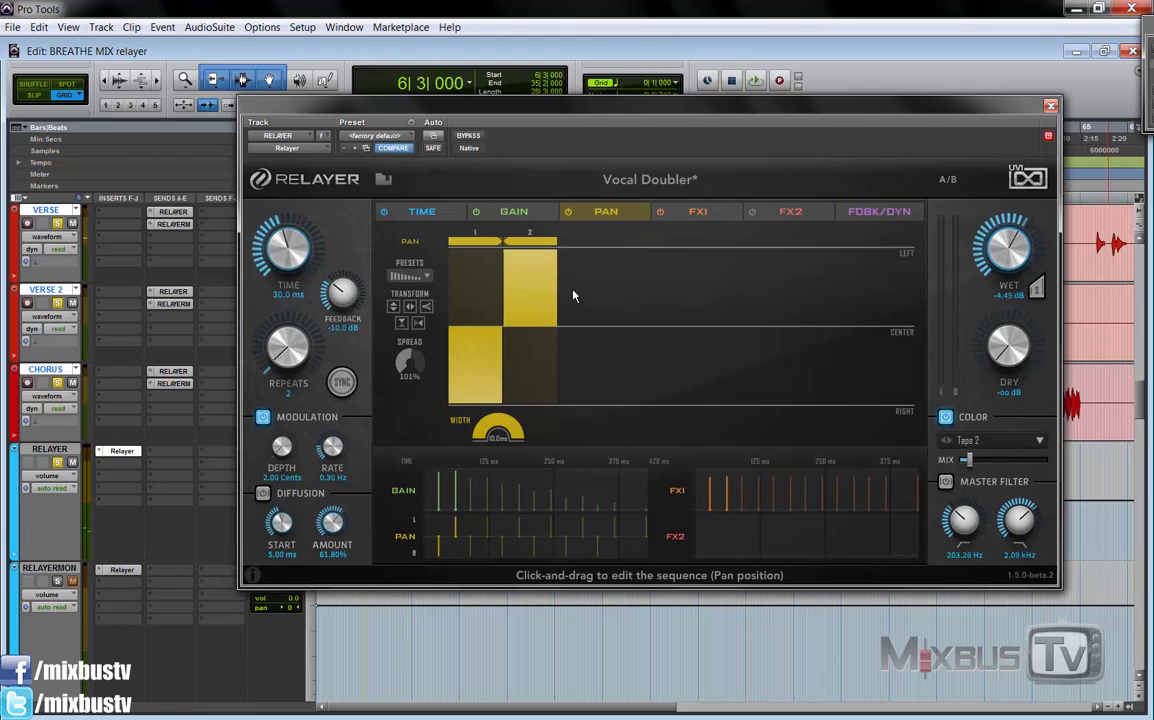
Step: Load the Mixbus TV preset Stereo Vocal Ambience and audition it on the vocal
{"action": "left_click", "coordinate": [650, 180]}
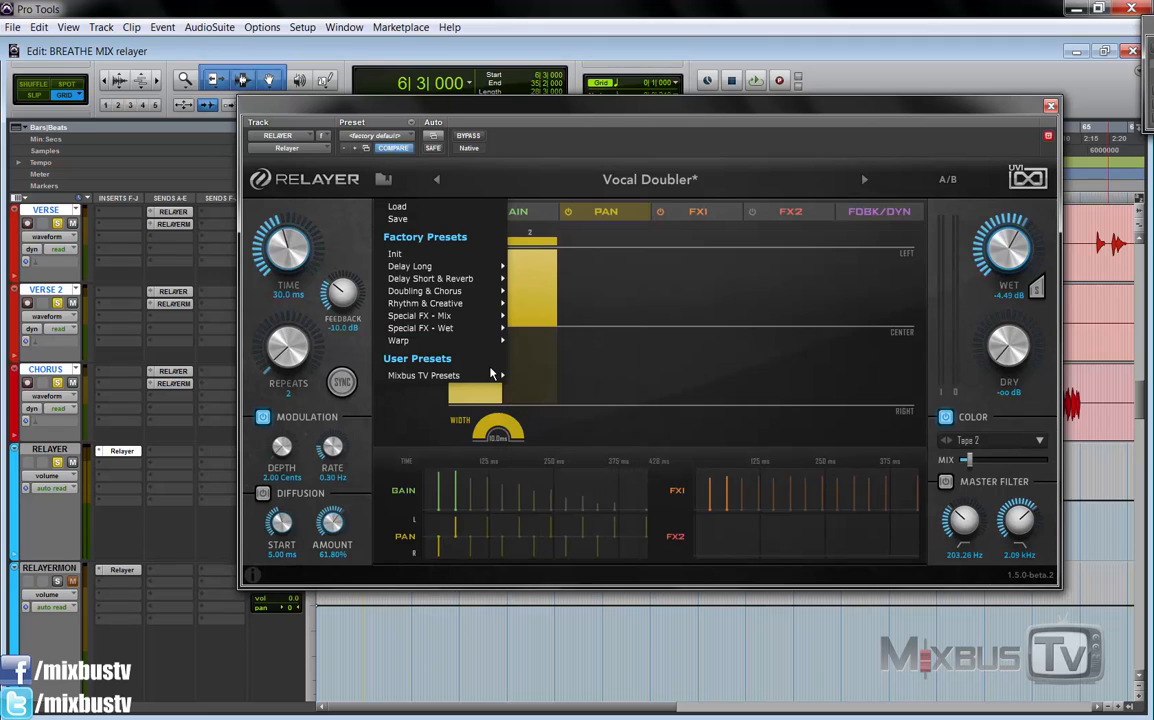
{"action": "mouse_move", "coordinate": [489, 375]}
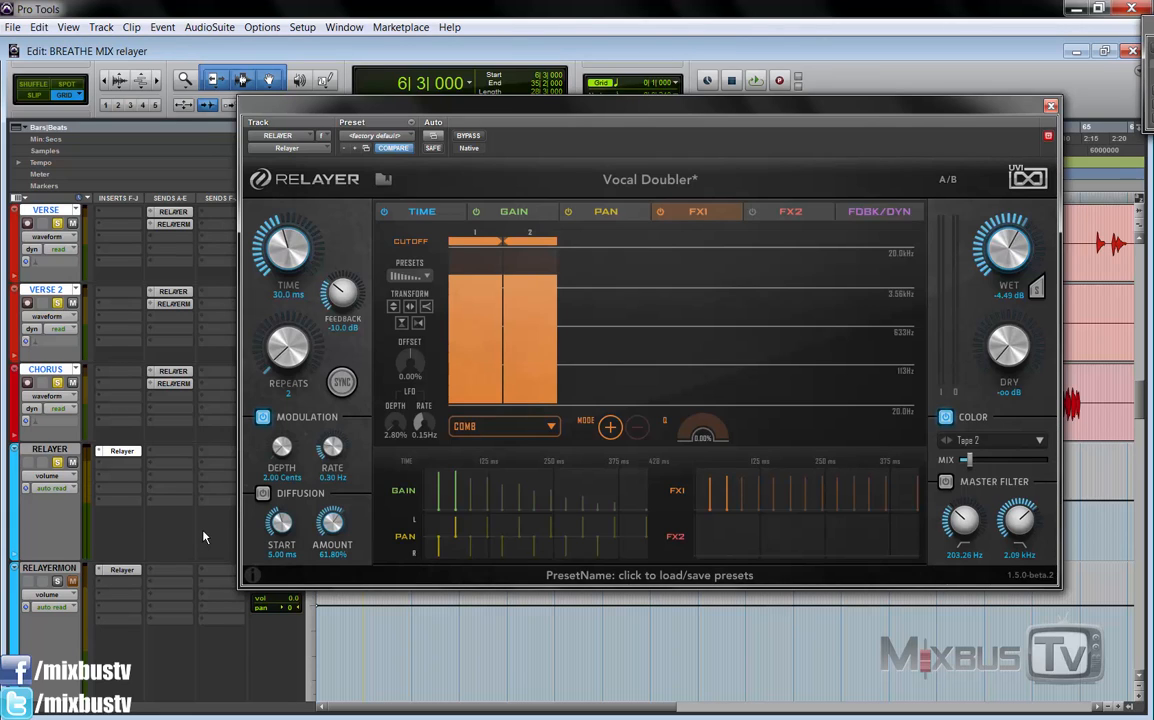
{"action": "left_click", "coordinate": [663, 185]}
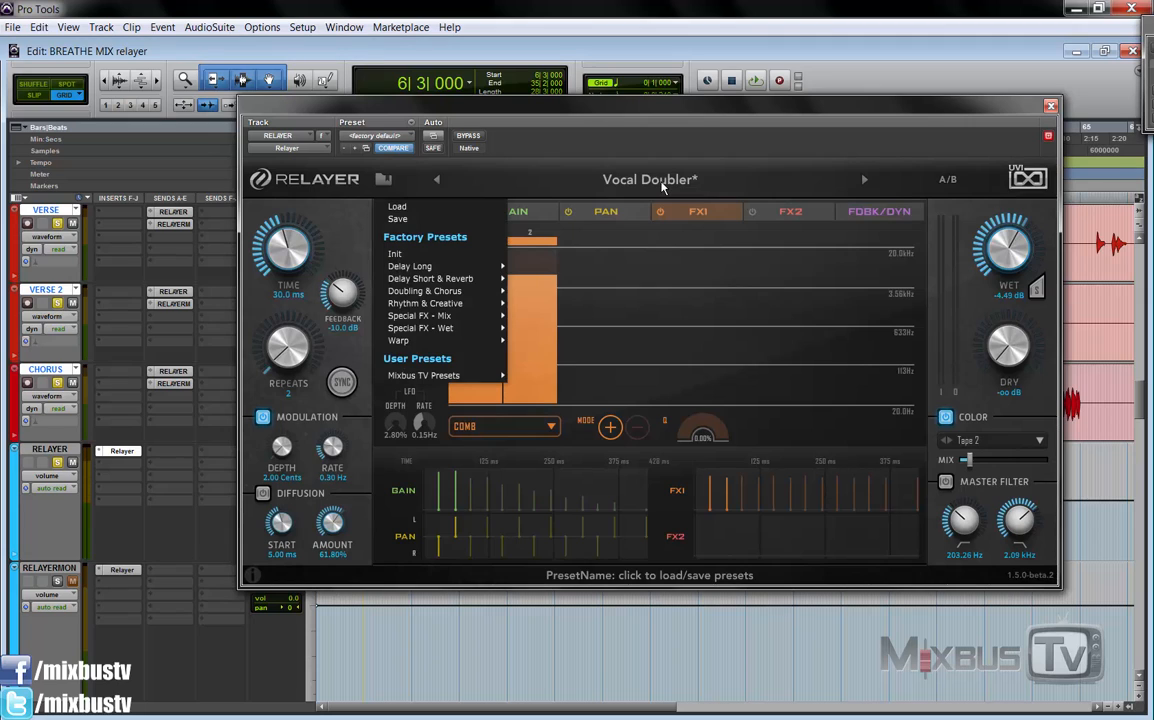
{"action": "mouse_move", "coordinate": [489, 376]}
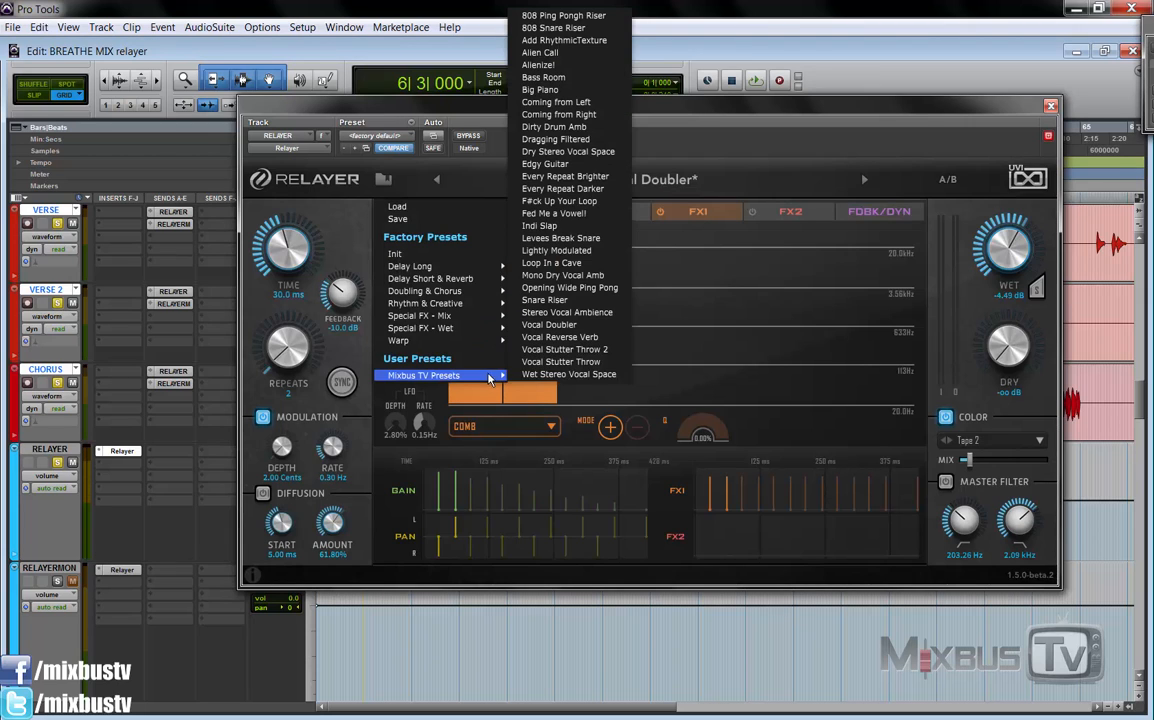
{"action": "left_click", "coordinate": [599, 314]}
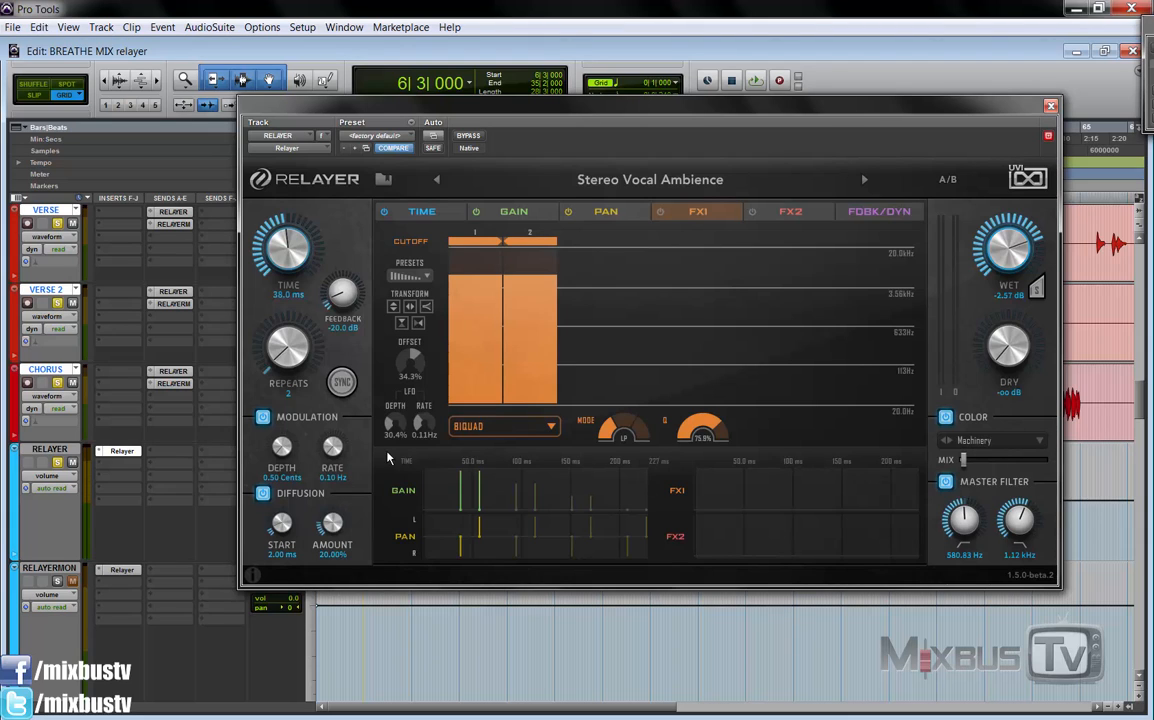
{"action": "key", "text": "space"}
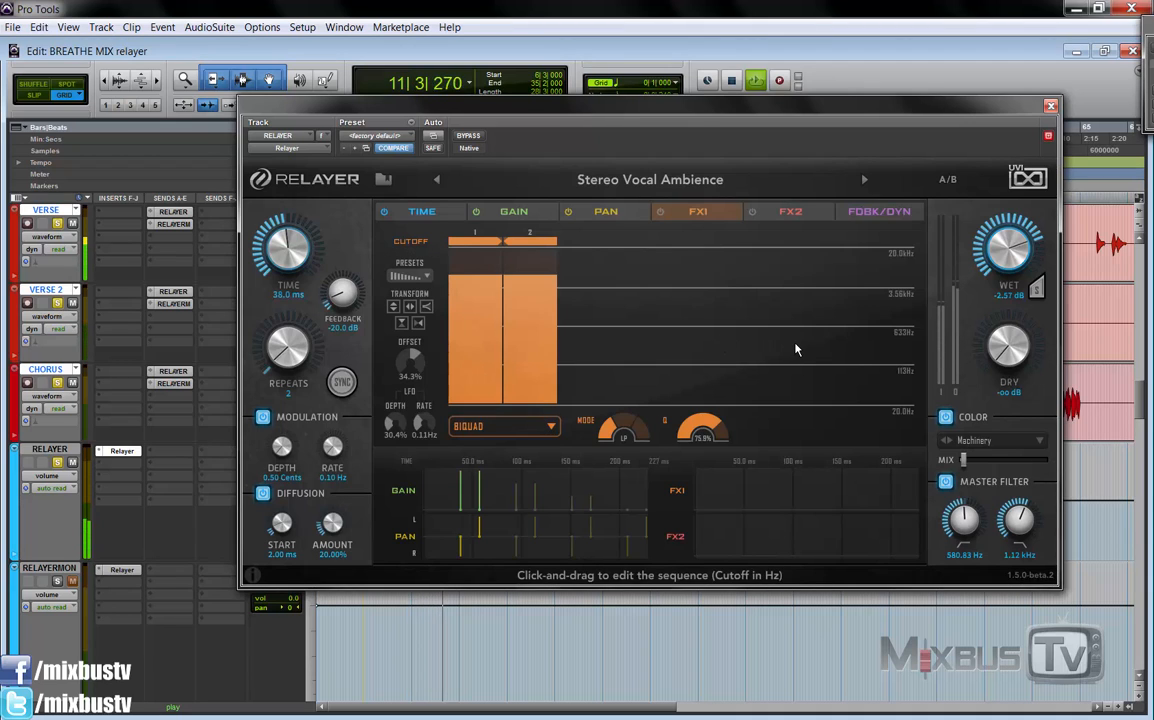
{"action": "key", "text": "space"}
Step: Load the Mixbus TV preset Wet Stereo Vocal Space and look through the preset list without loading another
{"action": "left_click", "coordinate": [656, 185]}
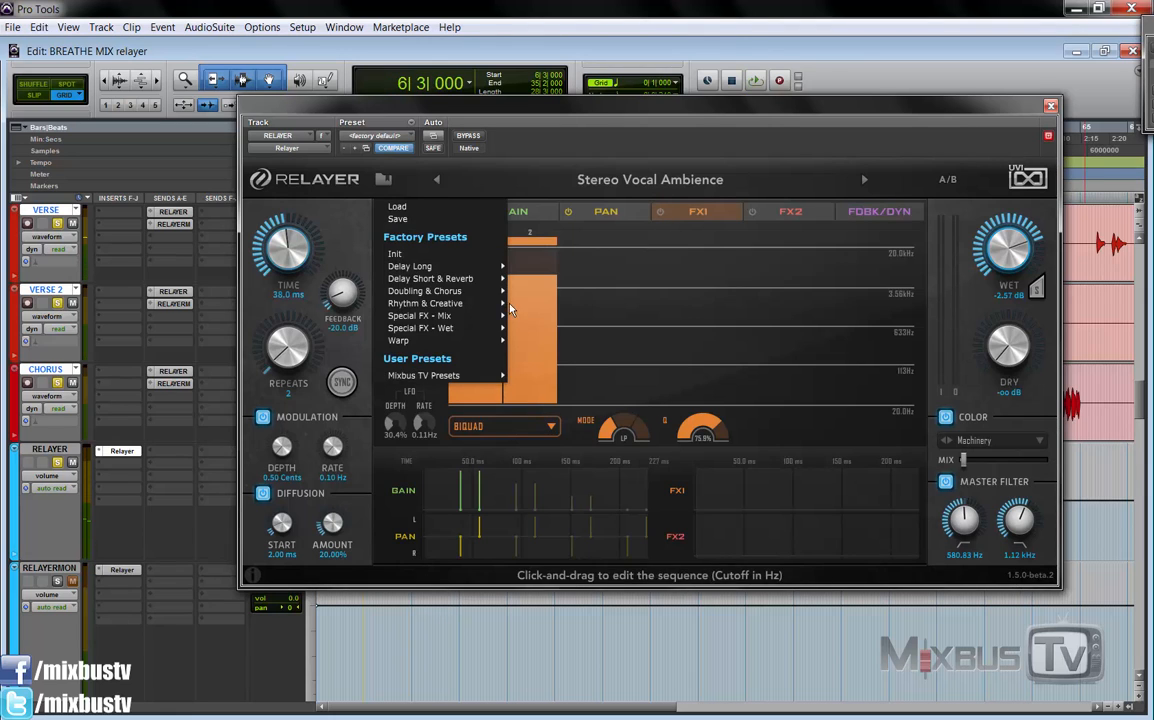
{"action": "mouse_move", "coordinate": [445, 375]}
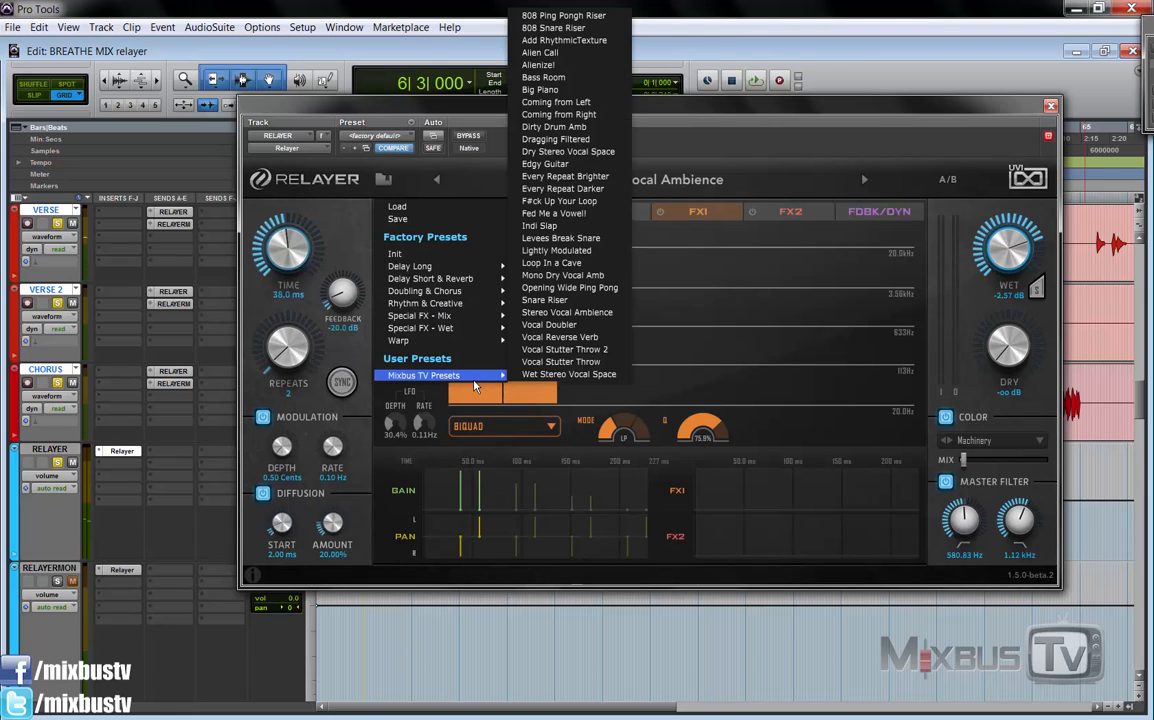
{"action": "left_click", "coordinate": [551, 374]}
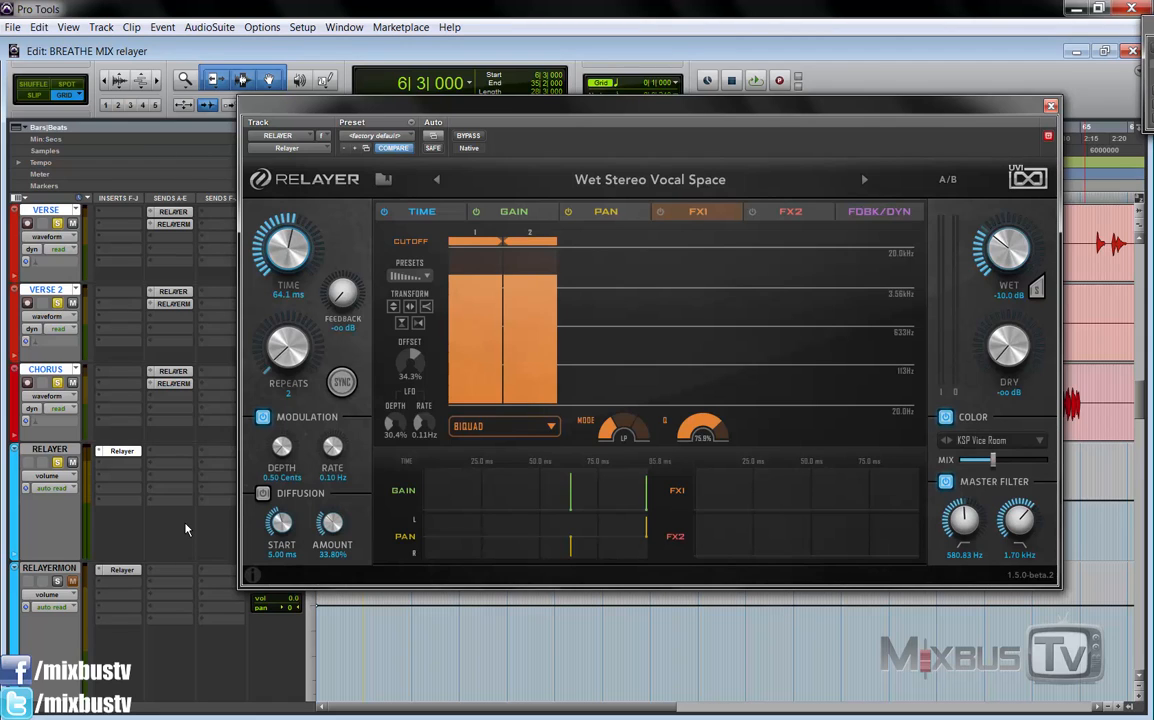
{"action": "left_click", "coordinate": [542, 172]}
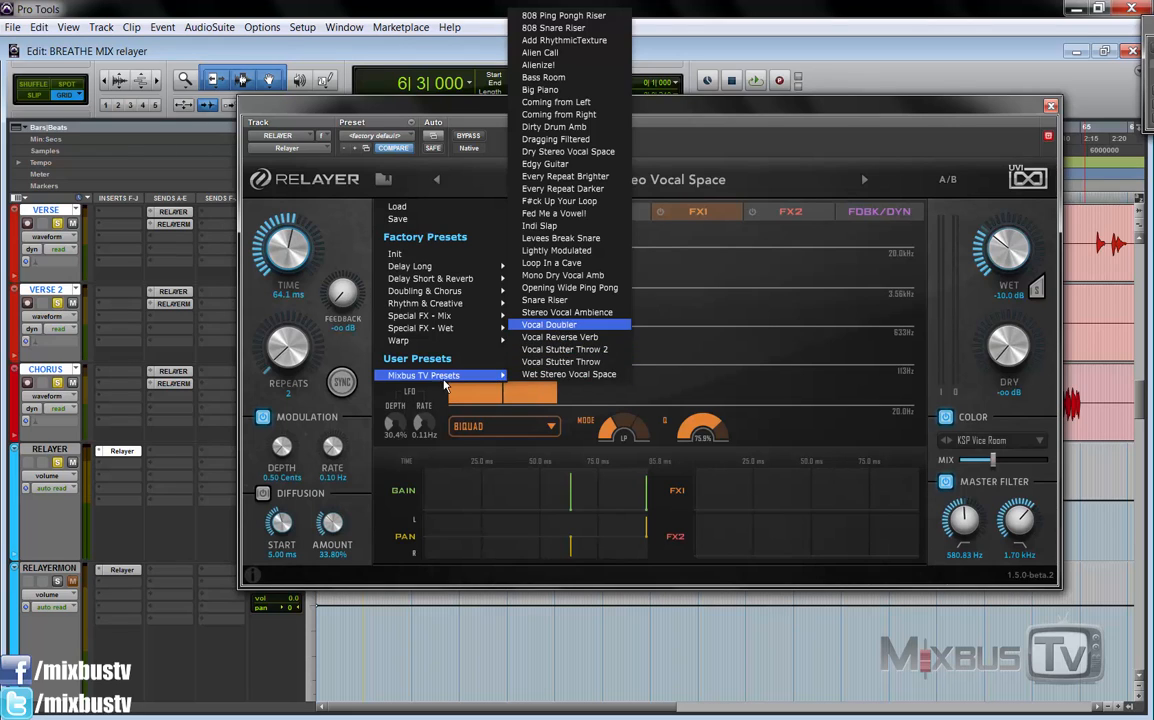
{"action": "left_click", "coordinate": [204, 540]}
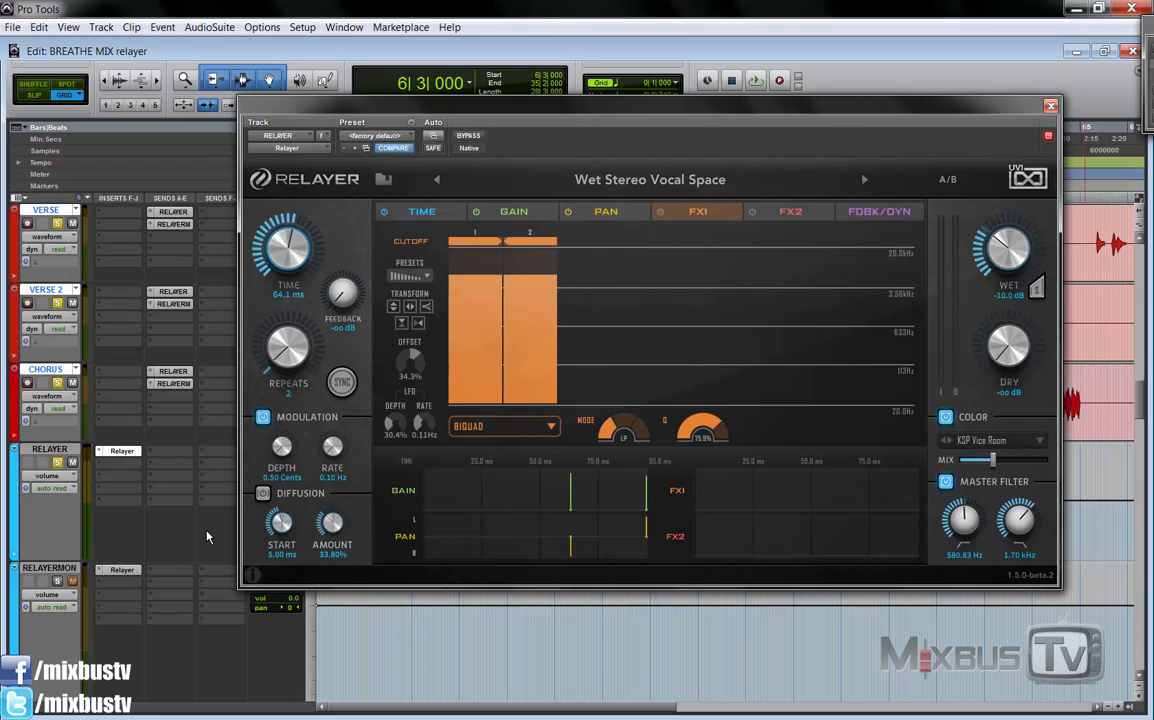
Step: Audition Wet Stereo Vocal Space on the vocal, setting the diffusion start to 10.0 ms and the wet amount to 0.00 dB
{"action": "key", "text": "space"}
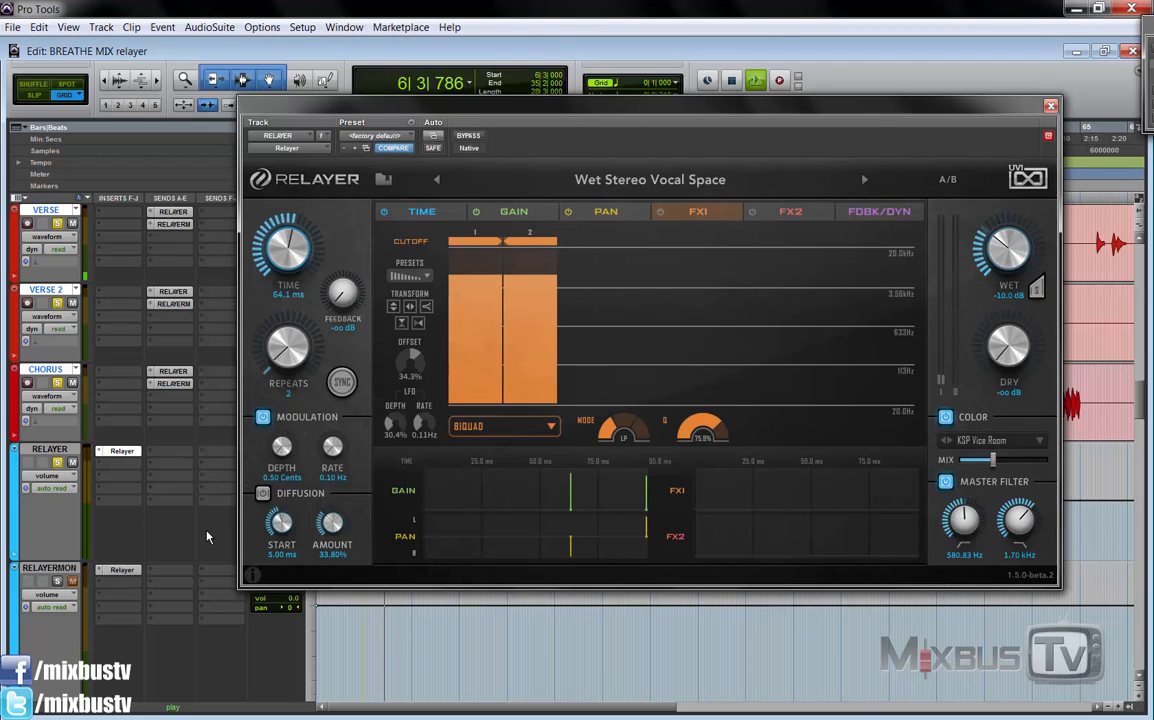
{"action": "left_click_drag", "start_coordinate": [282, 523], "coordinate": [960, 433]}
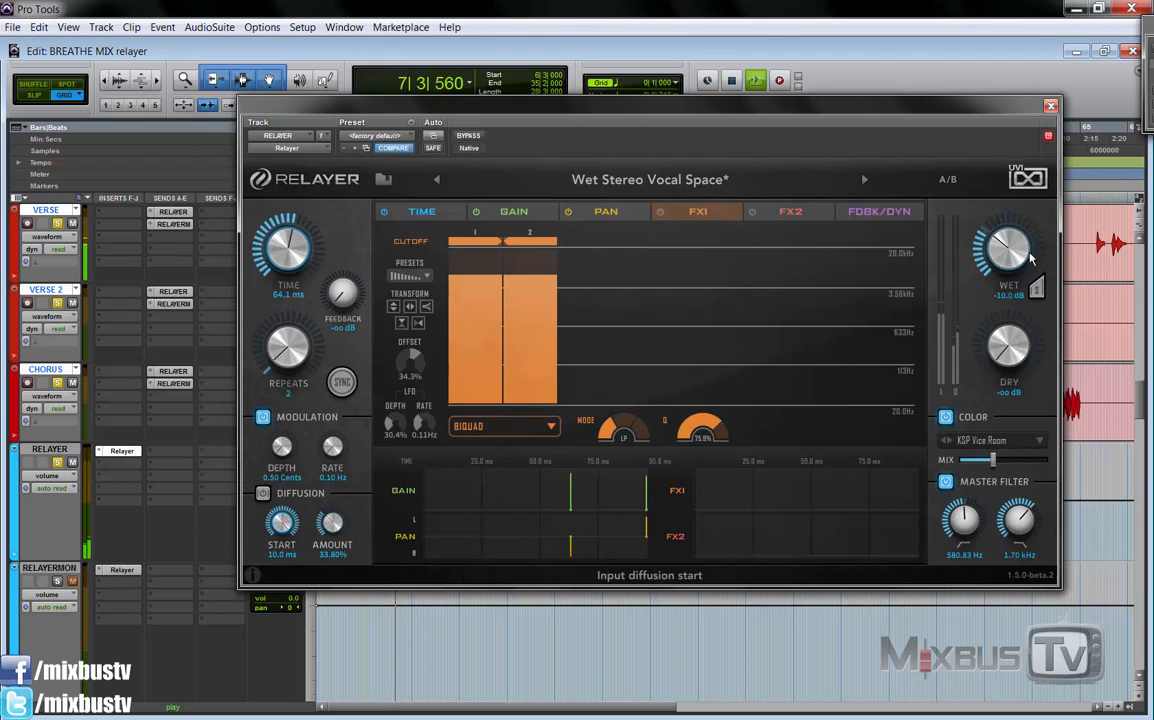
{"action": "left_click_drag", "start_coordinate": [1018, 236], "coordinate": [1018, 222]}
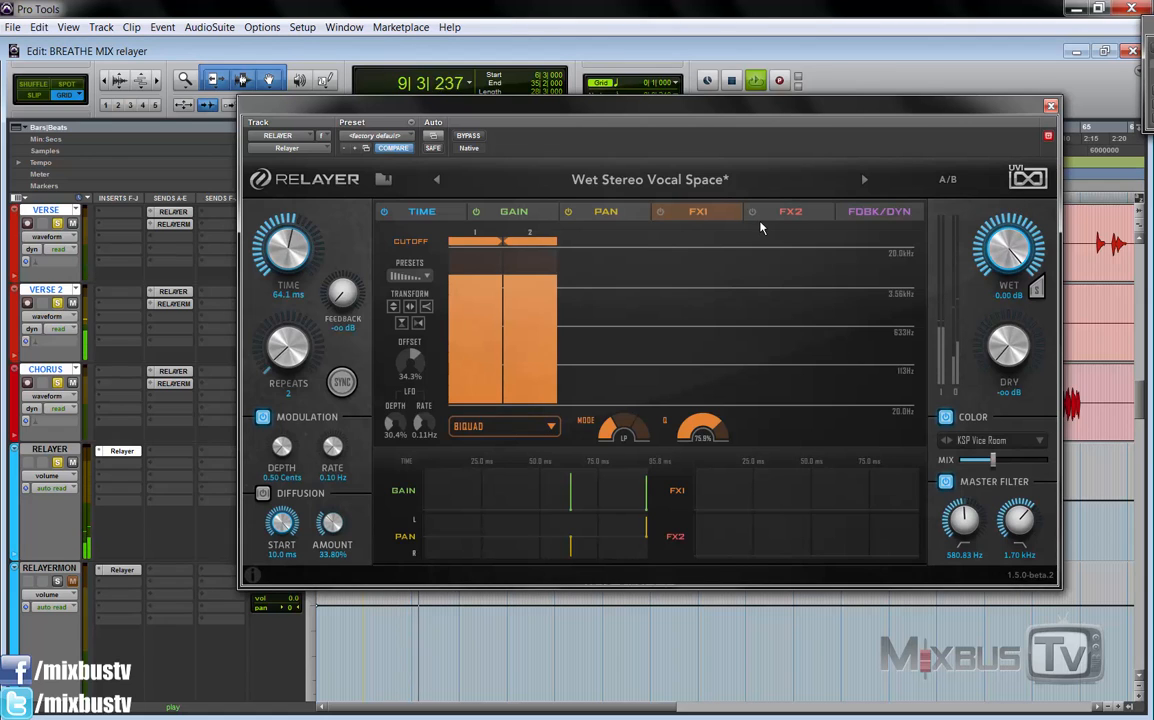
{"action": "key", "text": "space"}
Step: Reload the Mixbus TV preset Stereo Vocal Ambience on the RELAYER track and audition it against the vocal
{"action": "left_click", "coordinate": [656, 185]}
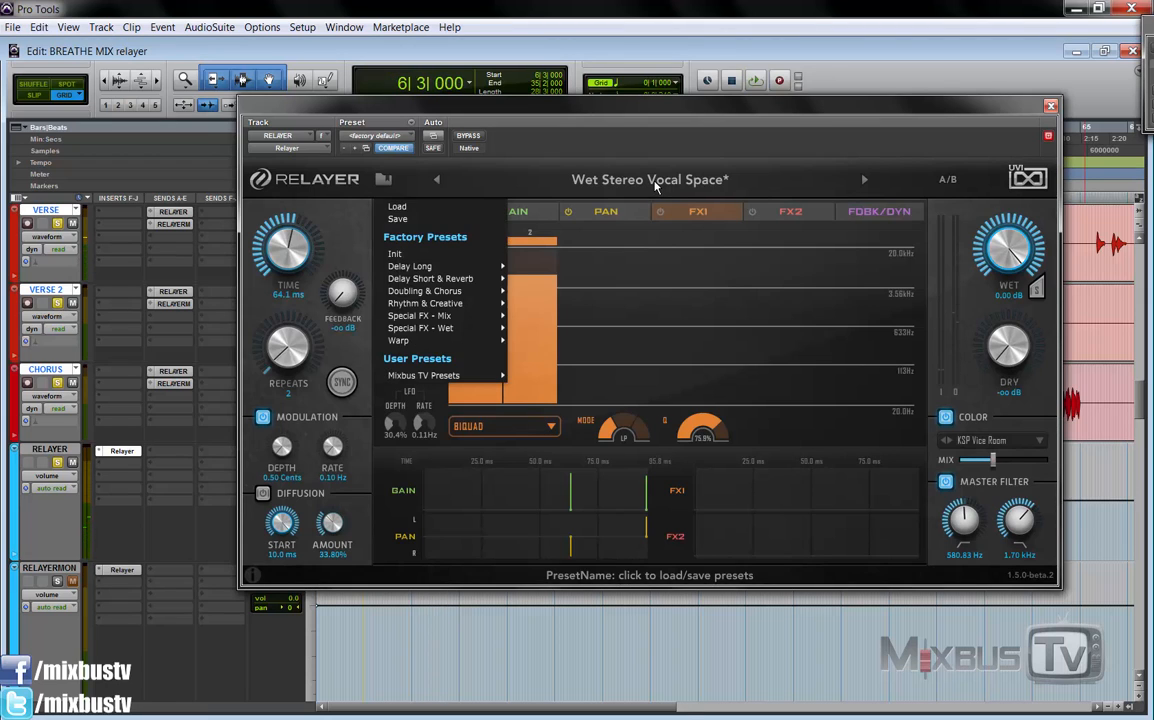
{"action": "mouse_move", "coordinate": [488, 376]}
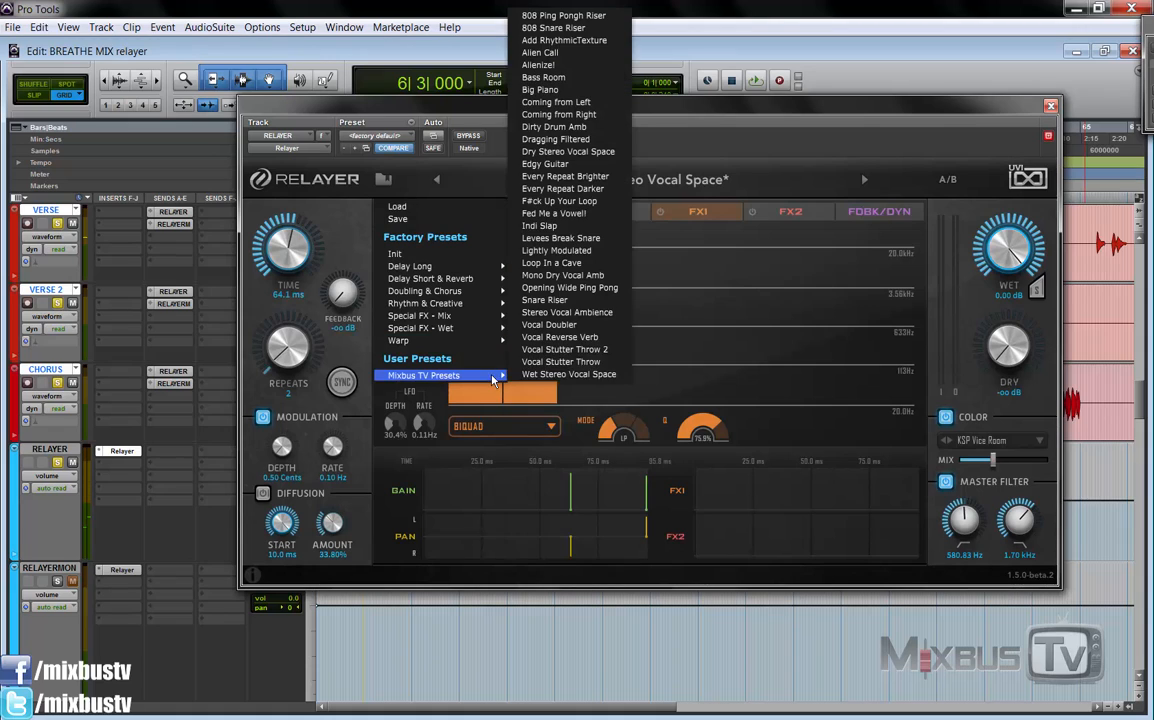
{"action": "left_click", "coordinate": [578, 316]}
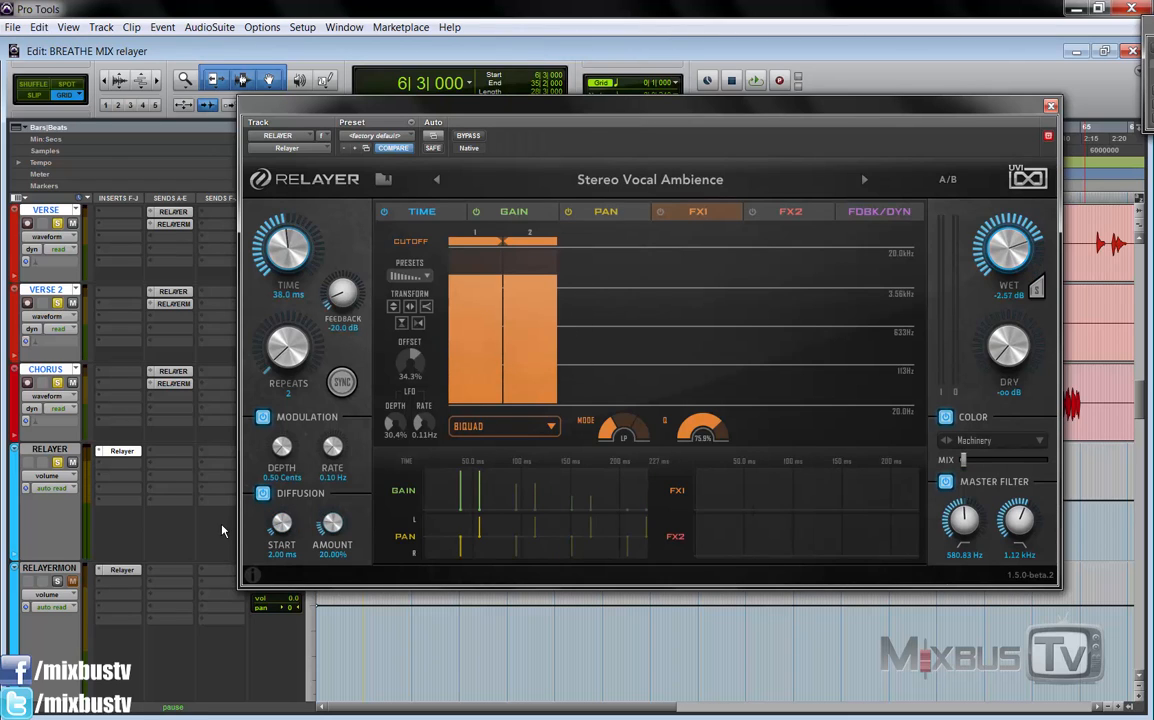
{"action": "key", "text": "space"}
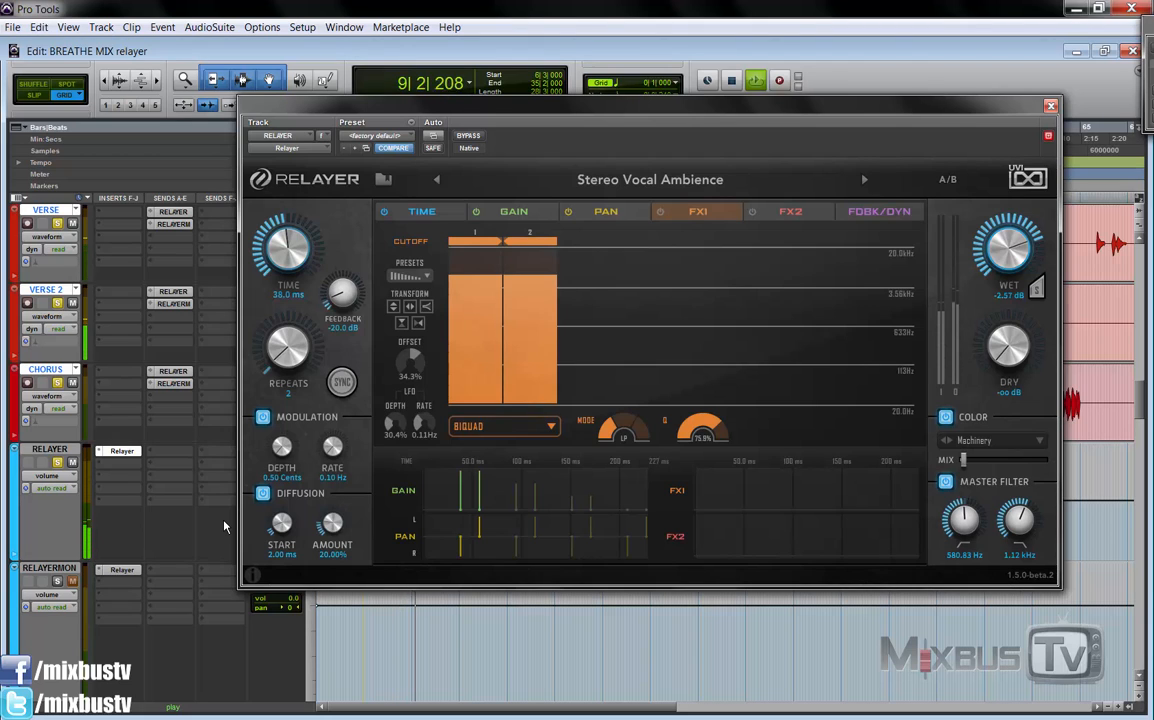
{"action": "key", "text": "space"}
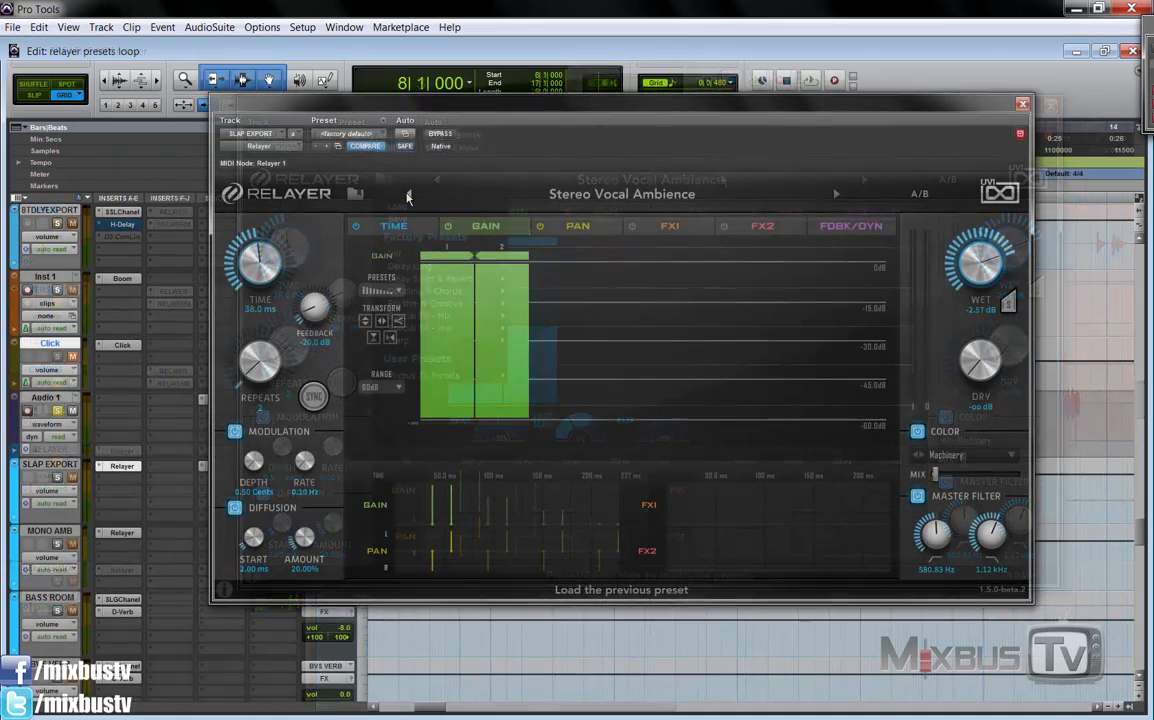
Step: Switch the SLAP EXPORT track's Relayer to the Snare Riser preset and play the loop
{"action": "left_click", "coordinate": [407, 196]}
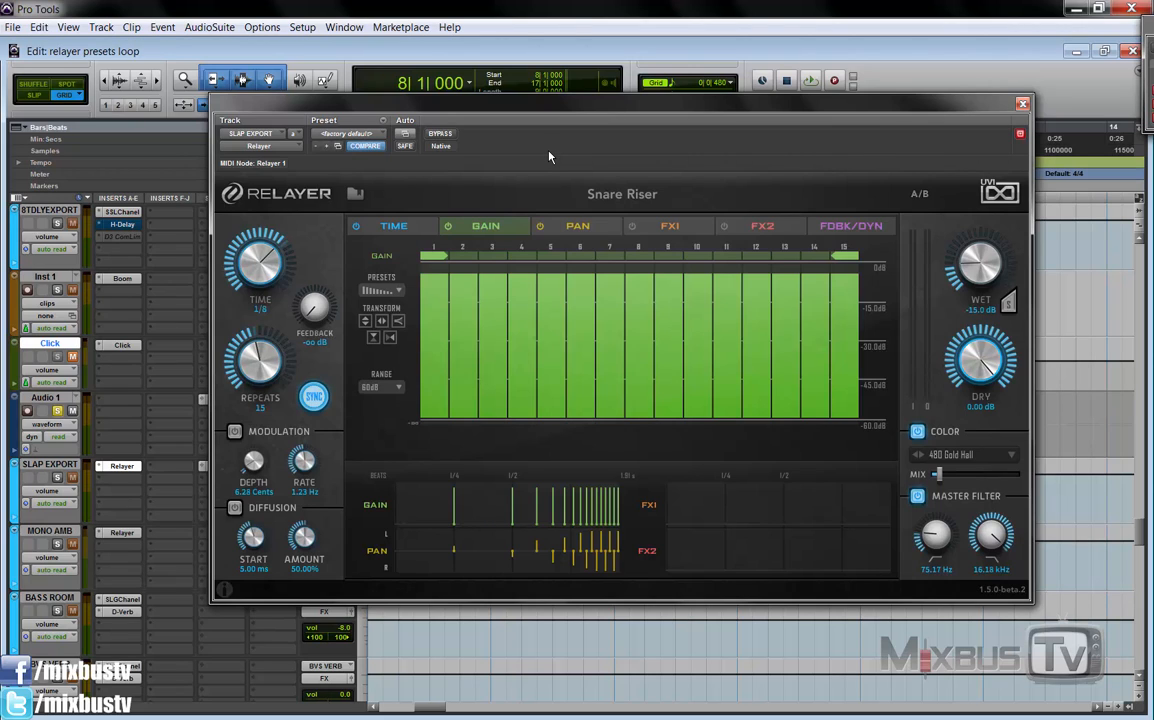
{"action": "key", "text": "space"}
{"action": "key", "text": "space"}
Step: Audition Snare Riser with the SLAP EXPORT track soloed, setting the wet amount to -2.93 dB
{"action": "key", "text": "space"}
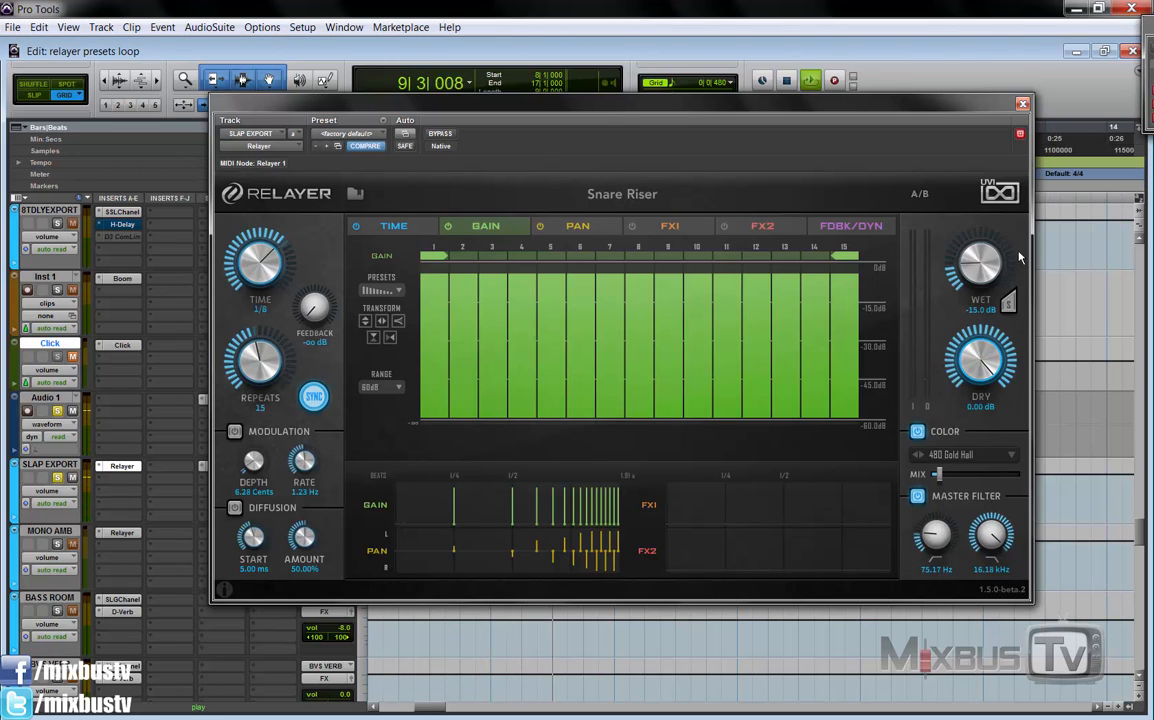
{"action": "left_click_drag", "start_coordinate": [979, 263], "coordinate": [983, 197]}
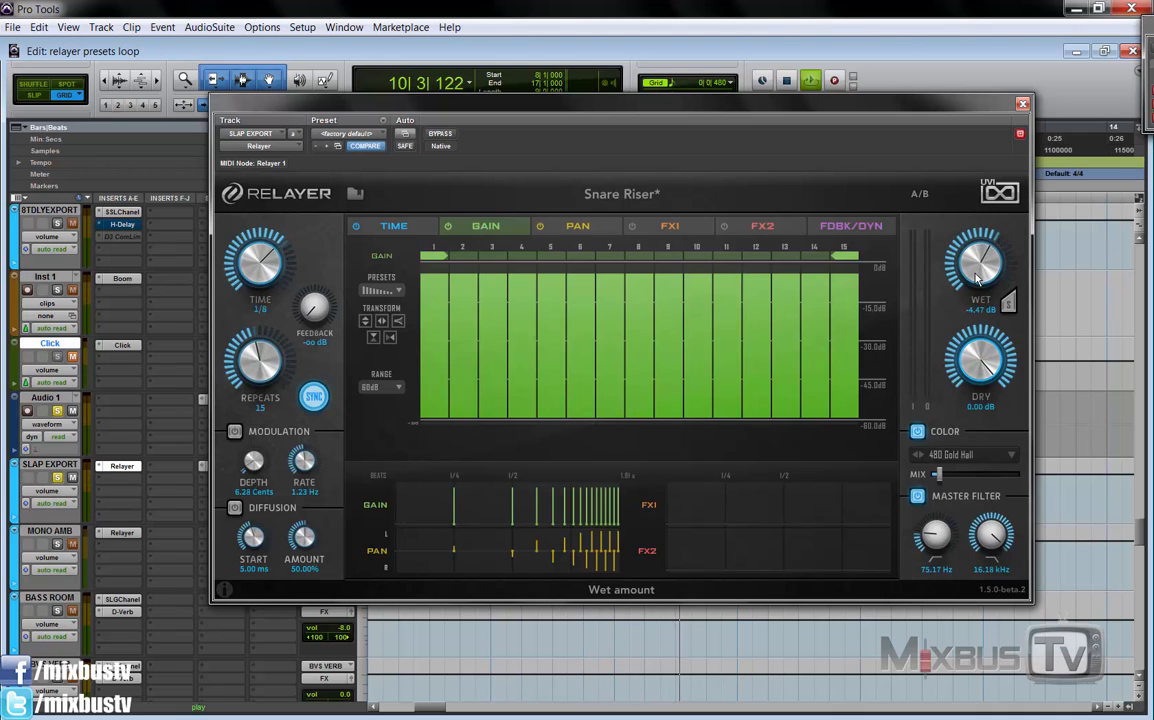
{"action": "left_click", "coordinate": [852, 181]}
{"action": "left_click", "coordinate": [837, 154]}
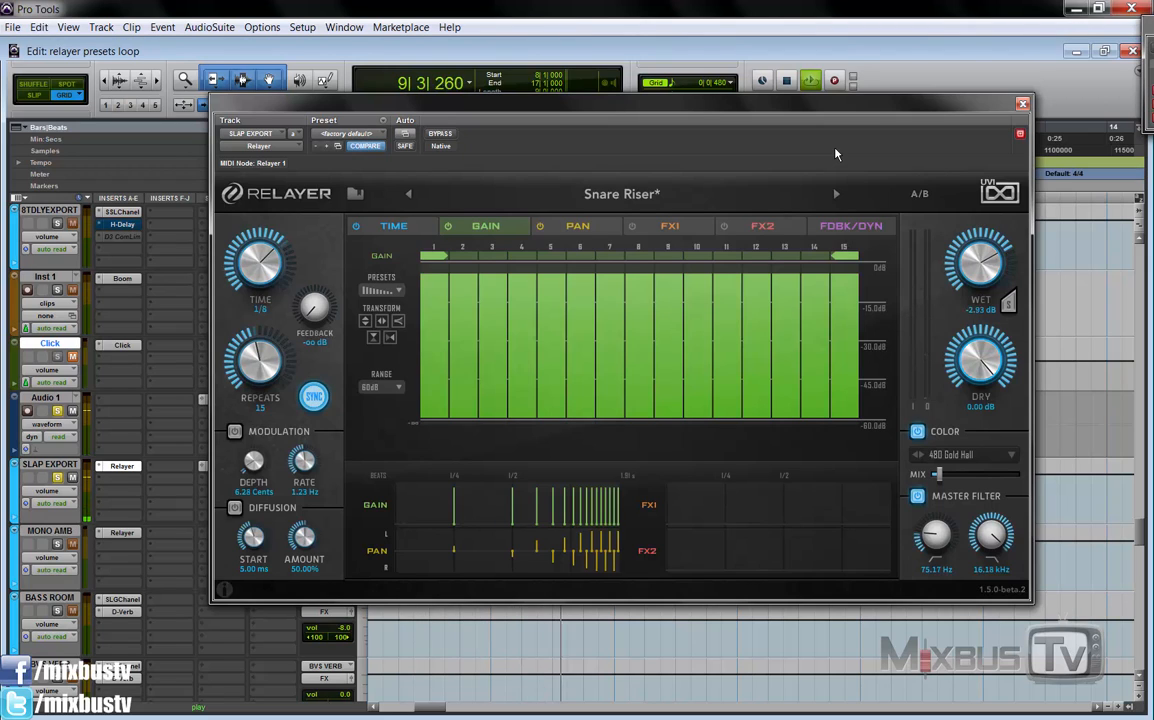
{"action": "key", "text": "space"}
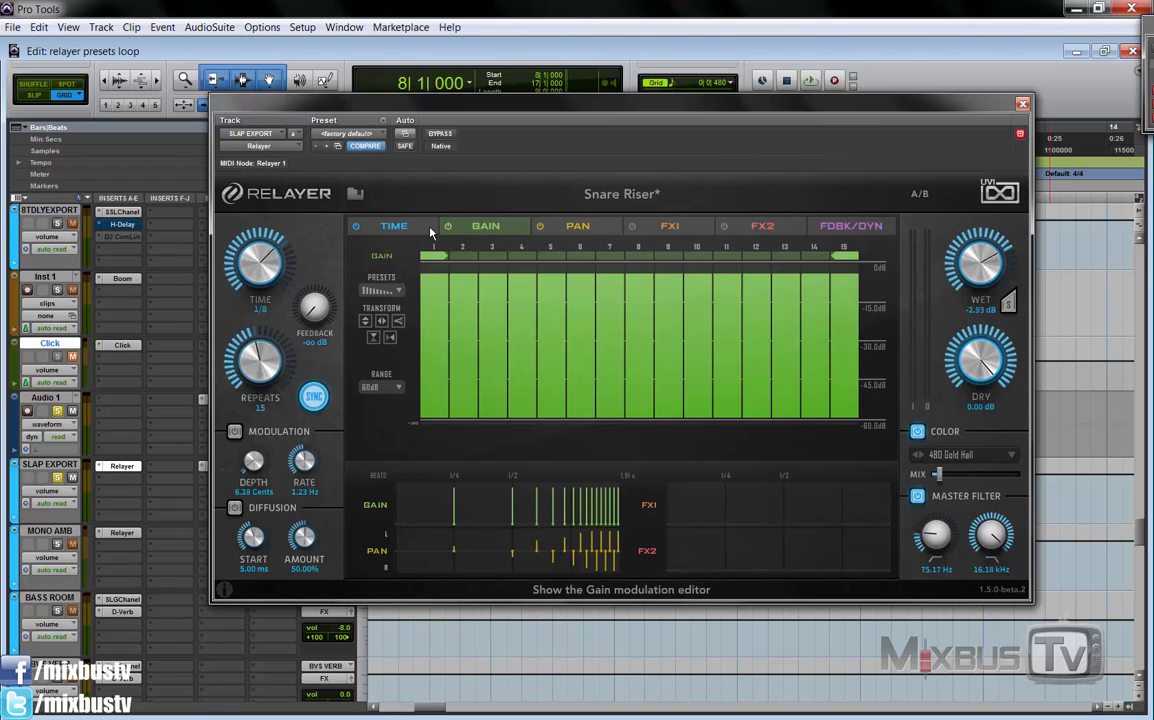
Step: Examine the Time, Gain and Pan sequences of Snare Riser and audition the panned repeats
{"action": "left_click", "coordinate": [393, 226]}
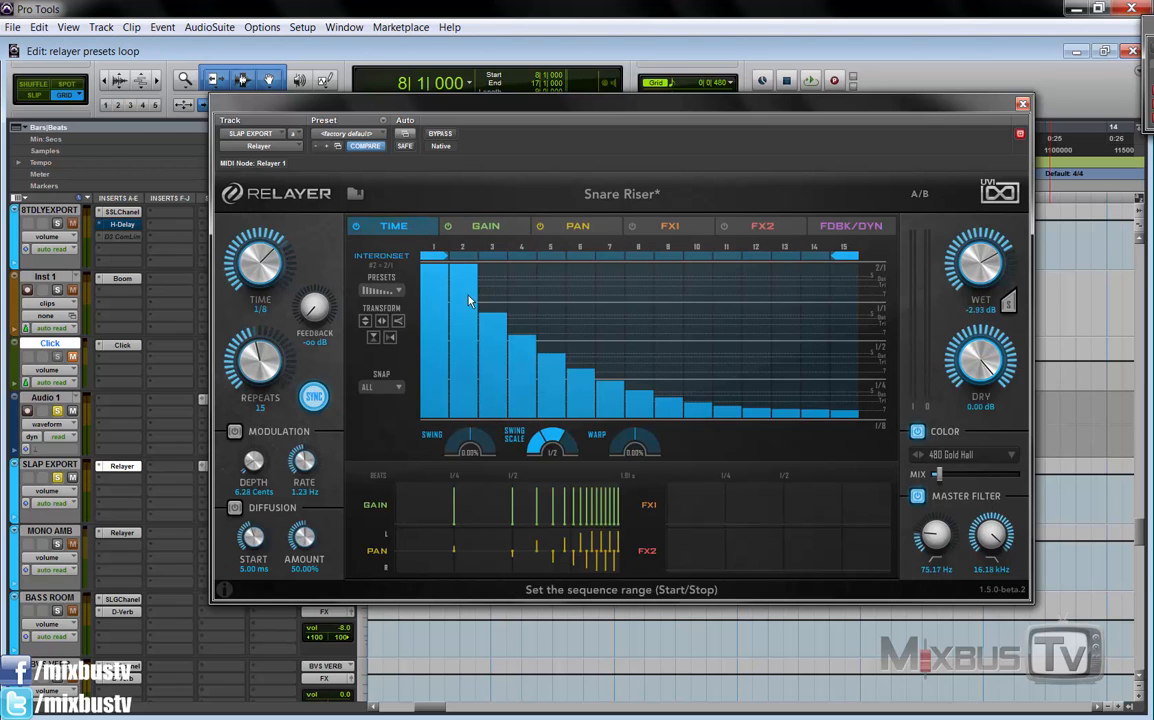
{"action": "left_click", "coordinate": [522, 227]}
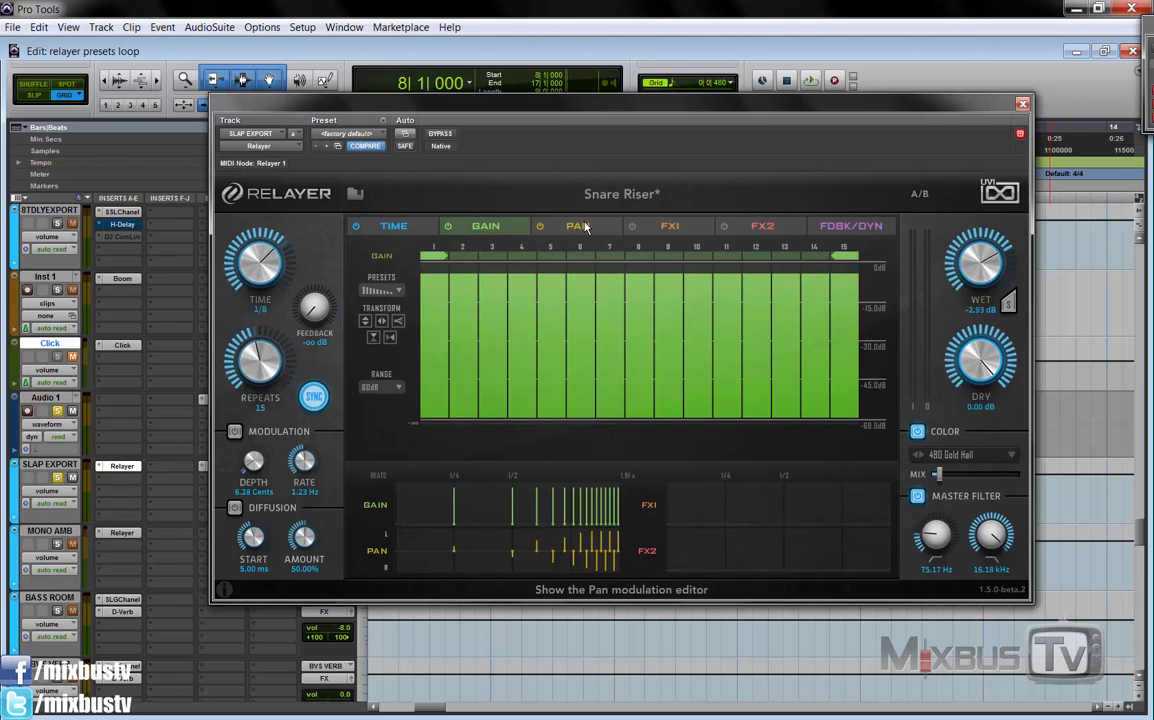
{"action": "left_click", "coordinate": [556, 227]}
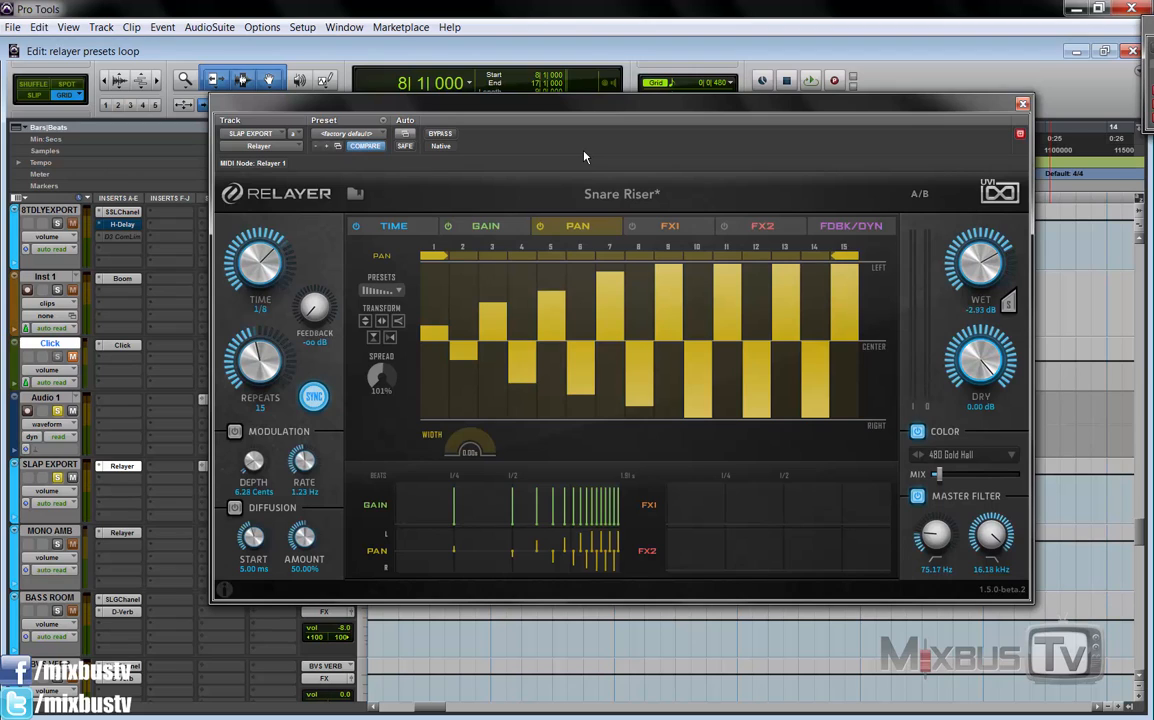
{"action": "key", "text": "space"}
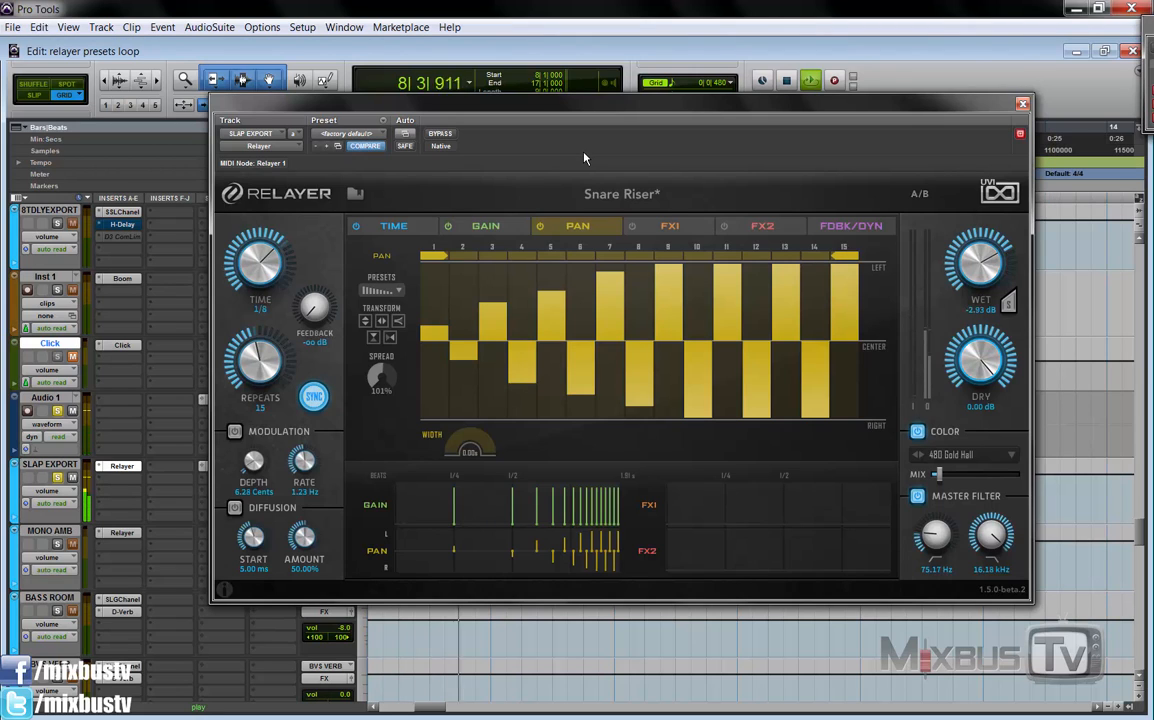
{"action": "key", "text": "space"}
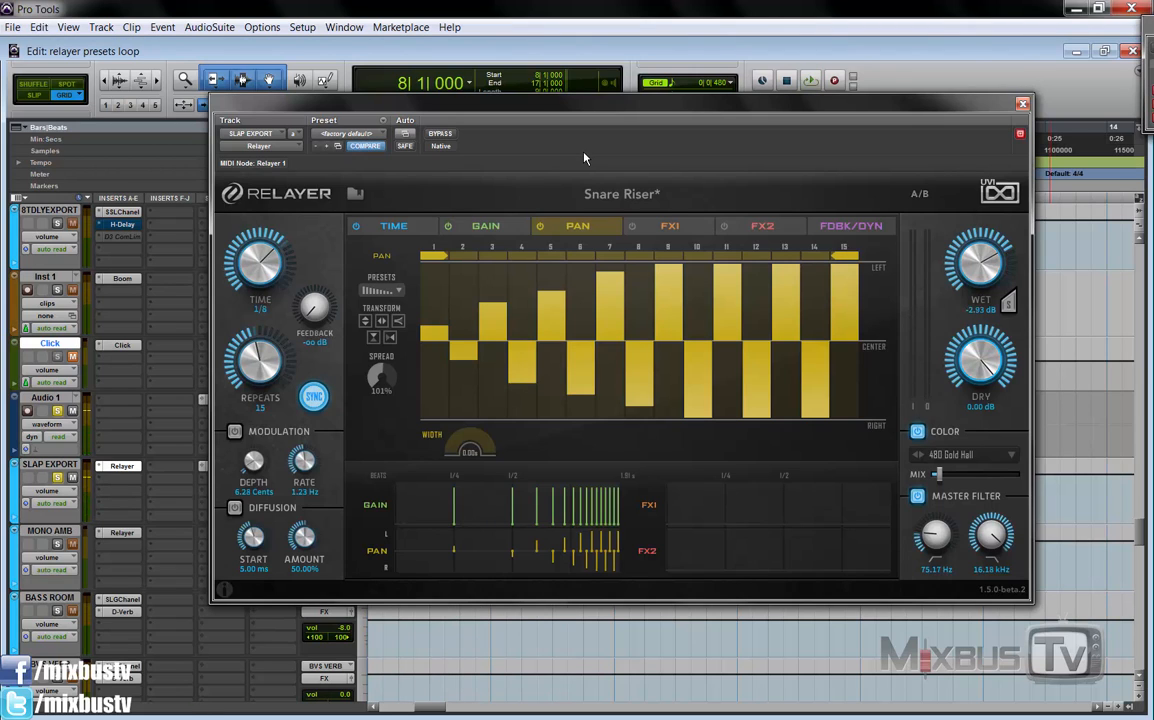
Step: Change the preset from 808 Ping Pongh Riser to 808 Snare Riser and audition it on the SLAP EXPORT track
{"action": "left_click", "coordinate": [620, 193]}
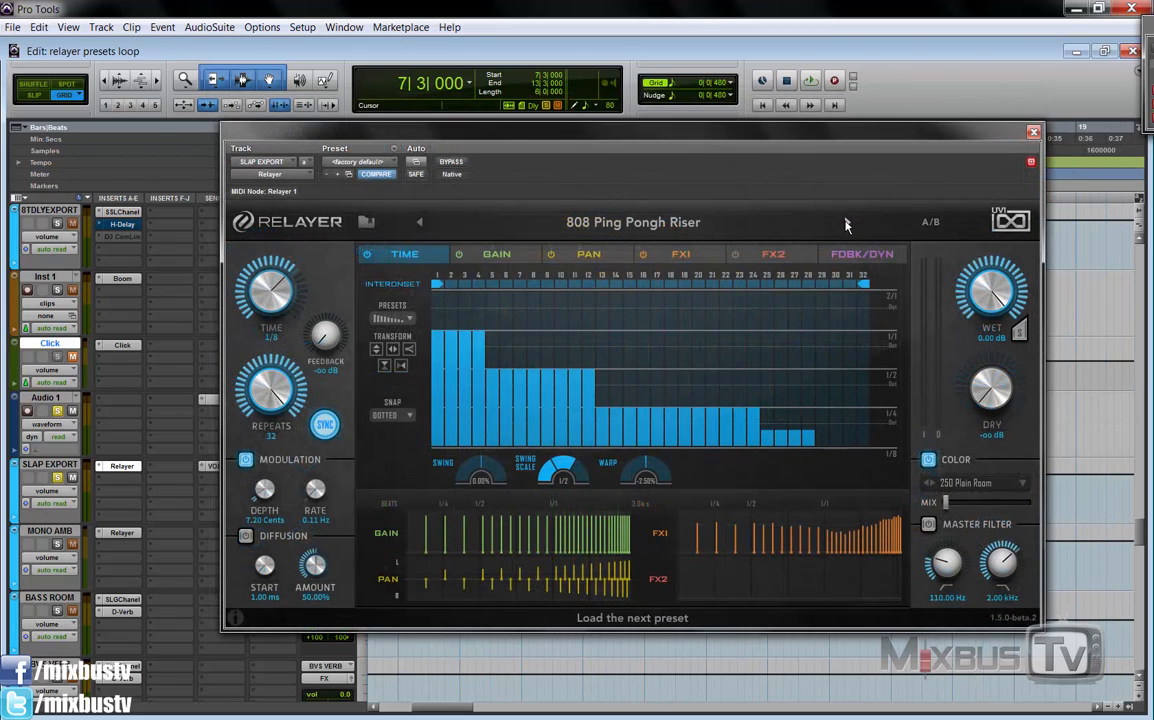
{"action": "left_click", "coordinate": [846, 225]}
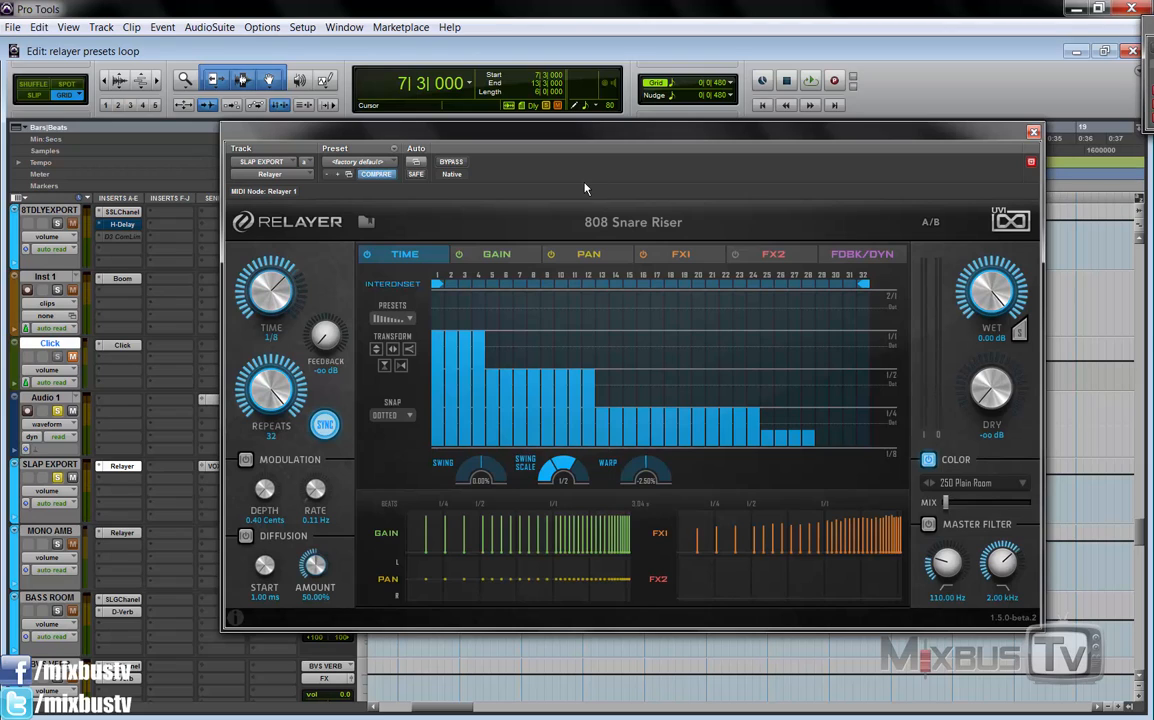
{"action": "key", "text": "space"}
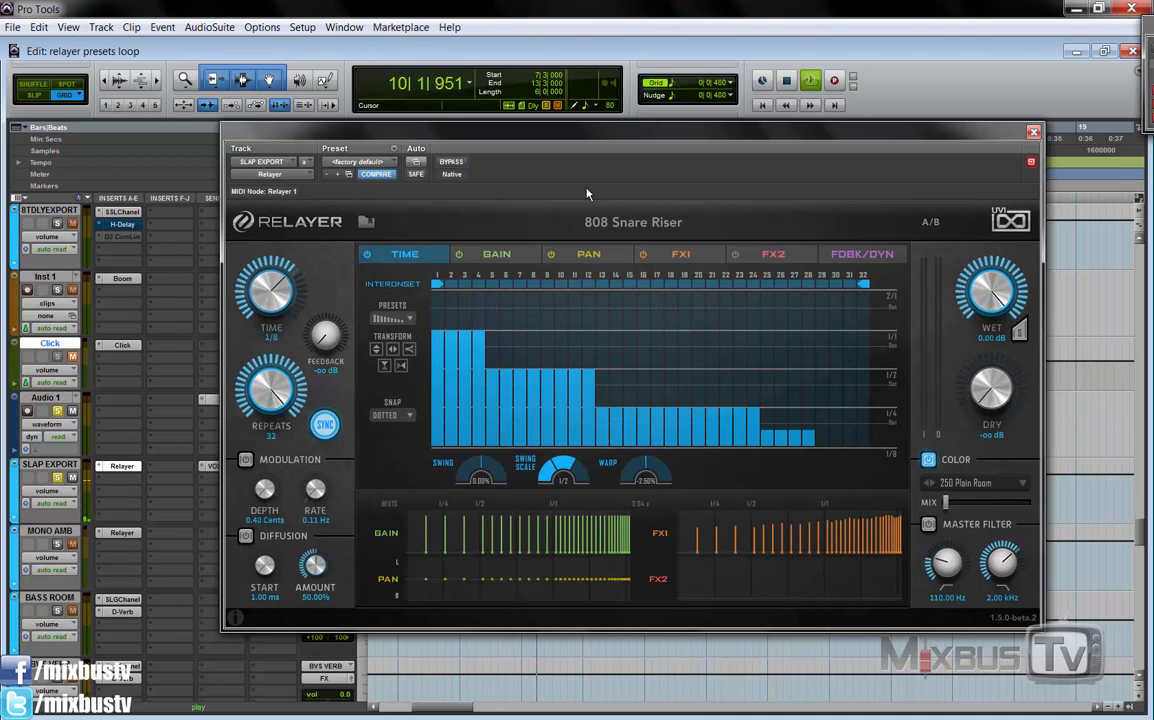
{"action": "key", "text": "space"}
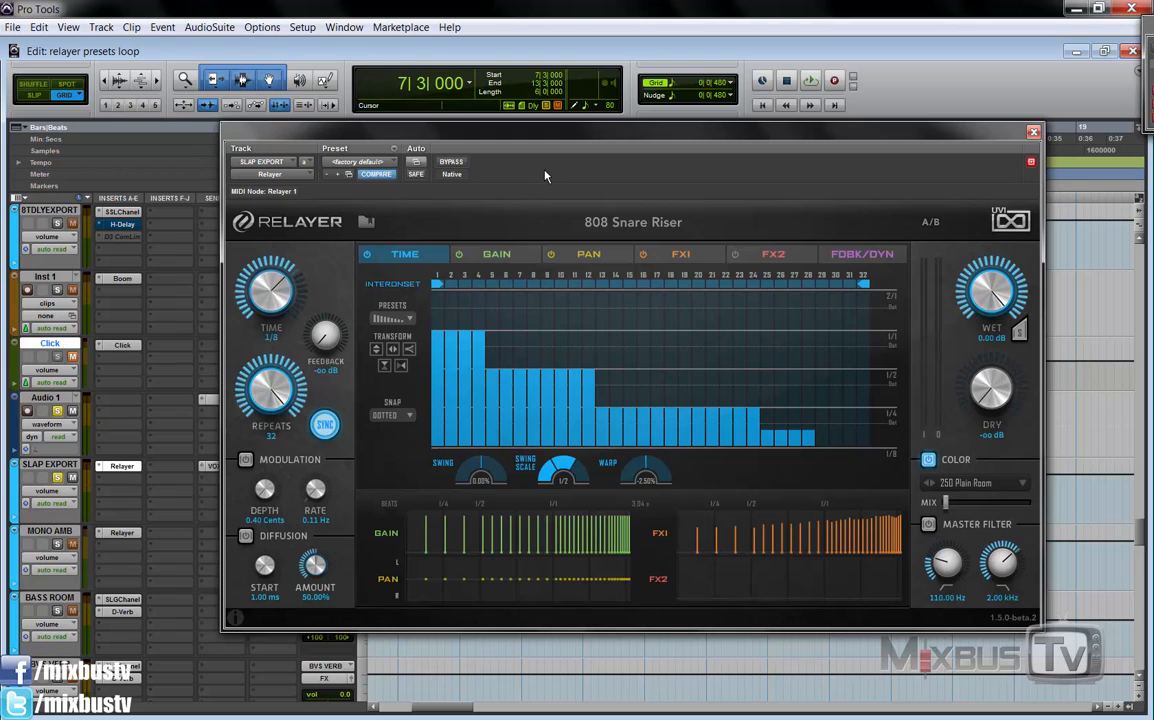
Step: Examine the FX1 filter cutoff sequence of 808 Snare Riser while playing the loop through it
{"action": "left_click", "coordinate": [680, 257]}
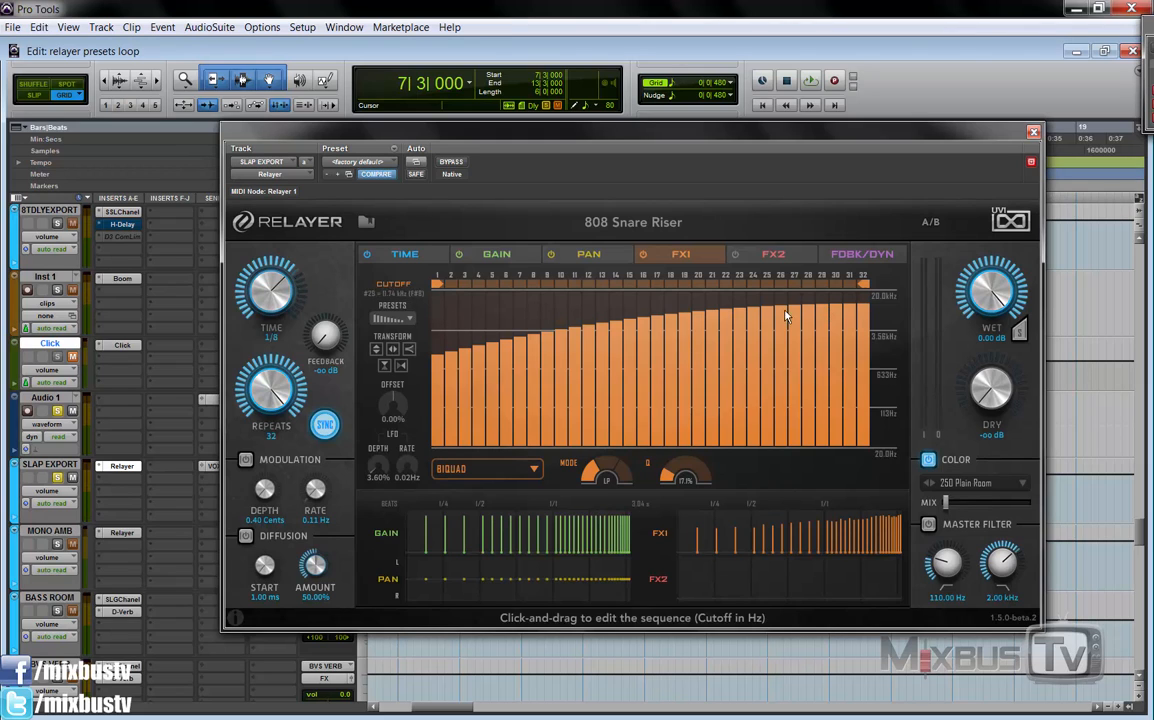
{"action": "key", "text": "space"}
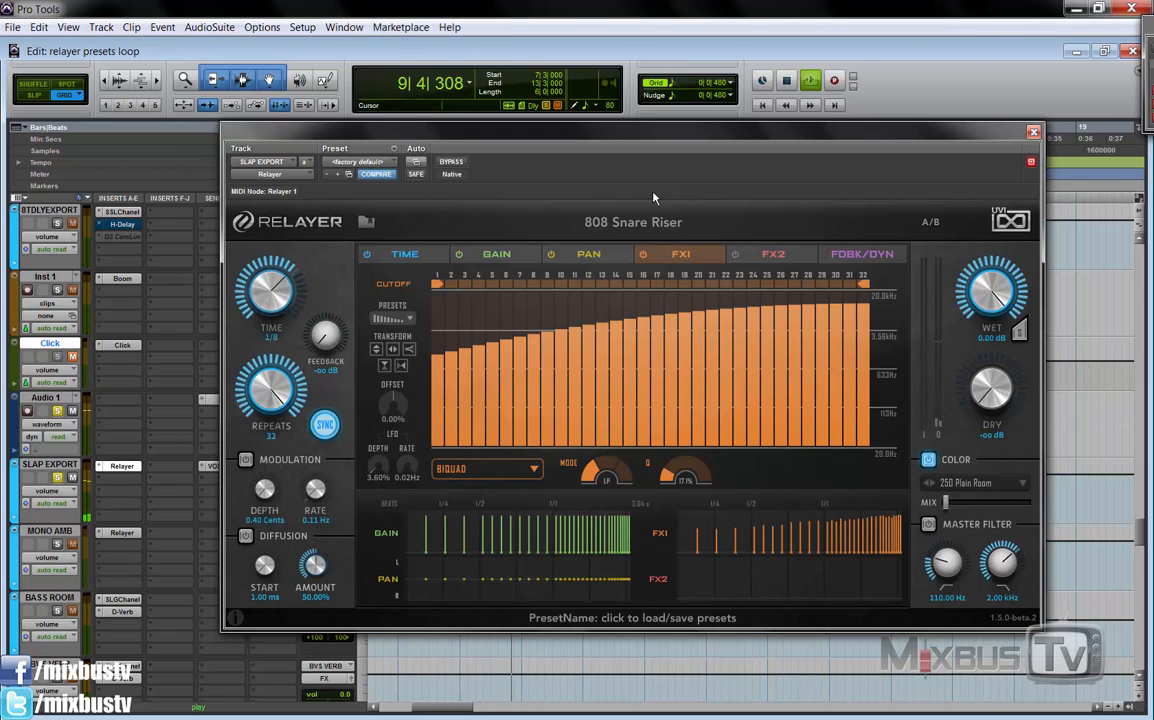
{"action": "key", "text": "space"}
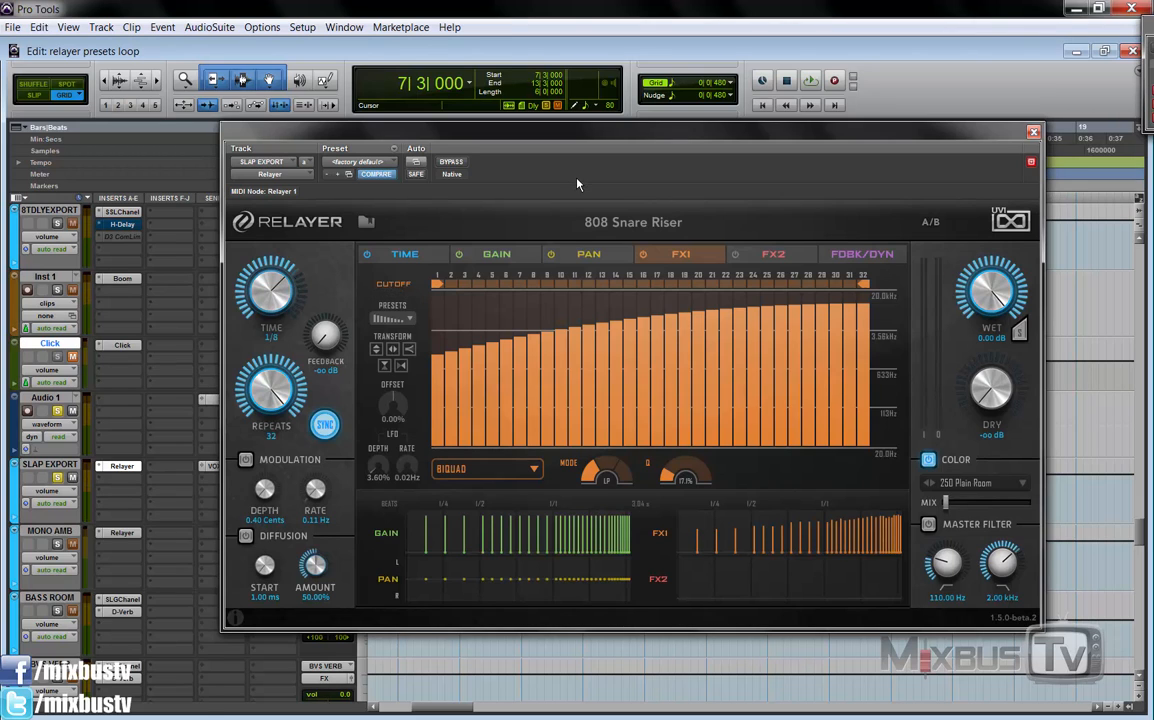
{"action": "key", "text": "space"}
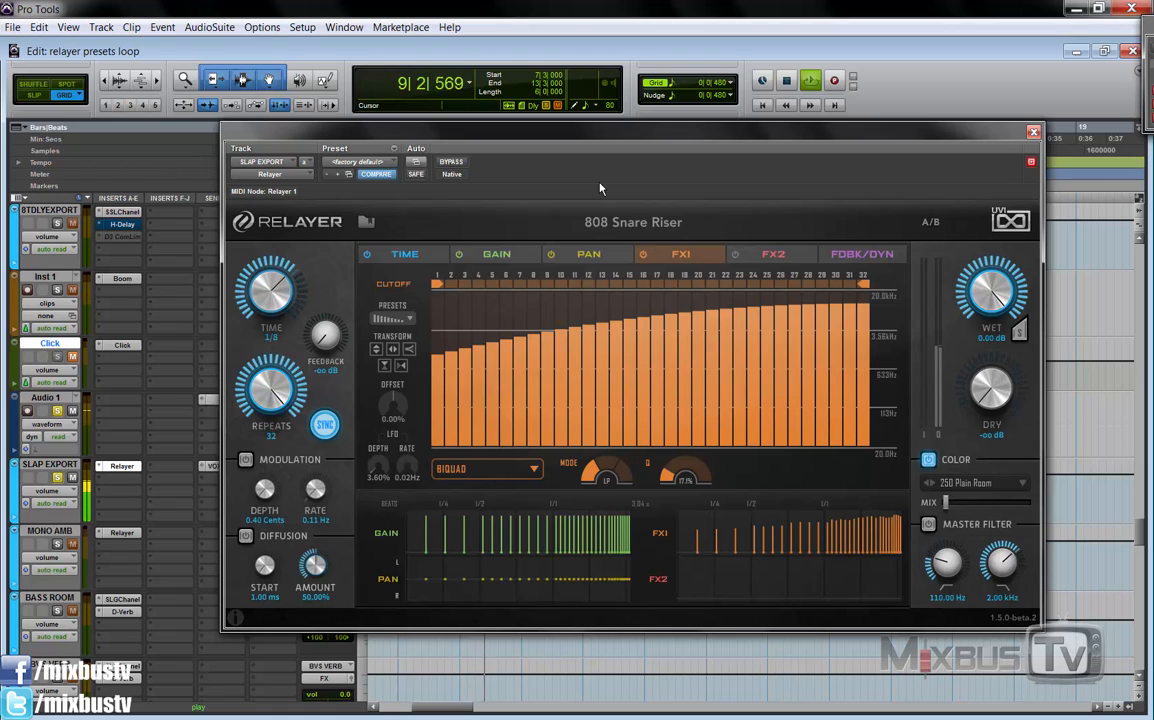
{"action": "key", "text": "space"}
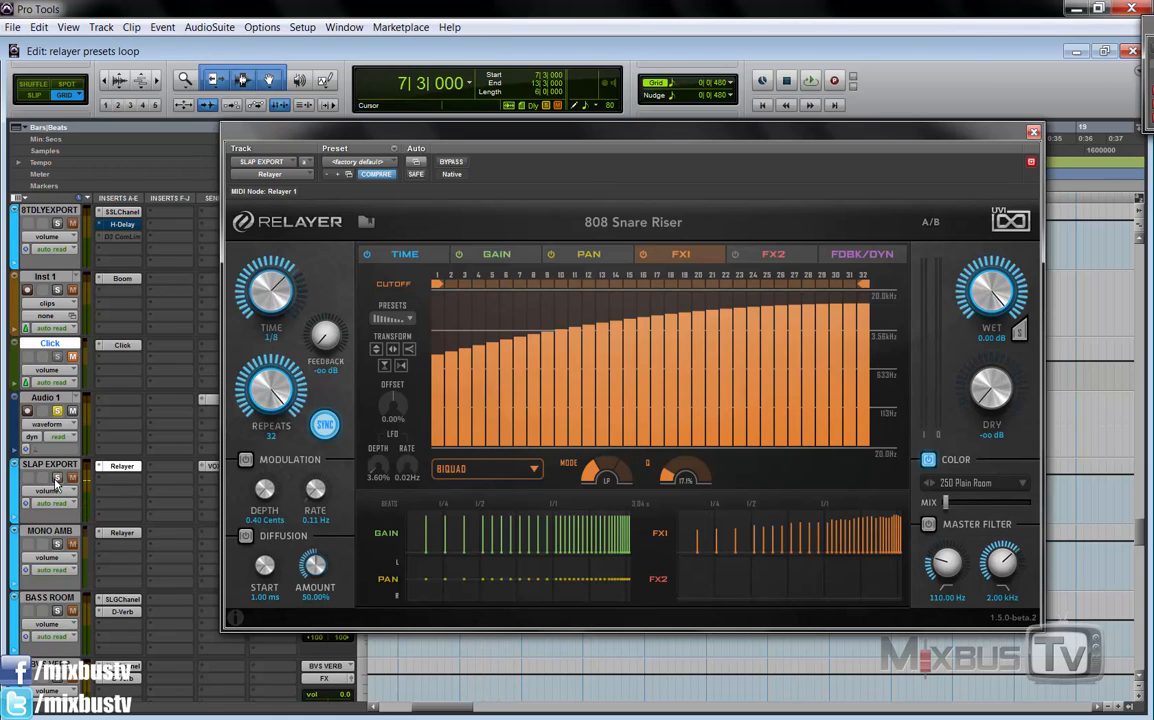
Step: Compare playback of the loop with the SLAP EXPORT track unsoloed and soloed
{"action": "key", "text": "space"}
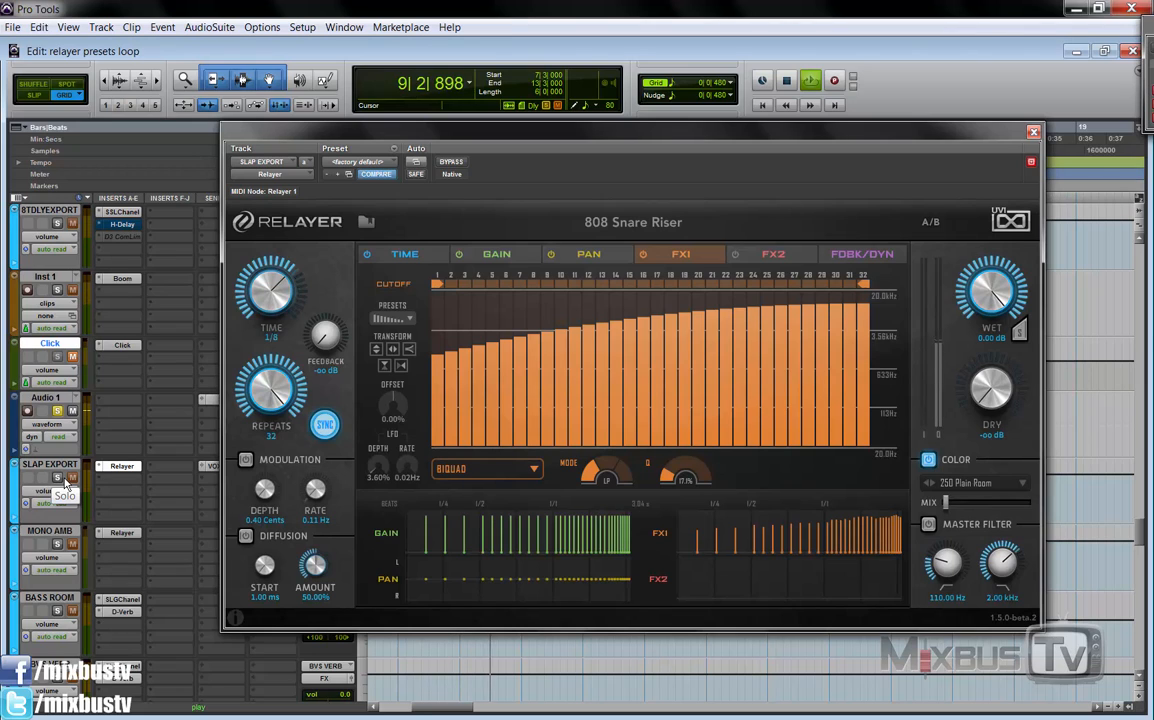
{"action": "key", "text": "space"}
{"action": "key", "text": "space"}
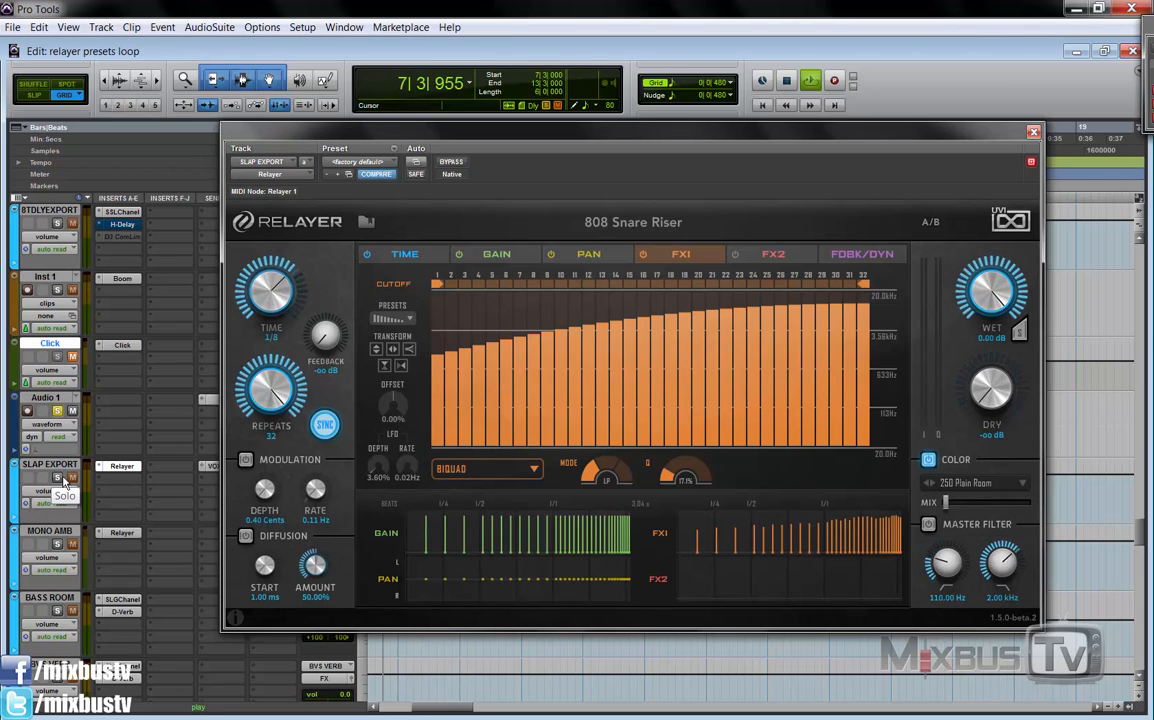
{"action": "key", "text": "space"}
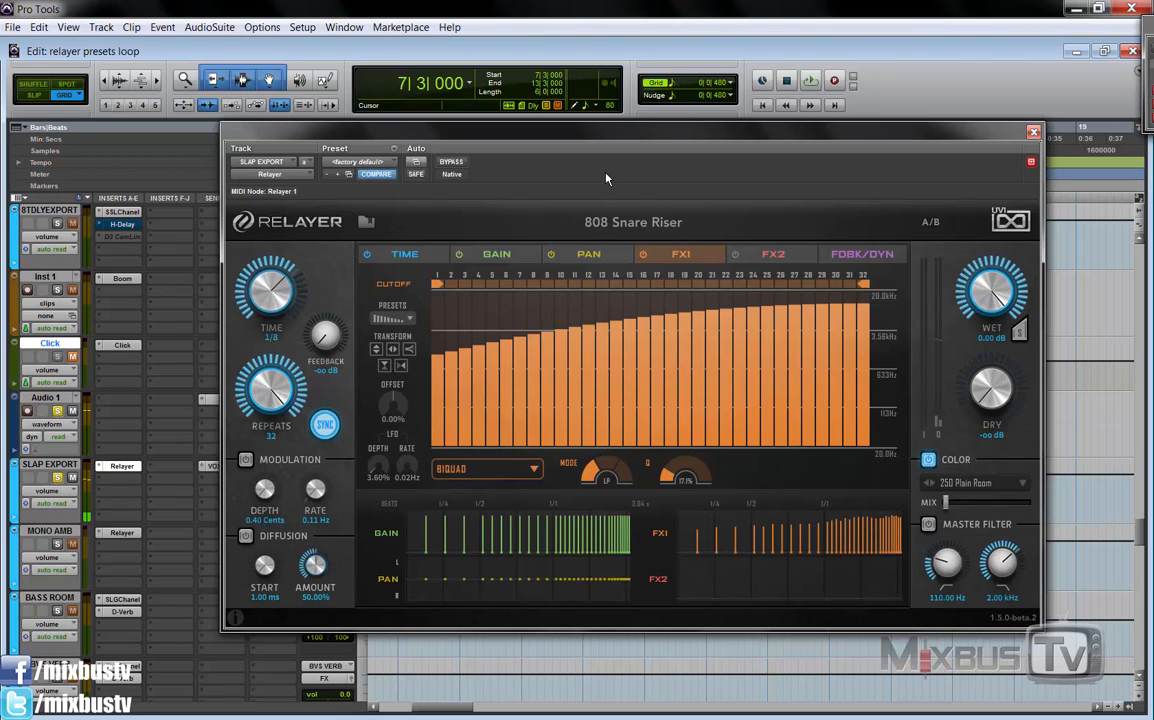
{"action": "key", "text": "space"}
{"action": "key", "text": "space"}
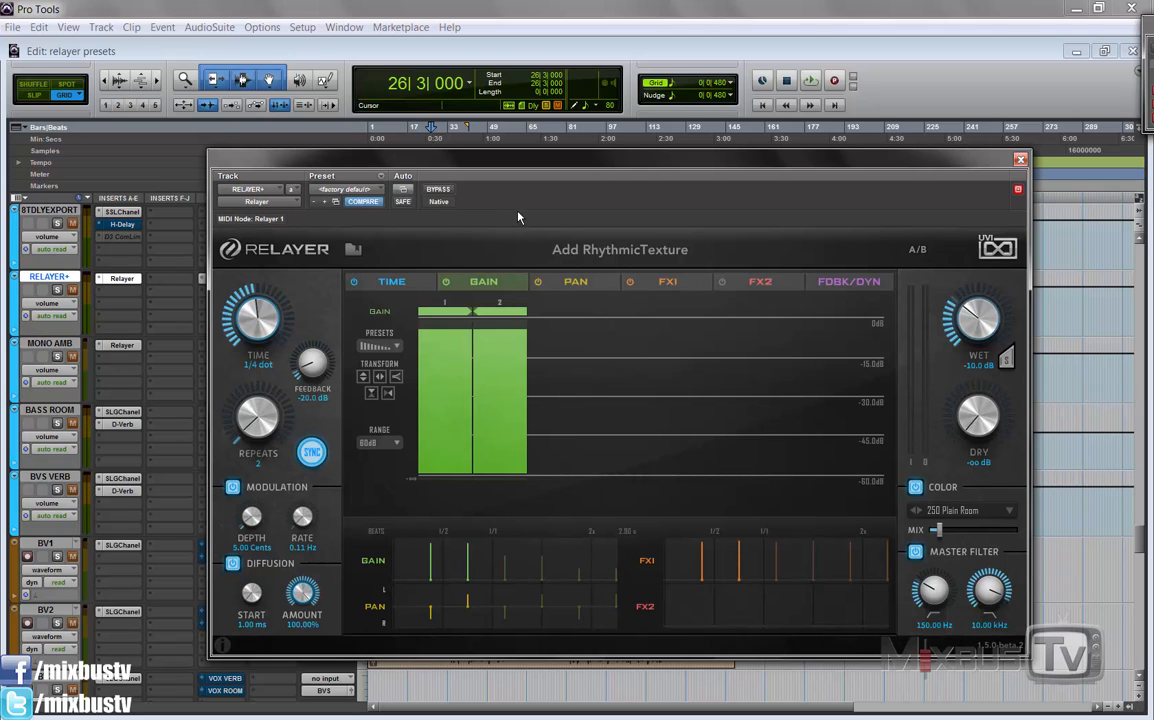
Step: Audition the Add RhythmicTexture preset on the RELAYER+ track, first without solo and again with the track soloed
{"action": "key", "text": "space"}
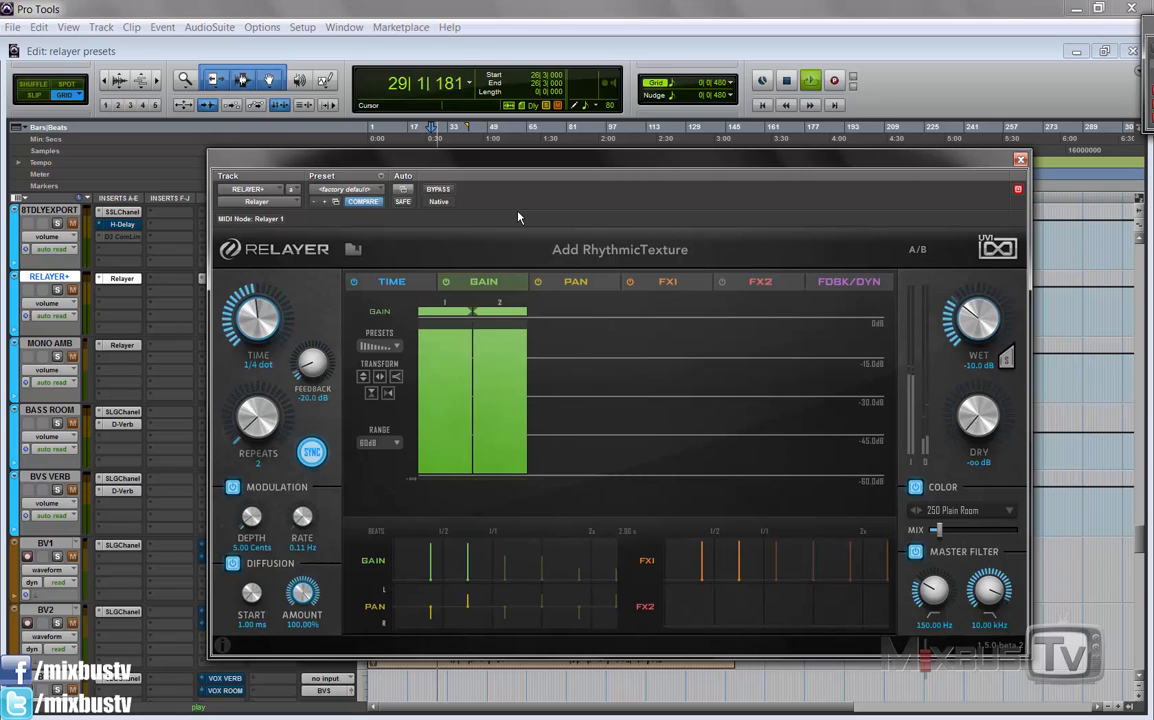
{"action": "key", "text": "space"}
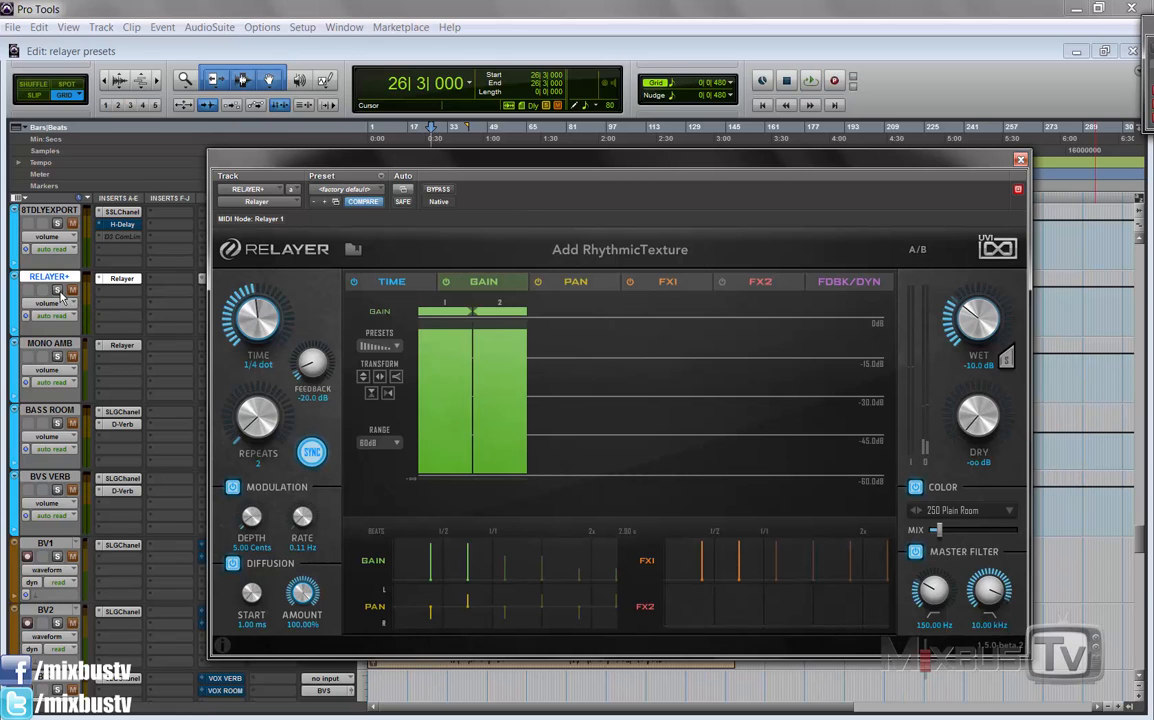
{"action": "left_click", "coordinate": [57, 290]}
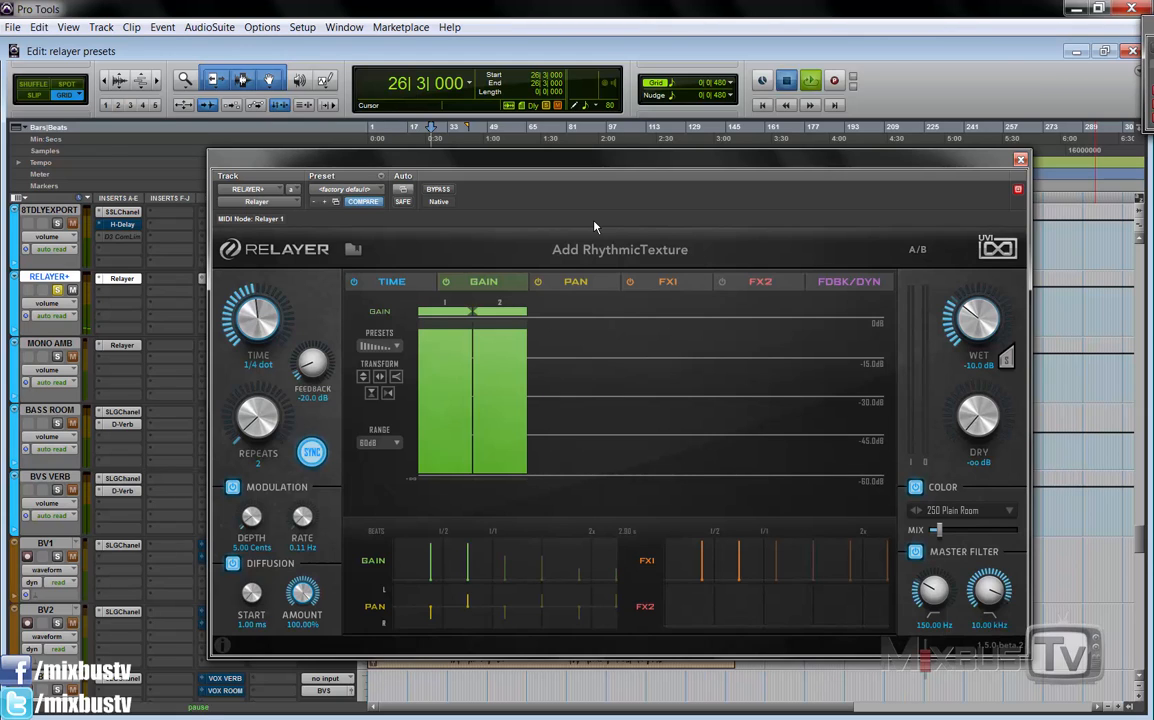
{"action": "key", "text": "space"}
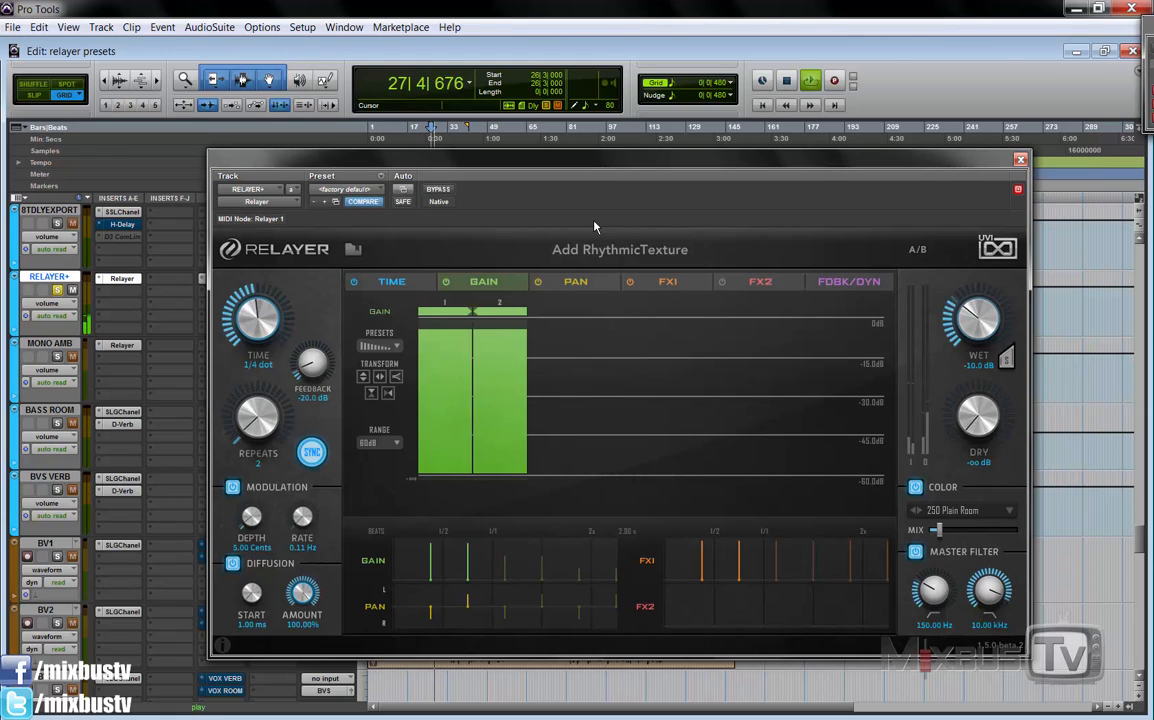
Step: Show the RELAYER+ track's output fader beside the plug-in and pull its level fully down during playback
{"action": "left_click_drag", "start_coordinate": [600, 163], "coordinate": [736, 158]}
{"action": "key", "text": "space"}
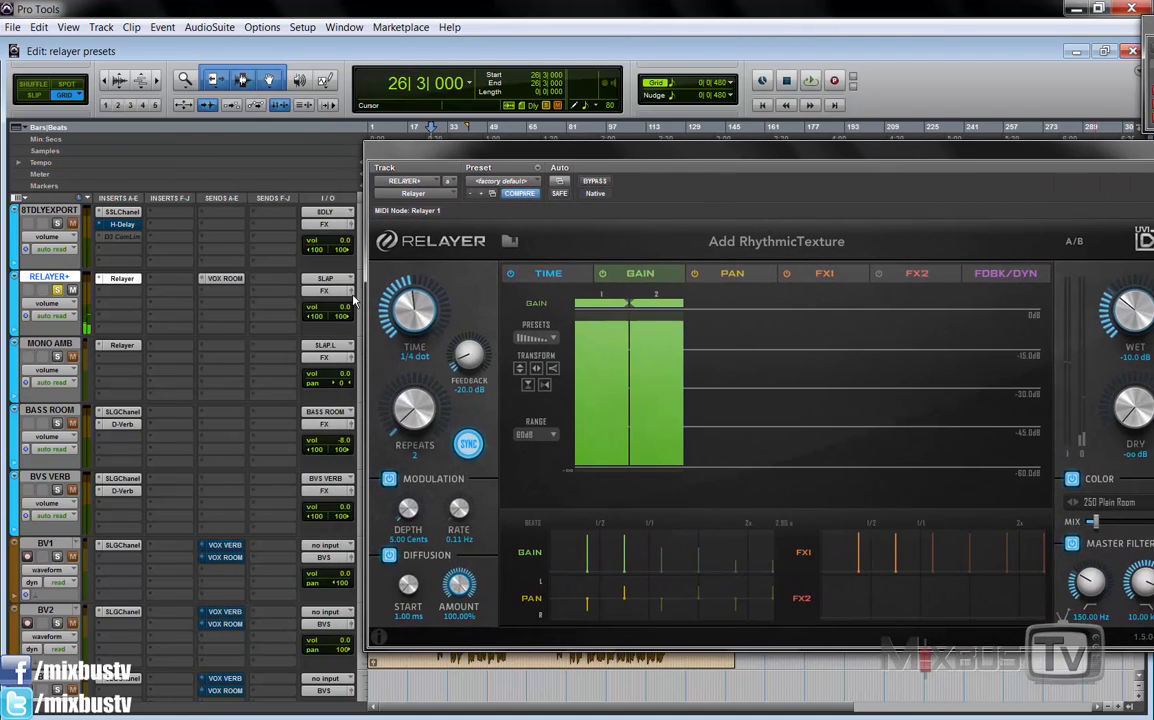
{"action": "left_click", "coordinate": [351, 292]}
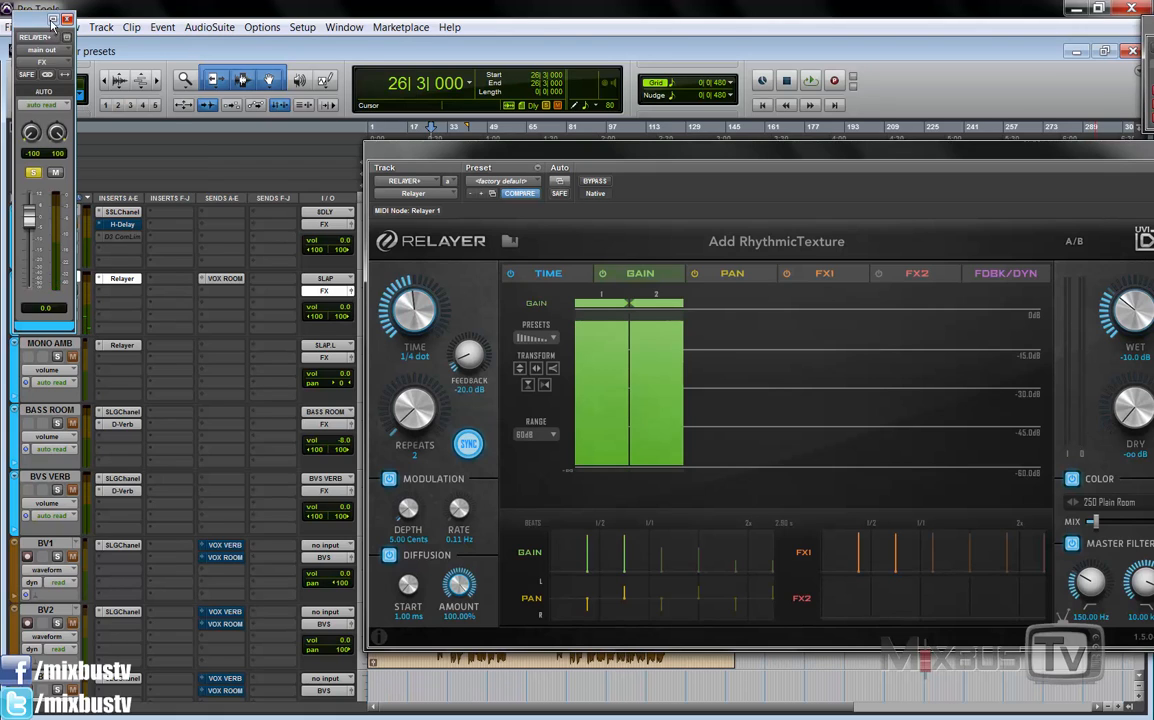
{"action": "left_click_drag", "start_coordinate": [52, 22], "coordinate": [272, 196]}
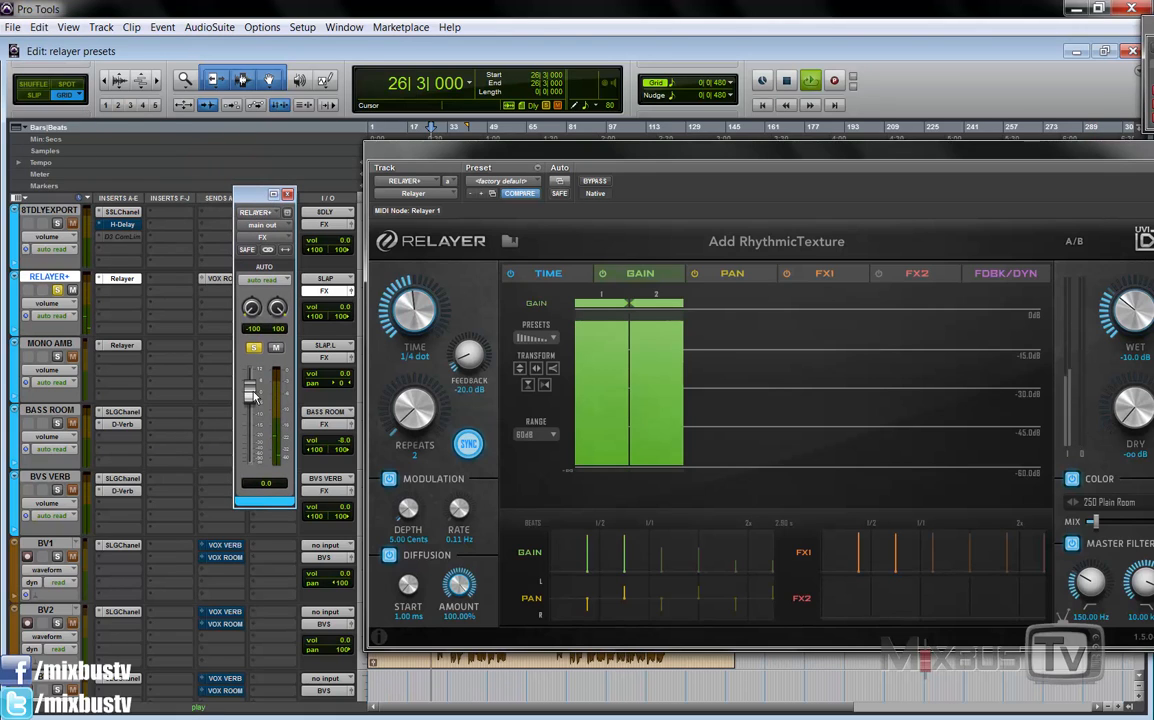
{"action": "left_click_drag", "start_coordinate": [254, 396], "coordinate": [258, 437]}
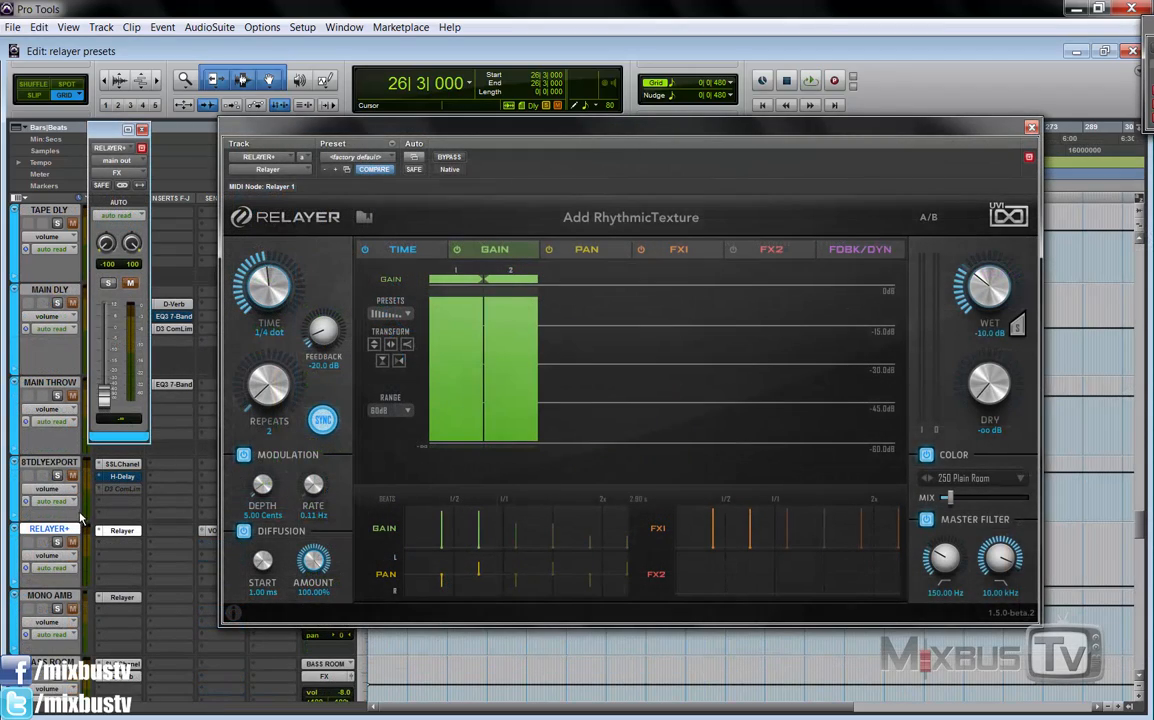
Step: Play the session with RELAYER+ soloed, fade the track back in and leave its output level at -12.9 dB
{"action": "key", "text": "space"}
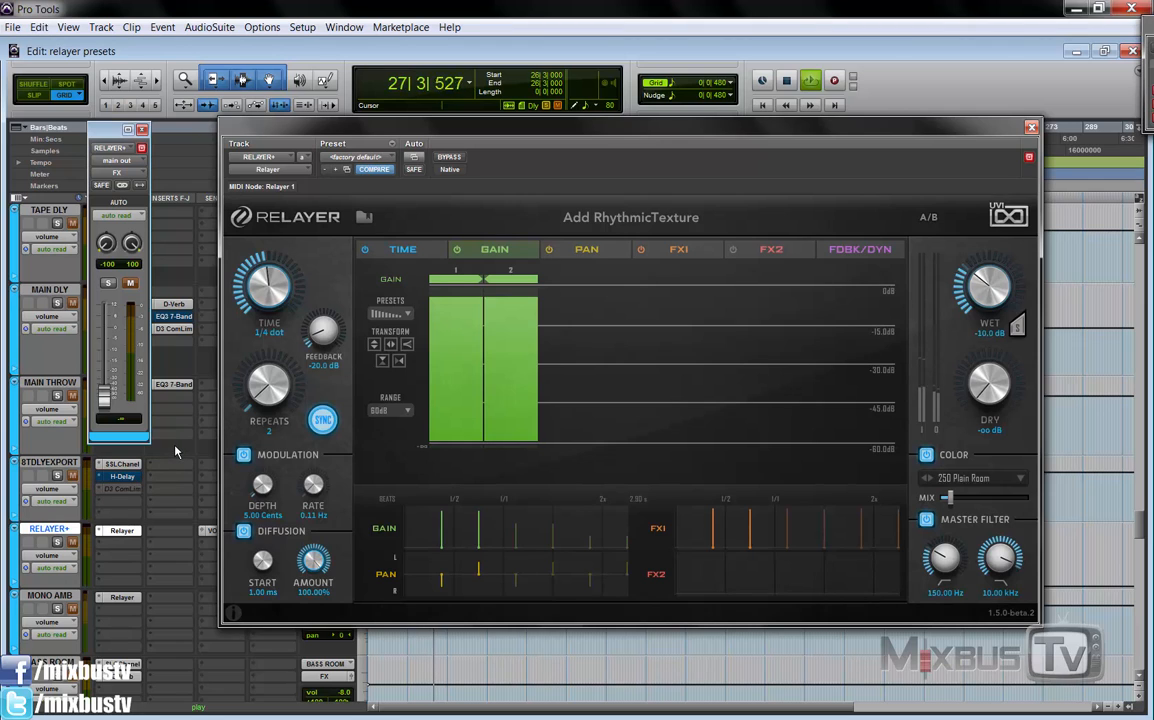
{"action": "left_click", "coordinate": [57, 541]}
{"action": "left_click_drag", "start_coordinate": [106, 400], "coordinate": [111, 339]}
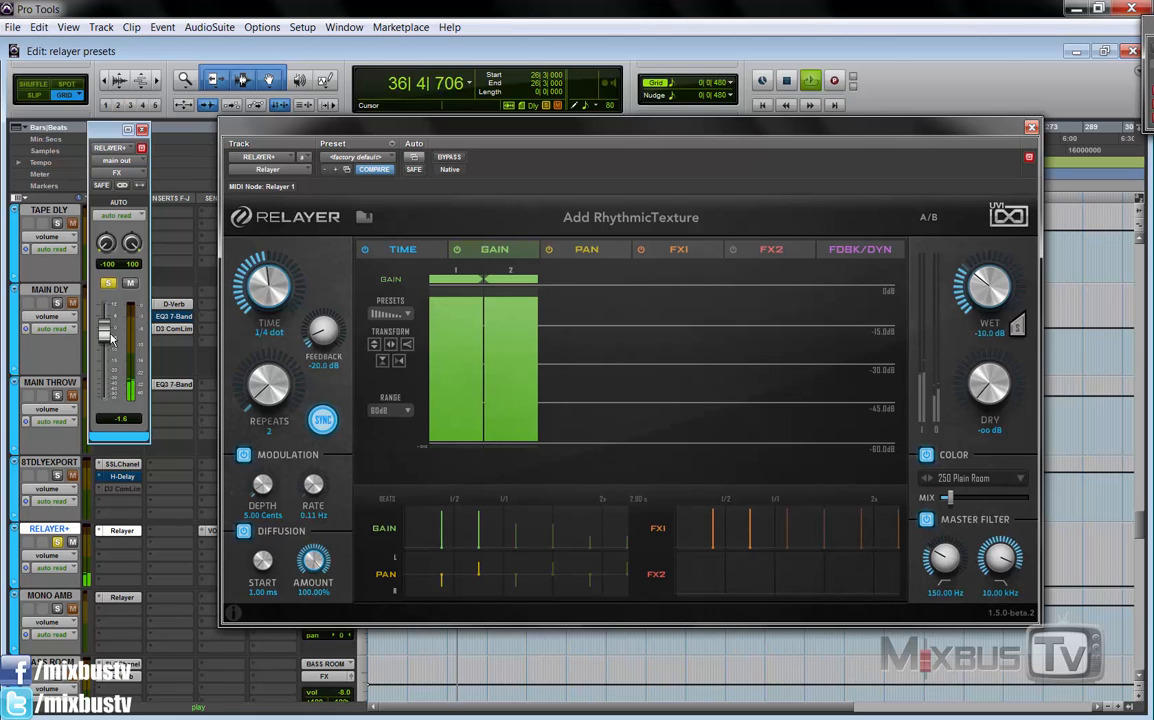
{"action": "left_click_drag", "start_coordinate": [111, 338], "coordinate": [119, 360]}
{"action": "key", "text": "space"}
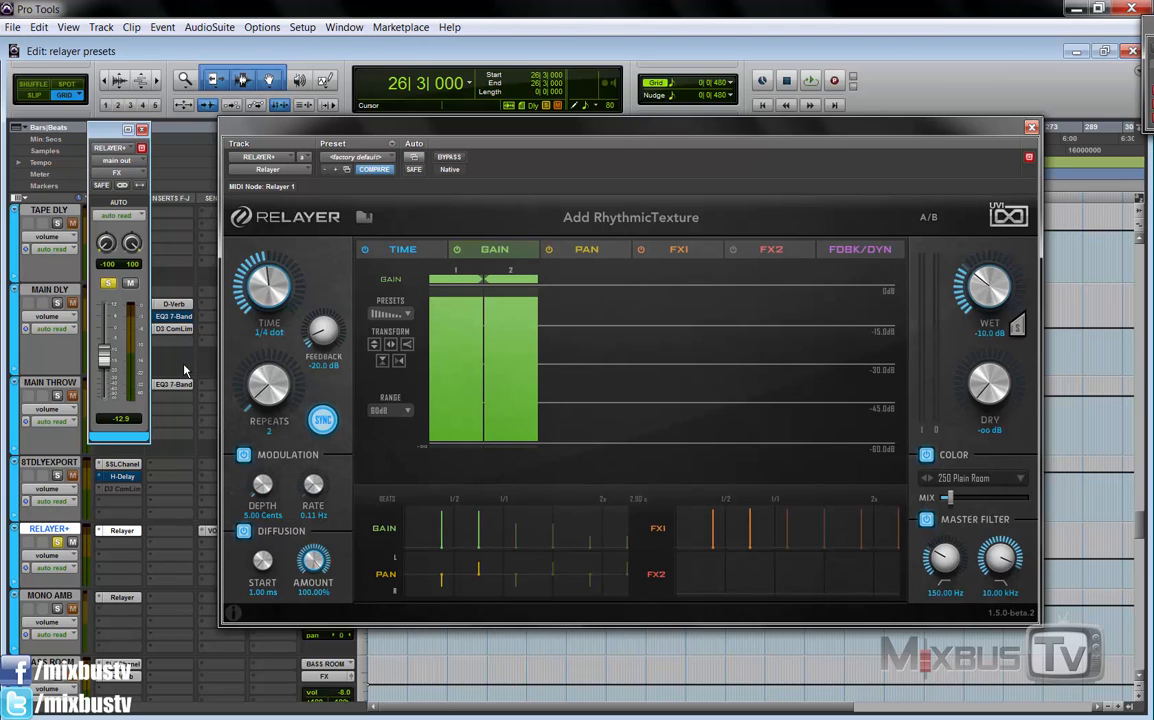
{"action": "left_click", "coordinate": [142, 131]}
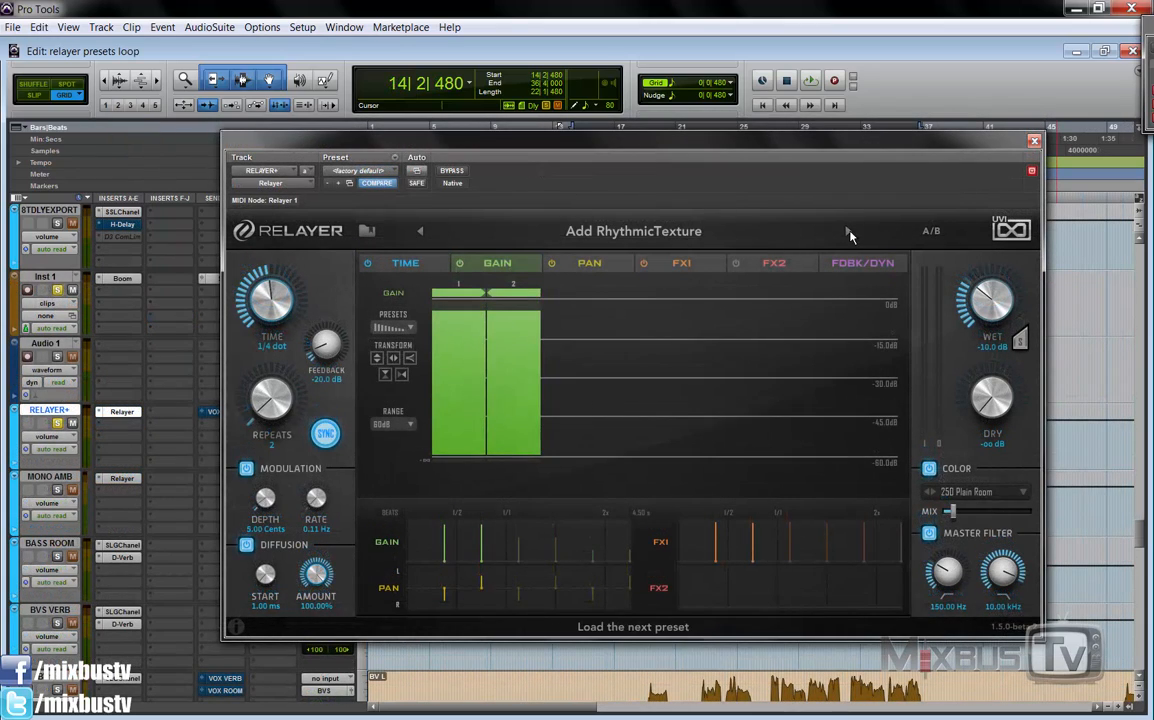
Step: Load the Alien Call preset in the loop session and examine its FX1, FX2, pan, gain and time sequences
{"action": "left_click", "coordinate": [848, 232]}
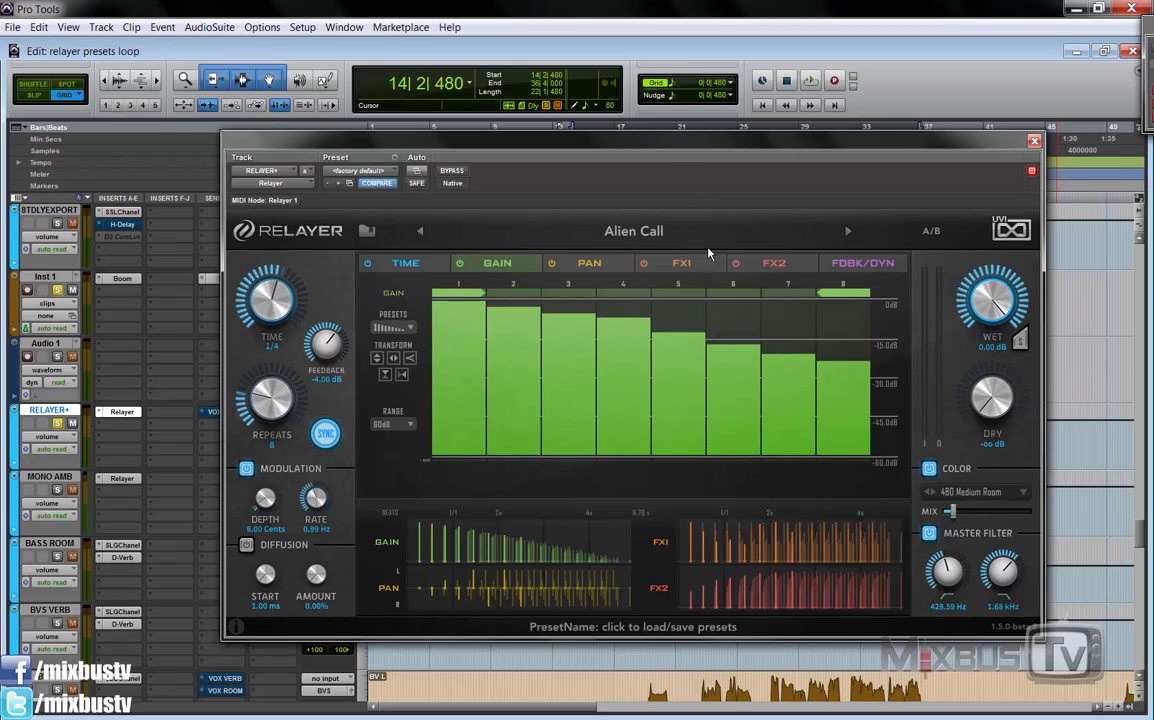
{"action": "left_click", "coordinate": [680, 261]}
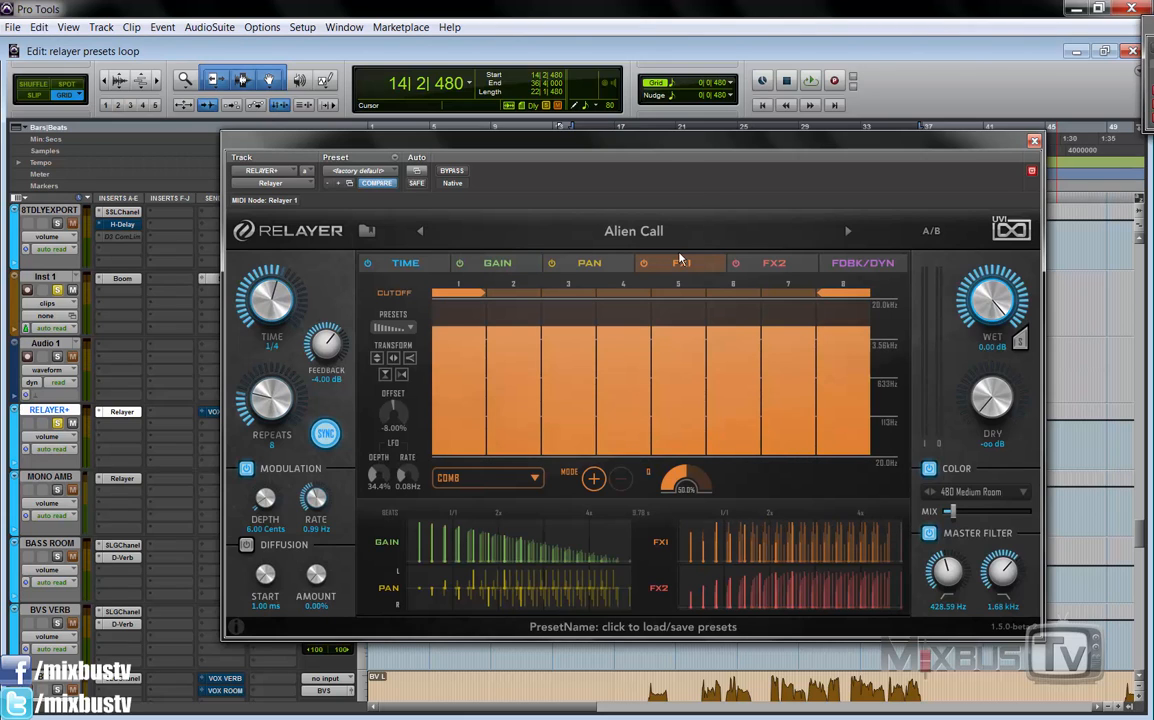
{"action": "left_click", "coordinate": [770, 263]}
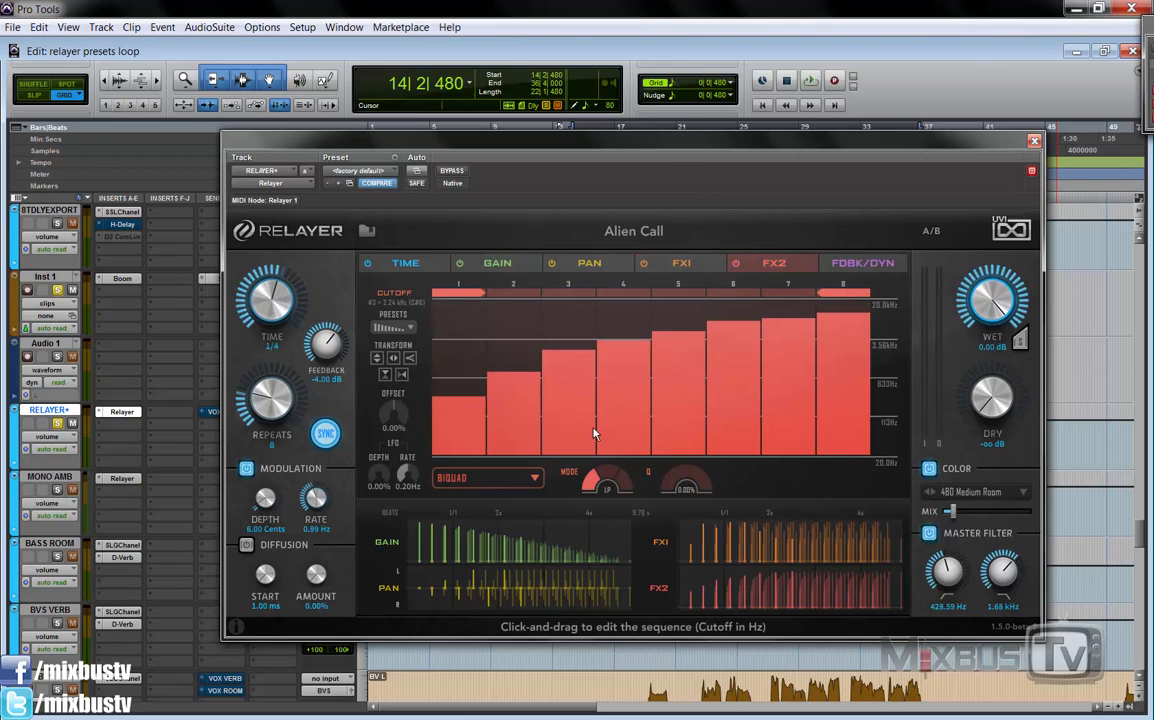
{"action": "left_click", "coordinate": [589, 263]}
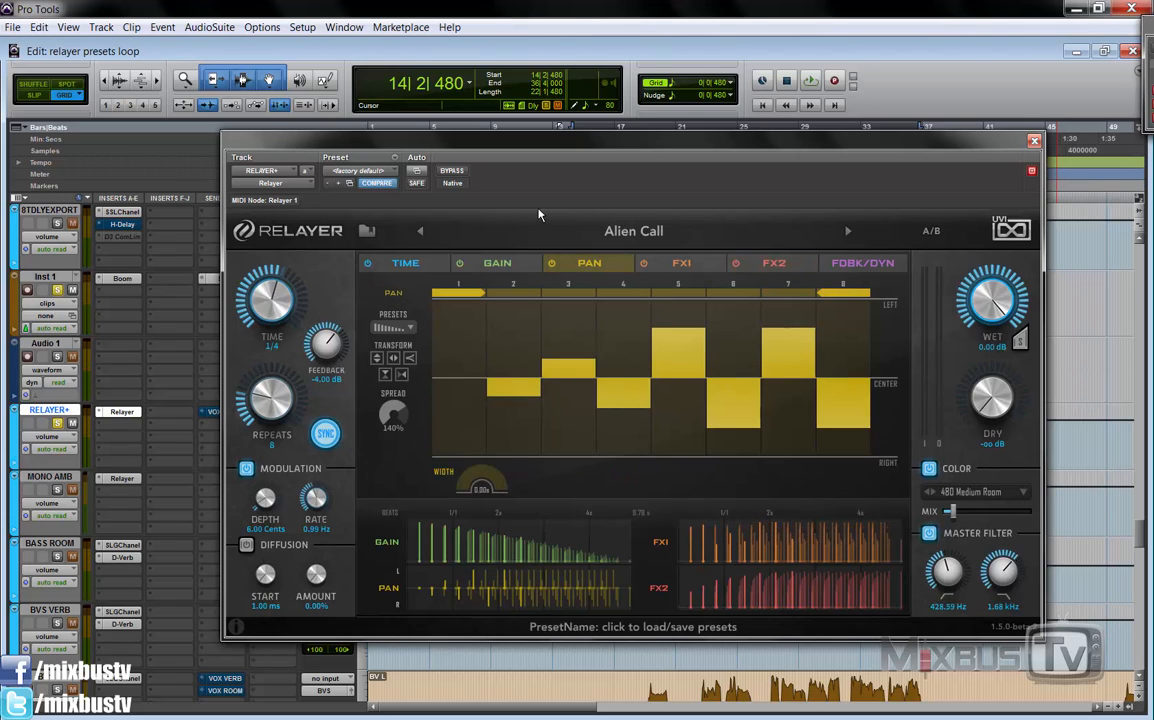
{"action": "left_click", "coordinate": [497, 263]}
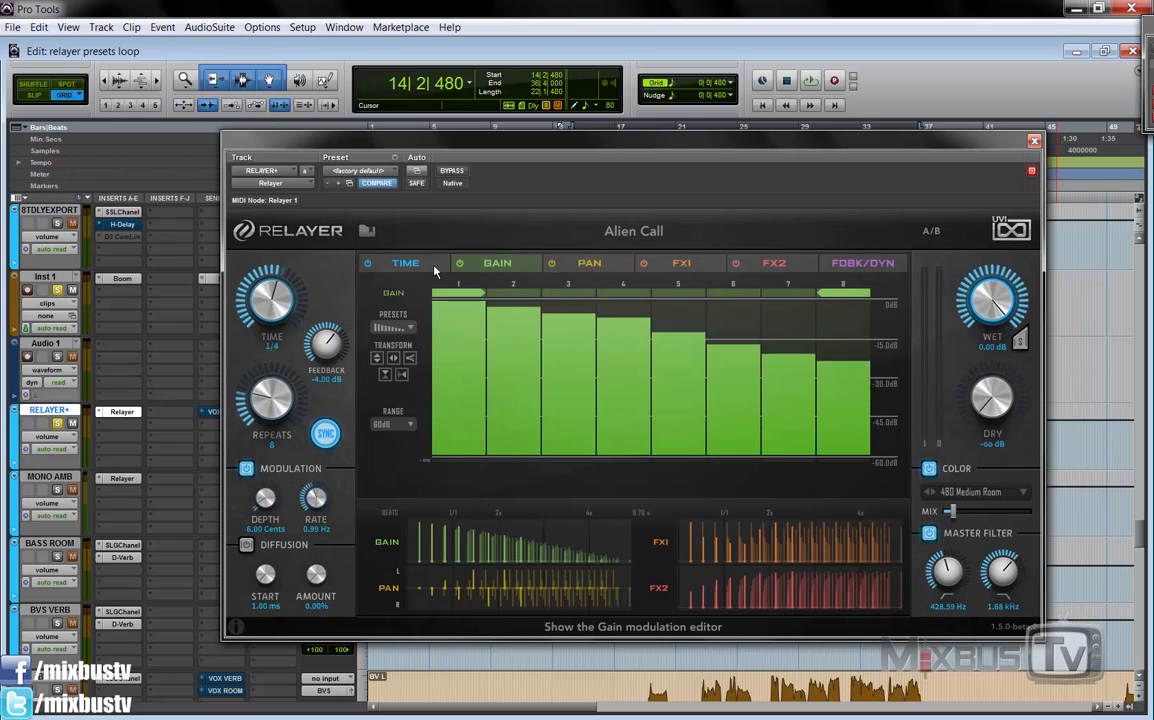
{"action": "left_click", "coordinate": [402, 263]}
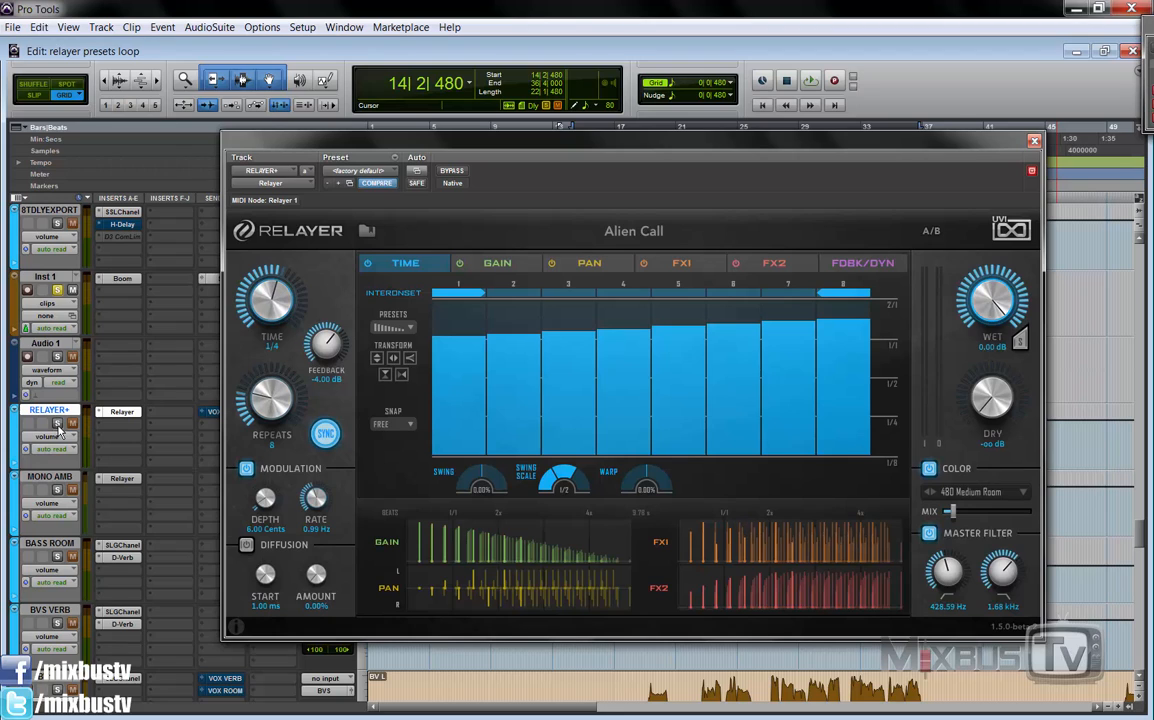
Step: Audition Alien Call on the RELAYER+ track, first without solo and again with the track soloed
{"action": "key", "text": "space"}
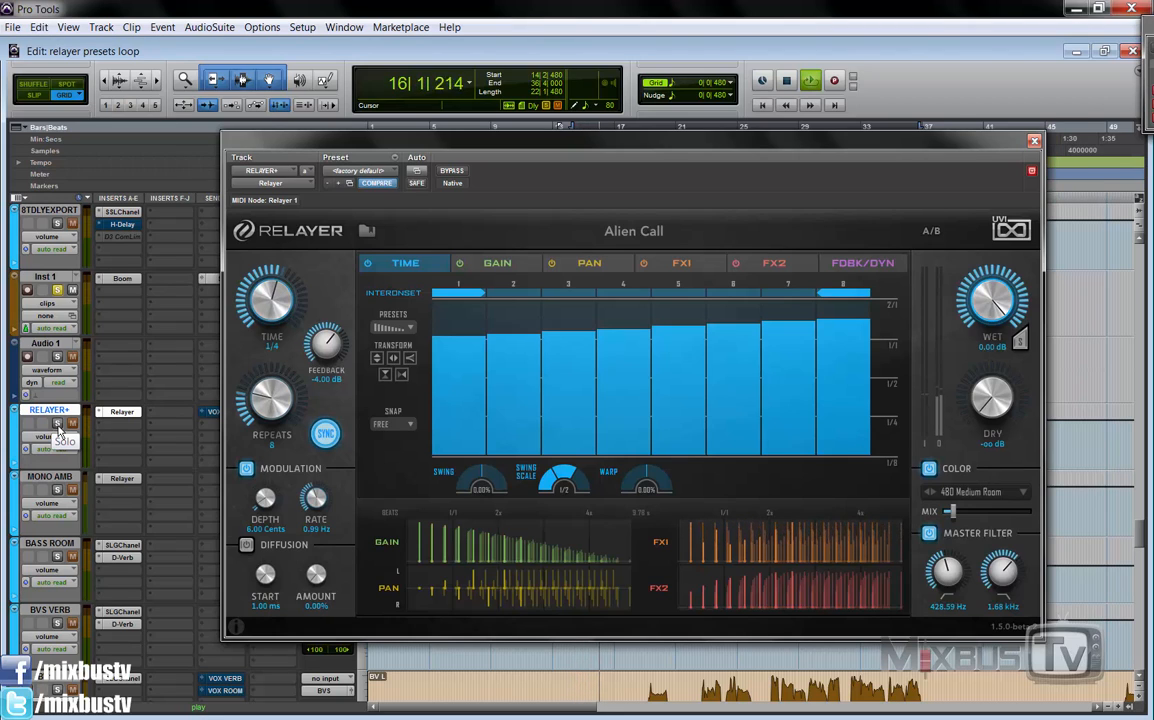
{"action": "key", "text": "space"}
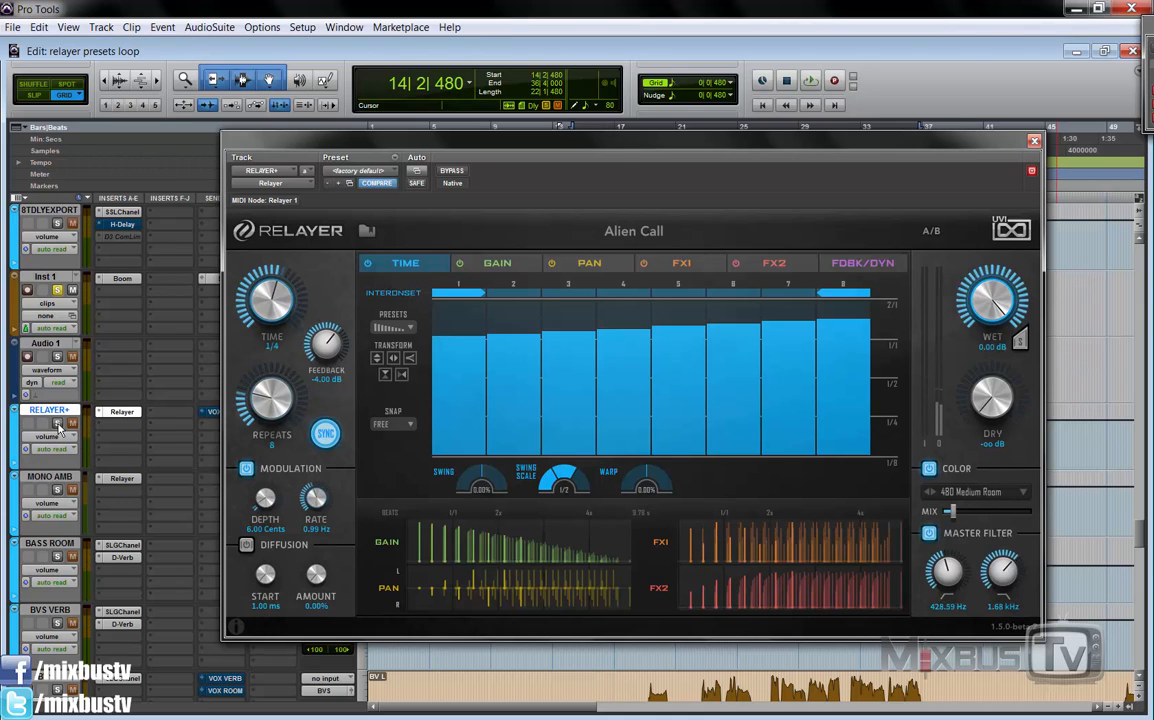
{"action": "key", "text": "space"}
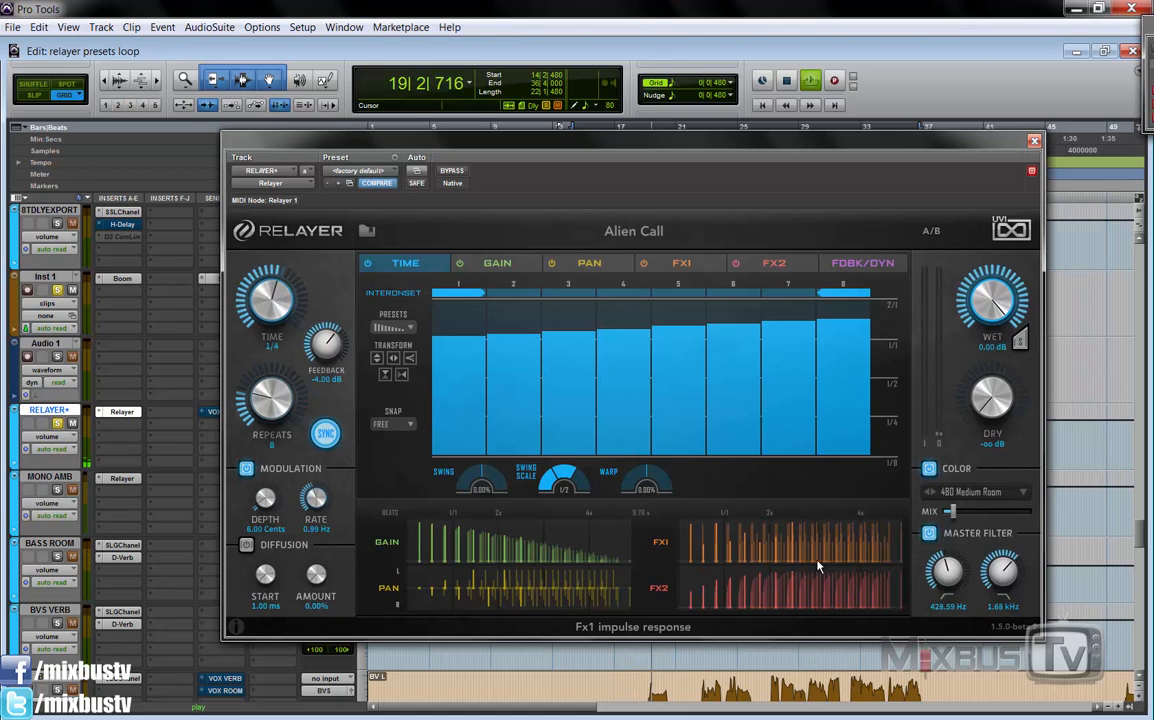
{"action": "key", "text": "space"}
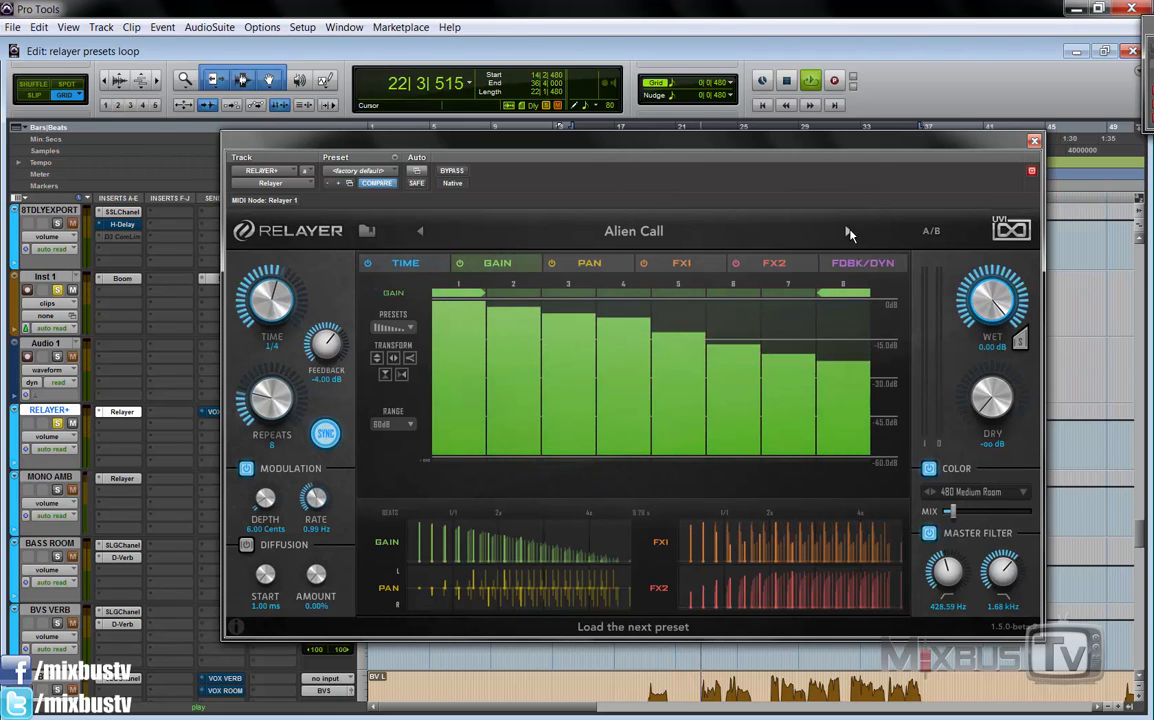
Step: Load the Alienize! preset and audition it with the Boom drum machine playing on Inst 1
{"action": "left_click", "coordinate": [848, 233]}
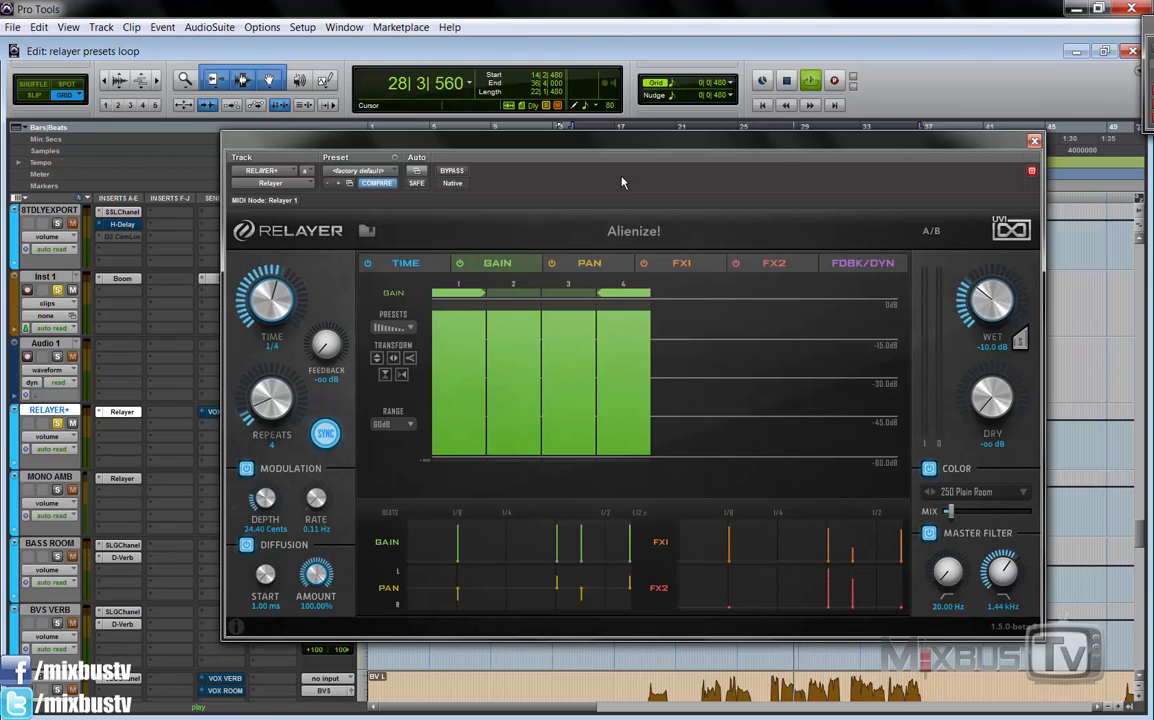
{"action": "left_click", "coordinate": [125, 279]}
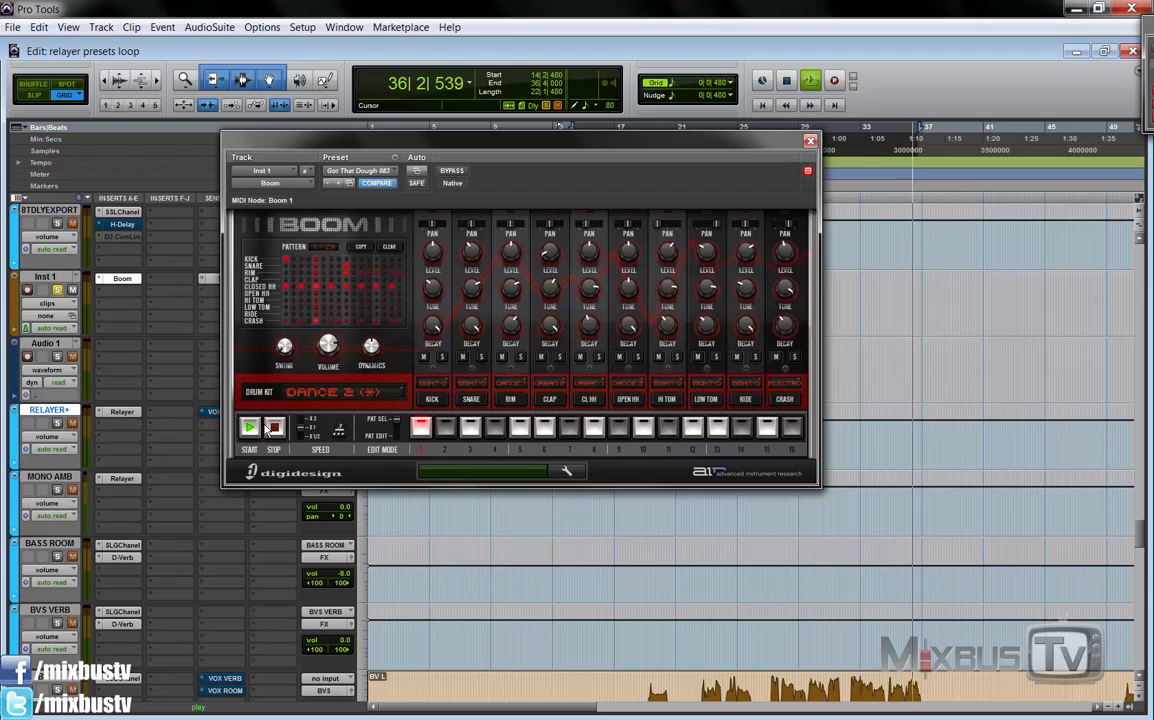
{"action": "left_click", "coordinate": [130, 414]}
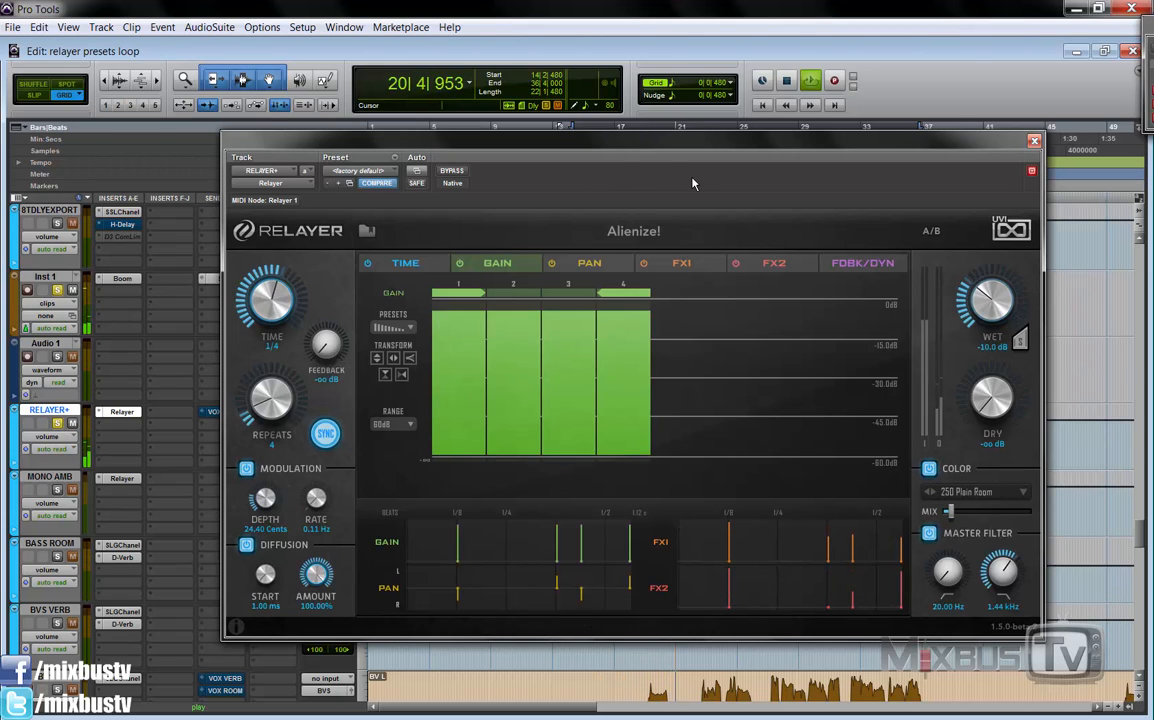
Step: Set the Relayer wet amount to -11.1 dB while the Boom loop plays
{"action": "mouse_move", "coordinate": [992, 302]}
{"action": "left_mouse_down"}
{"action": "mouse_move", "coordinate": [997, 320]}
{"action": "mouse_move", "coordinate": [1002, 306]}
{"action": "left_mouse_up"}
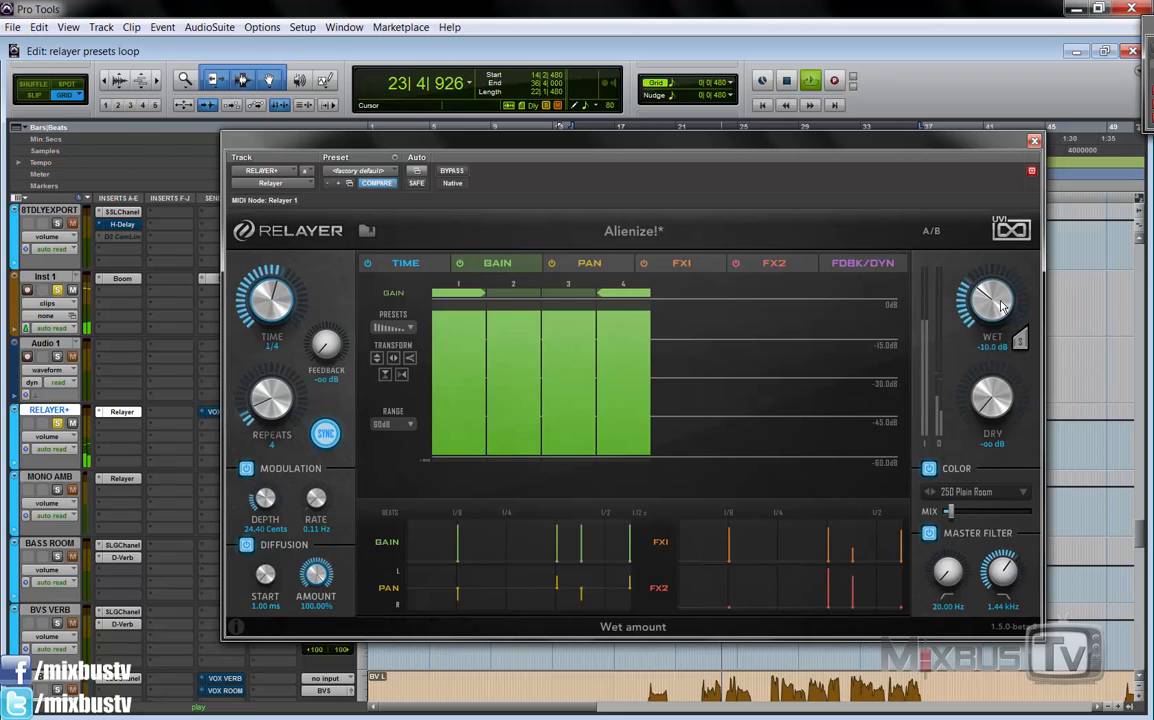
{"action": "left_click", "coordinate": [121, 284]}
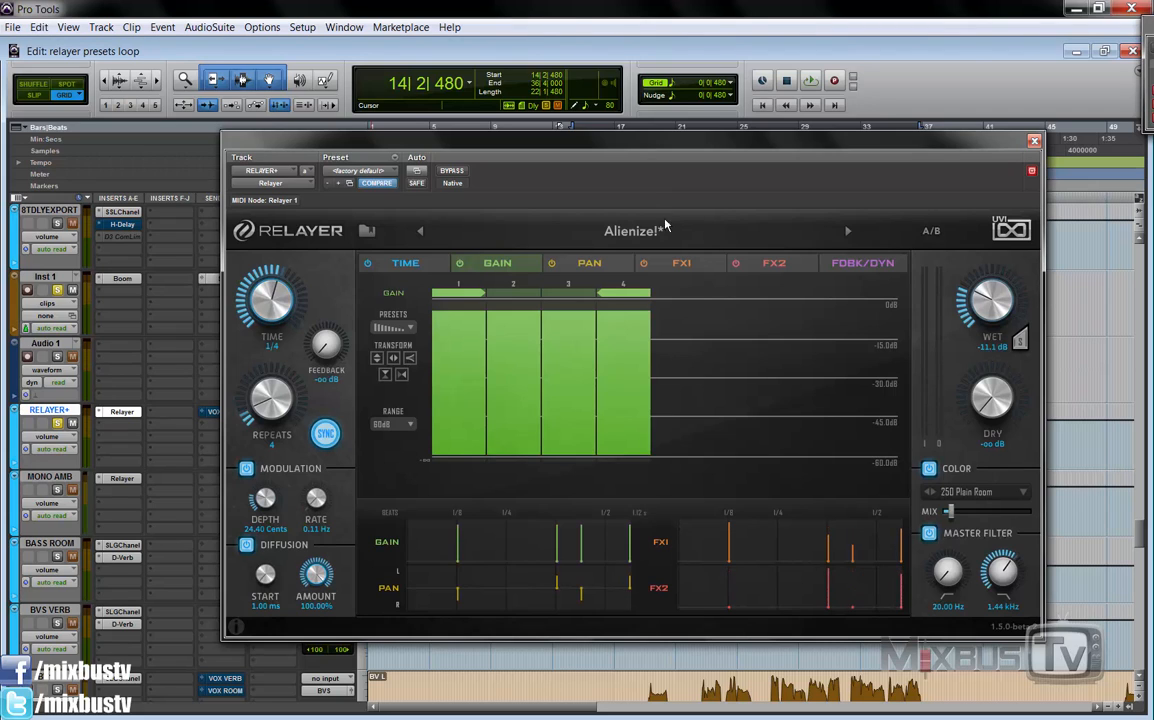
Step: Examine the FX1 Phasor and FX2 Waveshaper sequences of Alienize! and audition them with the Boom drum loop
{"action": "left_click", "coordinate": [712, 264]}
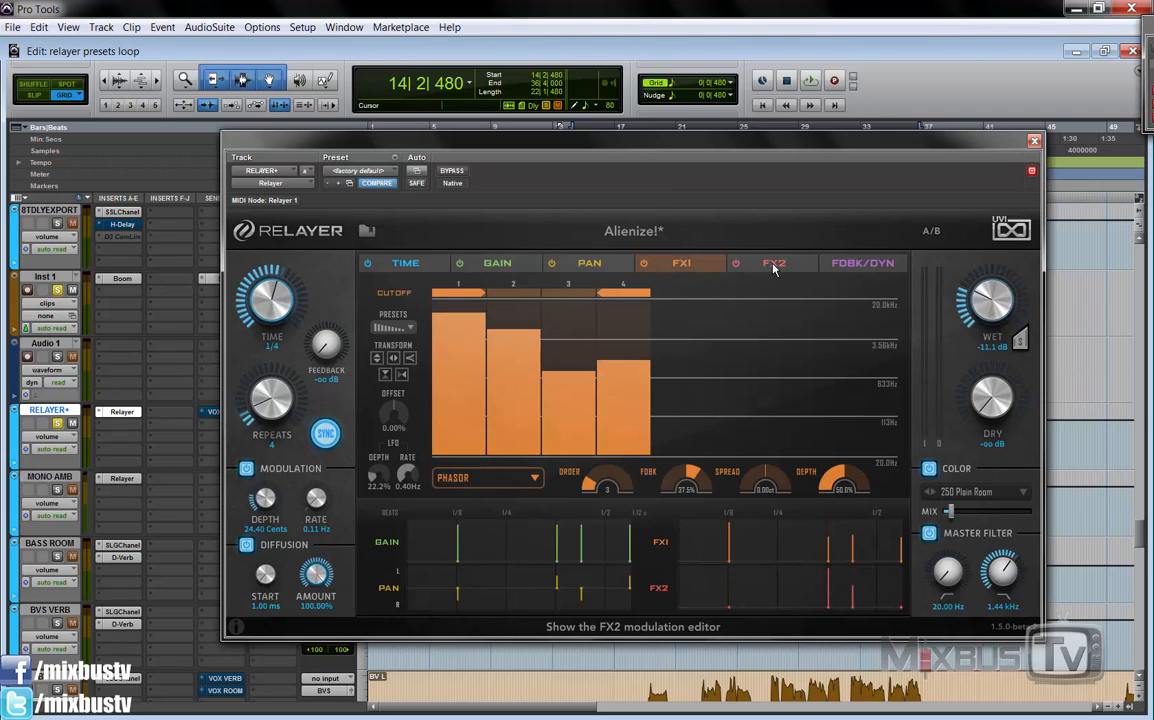
{"action": "left_click", "coordinate": [774, 266]}
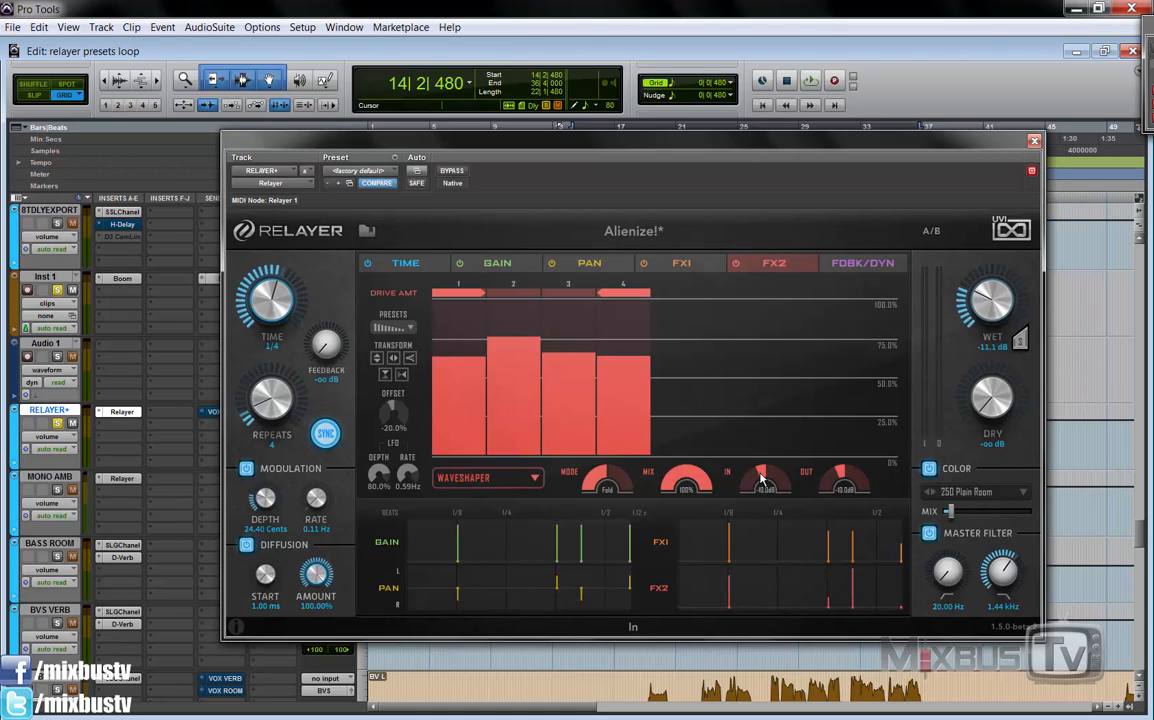
{"action": "key", "text": "space"}
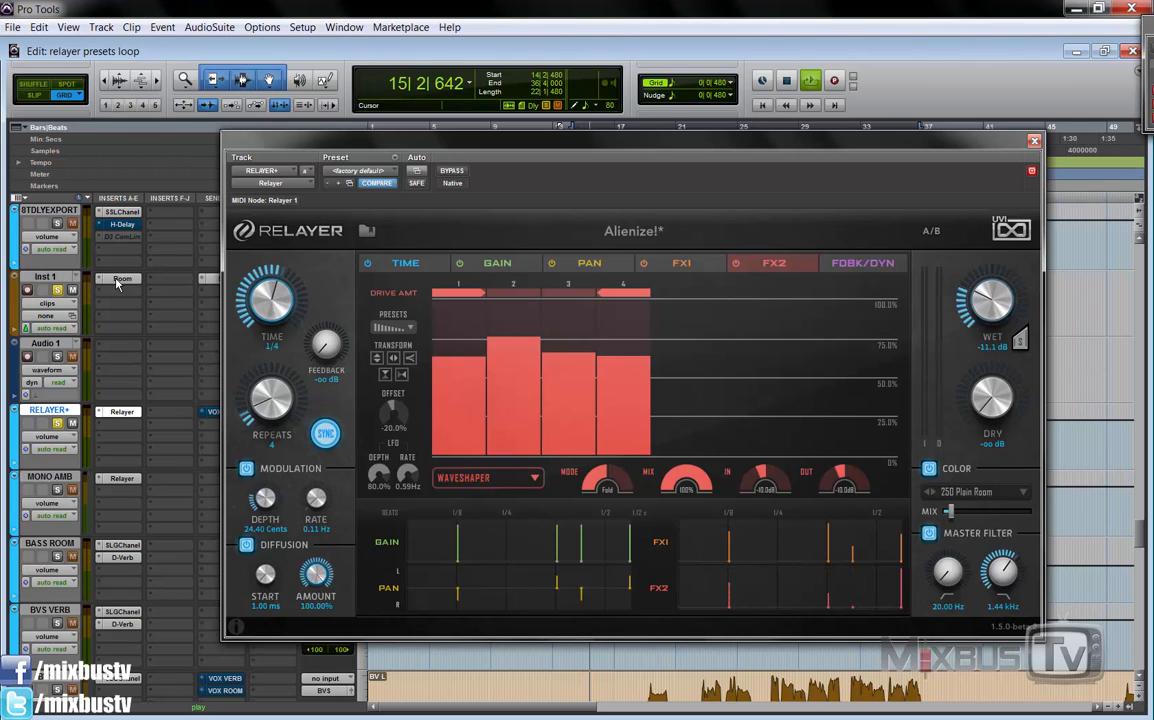
{"action": "left_click", "coordinate": [122, 278]}
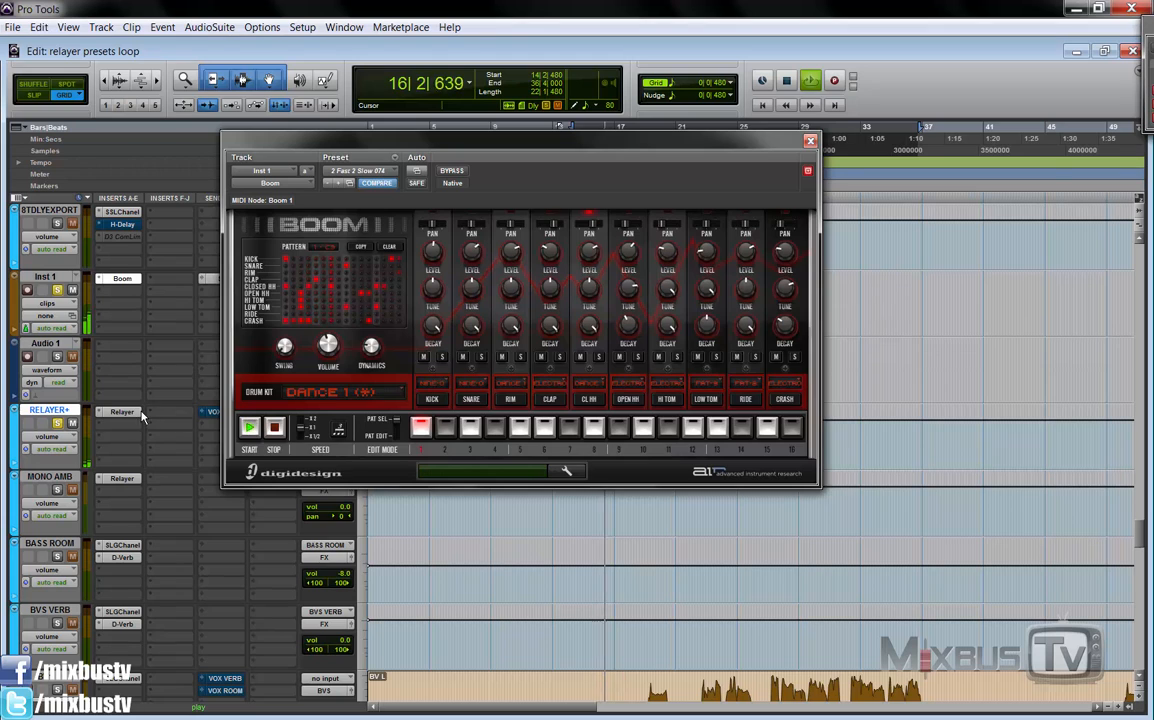
{"action": "left_click", "coordinate": [122, 411]}
{"action": "left_click", "coordinate": [772, 263]}
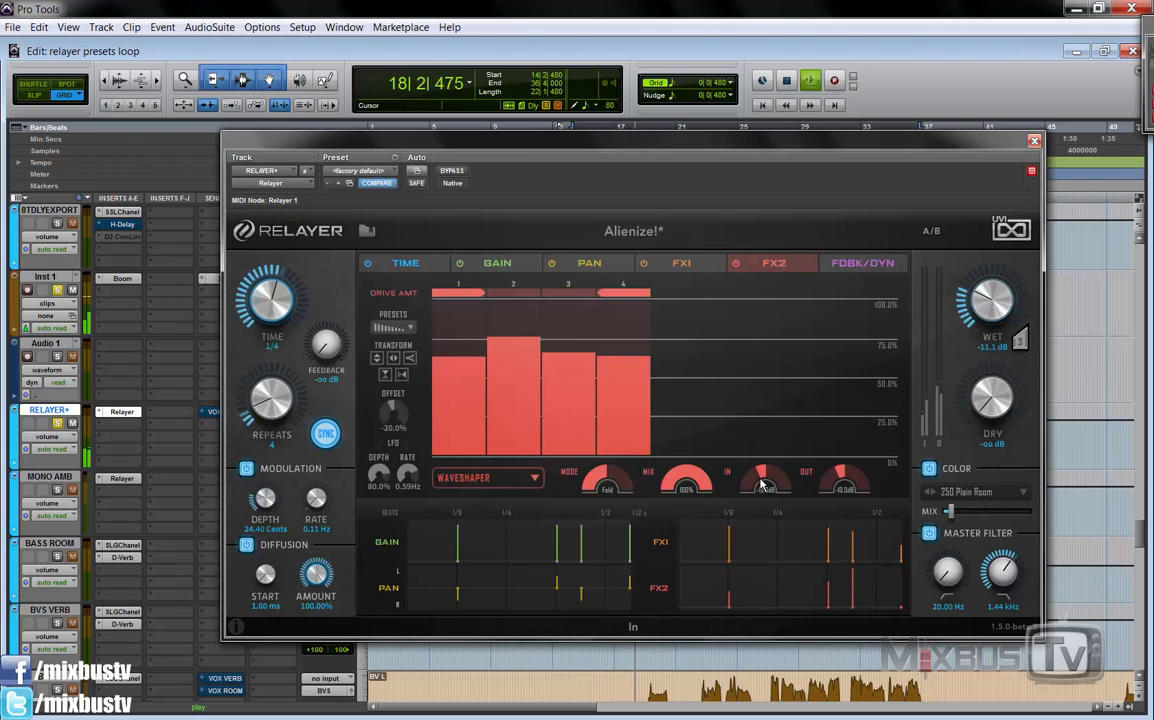
Step: Try adjusting the FX2 Waveshaper input level, and reload Alienize! from the Mixbus TV Presets
{"action": "mouse_move", "coordinate": [762, 481]}
{"action": "left_mouse_down"}
{"action": "mouse_move", "coordinate": [773, 345]}
{"action": "mouse_move", "coordinate": [764, 476]}
{"action": "left_mouse_up"}
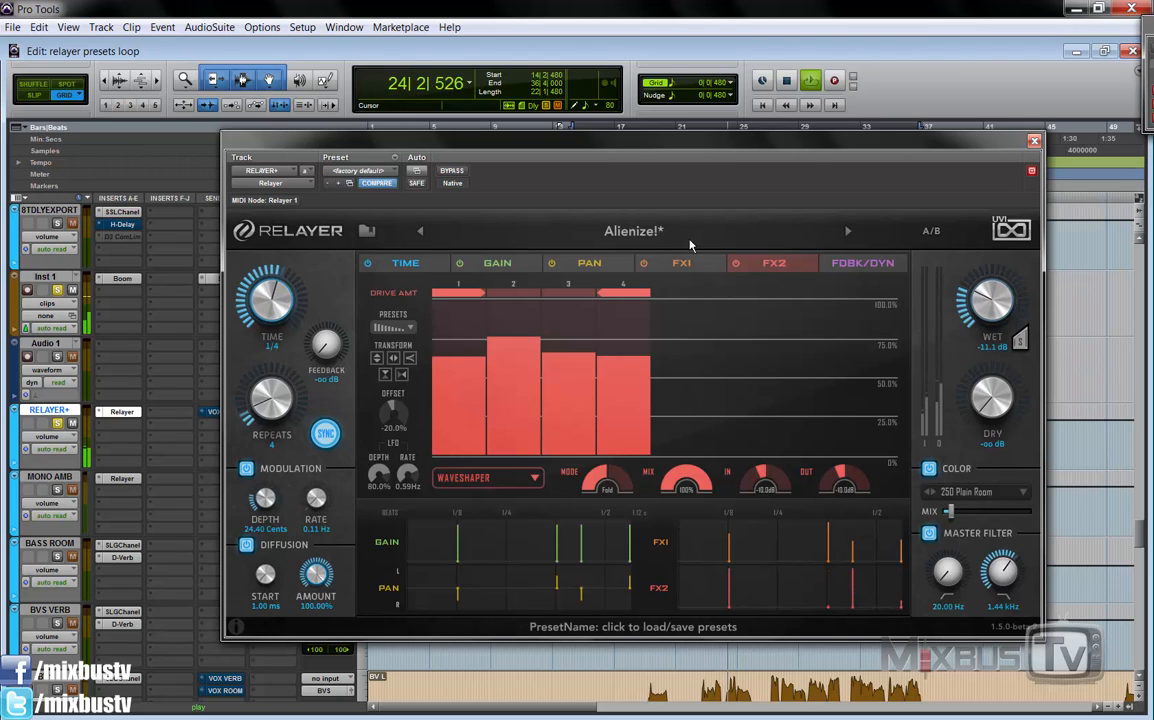
{"action": "left_click", "coordinate": [643, 232]}
{"action": "mouse_move", "coordinate": [410, 427]}
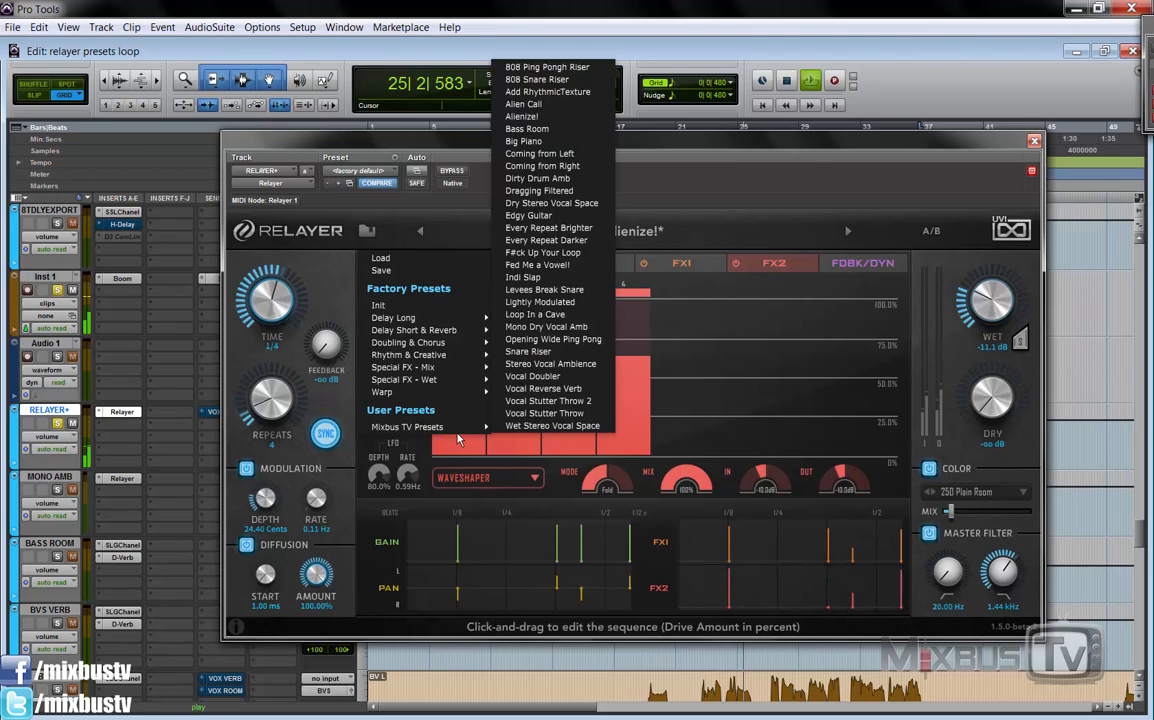
{"action": "left_click", "coordinate": [522, 116]}
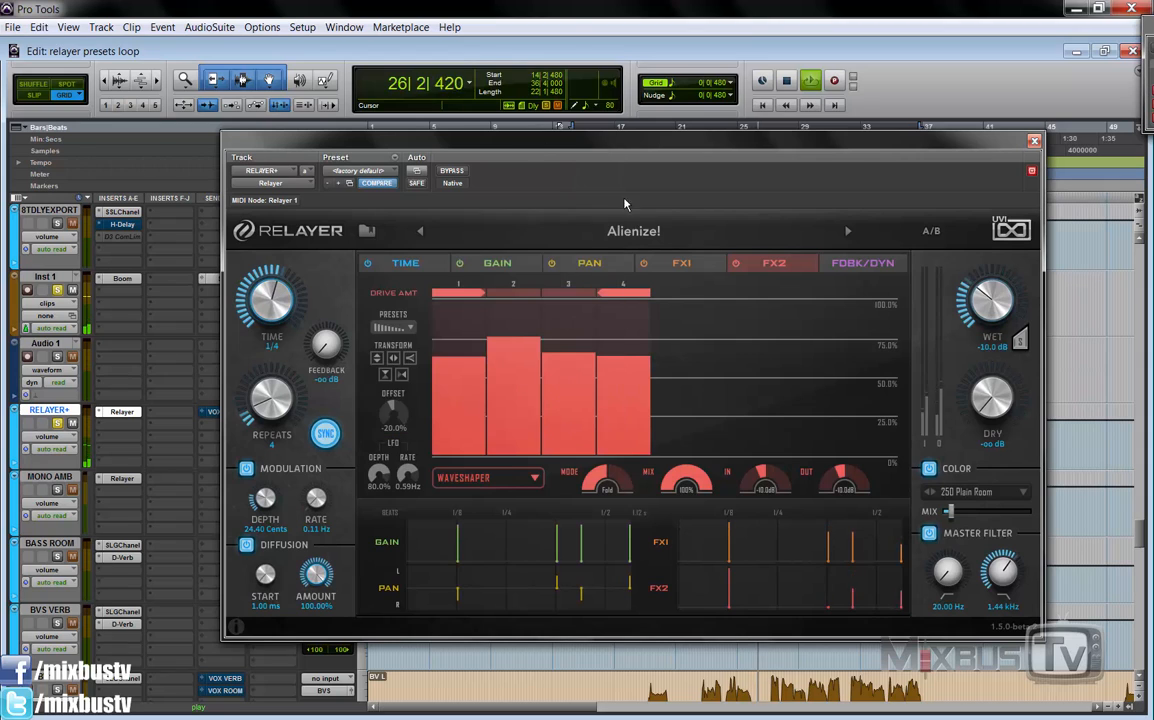
Step: Try a higher level on Inst 1's send to SLAP during playback, and close the send fader
{"action": "left_click", "coordinate": [209, 278]}
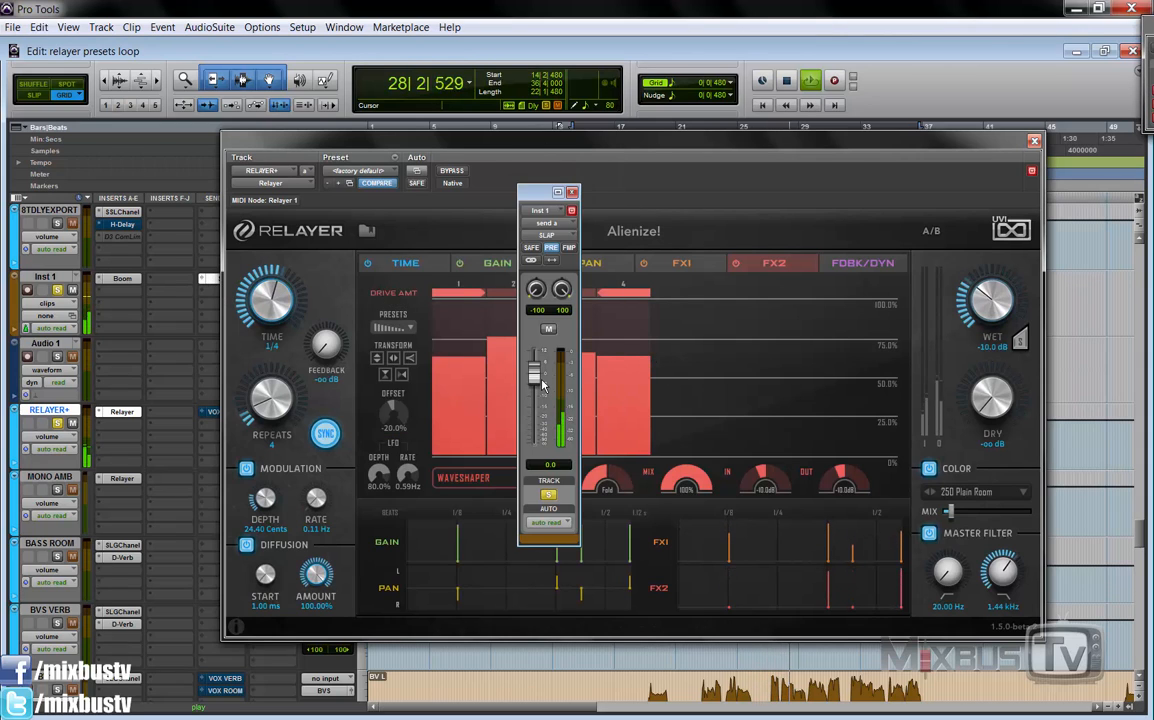
{"action": "left_click_drag", "start_coordinate": [535, 375], "coordinate": [540, 335]}
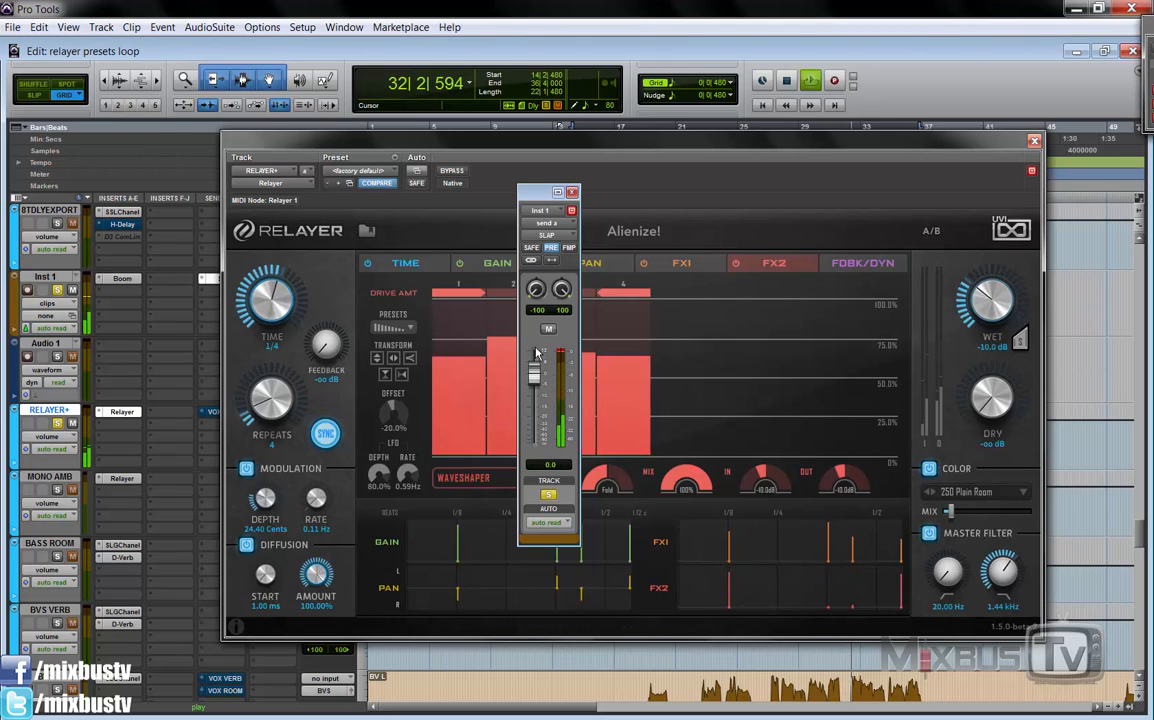
{"action": "left_click", "coordinate": [572, 192]}
{"action": "key", "text": "space"}
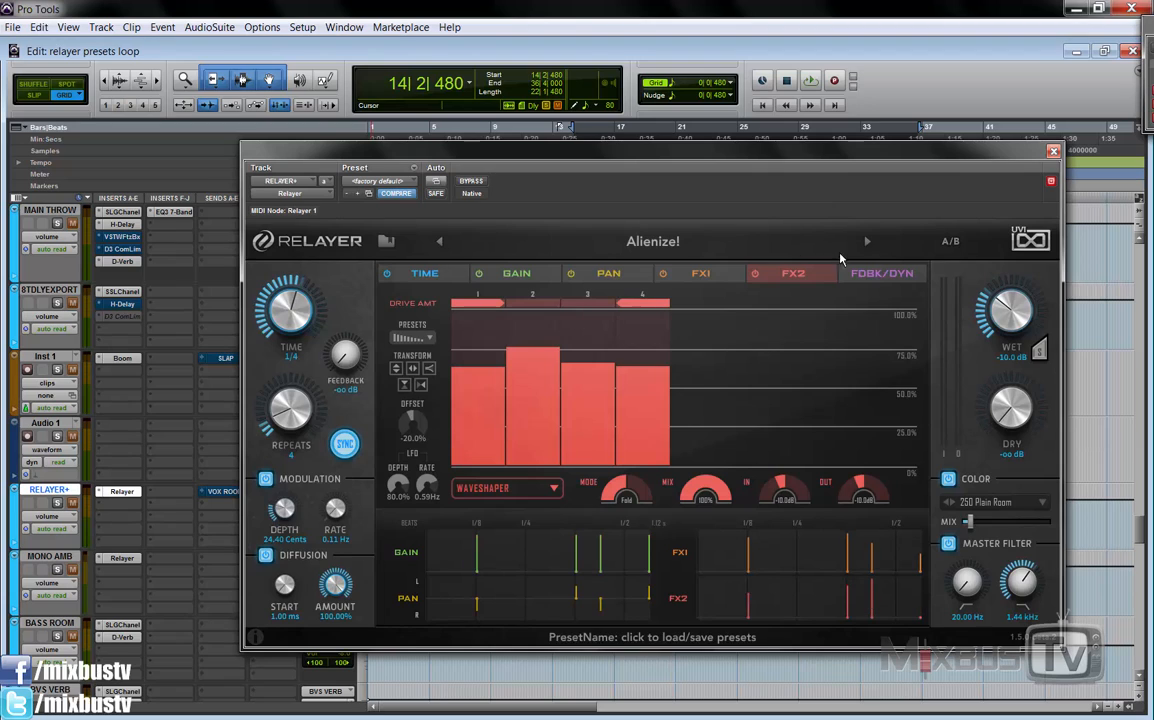
Step: Load the Bass Room preset in the Relayer on the RELAYER+ track
{"action": "left_click", "coordinate": [867, 242]}
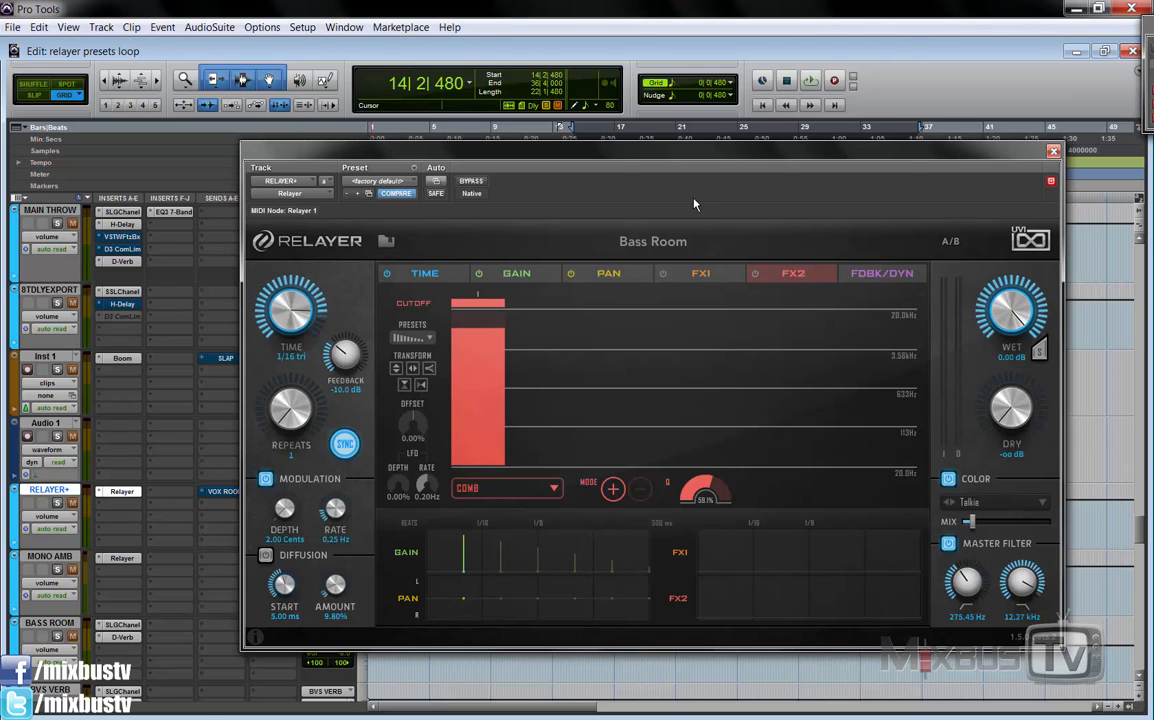
Step: Audition the Bass Room preset during playback with the RELAYER+ track soloed
{"action": "key", "text": "space"}
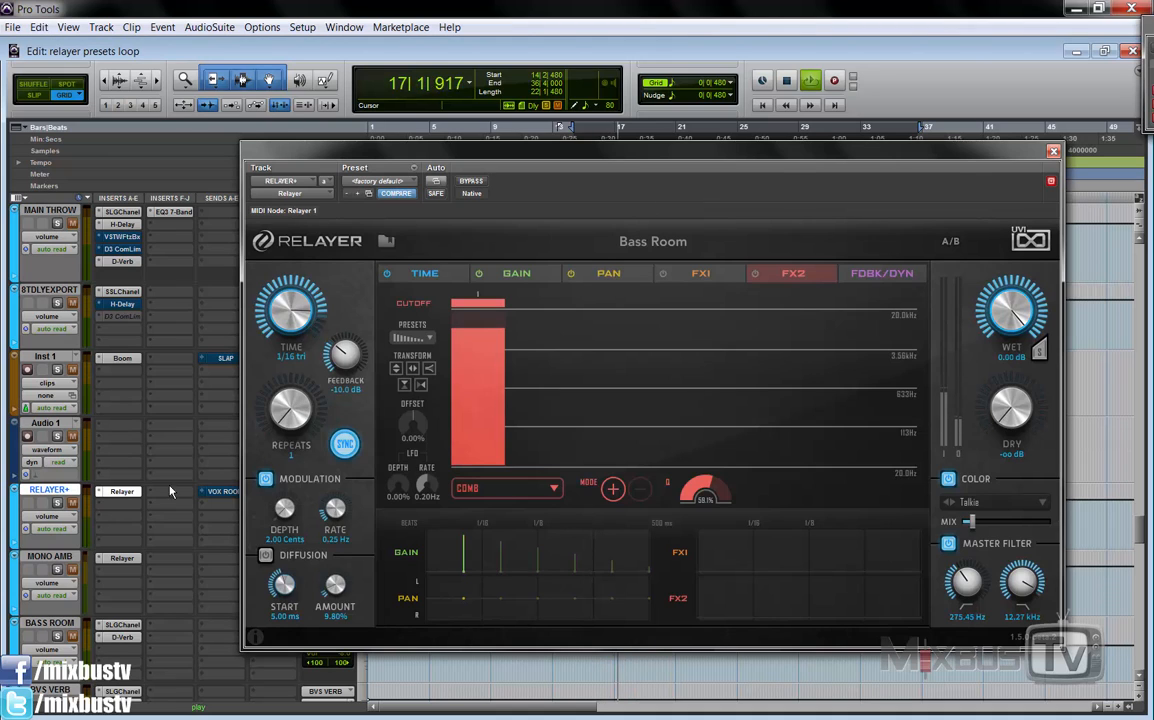
{"action": "left_click", "coordinate": [57, 503]}
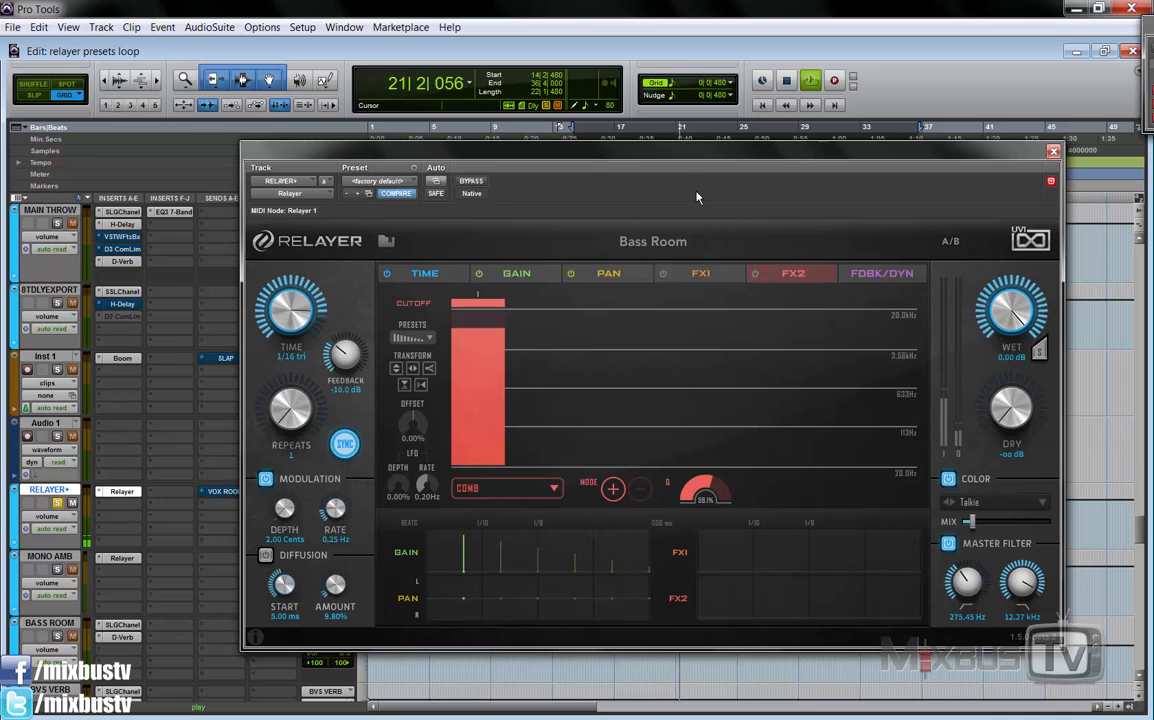
{"action": "left_click", "coordinate": [57, 503]}
{"action": "key", "text": "space"}
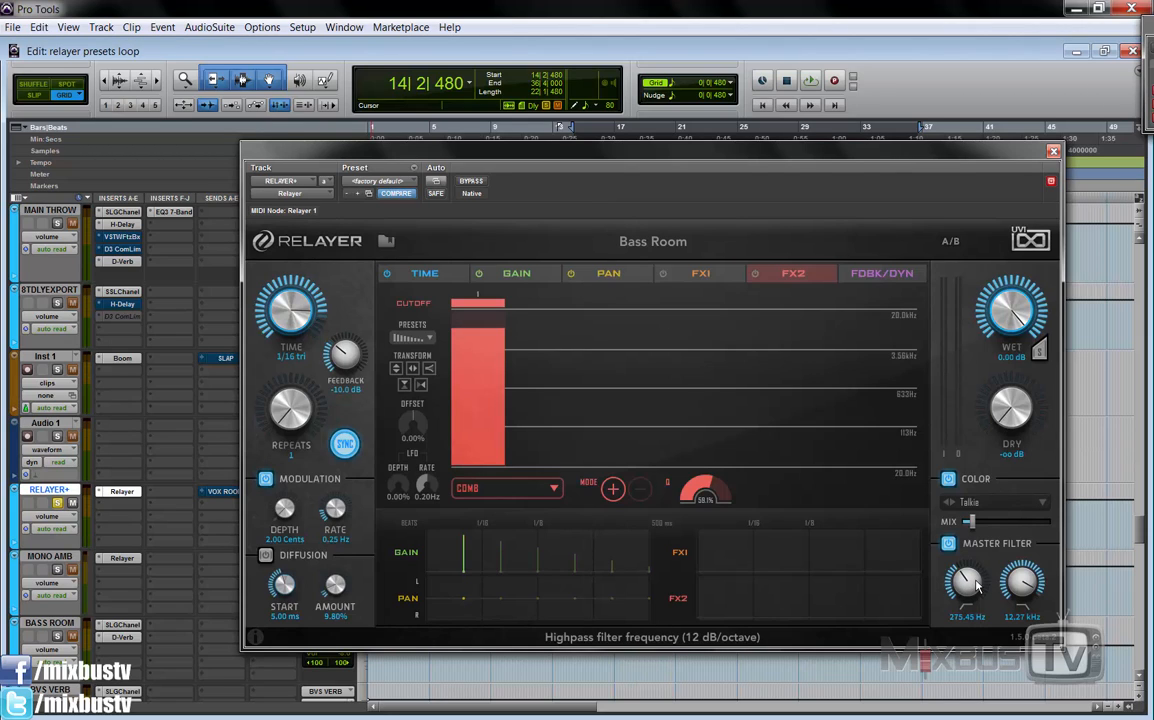
Step: Examine the FX1, FX2, Pan and Gain sequences of Bass Room and audition the soloed effect again
{"action": "left_click", "coordinate": [712, 277]}
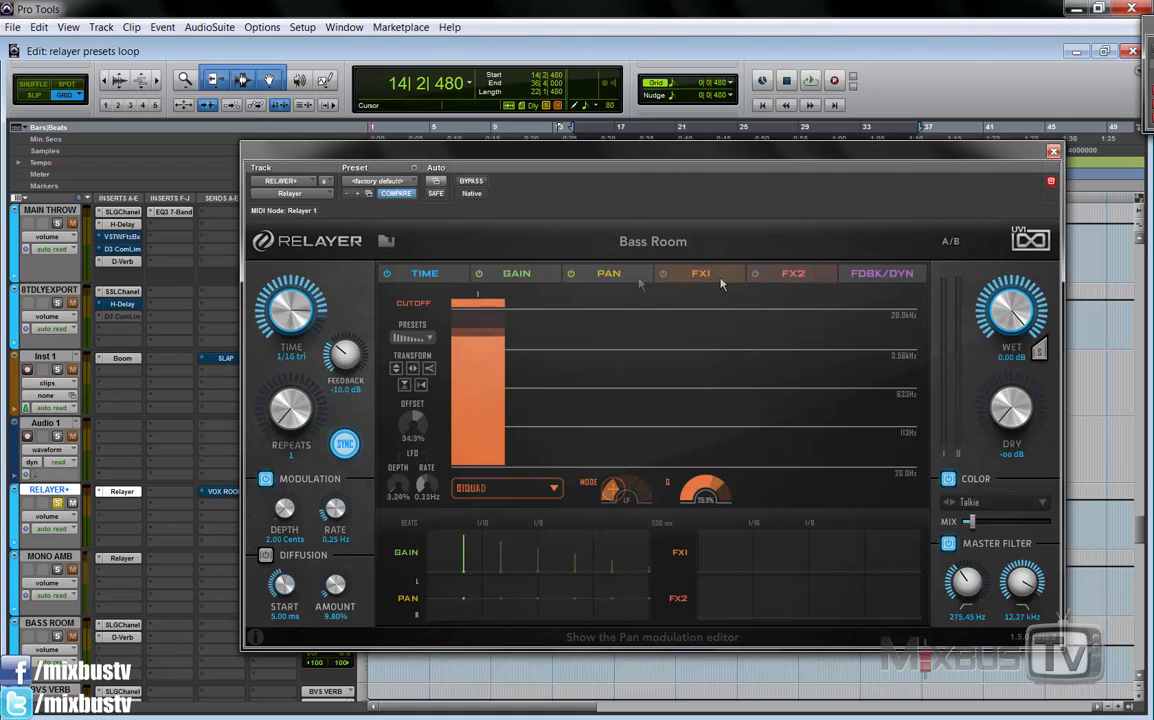
{"action": "left_click", "coordinate": [780, 277]}
{"action": "left_click", "coordinate": [705, 285]}
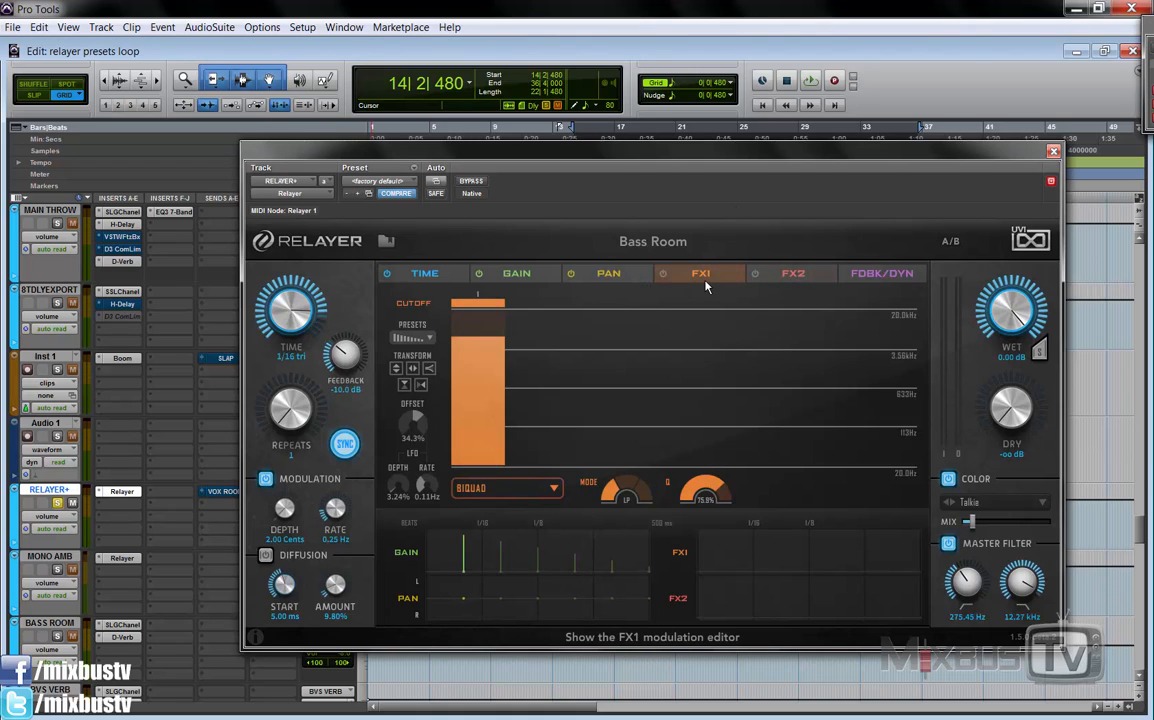
{"action": "left_click", "coordinate": [782, 276]}
{"action": "left_click", "coordinate": [602, 274]}
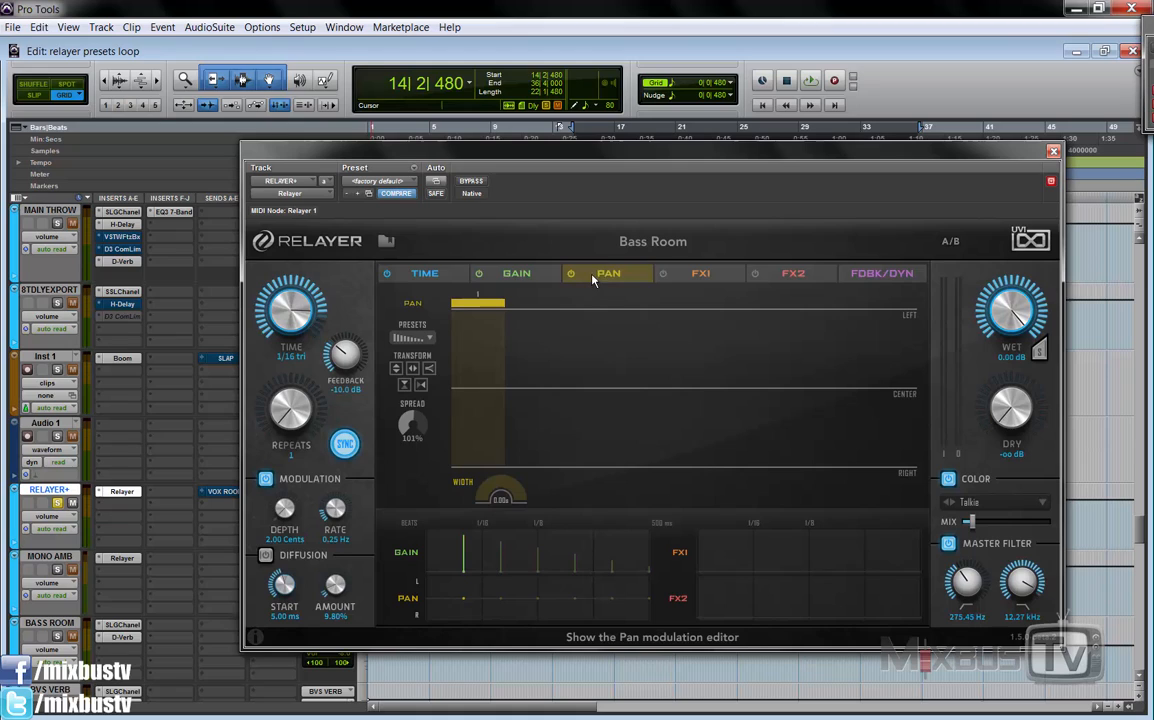
{"action": "left_click", "coordinate": [517, 275]}
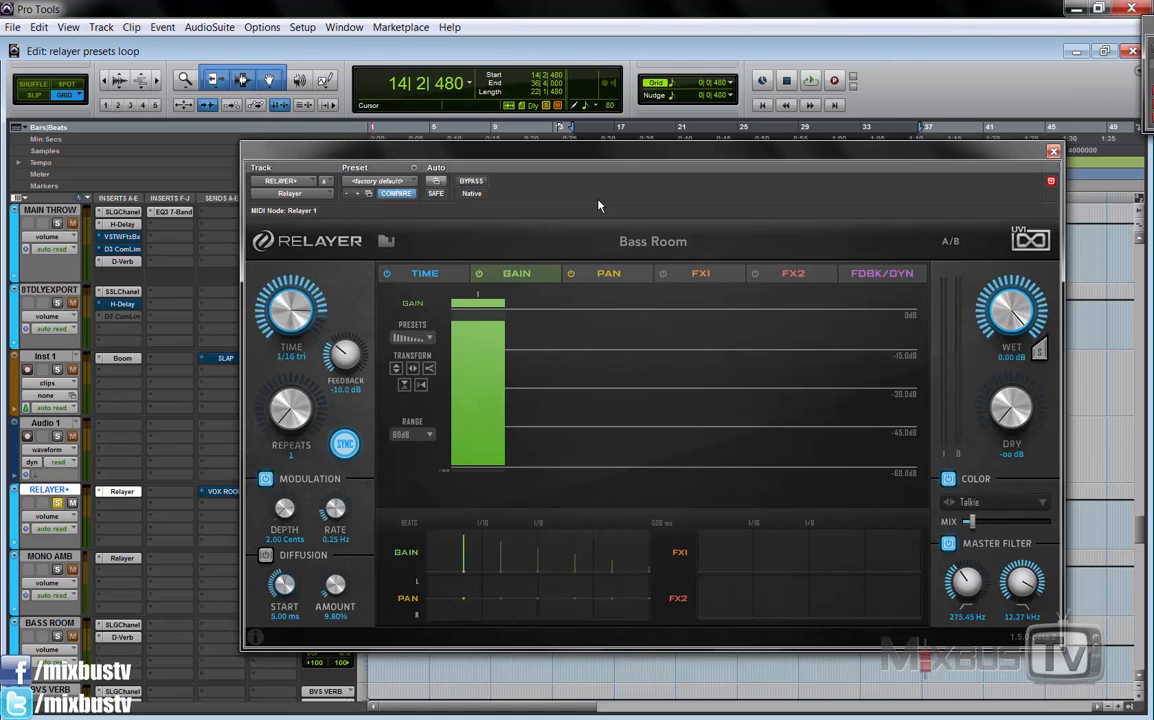
{"action": "key", "text": "space"}
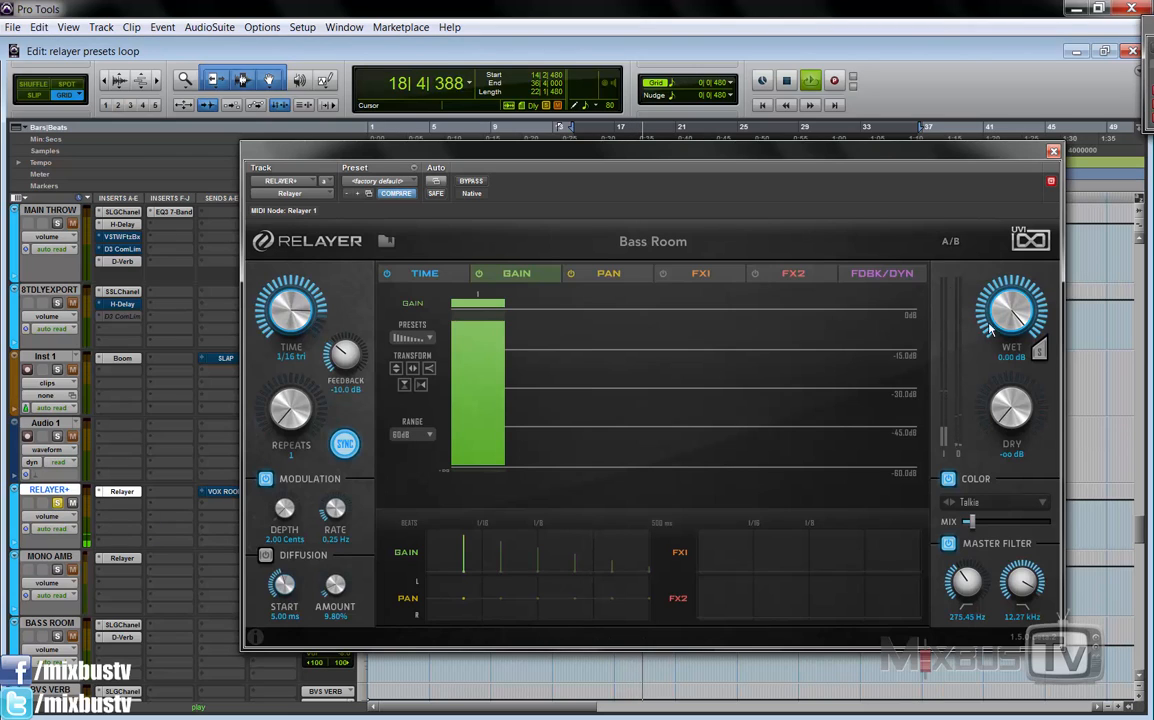
{"action": "key", "text": "space"}
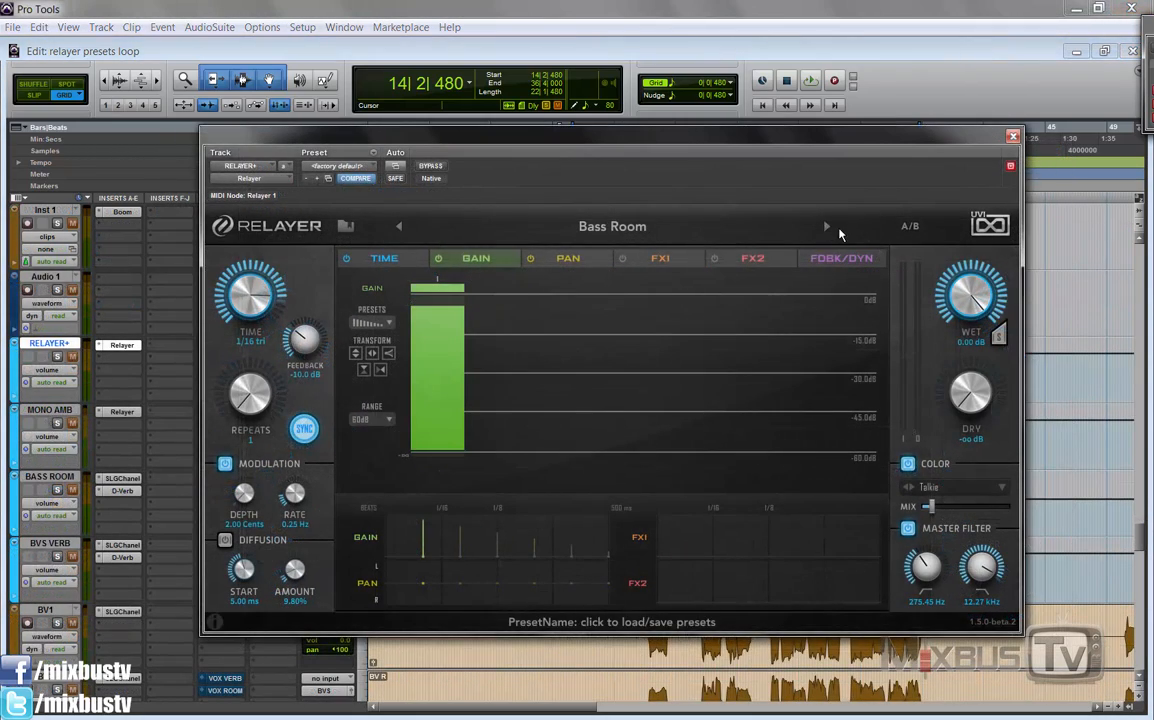
Step: Load the next preset, Big Piano, in the Relayer and audition it within the mix
{"action": "left_click", "coordinate": [826, 226]}
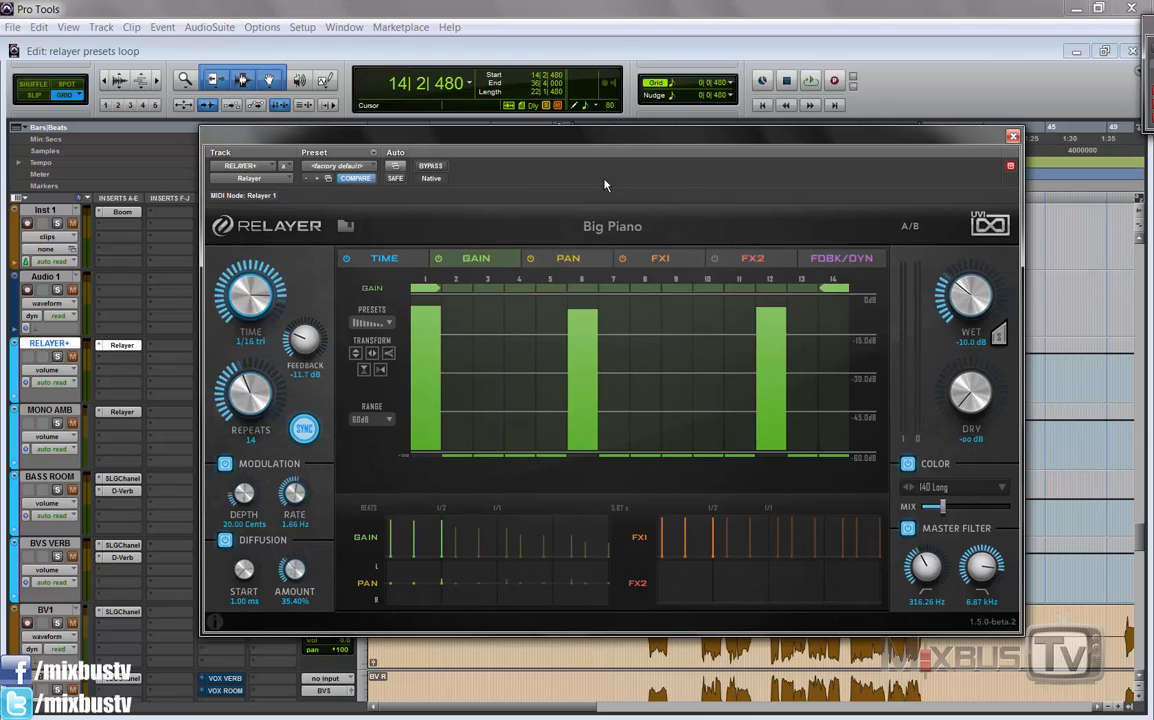
{"action": "key", "text": "space"}
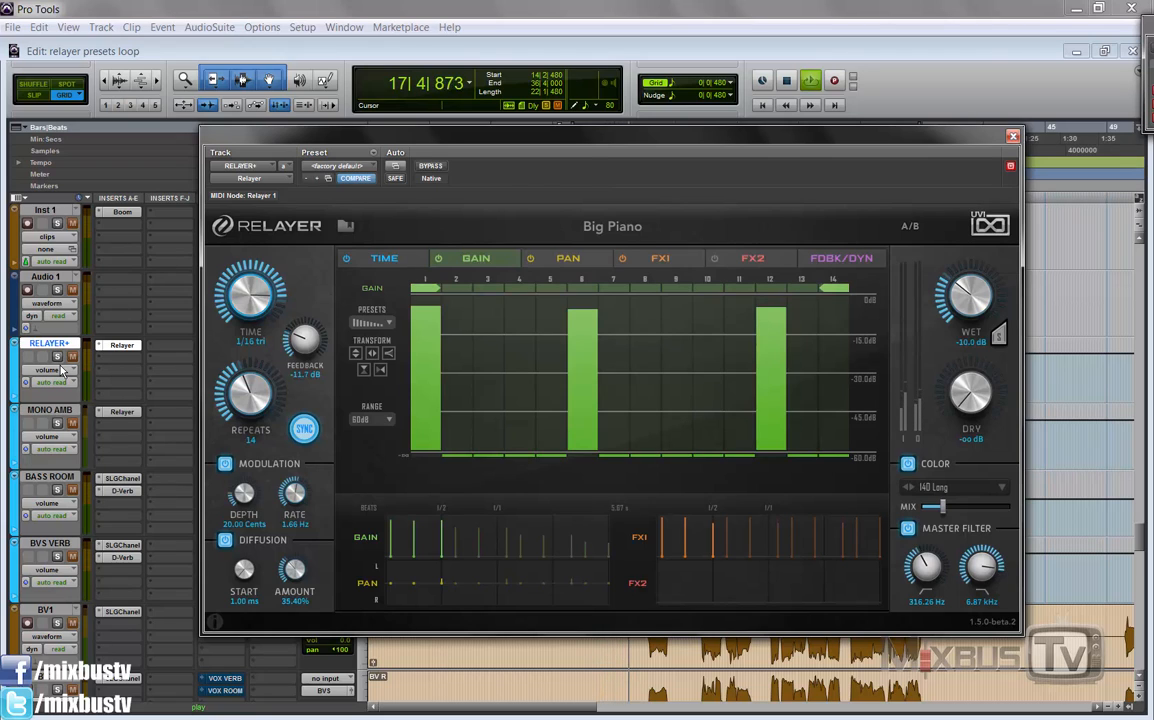
{"action": "key", "text": "space"}
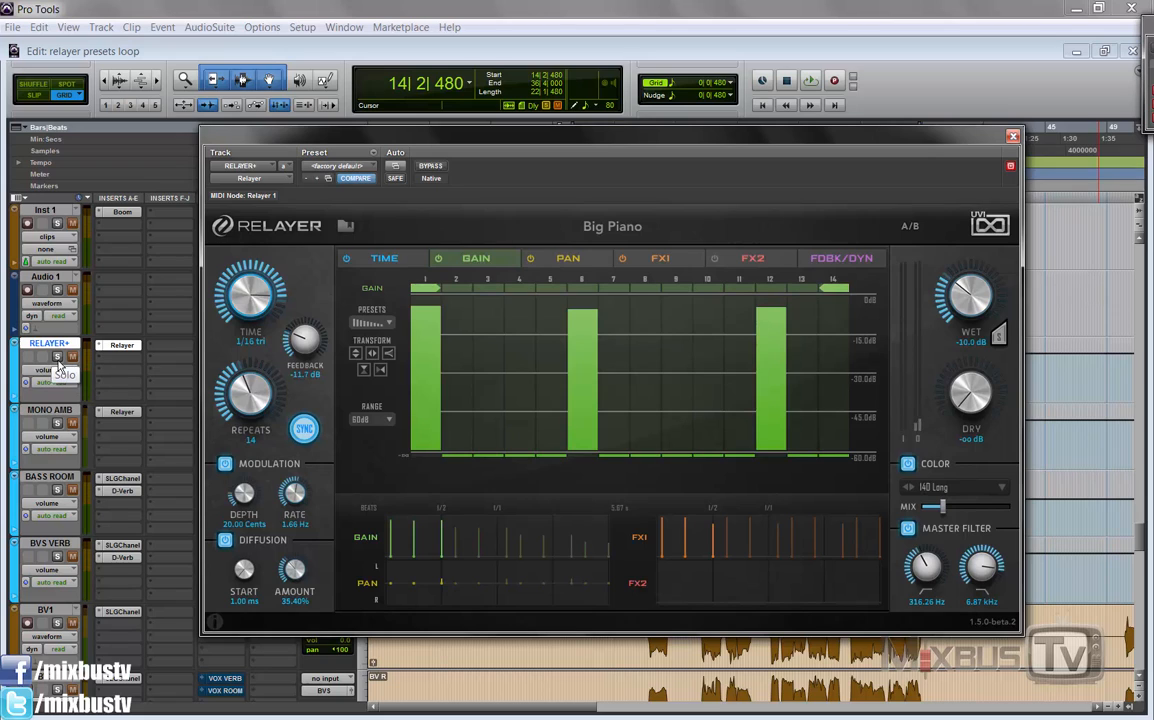
Step: Solo the RELAYER+ track and set Big Piano's Wet level to -9.06 dB during playback
{"action": "left_click", "coordinate": [57, 362]}
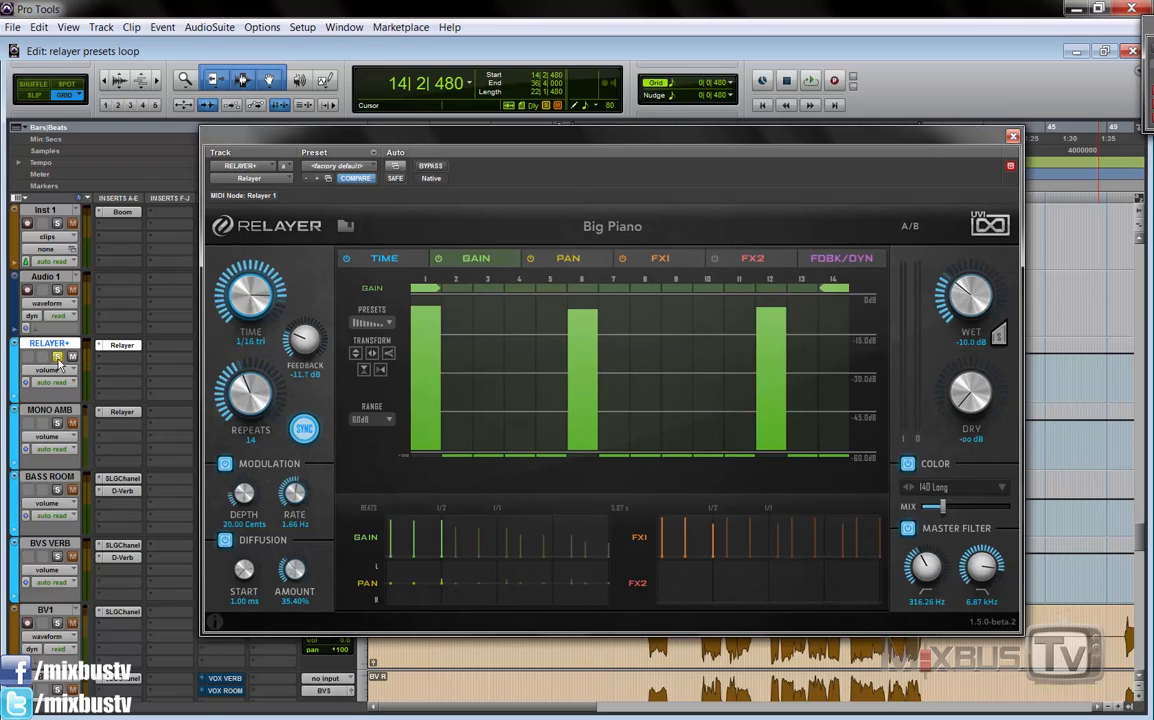
{"action": "key", "text": "space"}
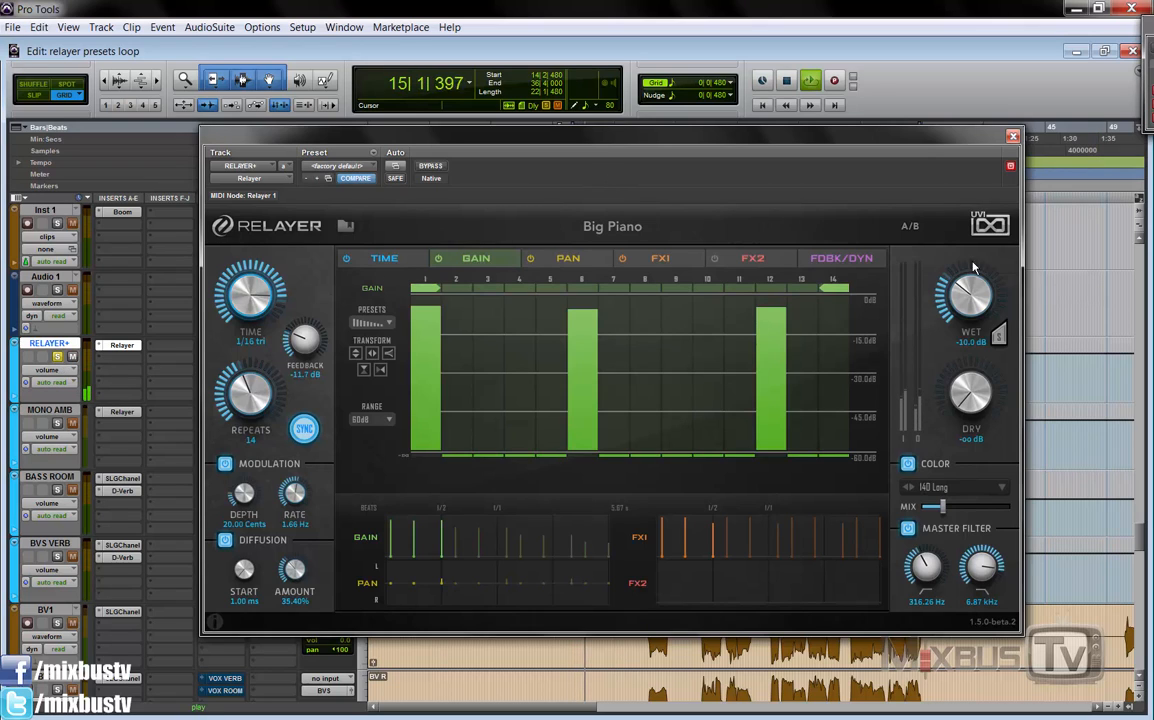
{"action": "mouse_move", "coordinate": [972, 296]}
{"action": "left_mouse_down"}
{"action": "mouse_move", "coordinate": [982, 284]}
{"action": "mouse_move", "coordinate": [992, 293]}
{"action": "left_mouse_up"}
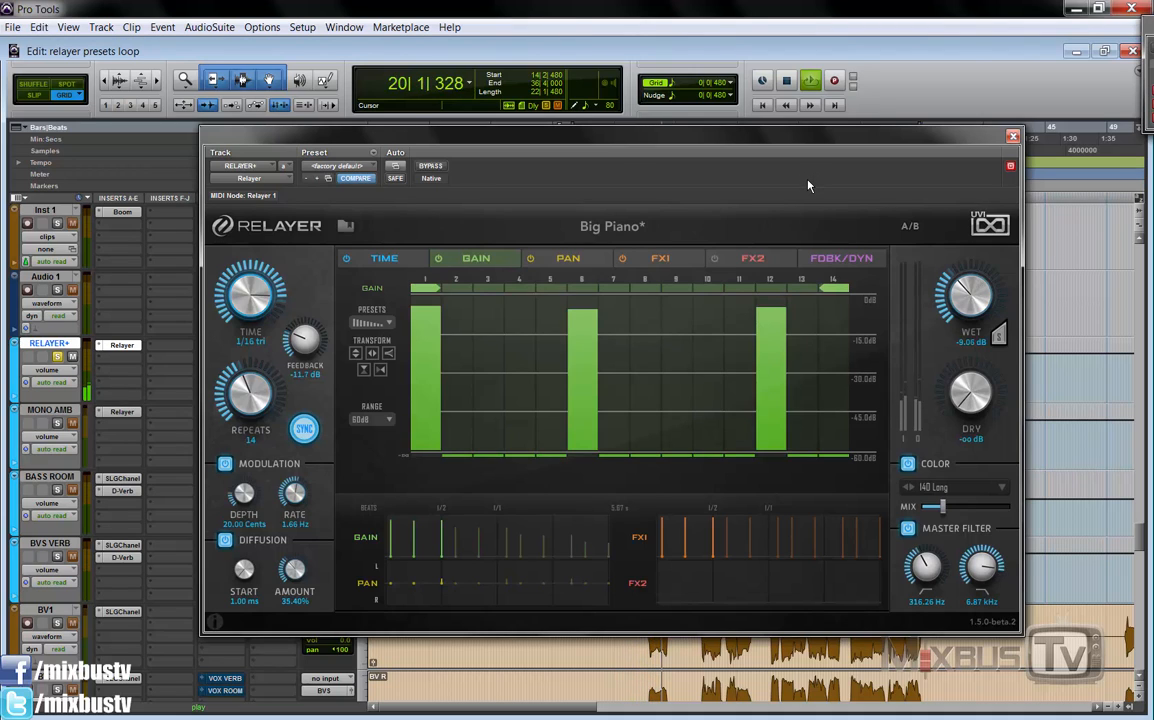
{"action": "key", "text": "space"}
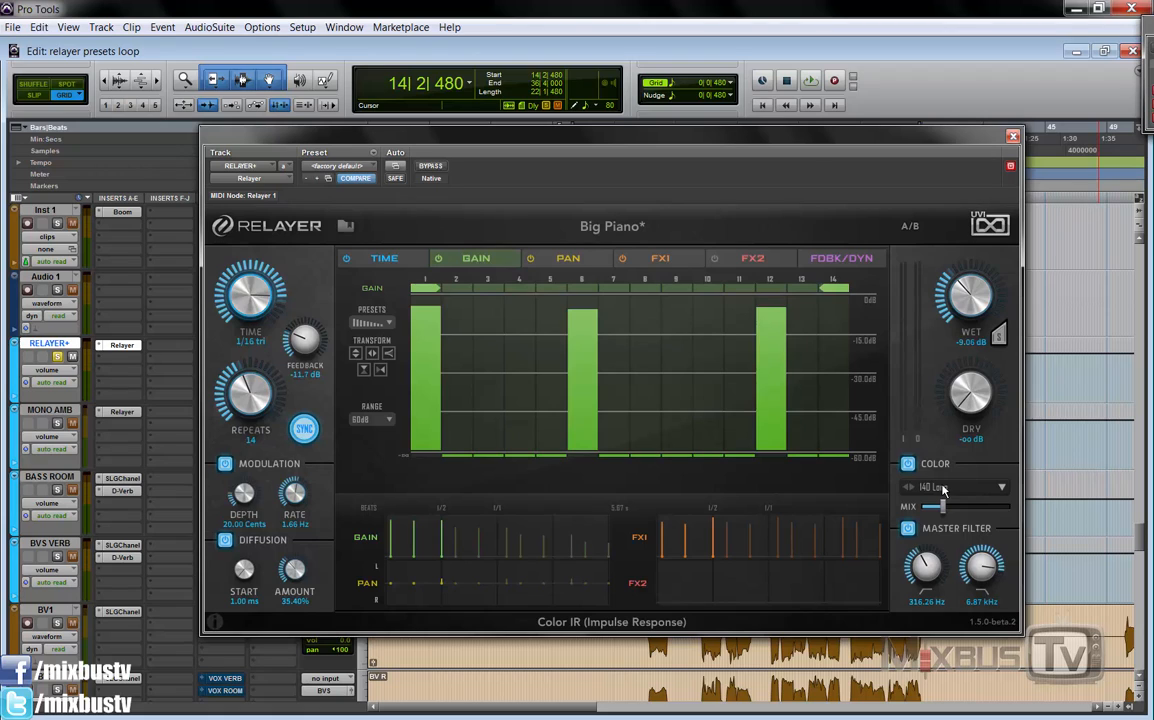
Step: Examine Big Piano's Time and FX1 sequences while auditioning the soloed delay
{"action": "left_click", "coordinate": [384, 258]}
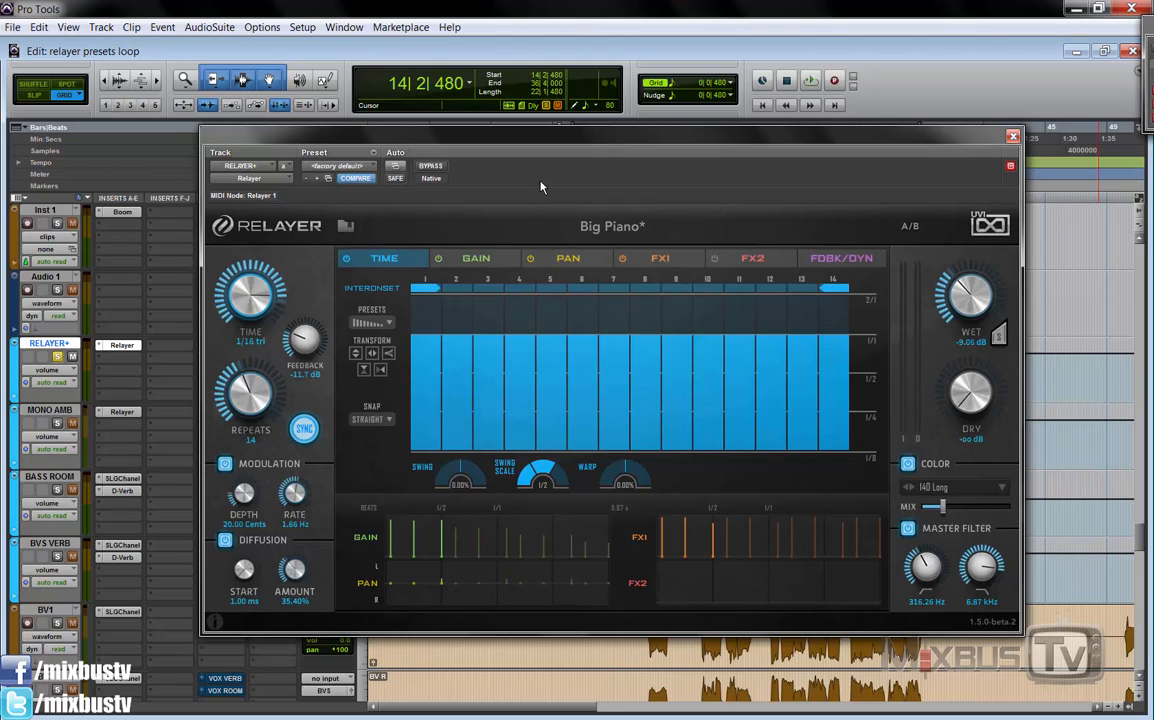
{"action": "key", "text": "space"}
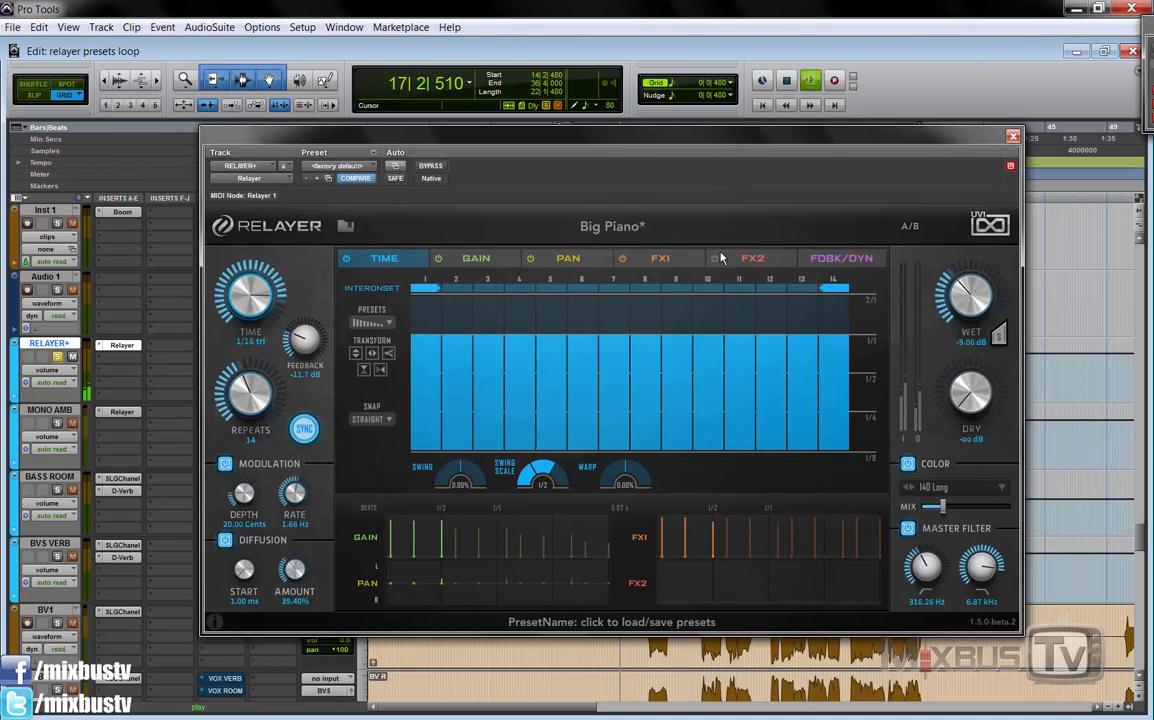
{"action": "left_click", "coordinate": [668, 259]}
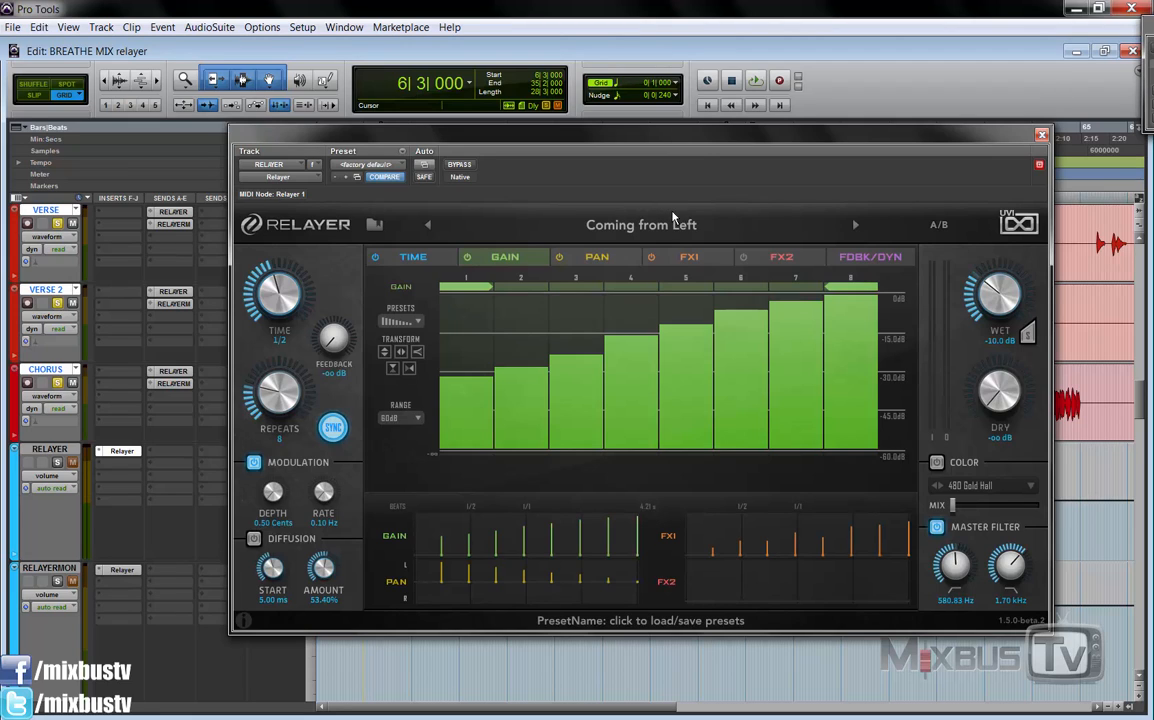
Step: Step forward to Coming from Right, return to Coming from Left, and audition that preset on the vocals
{"action": "left_click", "coordinate": [857, 226]}
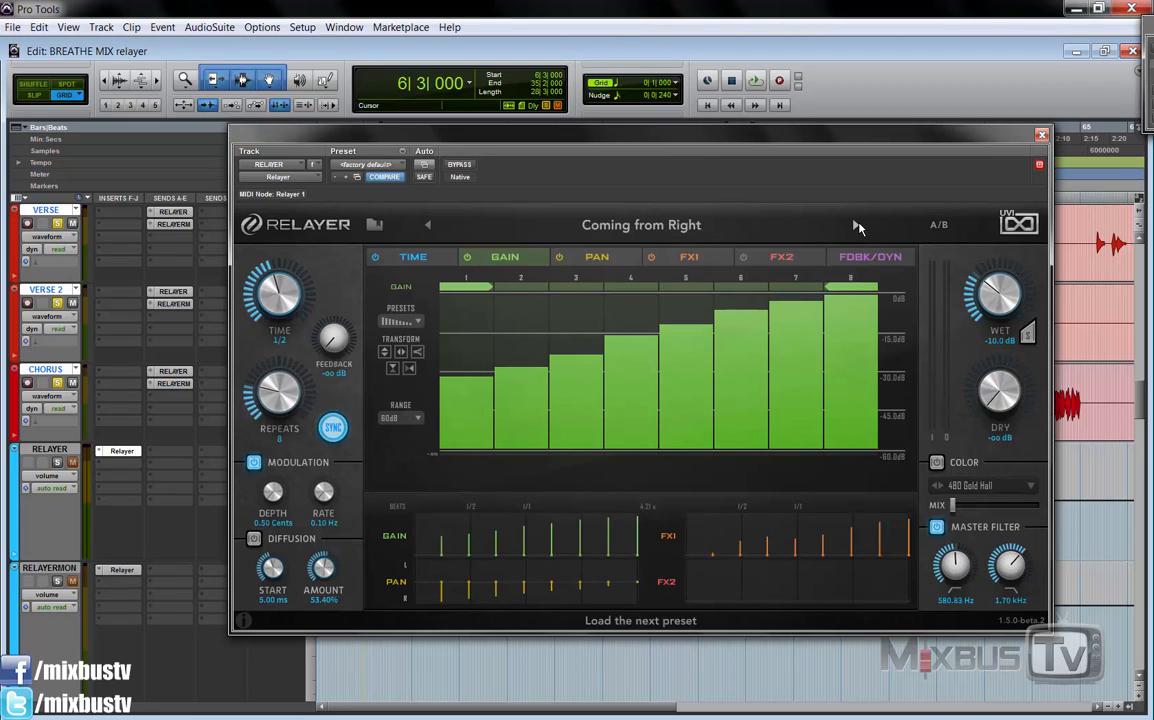
{"action": "left_click", "coordinate": [429, 227]}
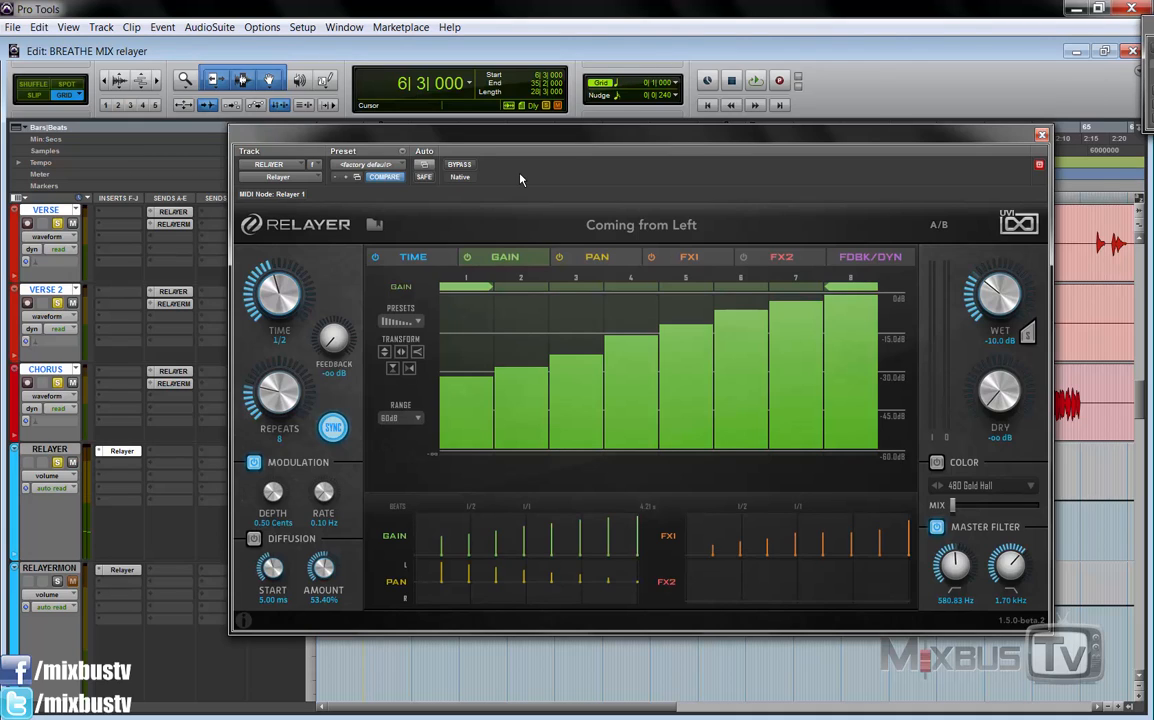
{"action": "key", "text": "space"}
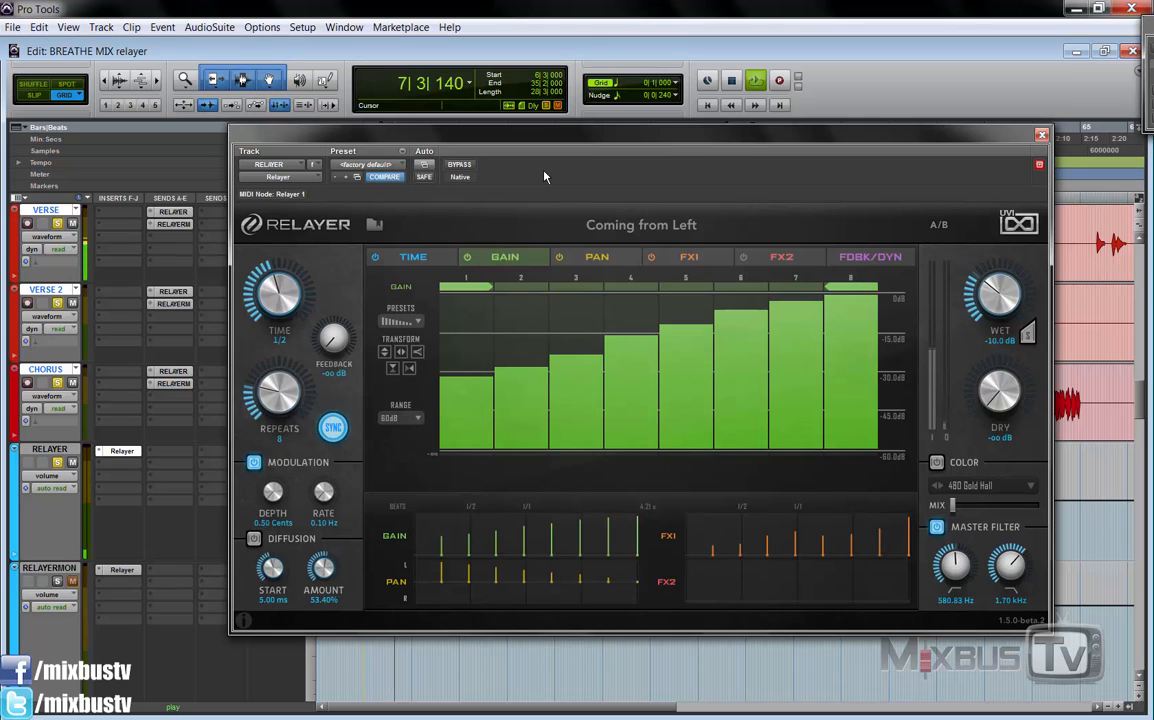
{"action": "key", "text": "space"}
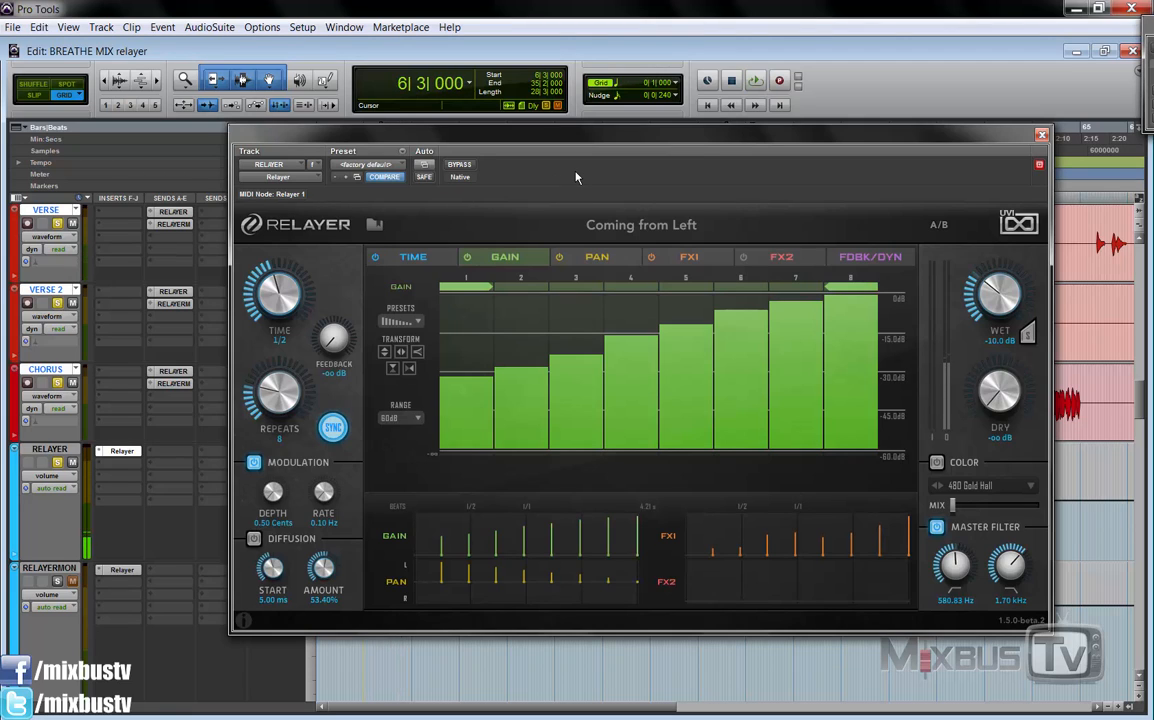
Step: Examine the Pan sequence of Coming from Left and play the vocals through it
{"action": "left_click", "coordinate": [598, 257]}
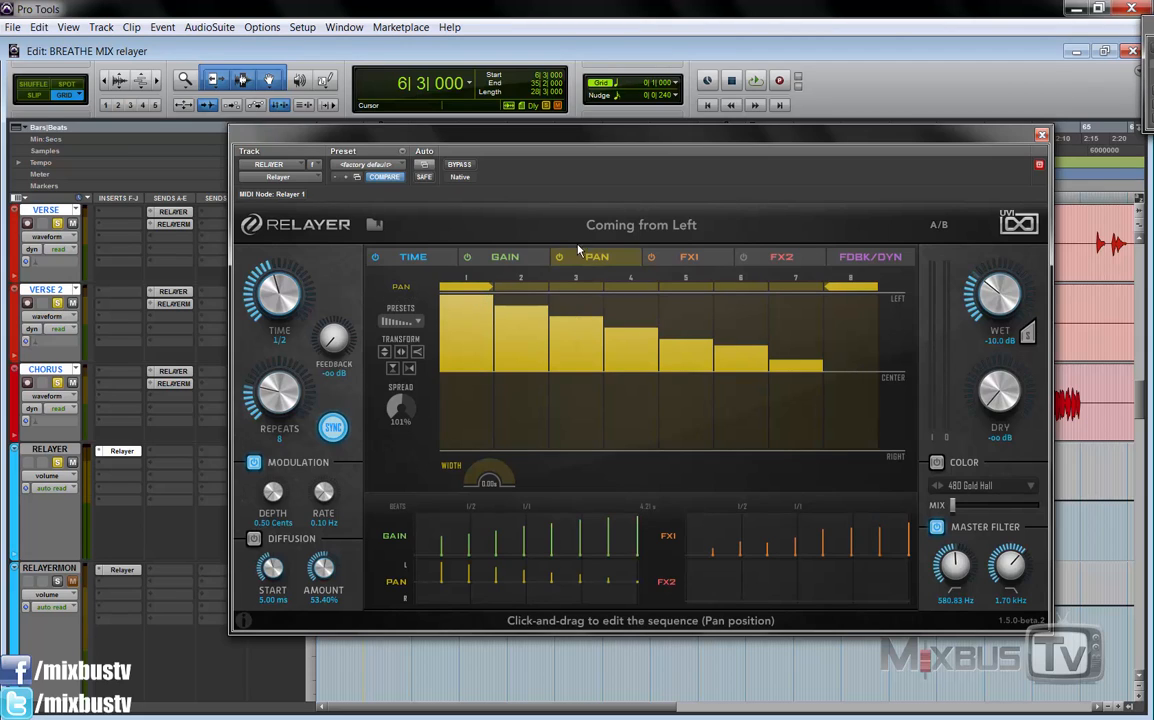
{"action": "key", "text": "space"}
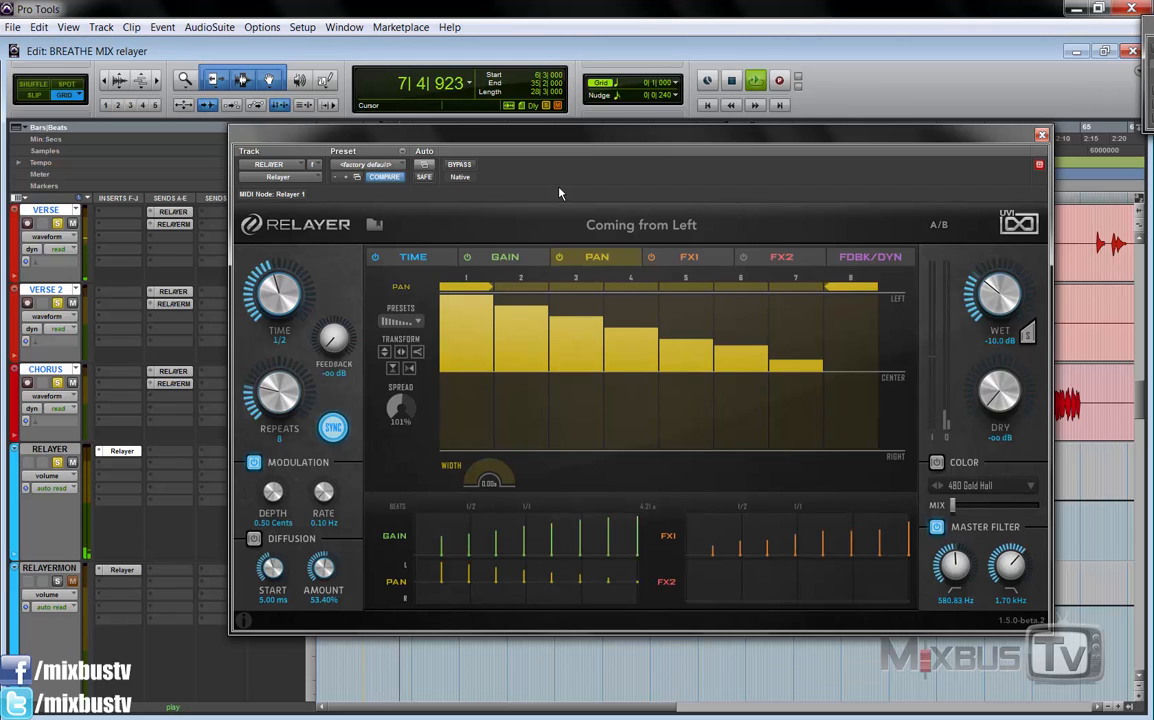
{"action": "key", "text": "space"}
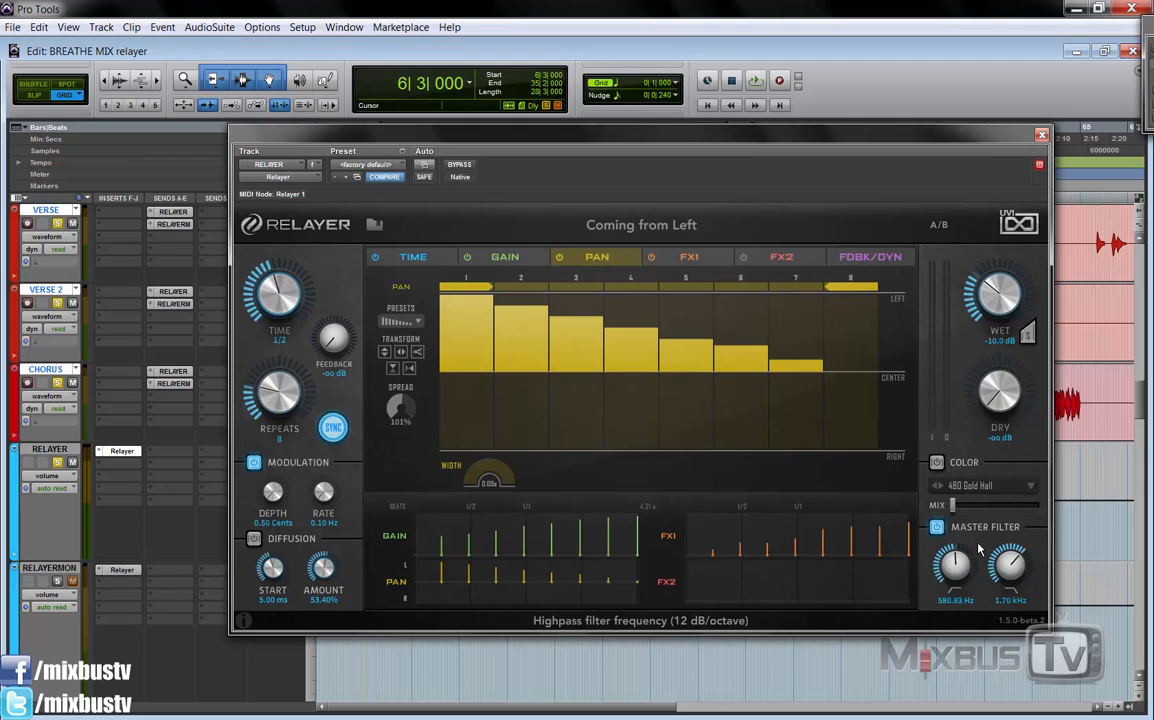
Step: Load the Coming from Right preset and audition it on the vocals
{"action": "left_click", "coordinate": [855, 226]}
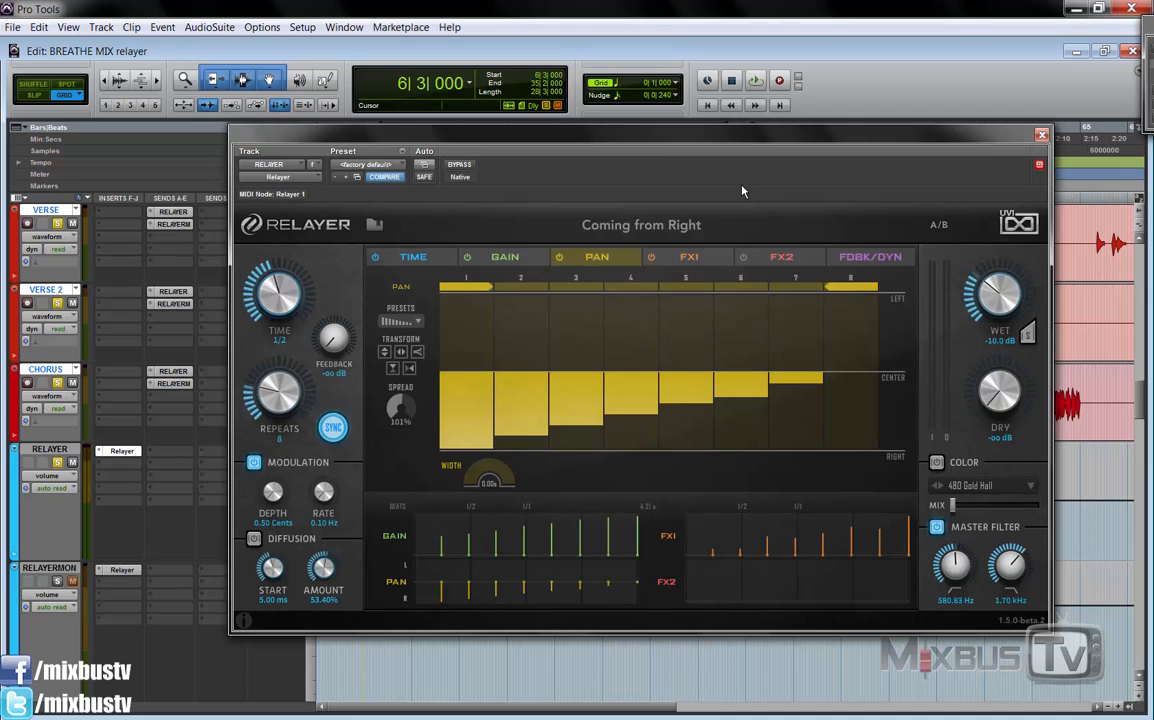
{"action": "key", "text": "space"}
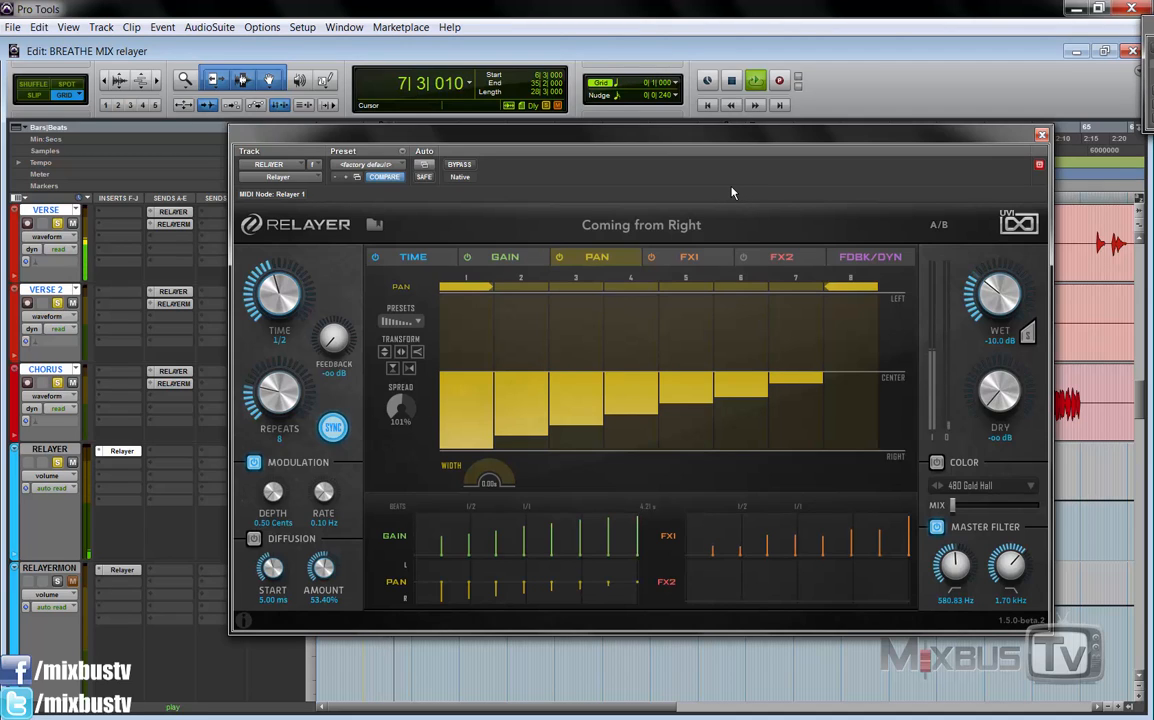
{"action": "key", "text": "space"}
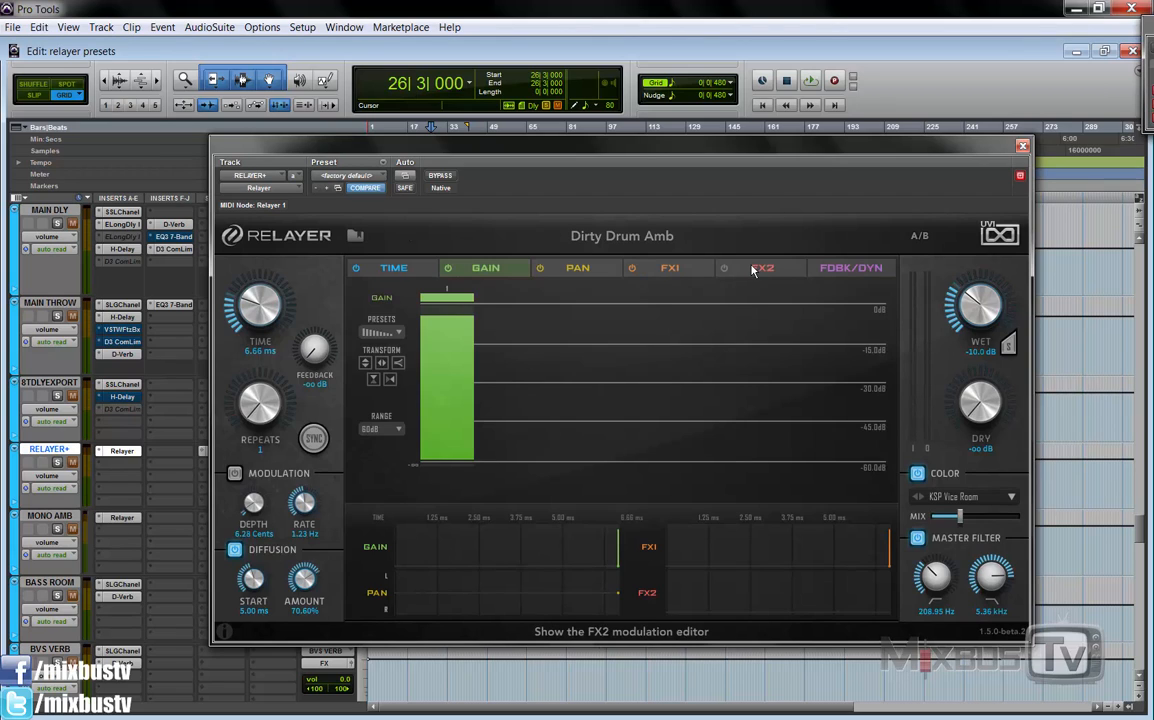
Step: Browse the Color impulse response categories of Dirty Drum Amb without choosing another response
{"action": "left_click", "coordinate": [976, 502]}
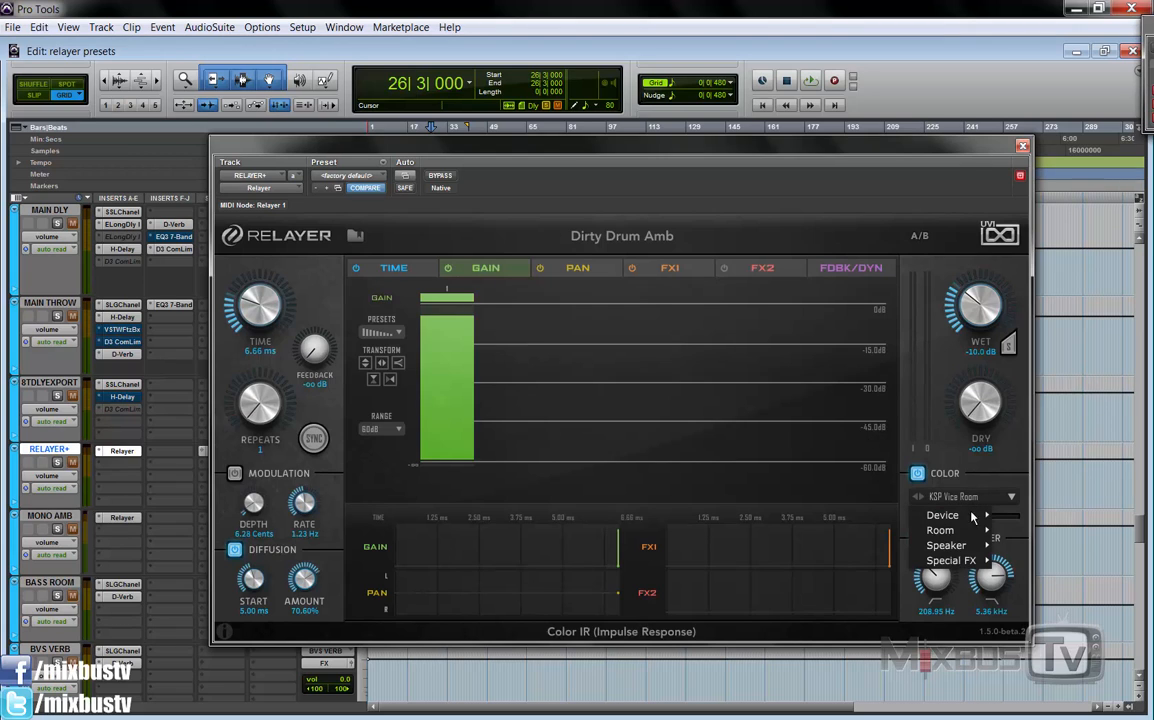
{"action": "mouse_move", "coordinate": [978, 530]}
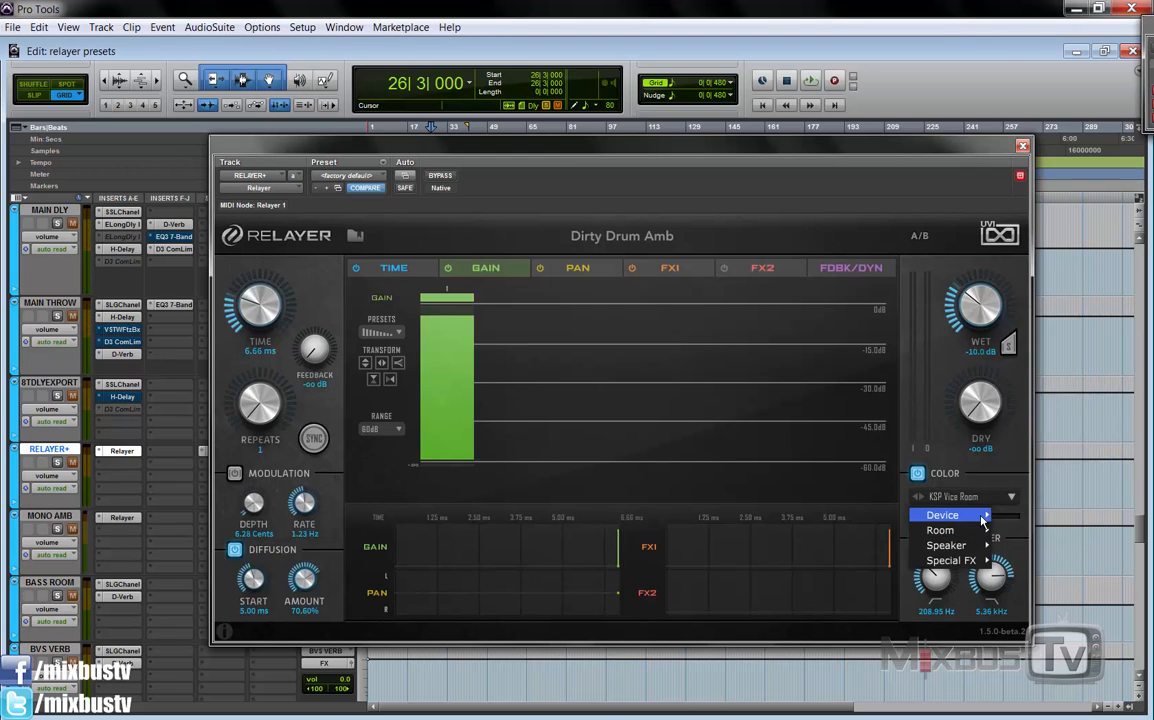
{"action": "left_click", "coordinate": [773, 176]}
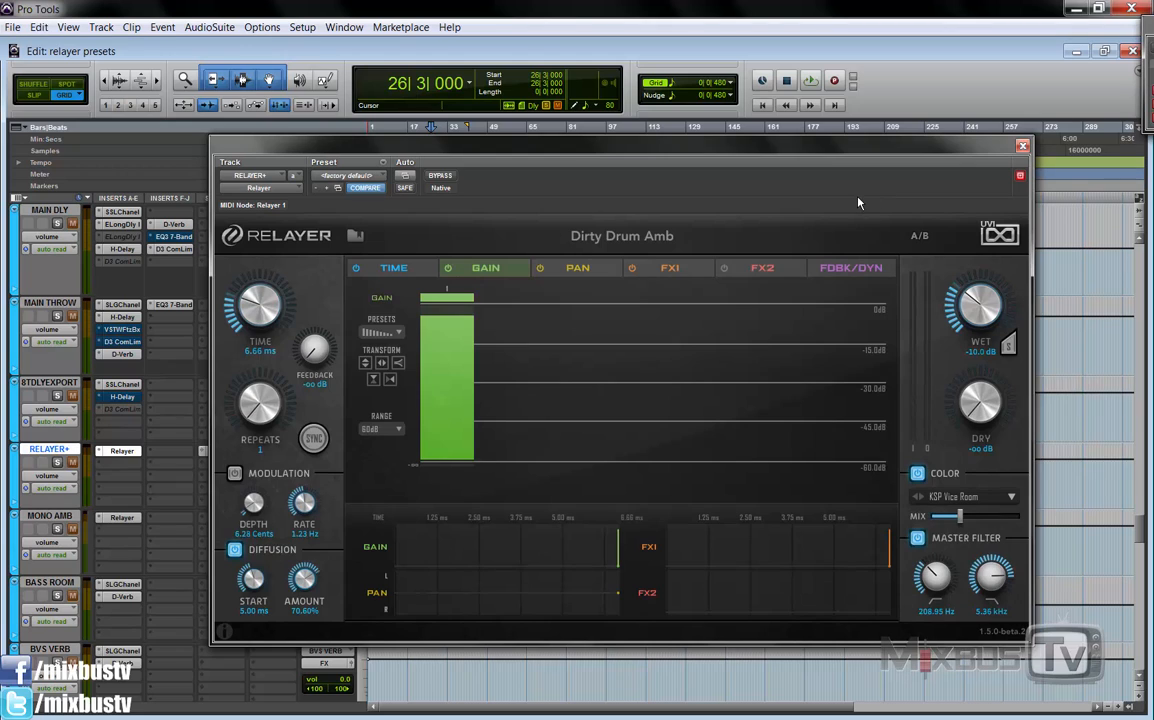
{"action": "left_click", "coordinate": [798, 231]}
{"action": "left_click", "coordinate": [762, 188]}
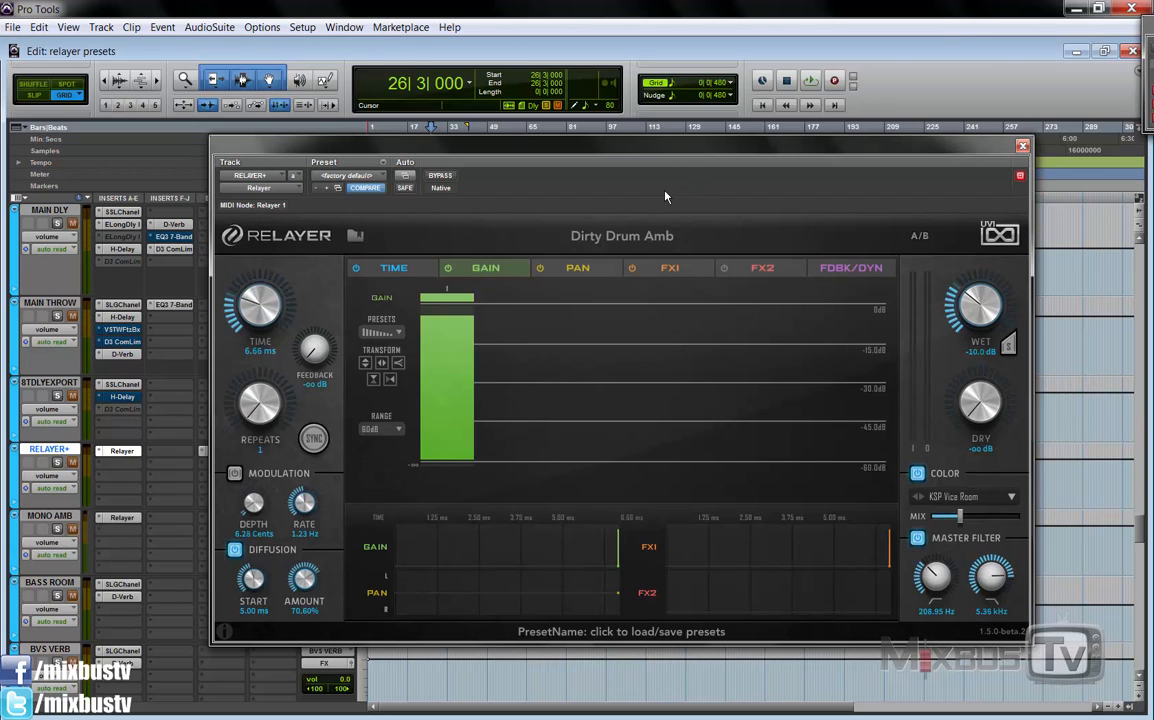
Step: Audition Dirty Drum Amb within the mix, stop playback, and solo the RELAYER+ track
{"action": "key", "text": "space"}
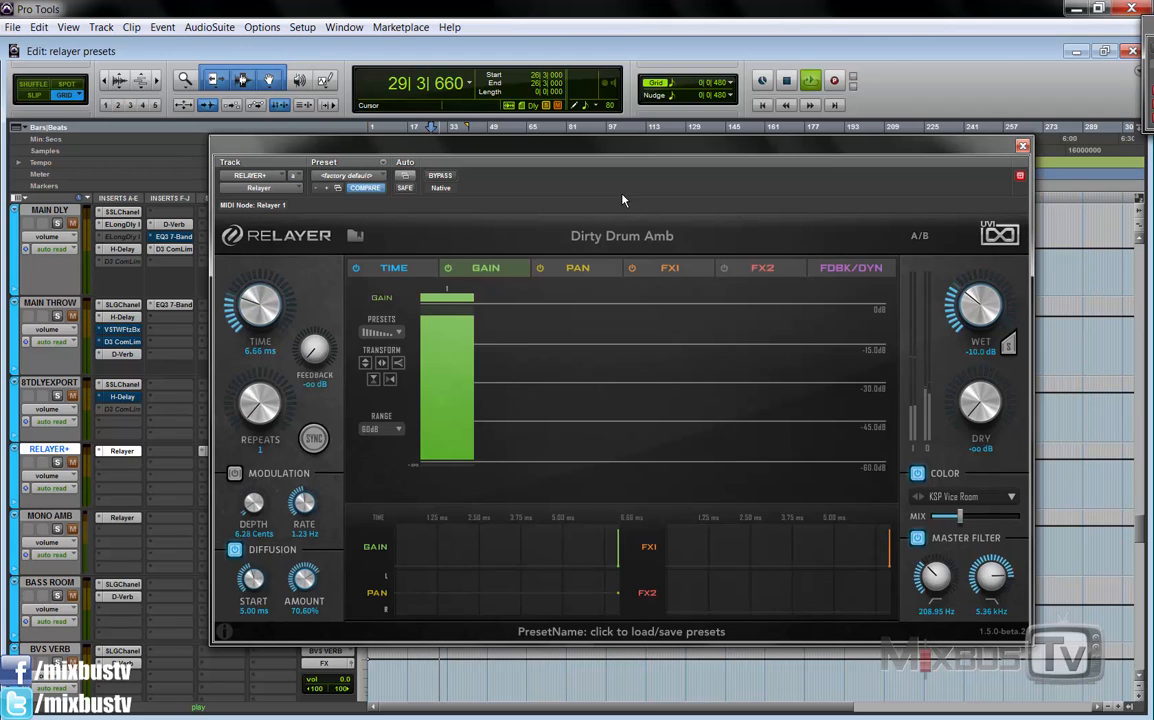
{"action": "key", "text": "space"}
{"action": "left_click", "coordinate": [58, 462]}
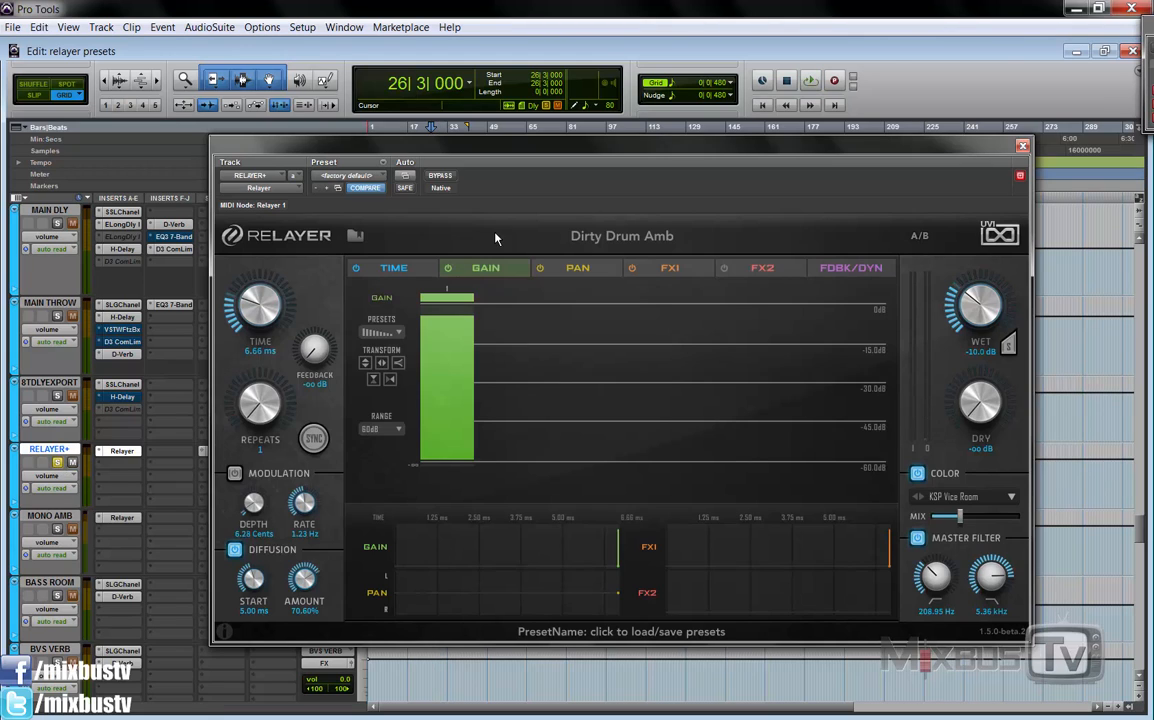
Step: Play Dirty Drum Amb with the RELAYER+ track soloed and show its FX1 settings
{"action": "key", "text": "space"}
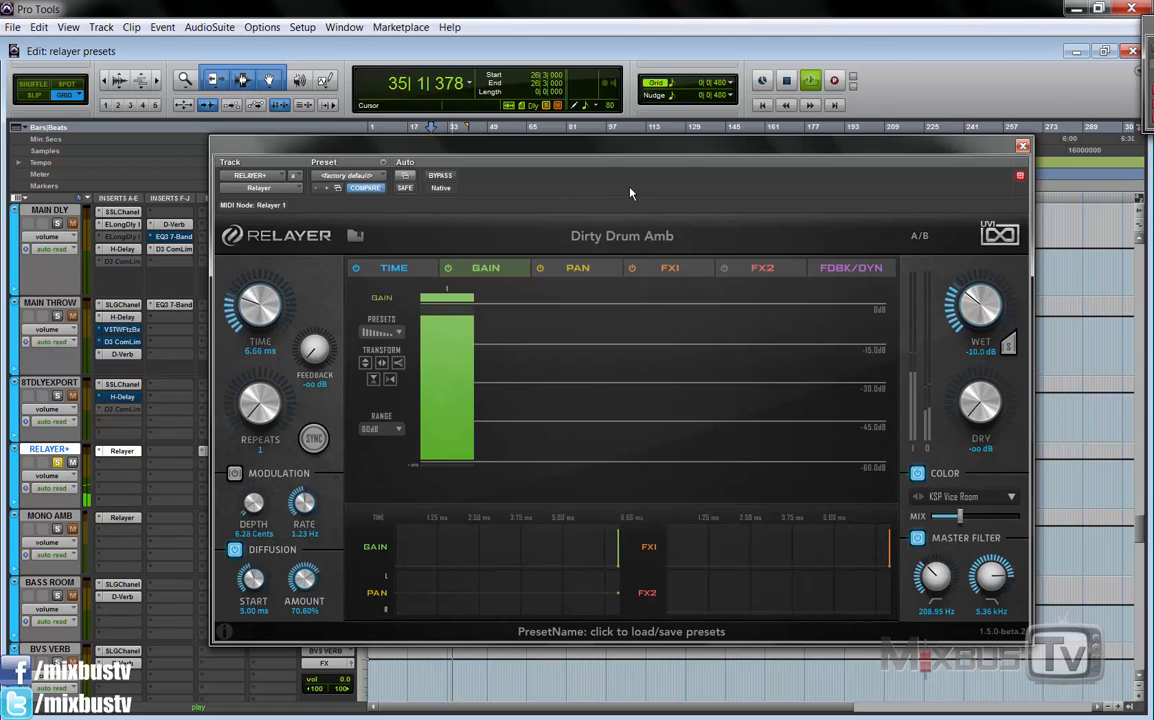
{"action": "key", "text": "space"}
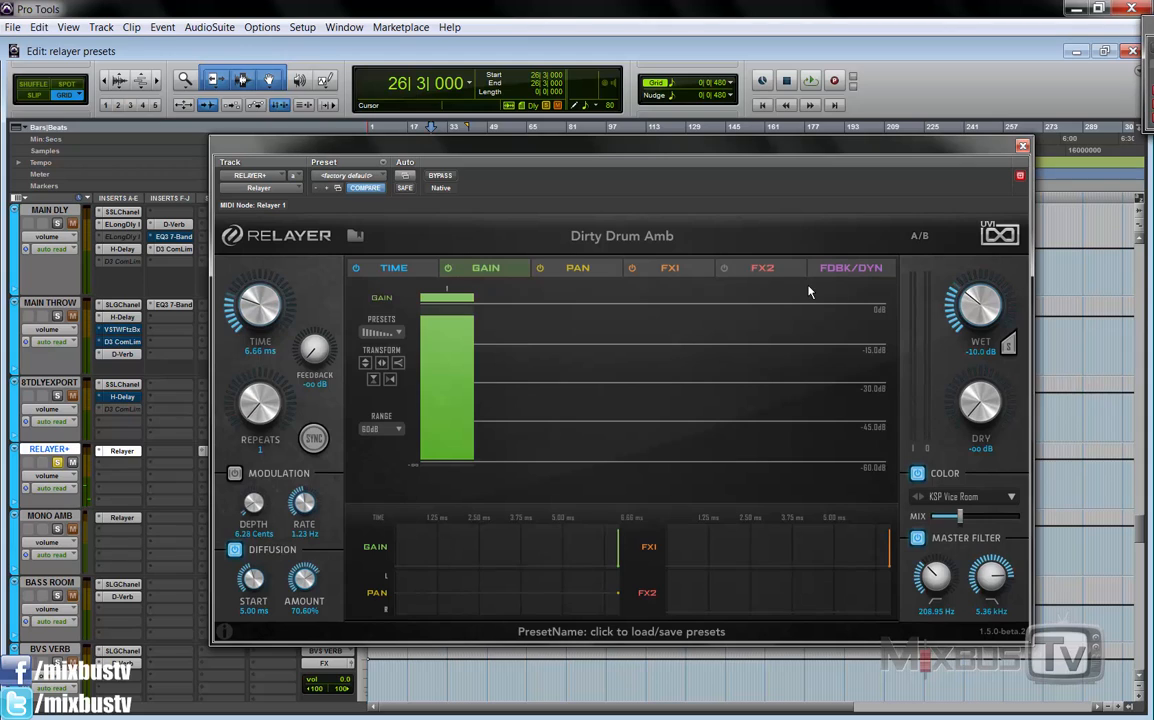
{"action": "left_click", "coordinate": [688, 276]}
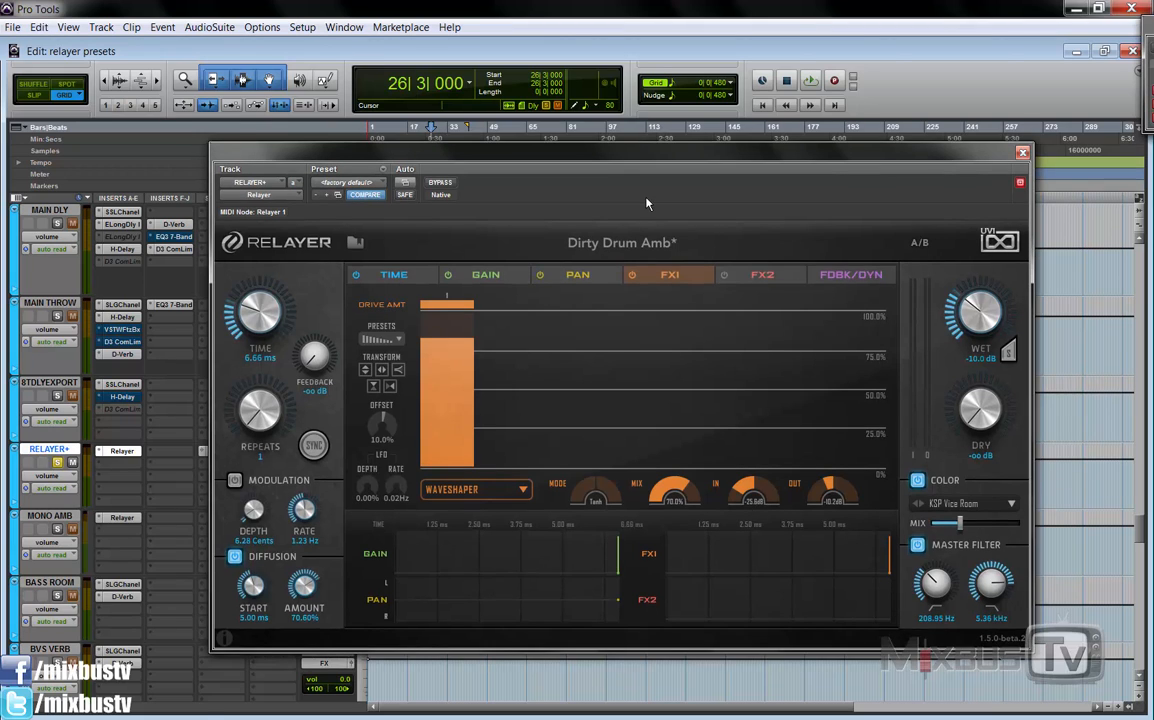
Step: Audition the FX1 waveshaper of Dirty Drum Amb on the soloed track and lower the wet level to about -13.6 dB
{"action": "key", "text": "space"}
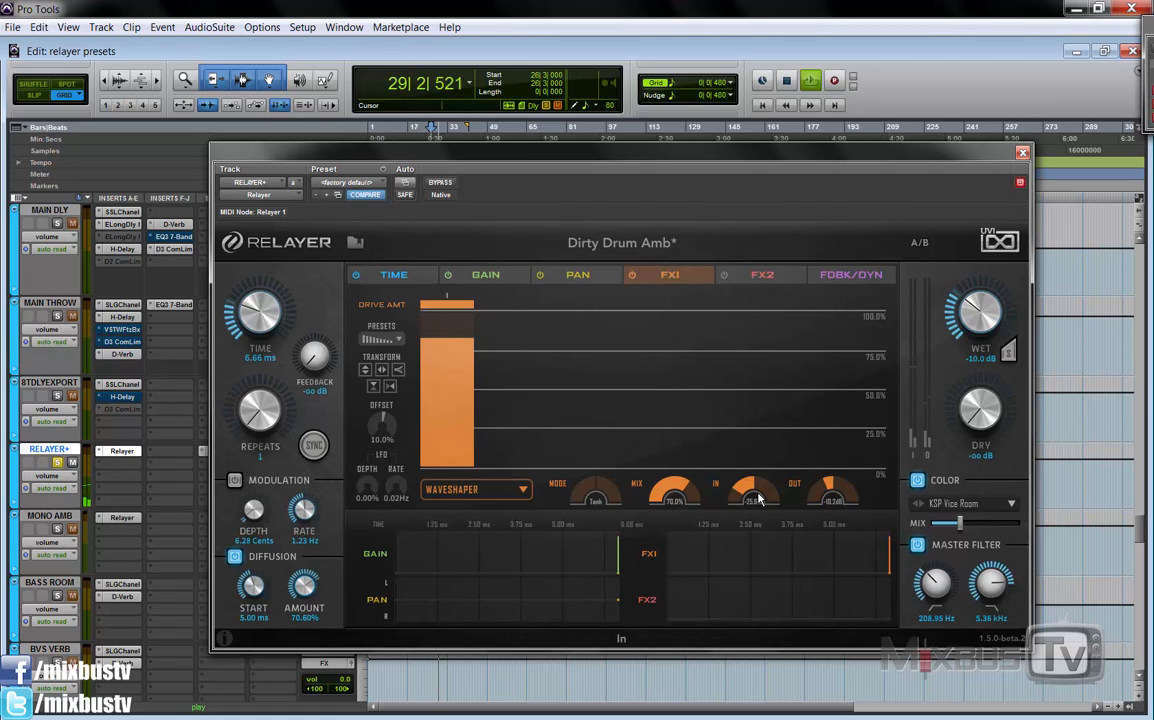
{"action": "mouse_move", "coordinate": [758, 498]}
{"action": "left_mouse_down"}
{"action": "mouse_move", "coordinate": [767, 445]}
{"action": "mouse_move", "coordinate": [753, 489]}
{"action": "left_mouse_up"}
{"action": "key", "text": "space"}
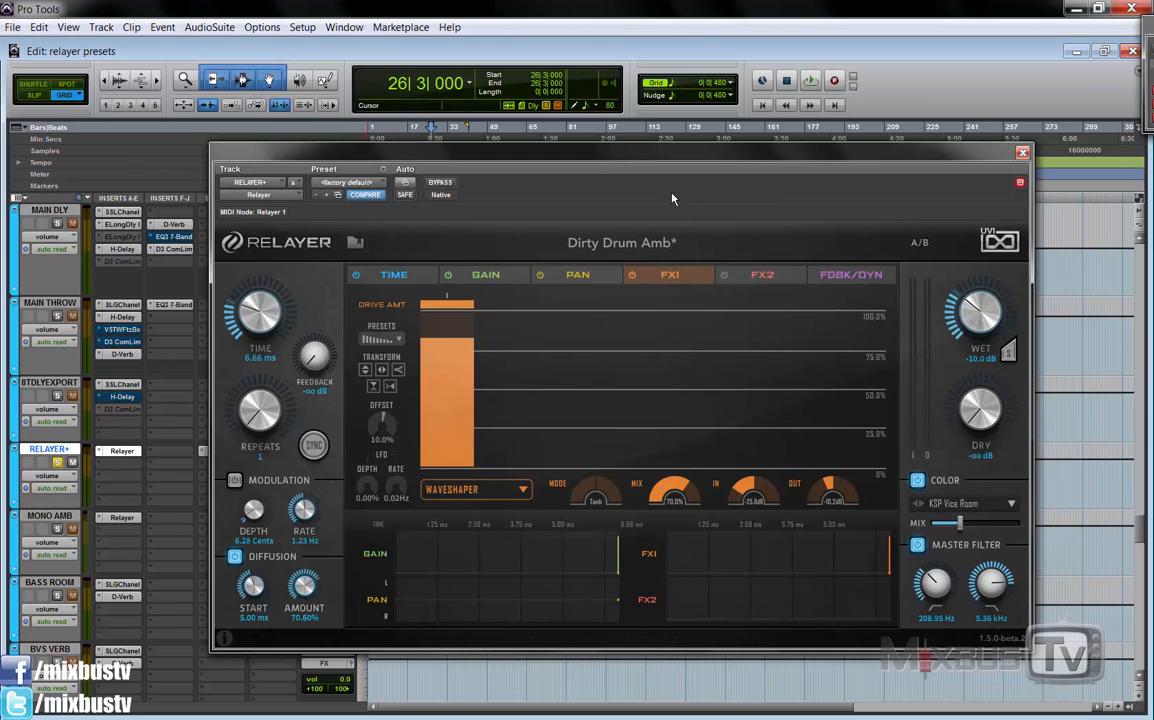
{"action": "key", "text": "space"}
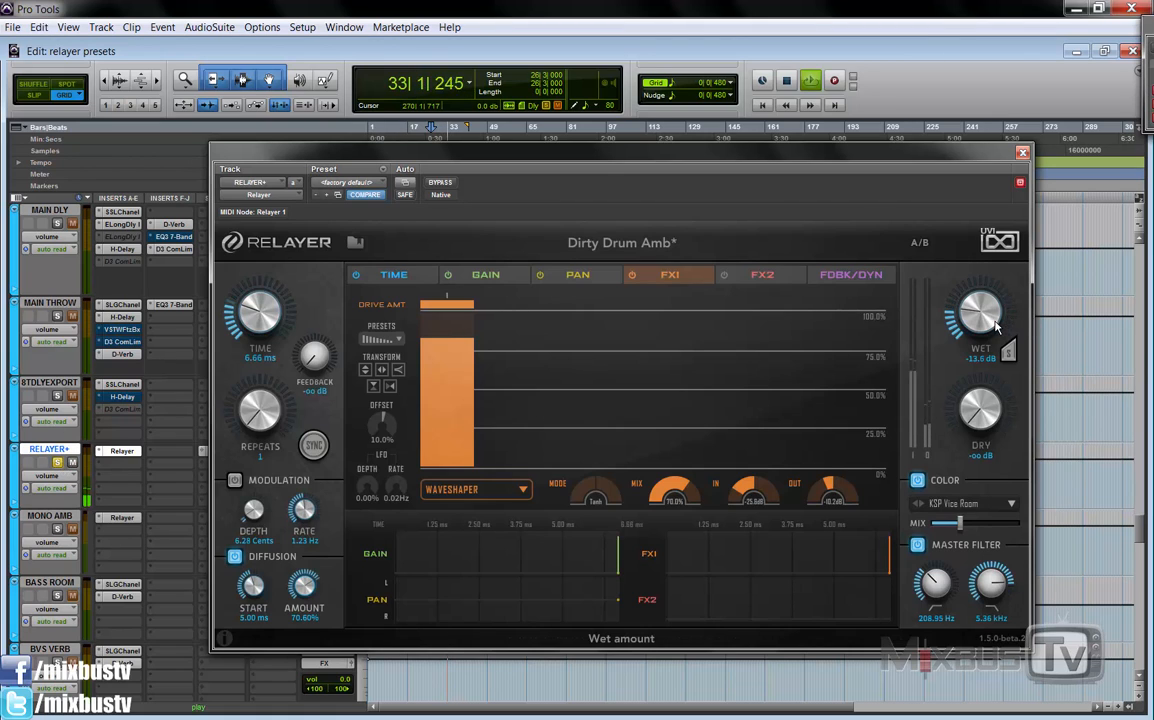
{"action": "key", "text": "space"}
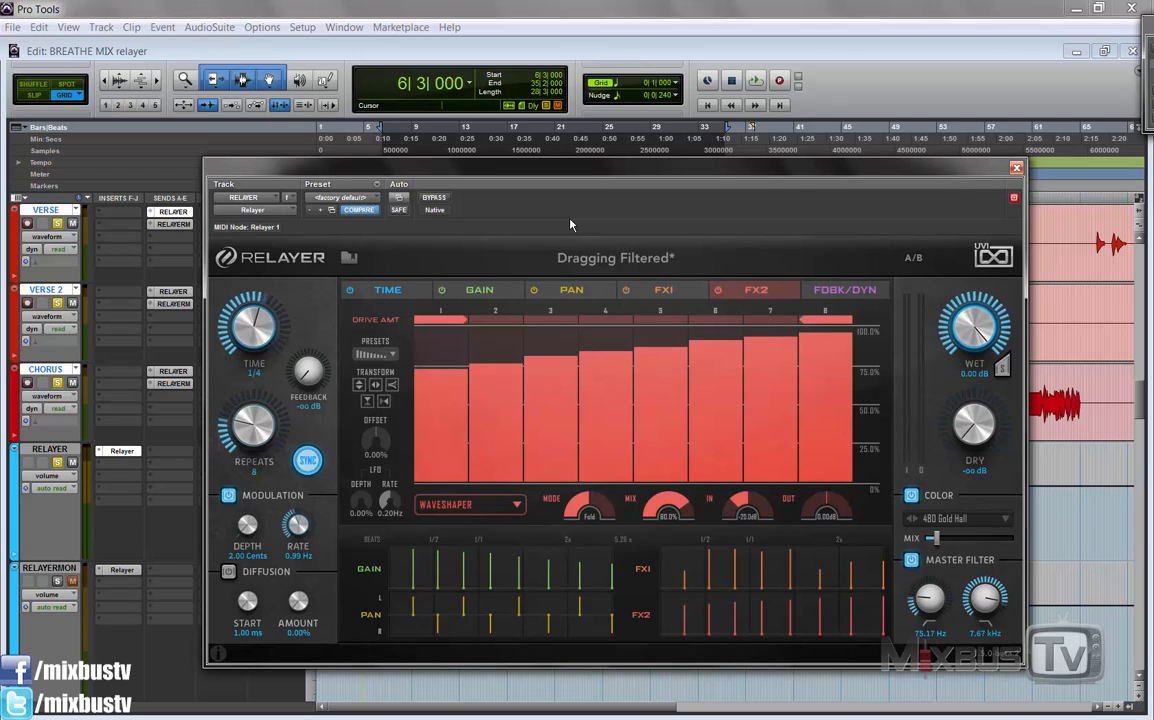
Step: Examine the Time, Pan, FX1 and FX2 sequences of Dragging Filtered and play the vocals through it
{"action": "left_click", "coordinate": [388, 290]}
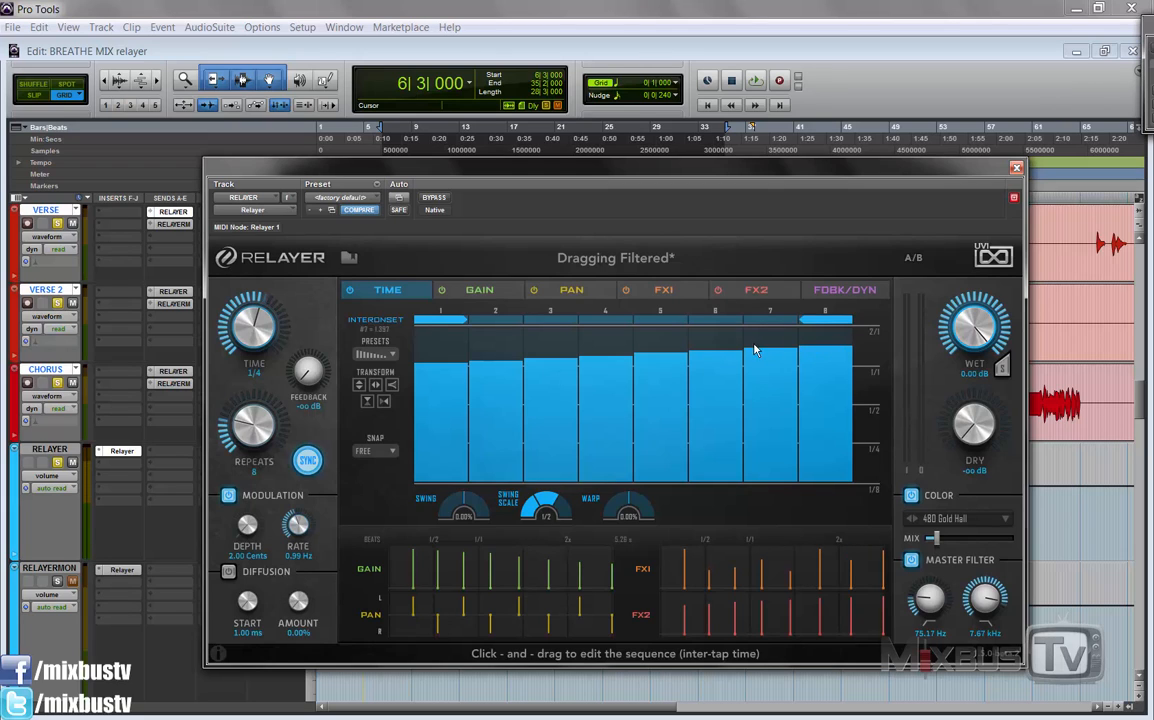
{"action": "left_click", "coordinate": [588, 290]}
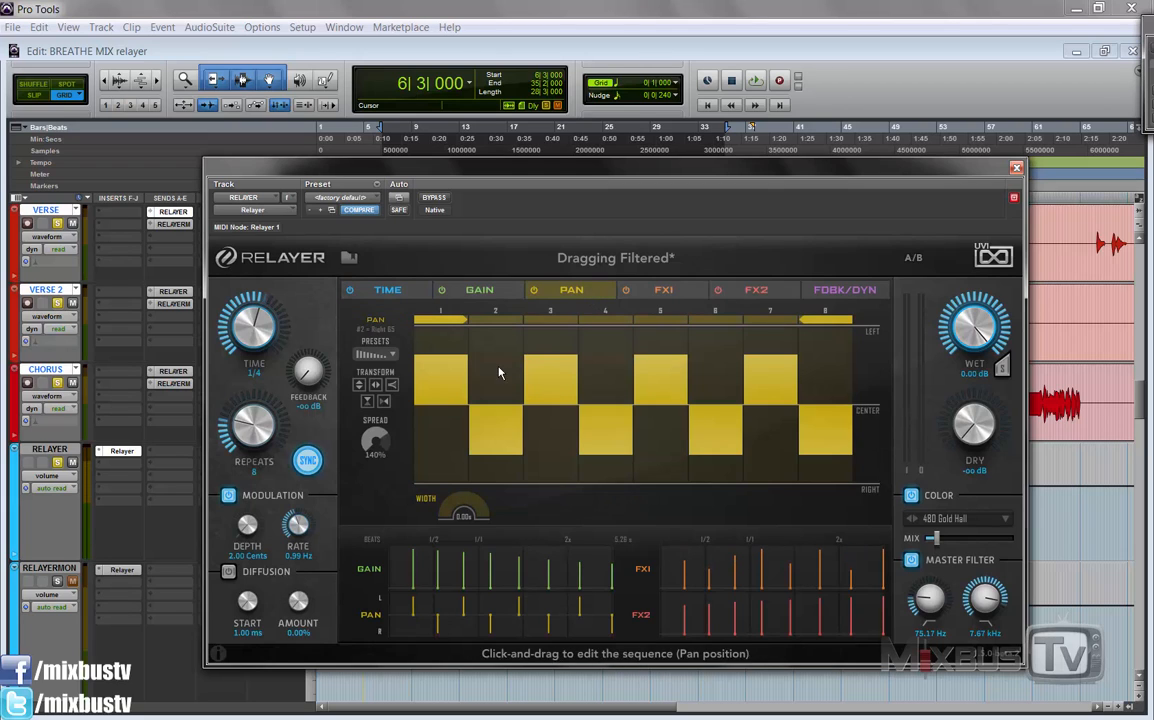
{"action": "left_click", "coordinate": [686, 294]}
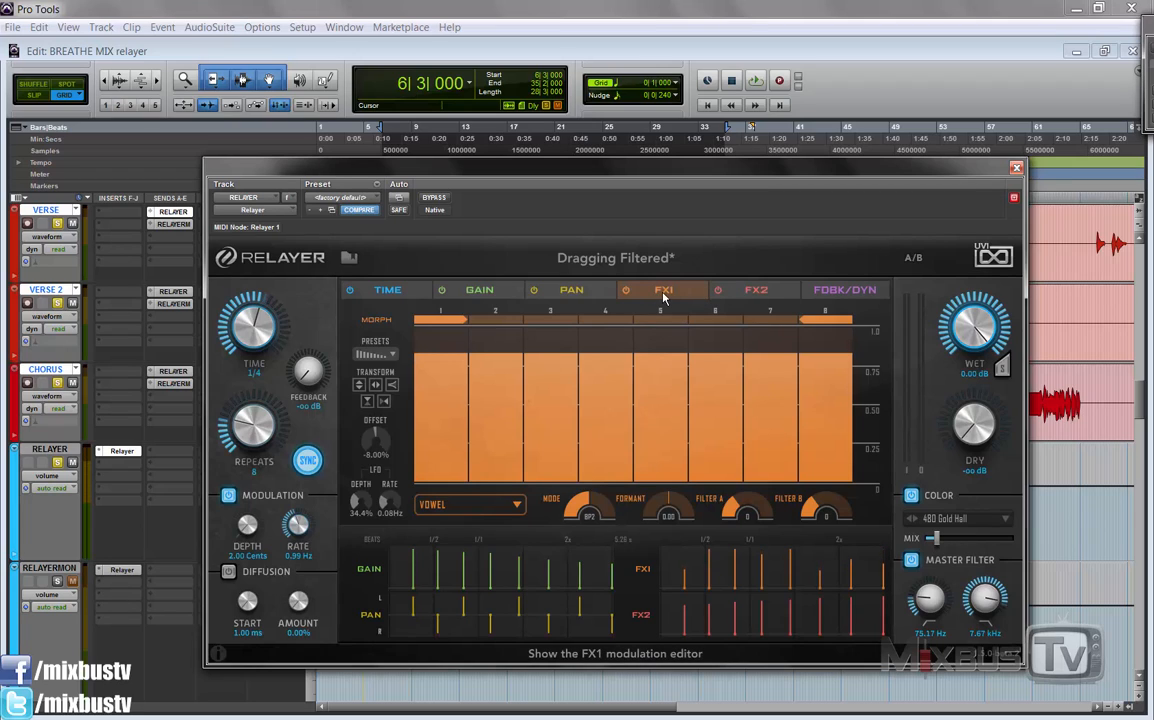
{"action": "left_click", "coordinate": [750, 292]}
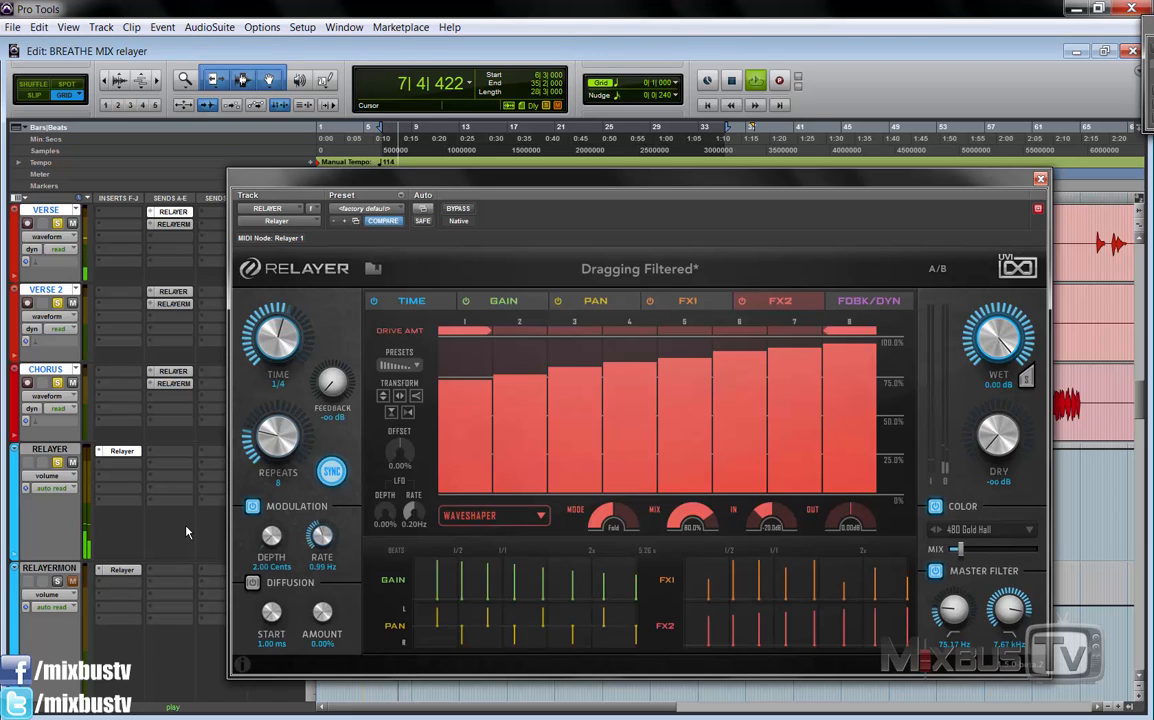
{"action": "key", "text": "space"}
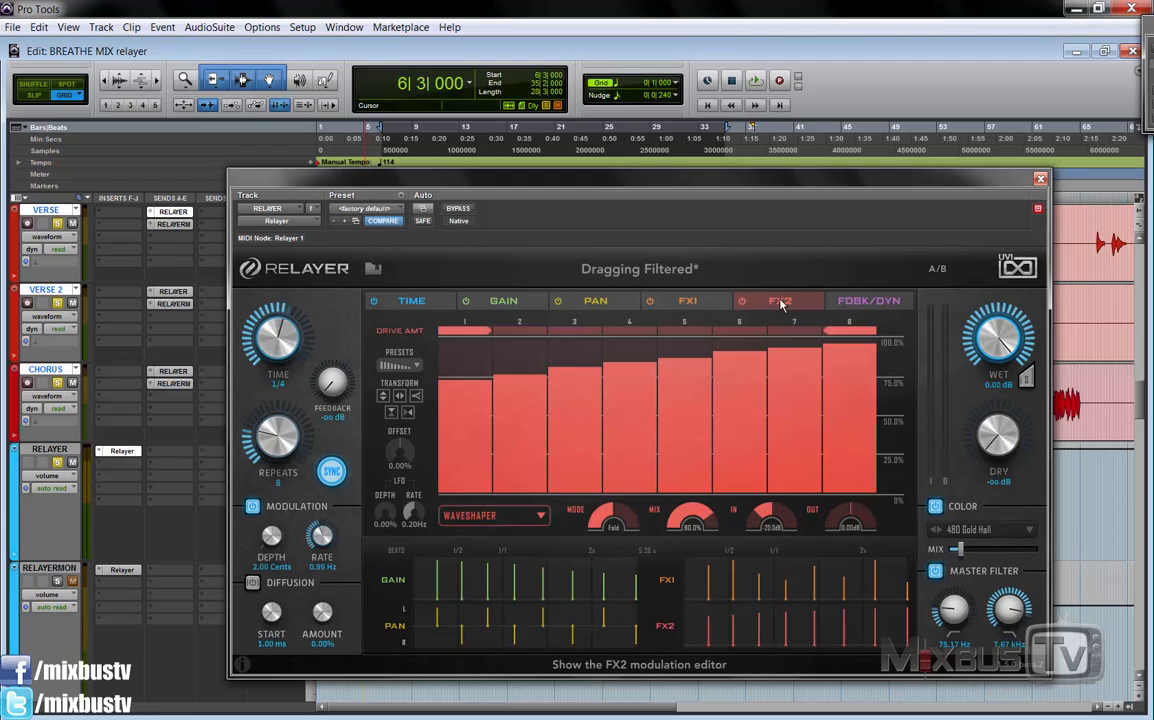
{"action": "left_click", "coordinate": [697, 303]}
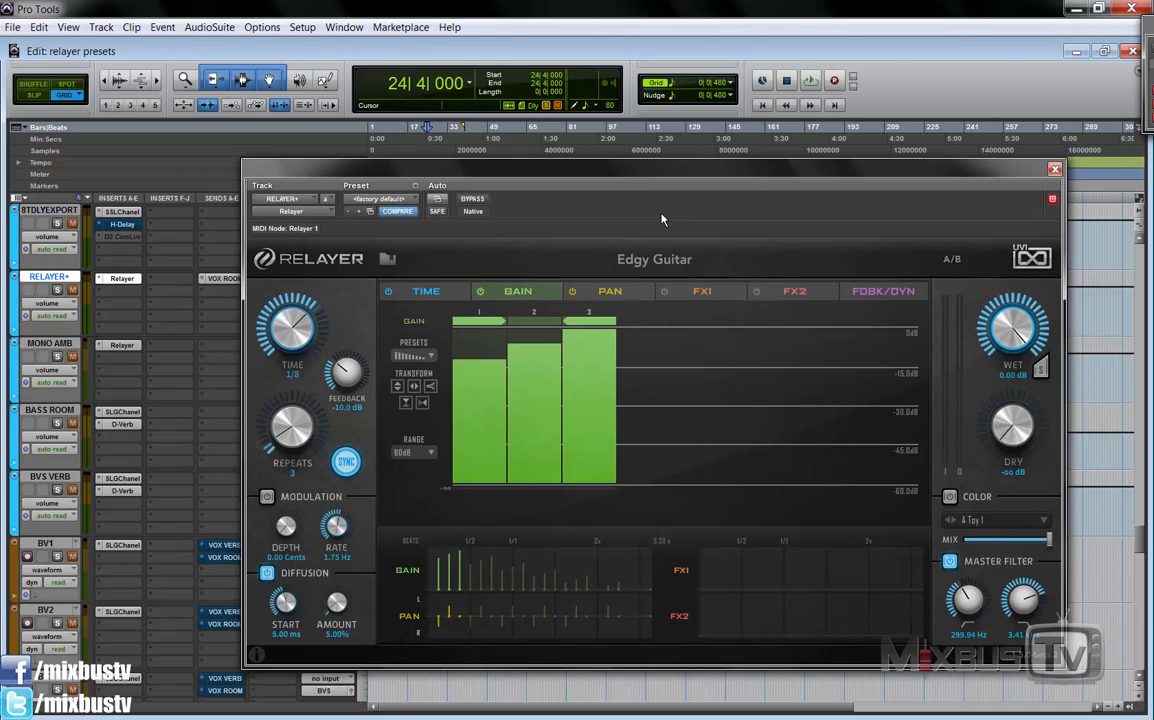
Step: Audition Edgy Guitar within the mix and again with the RELAYER+ track soloed
{"action": "key", "text": "space"}
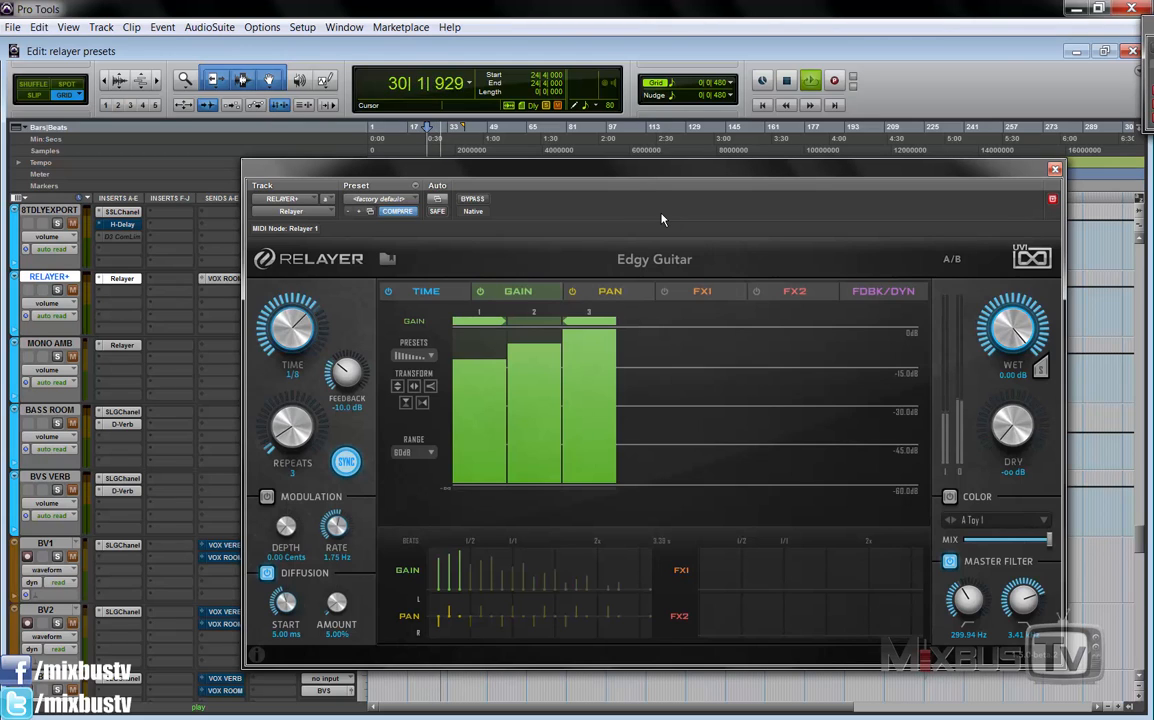
{"action": "key", "text": "space"}
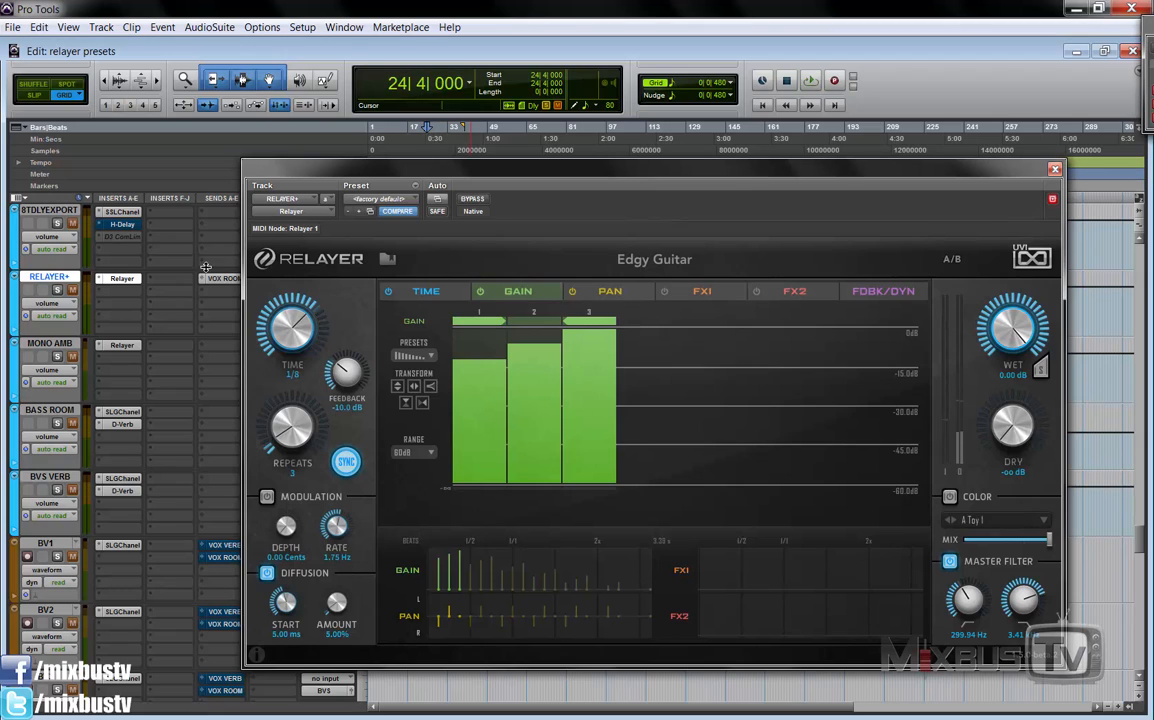
{"action": "left_click", "coordinate": [58, 291]}
{"action": "key", "text": "space"}
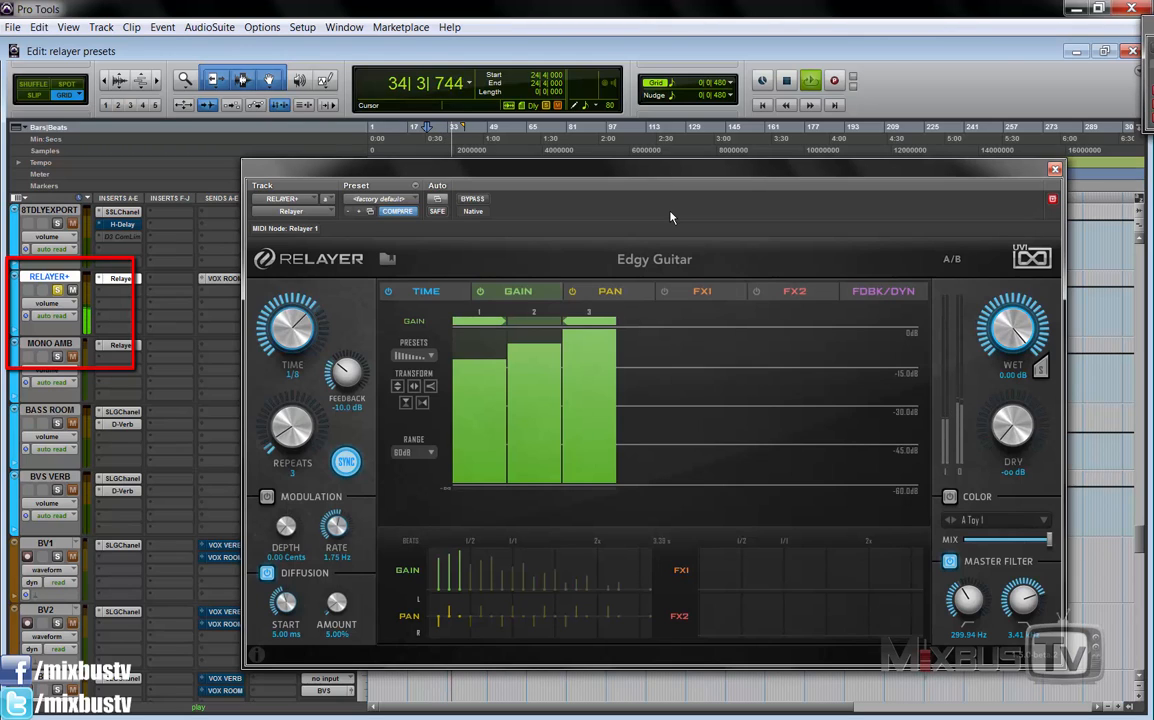
{"action": "left_click", "coordinate": [74, 291]}
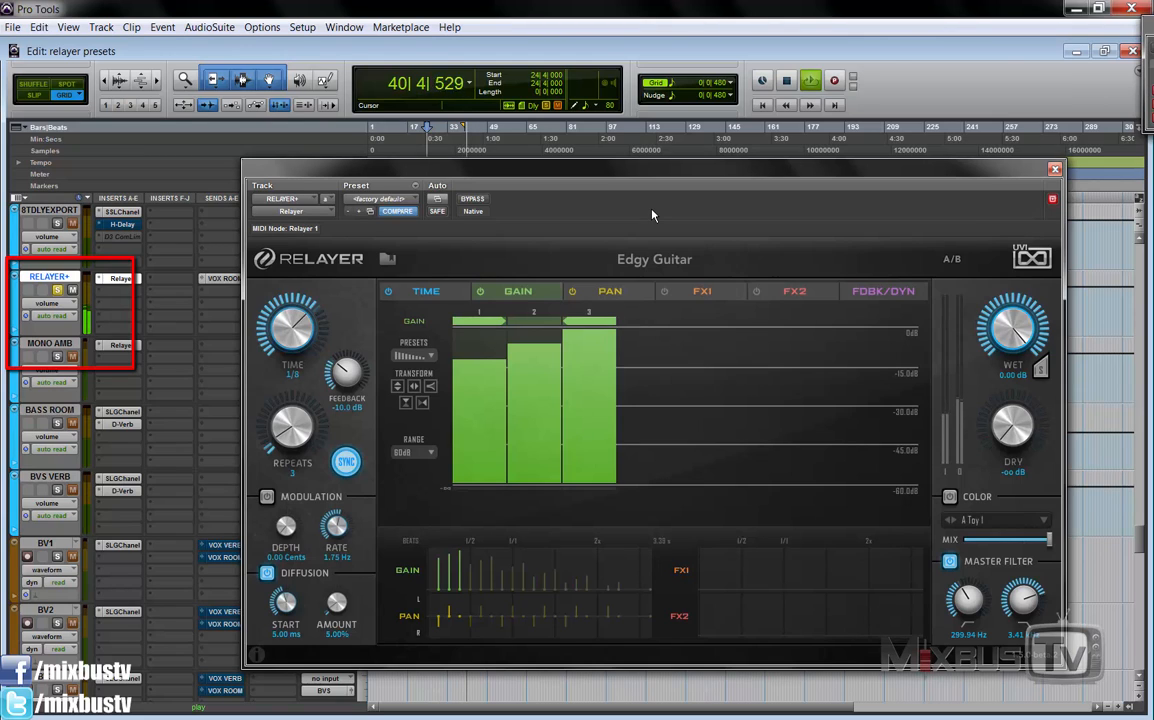
{"action": "key", "text": "space"}
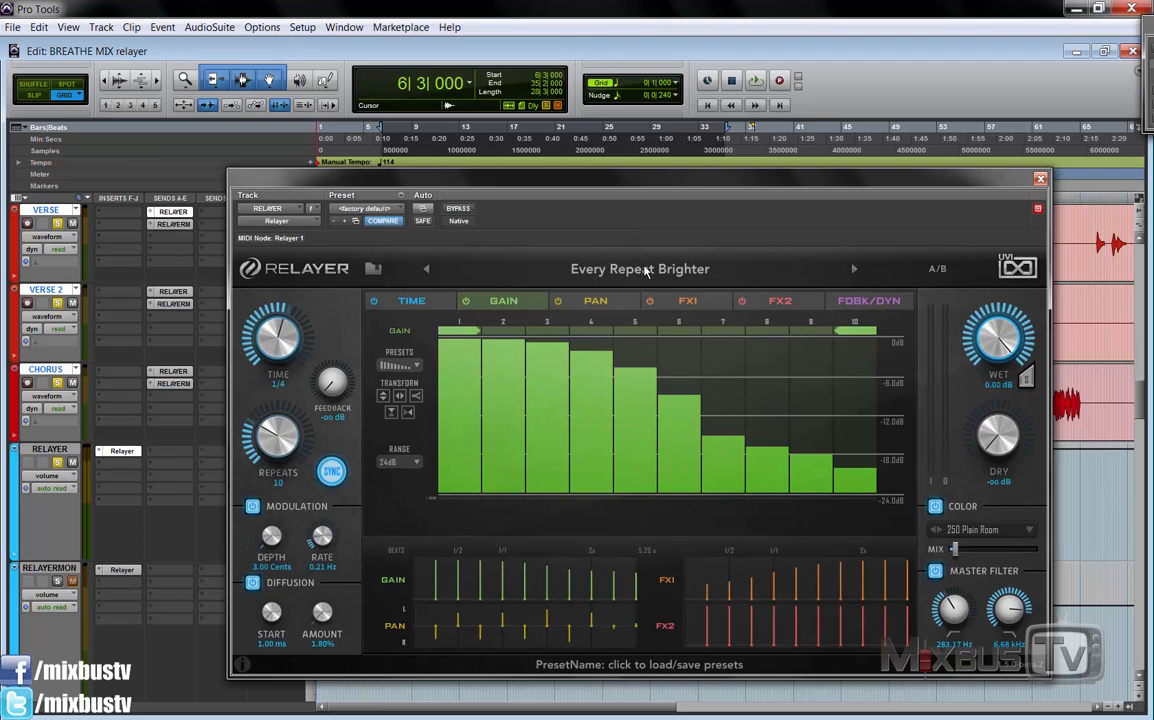
Step: Switch to Every Repeat Darker and back to Every Repeat Brighter, and audition the latter on the vocals
{"action": "left_click", "coordinate": [852, 269]}
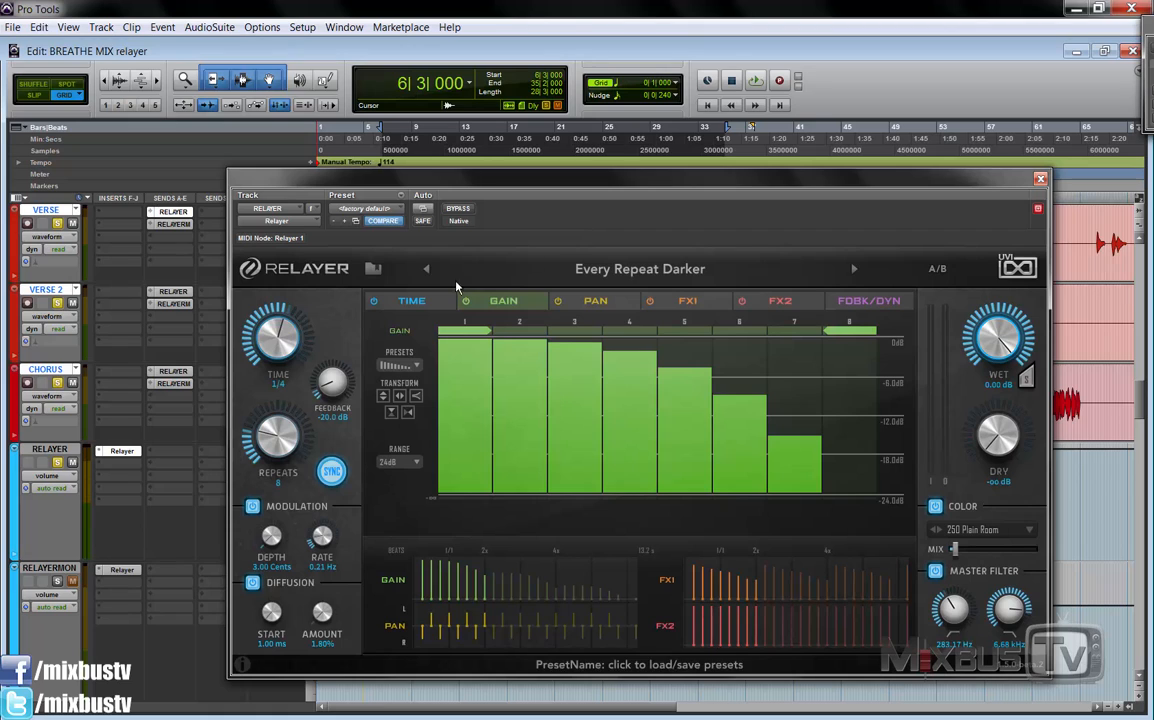
{"action": "left_click", "coordinate": [391, 260]}
{"action": "key", "text": "space"}
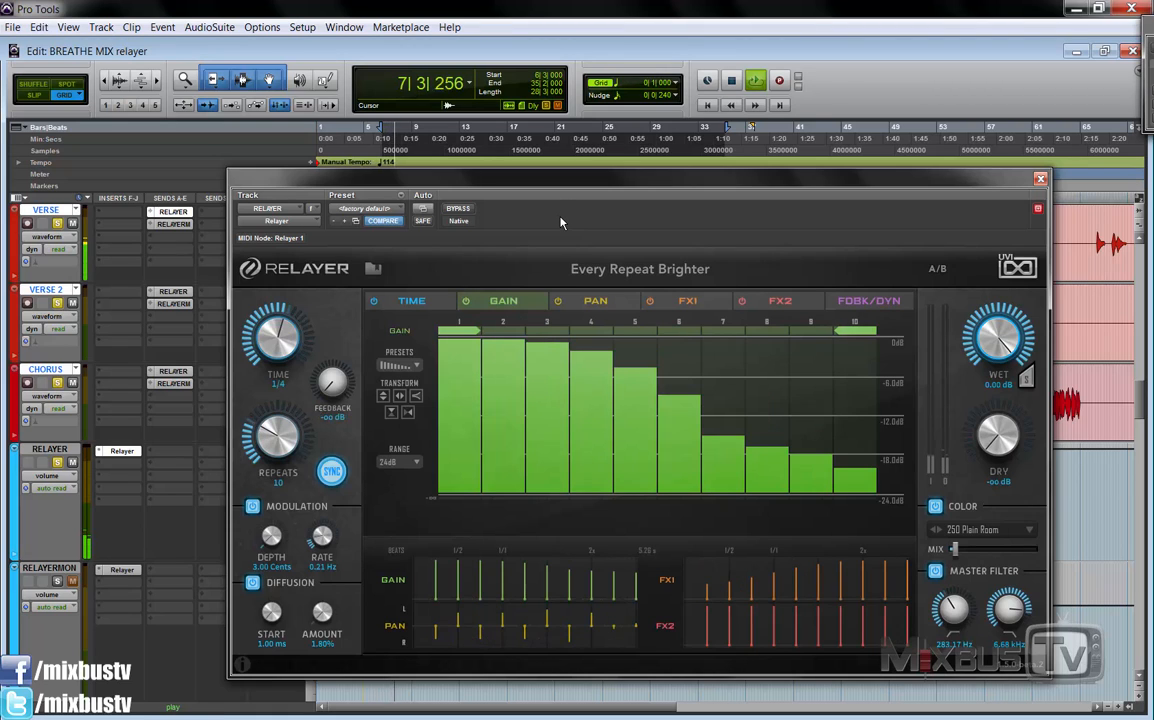
{"action": "key", "text": "space"}
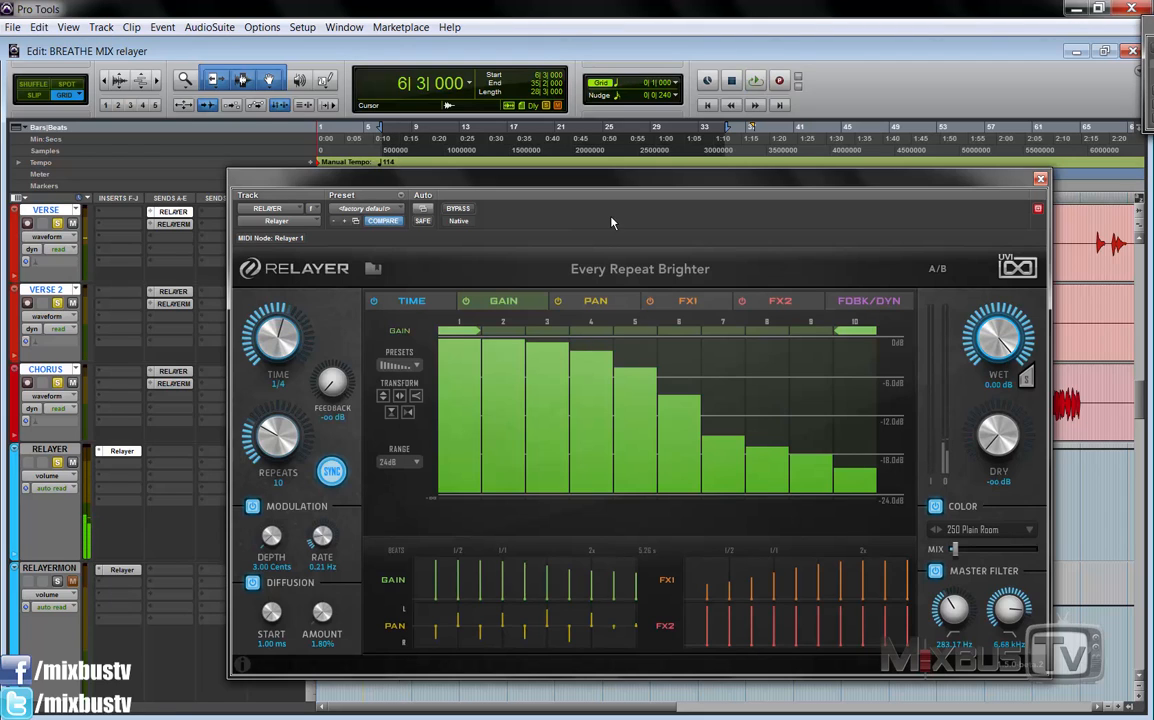
Step: Examine the FX1 cutoff, Pan and FX2 waveshaper sequences of Every Repeat Brighter and play the vocals through it
{"action": "left_click", "coordinate": [704, 308]}
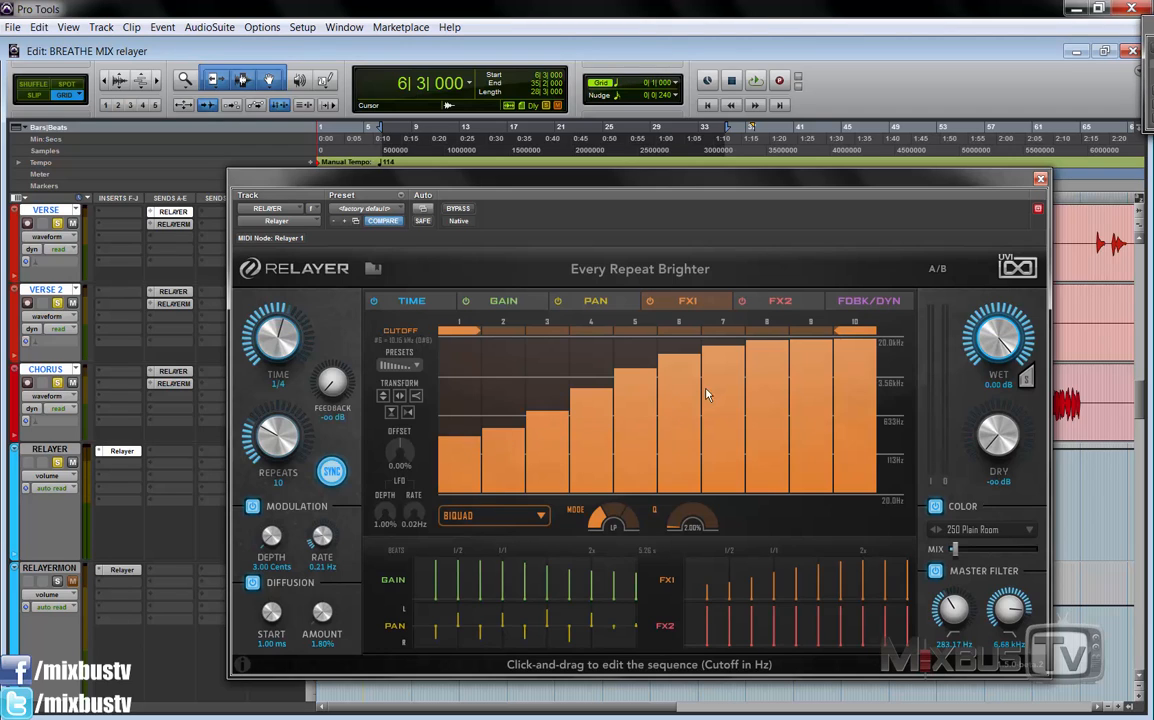
{"action": "key", "text": "space"}
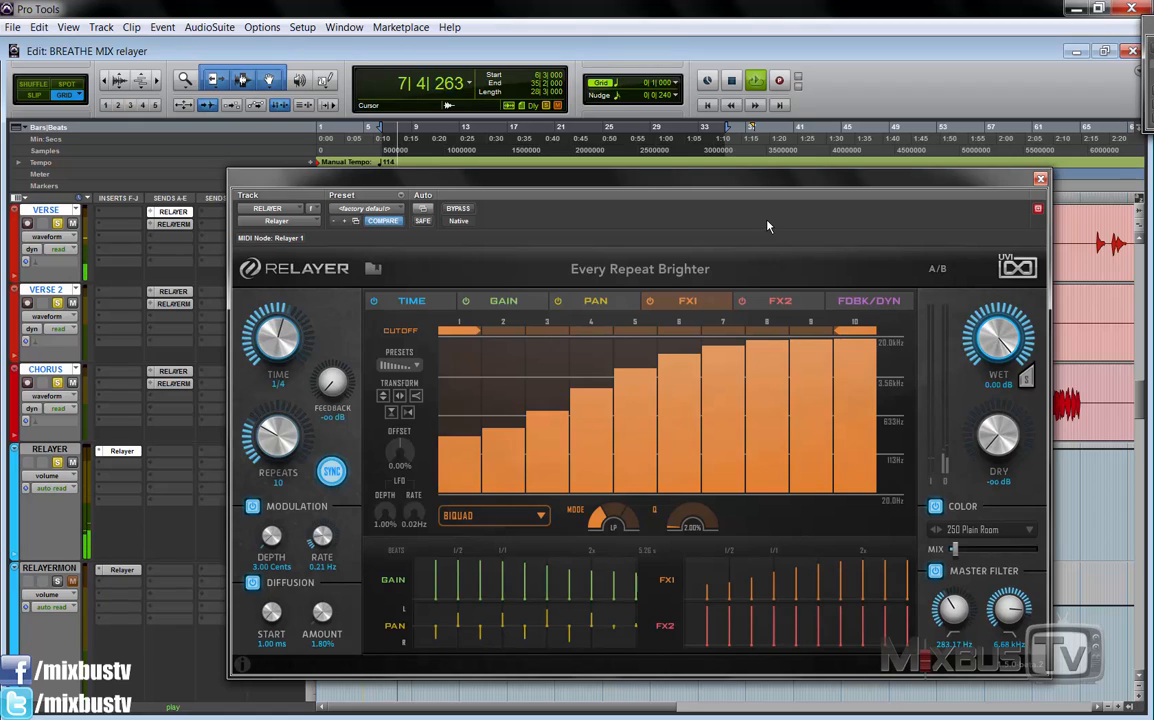
{"action": "key", "text": "space"}
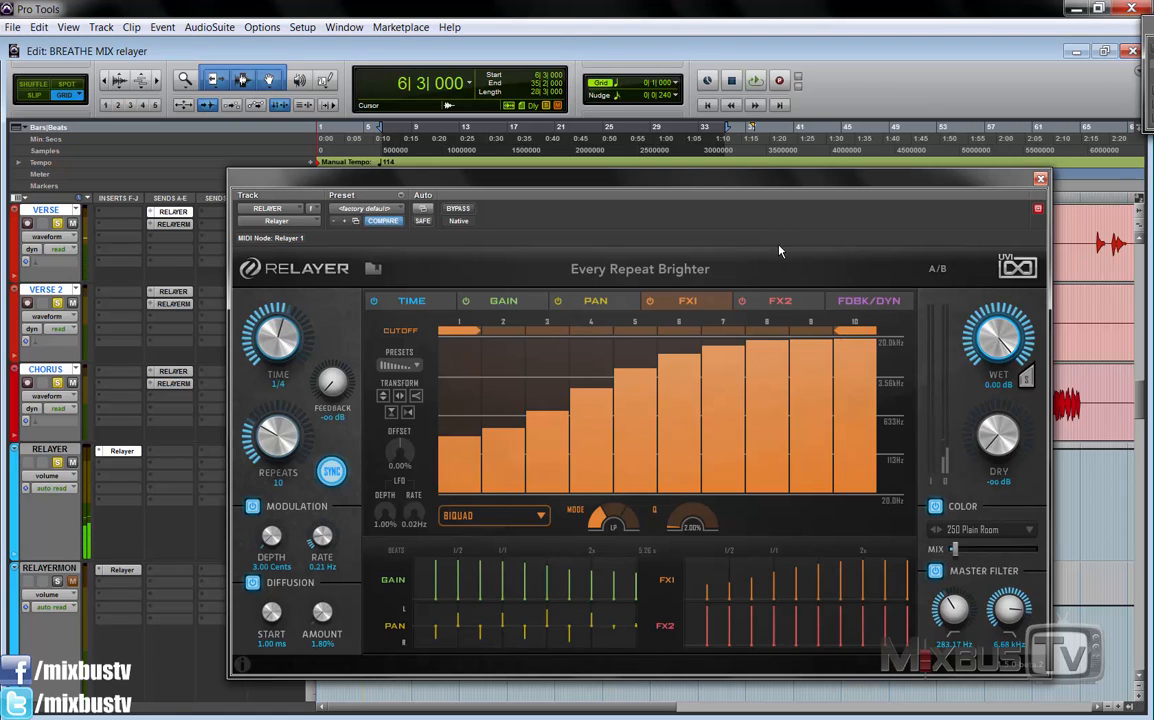
{"action": "mouse_move", "coordinate": [785, 272]}
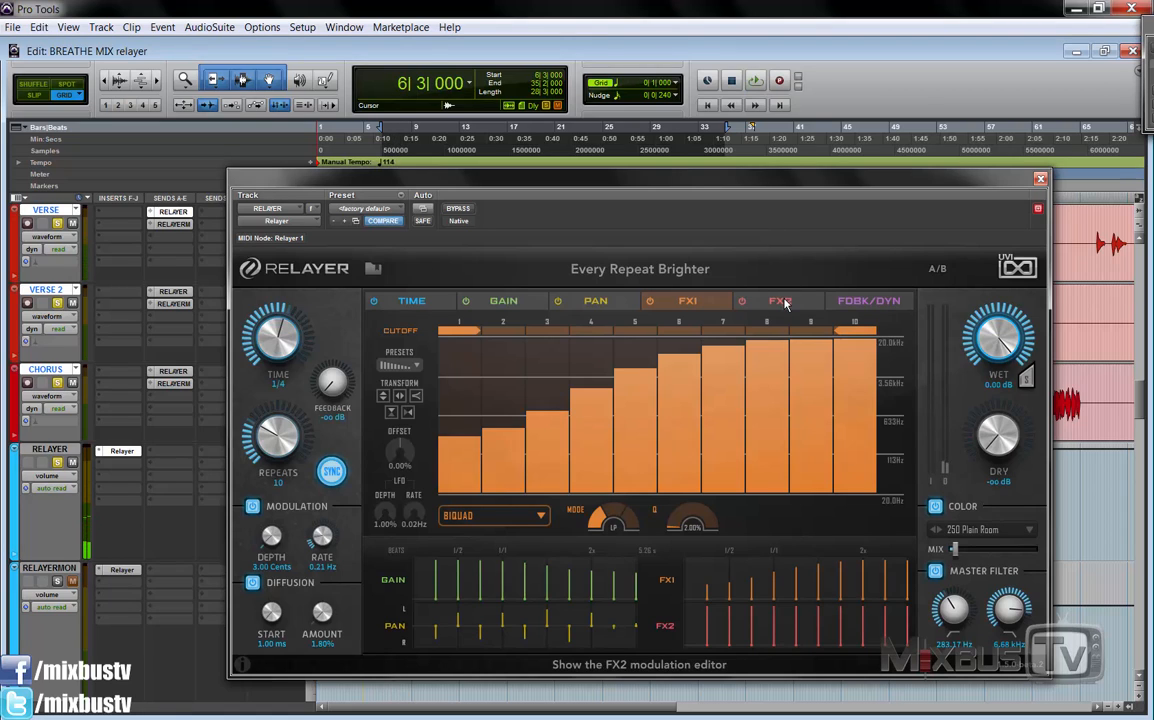
{"action": "left_click", "coordinate": [610, 305]}
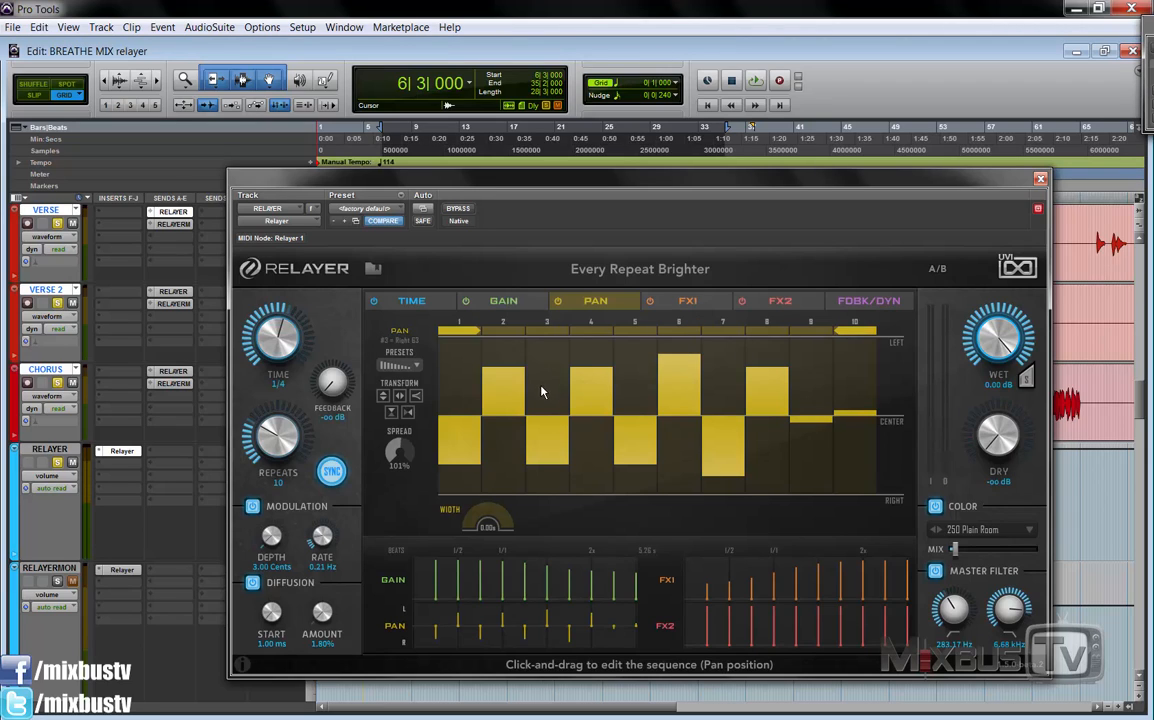
{"action": "left_click", "coordinate": [780, 300]}
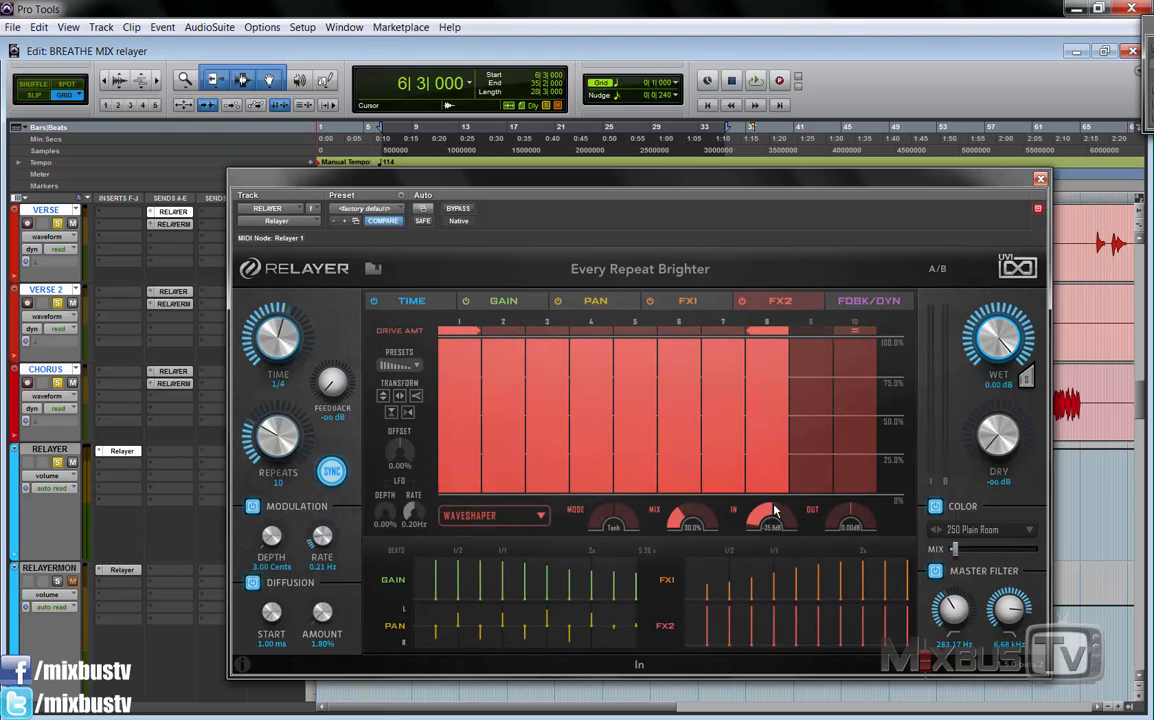
{"action": "left_click_drag", "start_coordinate": [774, 511], "coordinate": [757, 521]}
{"action": "left_click_drag", "start_coordinate": [766, 514], "coordinate": [749, 526]}
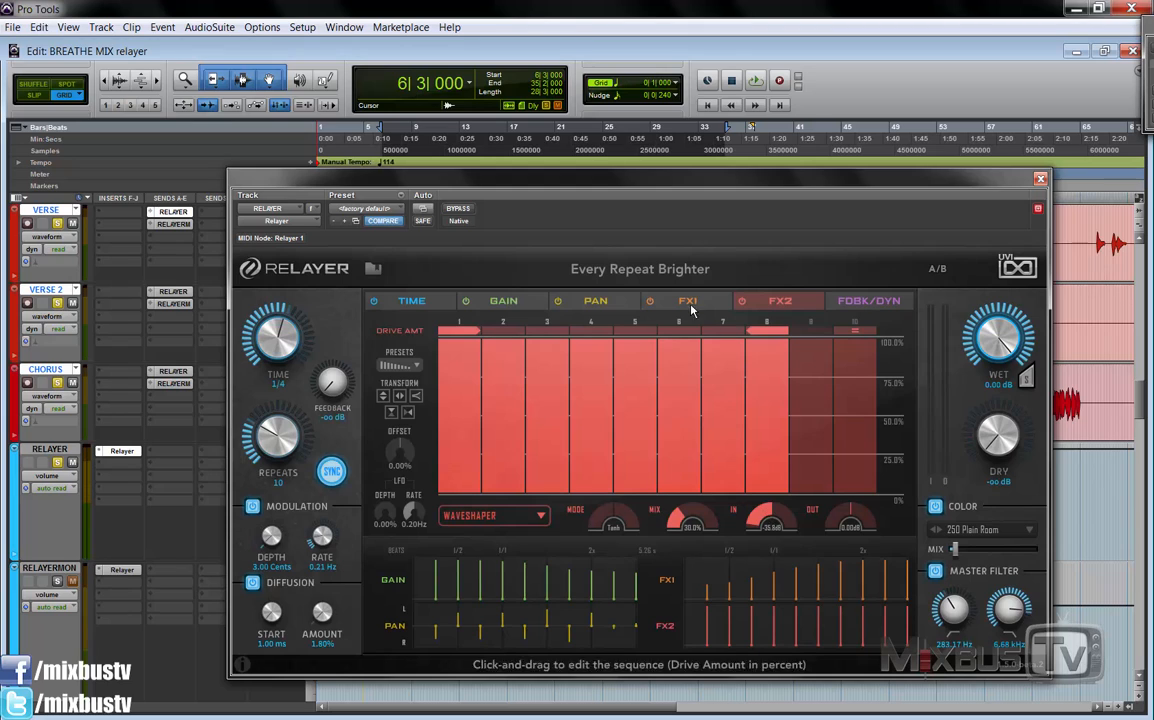
Step: Load the Every Repeat Darker preset, show its FX1 cutoff sequence, and audition it on the vocals
{"action": "left_click", "coordinate": [853, 270]}
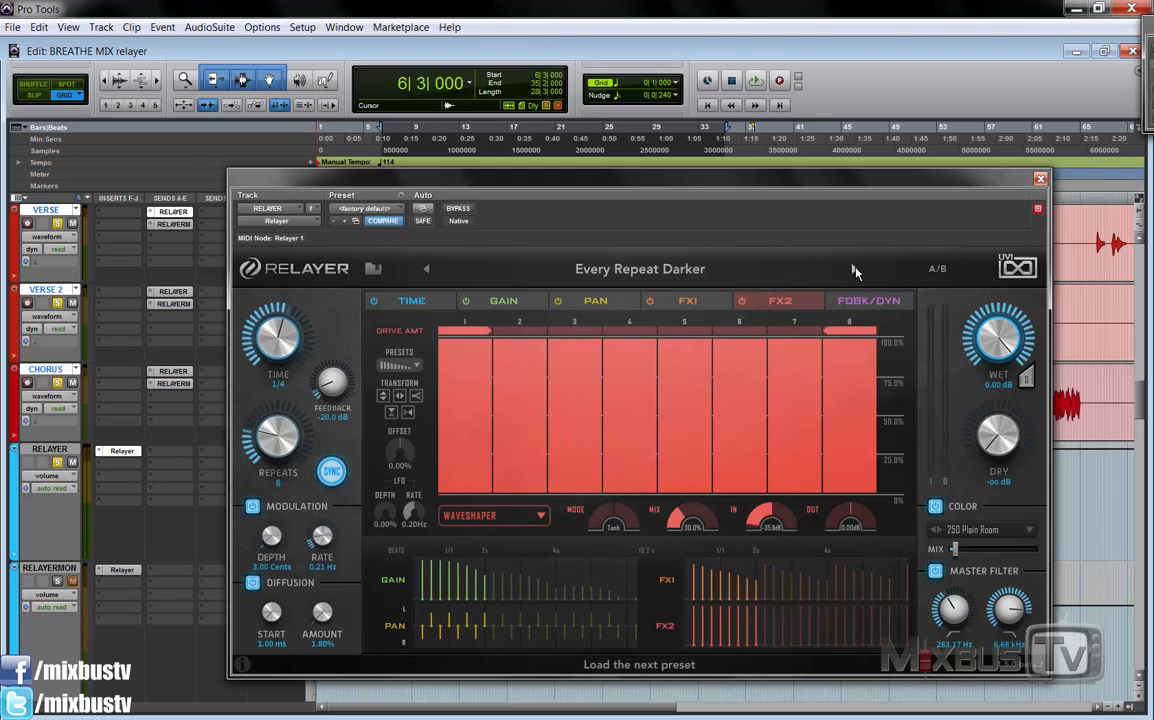
{"action": "left_click", "coordinate": [683, 300]}
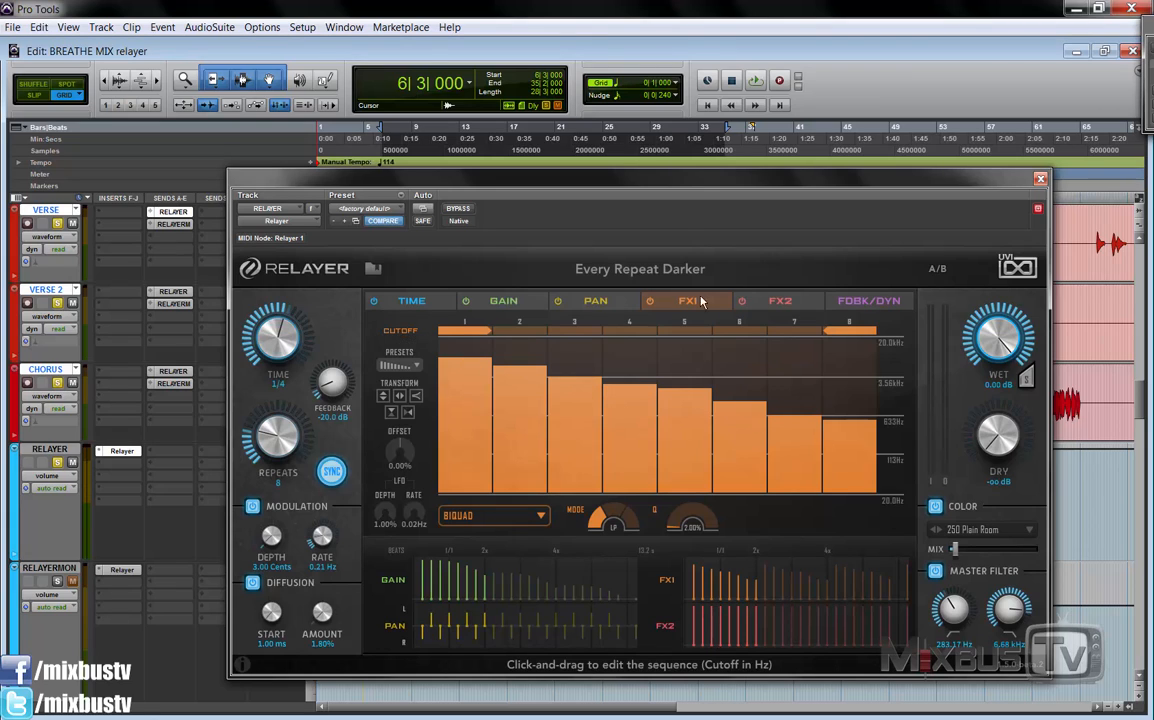
{"action": "key", "text": "space"}
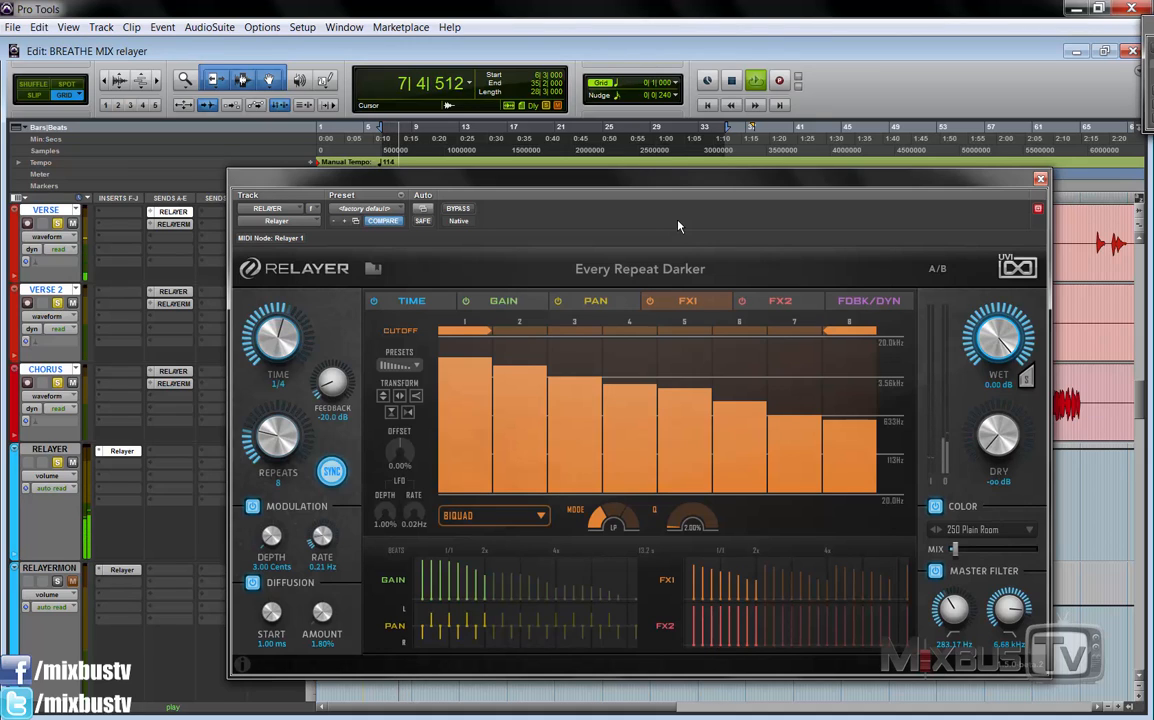
{"action": "key", "text": "space"}
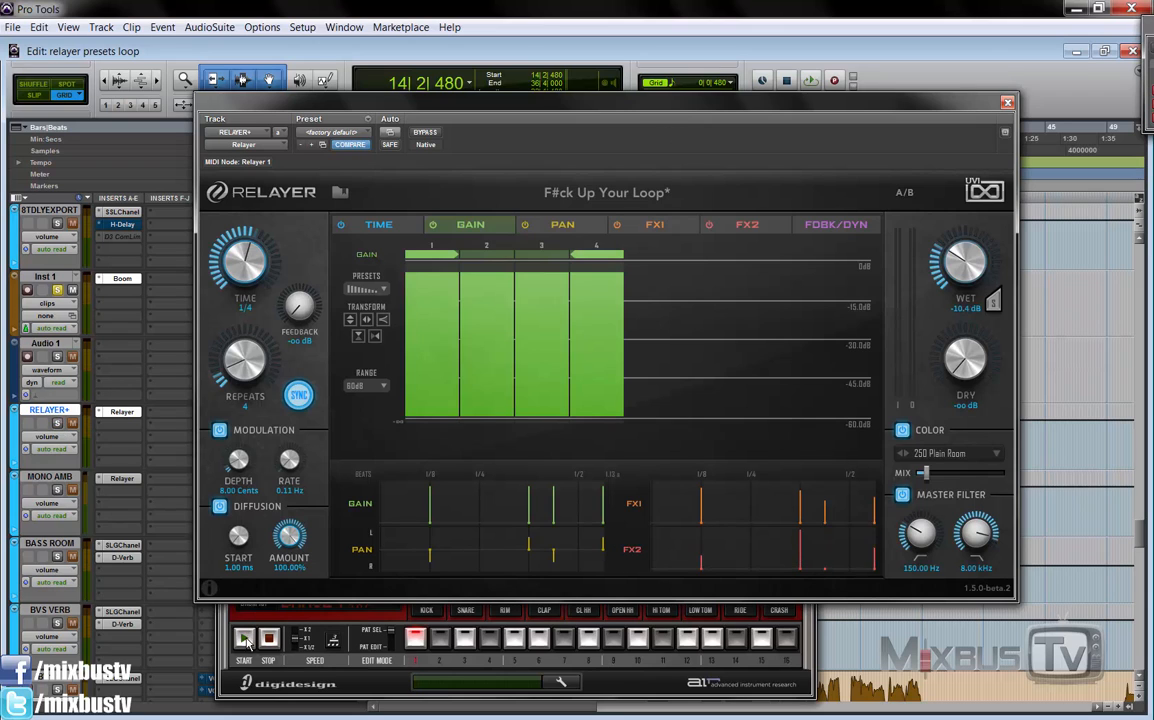
Step: Audition F#ck Up Your Loop on the Boom drum pattern with RELAYER+ soloed, and set the wet level to about -11.6 dB
{"action": "left_click", "coordinate": [257, 612]}
{"action": "left_click", "coordinate": [676, 160]}
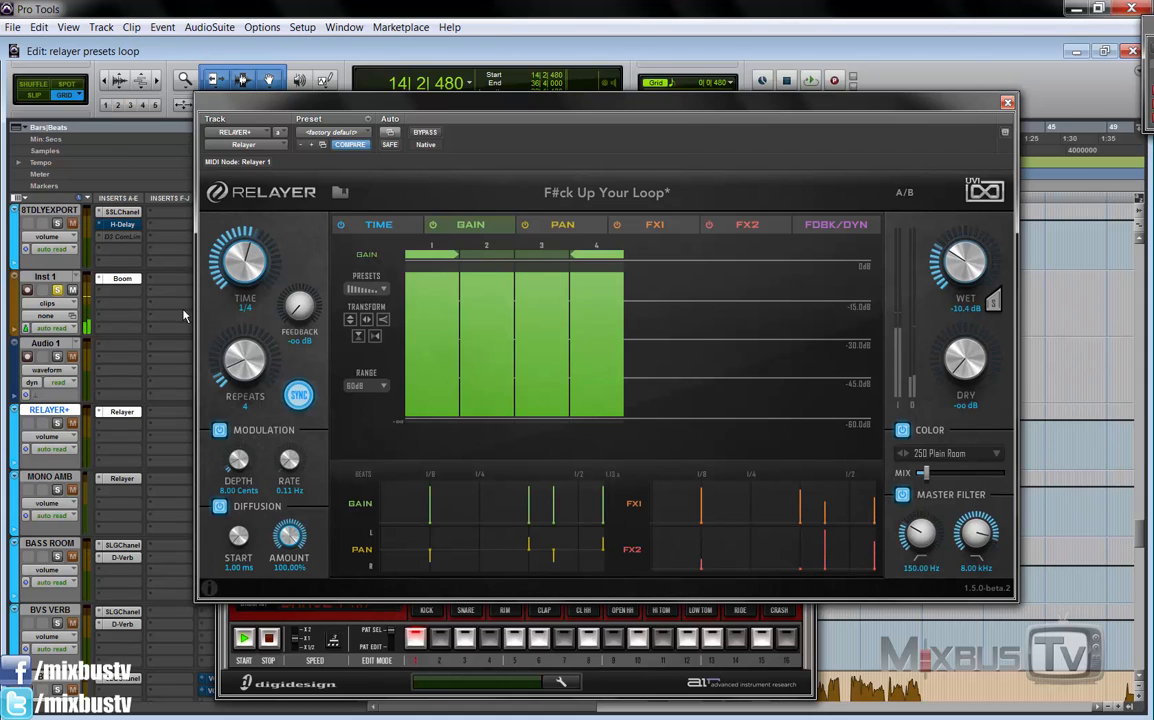
{"action": "left_click", "coordinate": [57, 423]}
{"action": "left_click", "coordinate": [58, 423]}
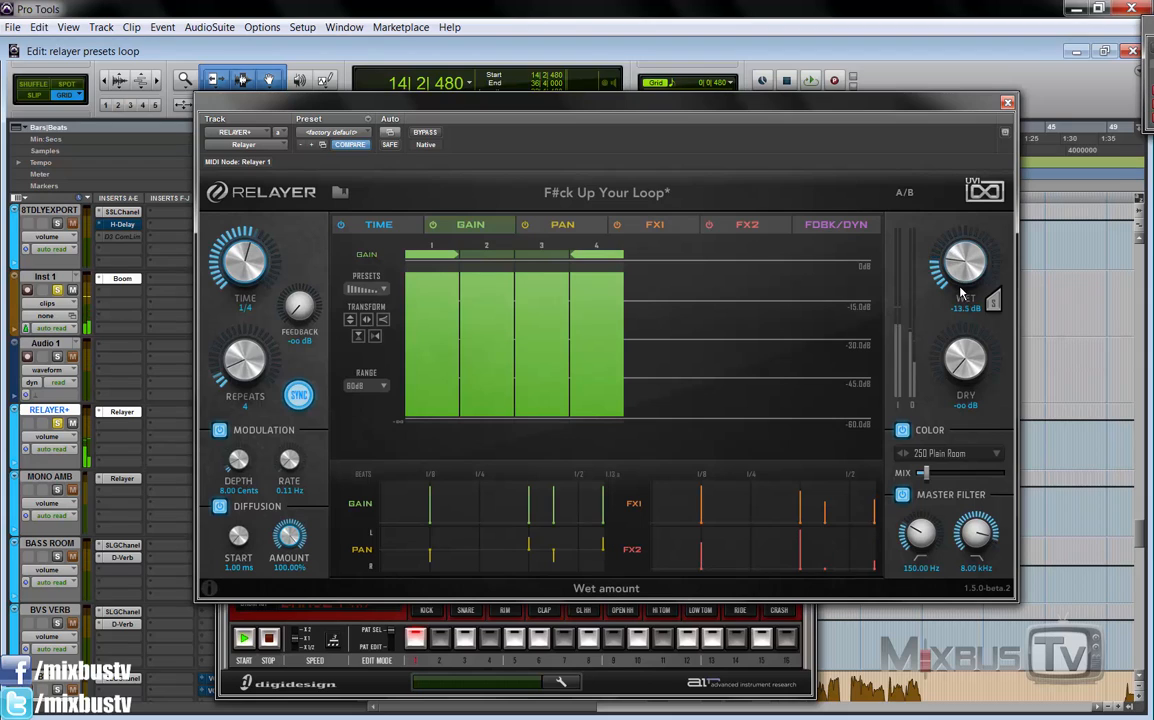
{"action": "mouse_move", "coordinate": [964, 284]}
{"action": "left_mouse_down"}
{"action": "mouse_move", "coordinate": [963, 300]}
{"action": "mouse_move", "coordinate": [967, 285]}
{"action": "left_mouse_up"}
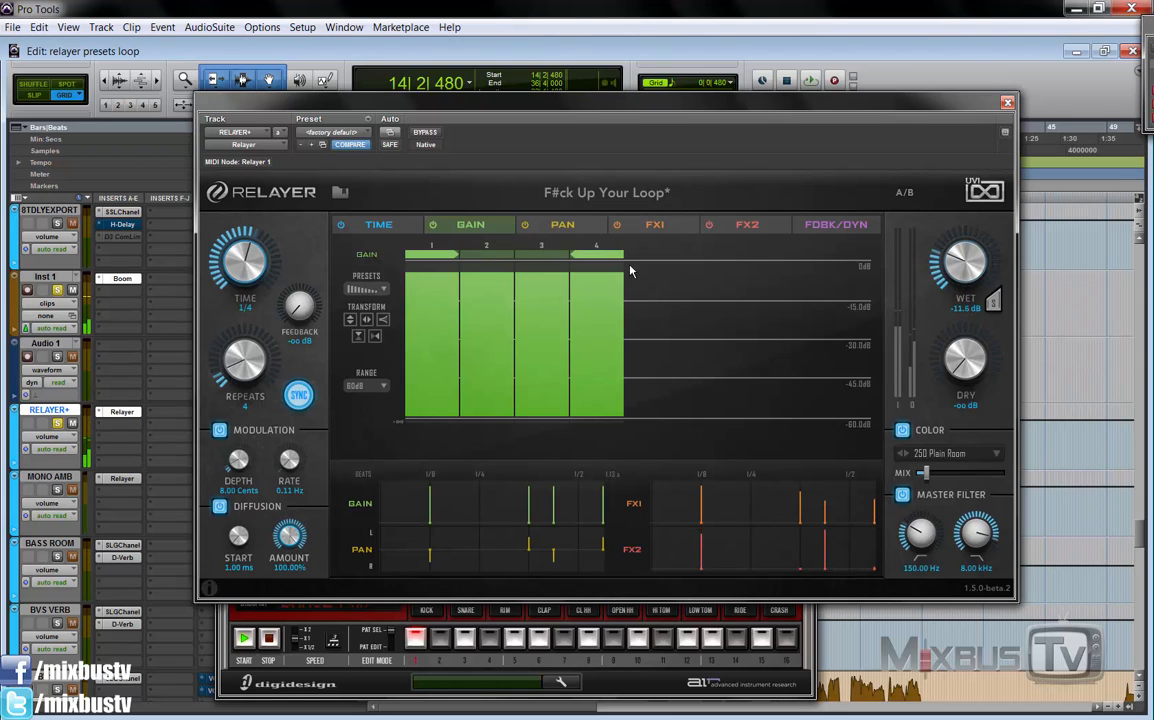
Step: Play the Boom loop through F#ck Up Your Loop and examine its Pan, FX1 cutoff and FX2 waveshaper sequences
{"action": "key", "text": "space"}
{"action": "key", "text": "space"}
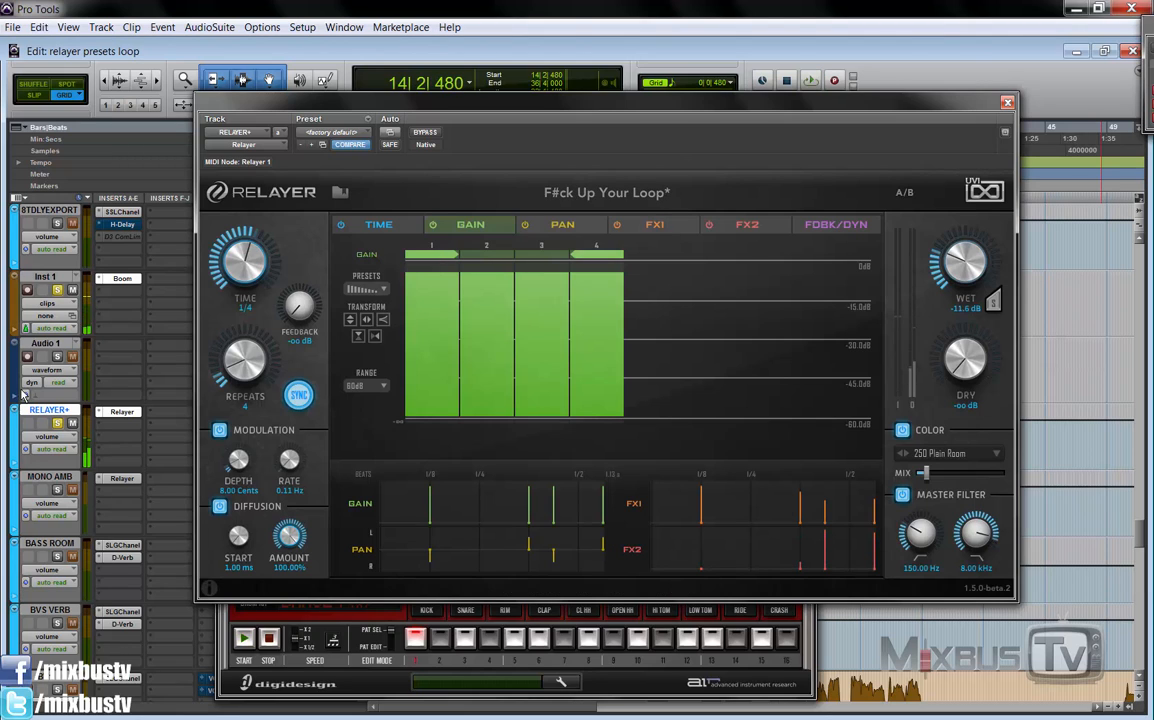
{"action": "left_click", "coordinate": [580, 230]}
{"action": "left_click", "coordinate": [658, 226]}
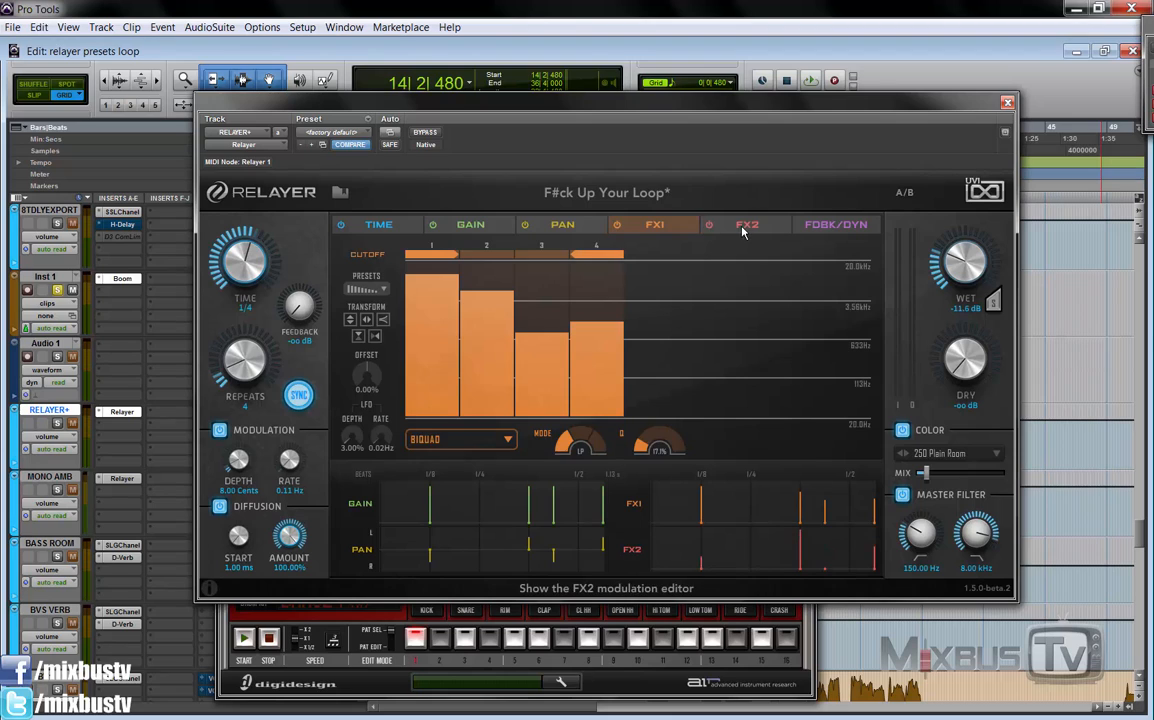
{"action": "left_click", "coordinate": [747, 226]}
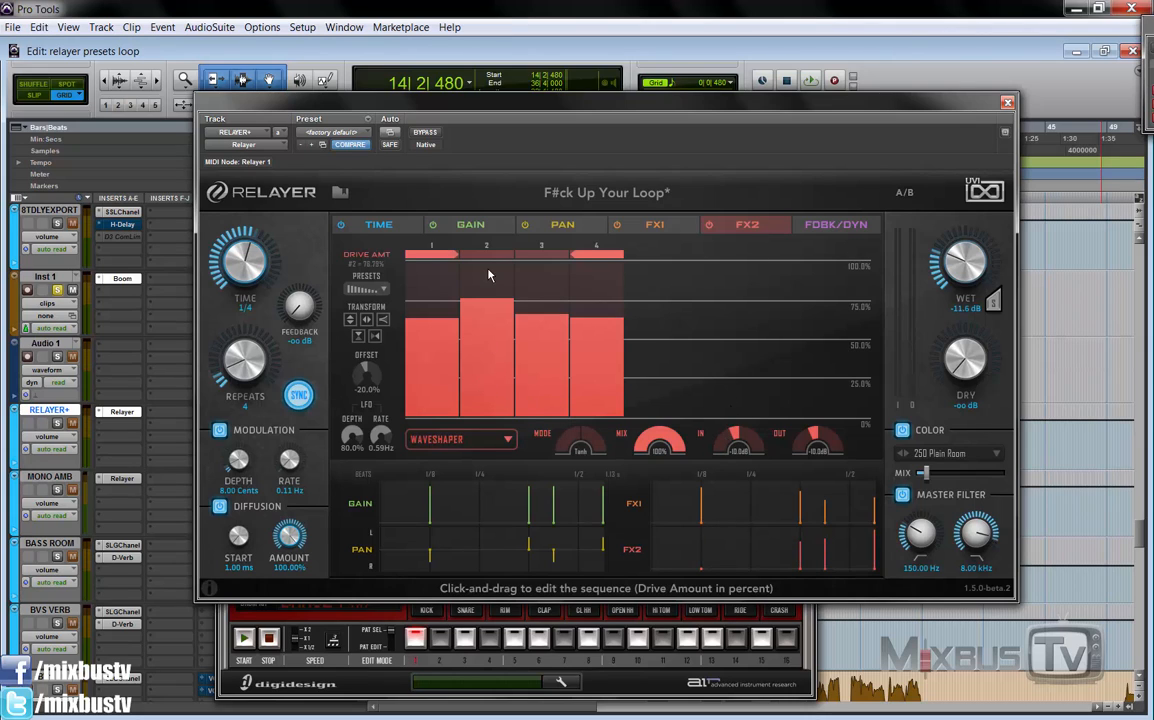
Step: Load the A Billion 076 preset in Boom and play its pattern through F#ck Up Your Loop
{"action": "left_click", "coordinate": [323, 622]}
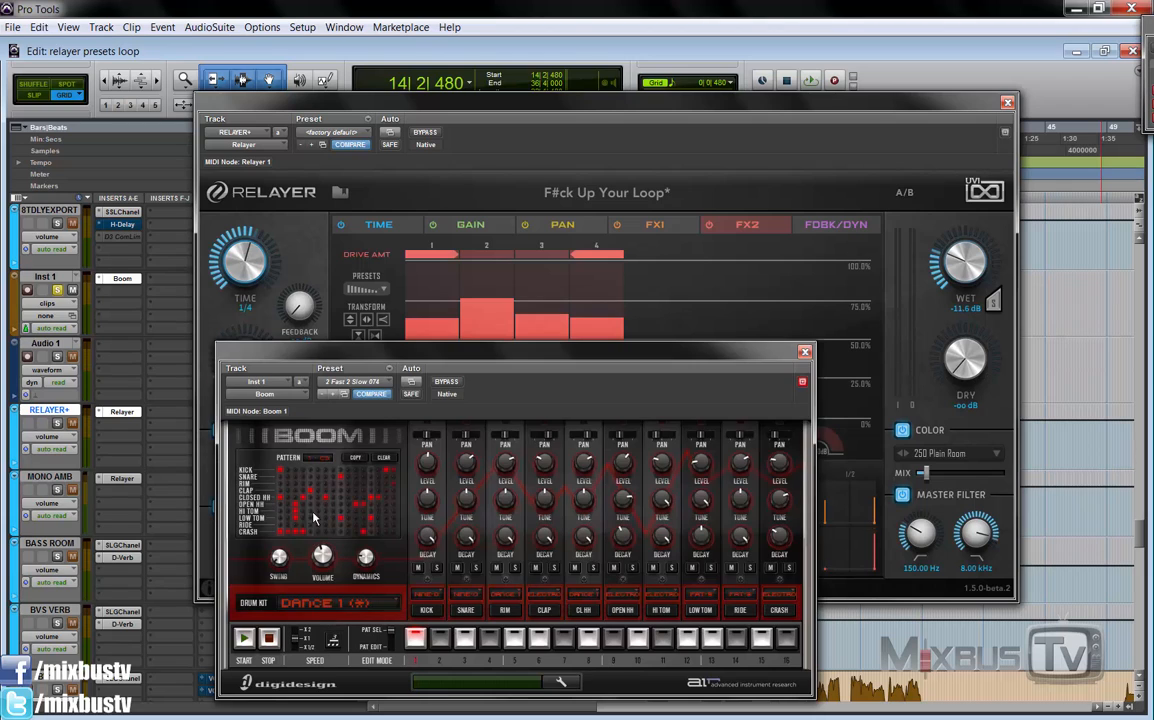
{"action": "left_click", "coordinate": [334, 394]}
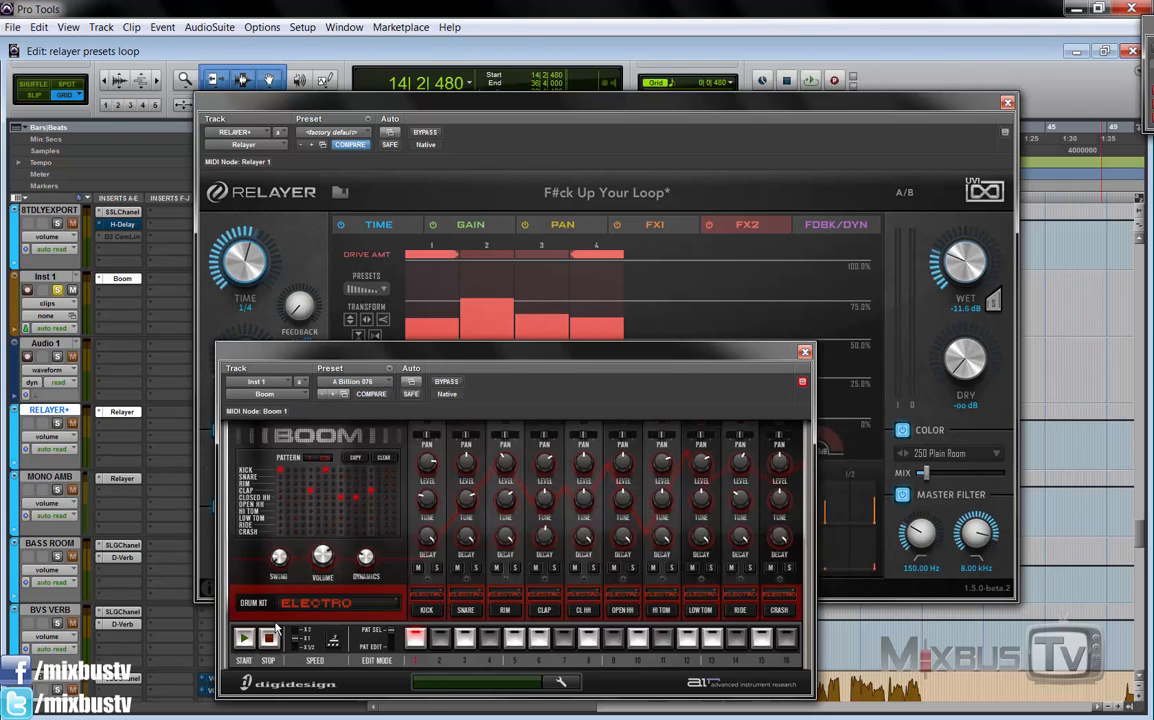
{"action": "left_click", "coordinate": [246, 639]}
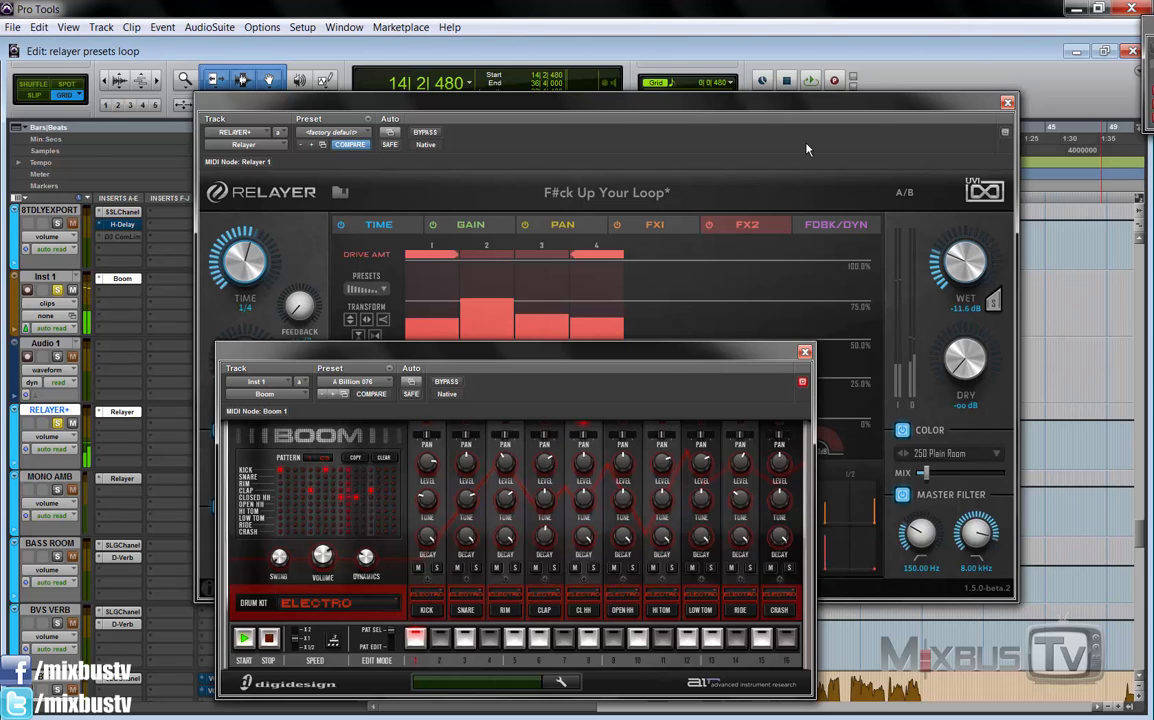
{"action": "left_click", "coordinate": [728, 132]}
{"action": "key", "text": "space"}
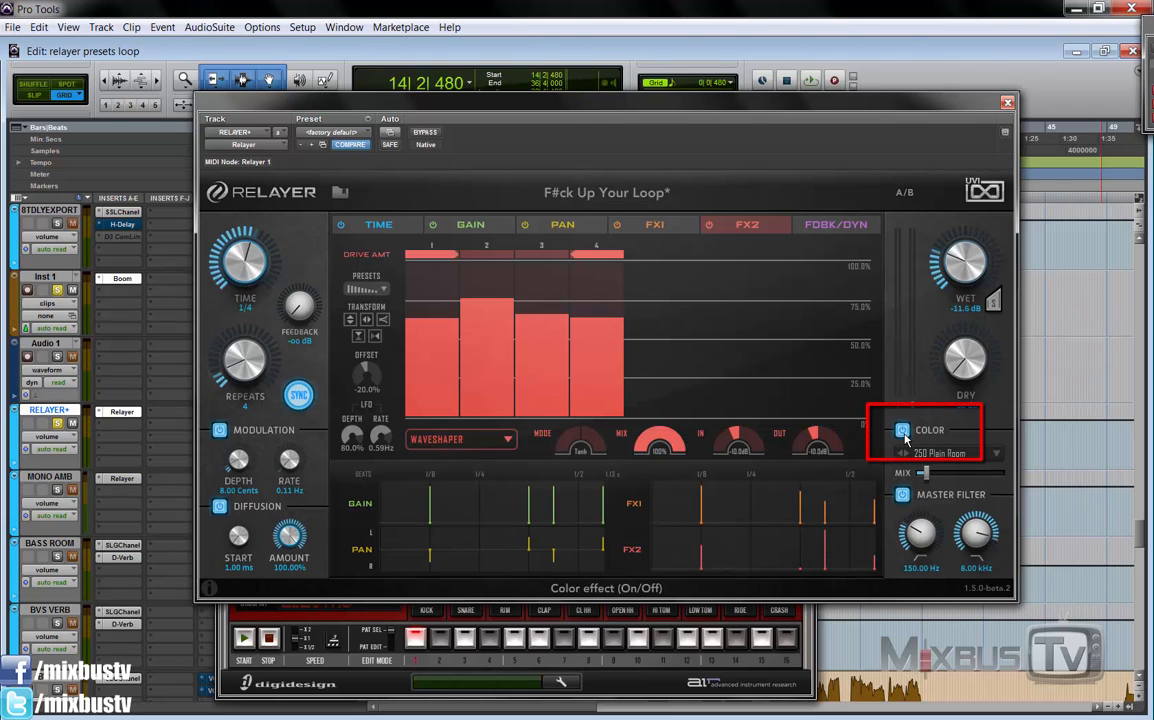
Step: Compare the Boom loop with Relayer's 250 Plain Room Color effect switched off and on
{"action": "left_click", "coordinate": [904, 434]}
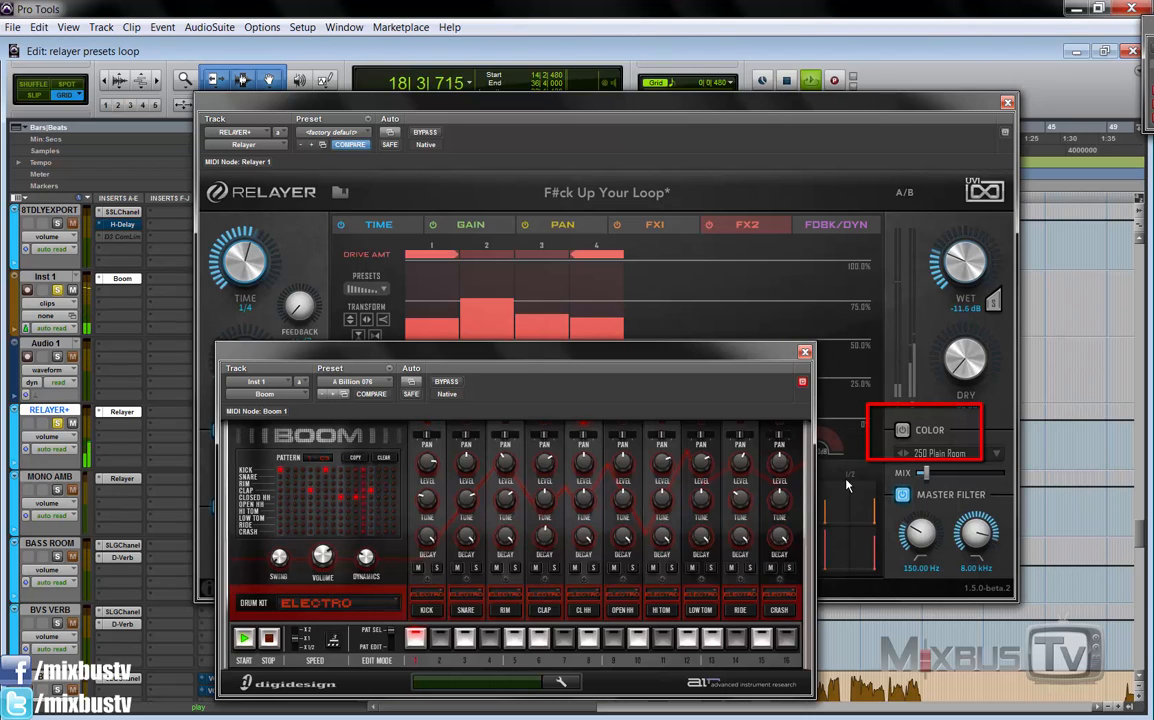
{"action": "left_click", "coordinate": [904, 431]}
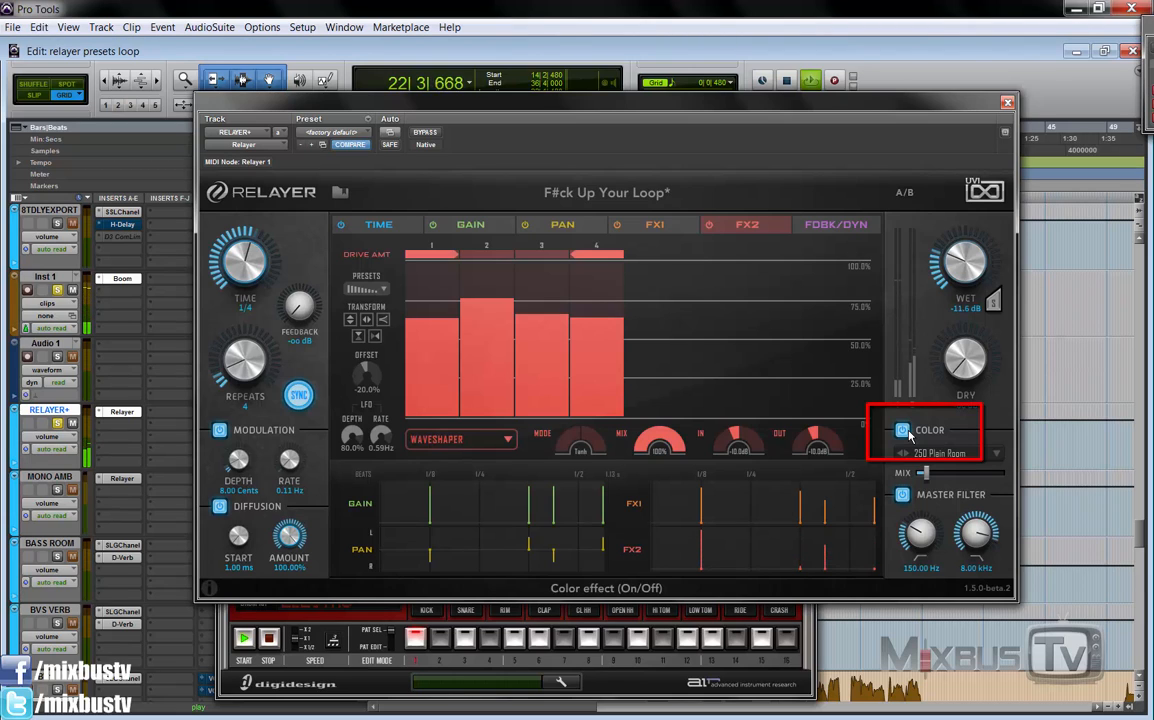
{"action": "left_click", "coordinate": [909, 434]}
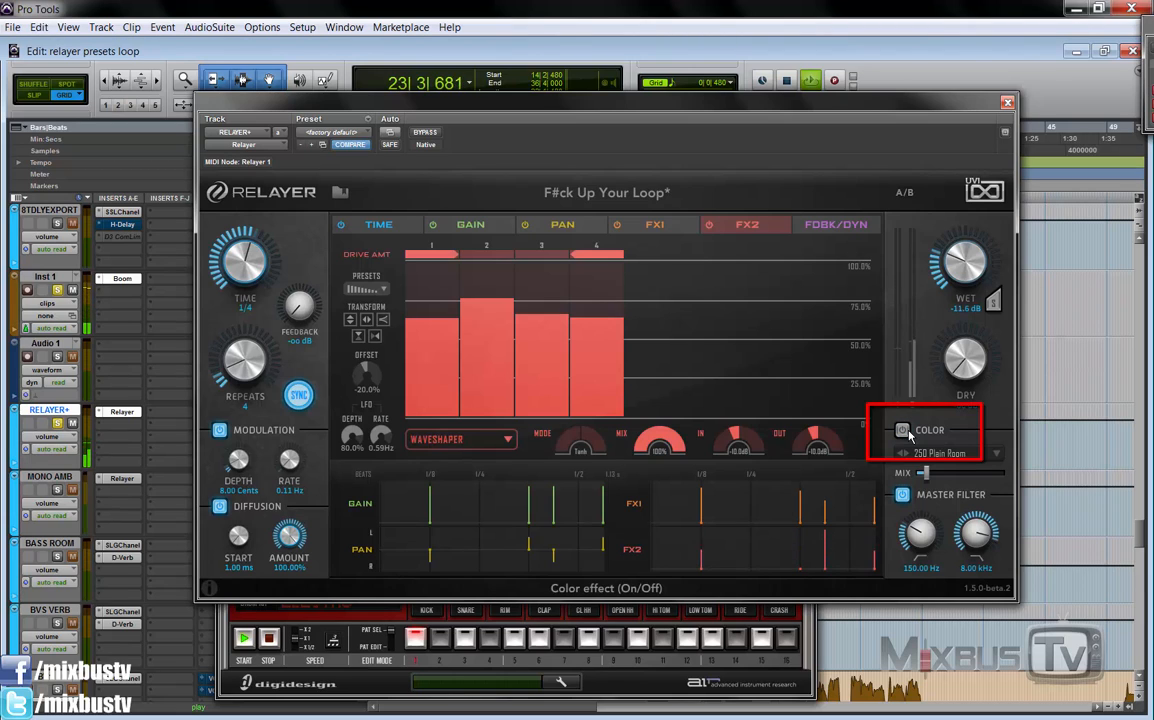
{"action": "left_click", "coordinate": [57, 424]}
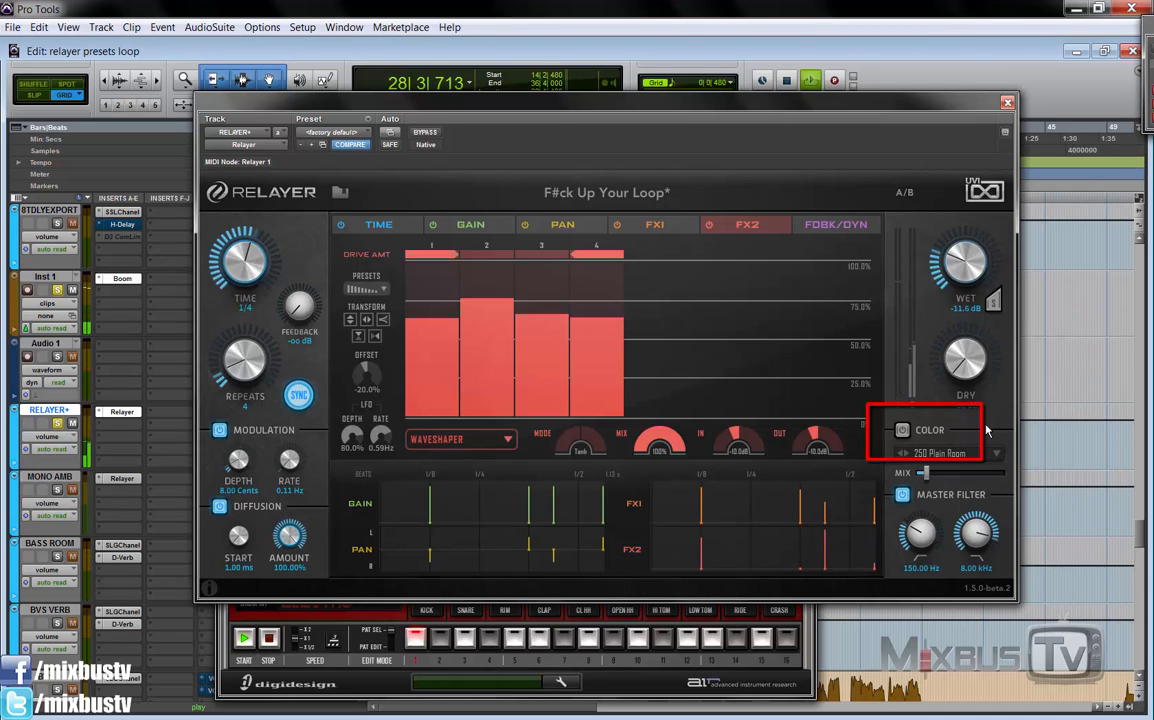
{"action": "left_click", "coordinate": [901, 432]}
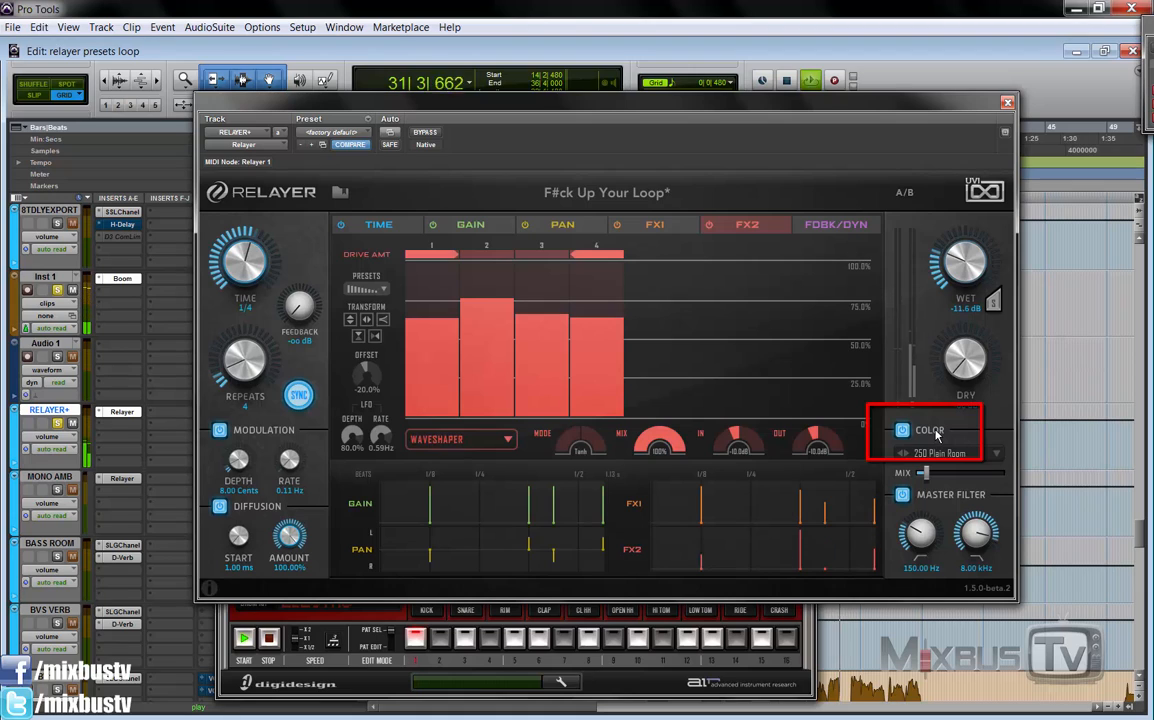
{"action": "key", "text": "space"}
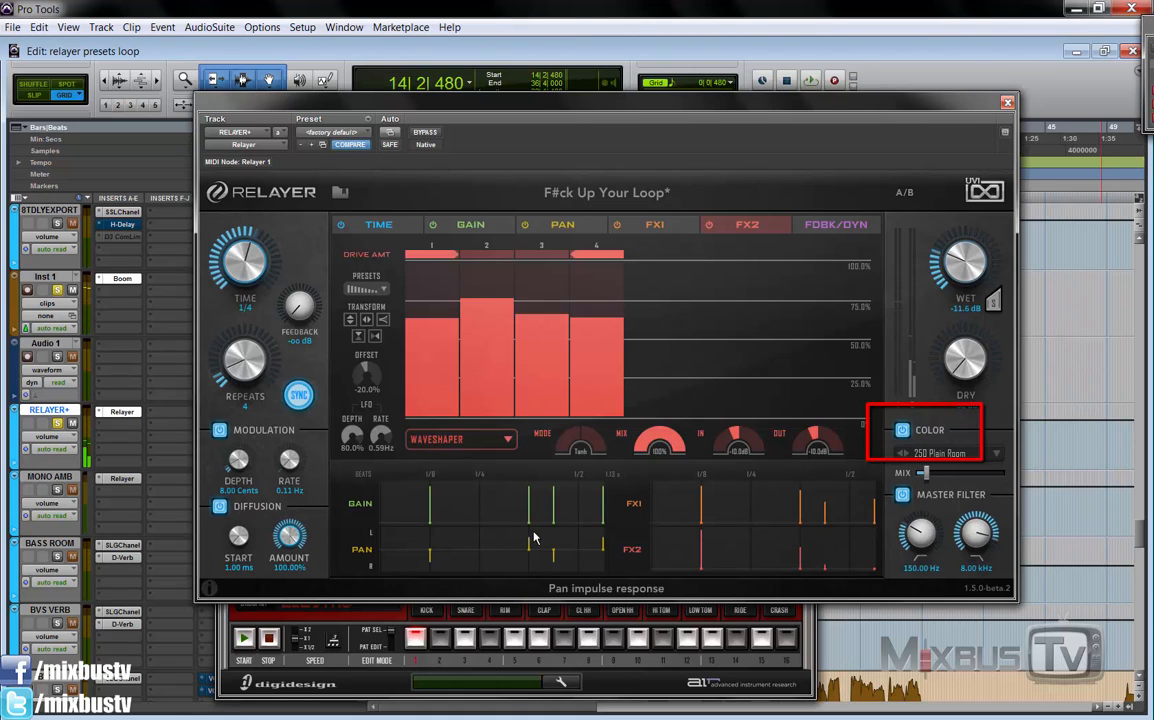
{"action": "left_click", "coordinate": [903, 430]}
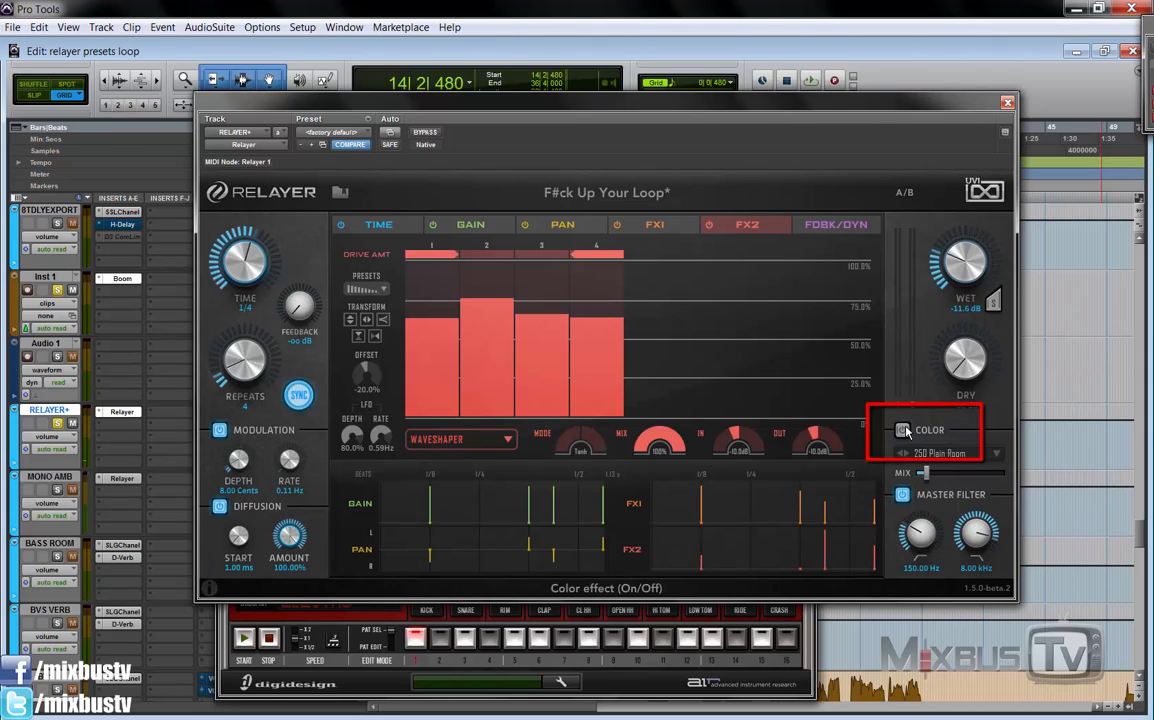
{"action": "left_click", "coordinate": [903, 430]}
{"action": "left_click", "coordinate": [903, 431]}
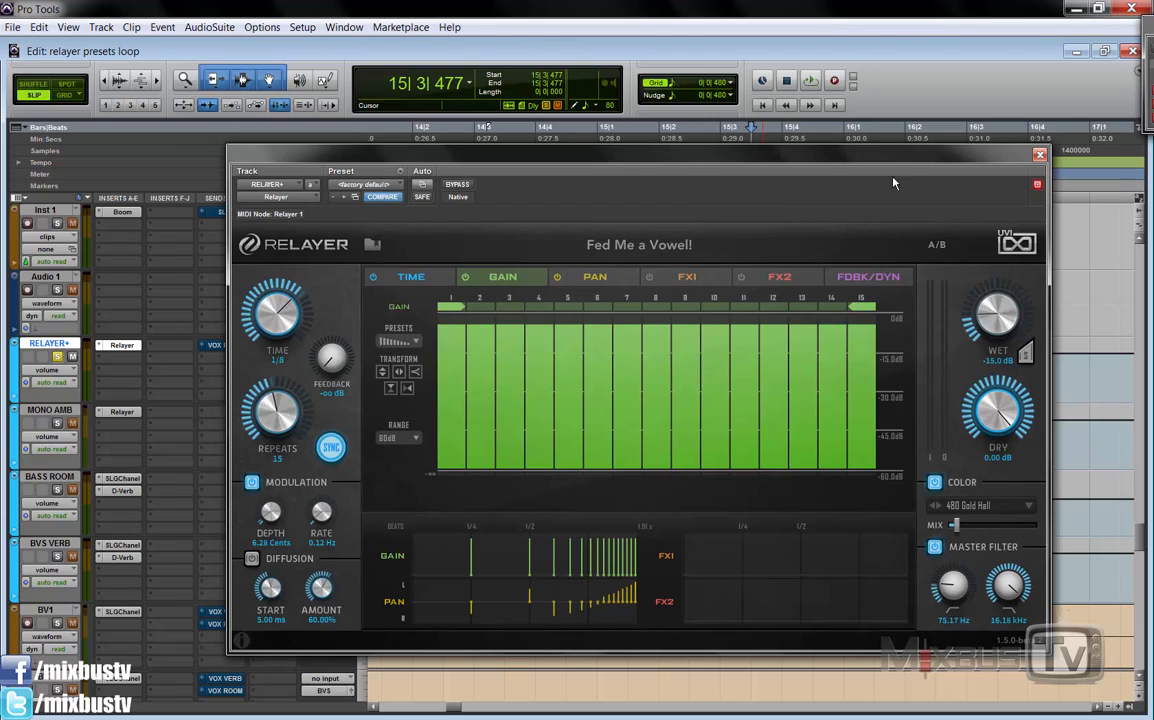
Step: Close Relayer, zoom in on the LEAD-06 vocal phrase, and highlight the raised send-level automation on the LEAD track above it
{"action": "left_click", "coordinate": [1039, 157]}
{"action": "scroll", "coordinate": [649, 273], "scroll_direction": "up", "scroll_amount": 10}
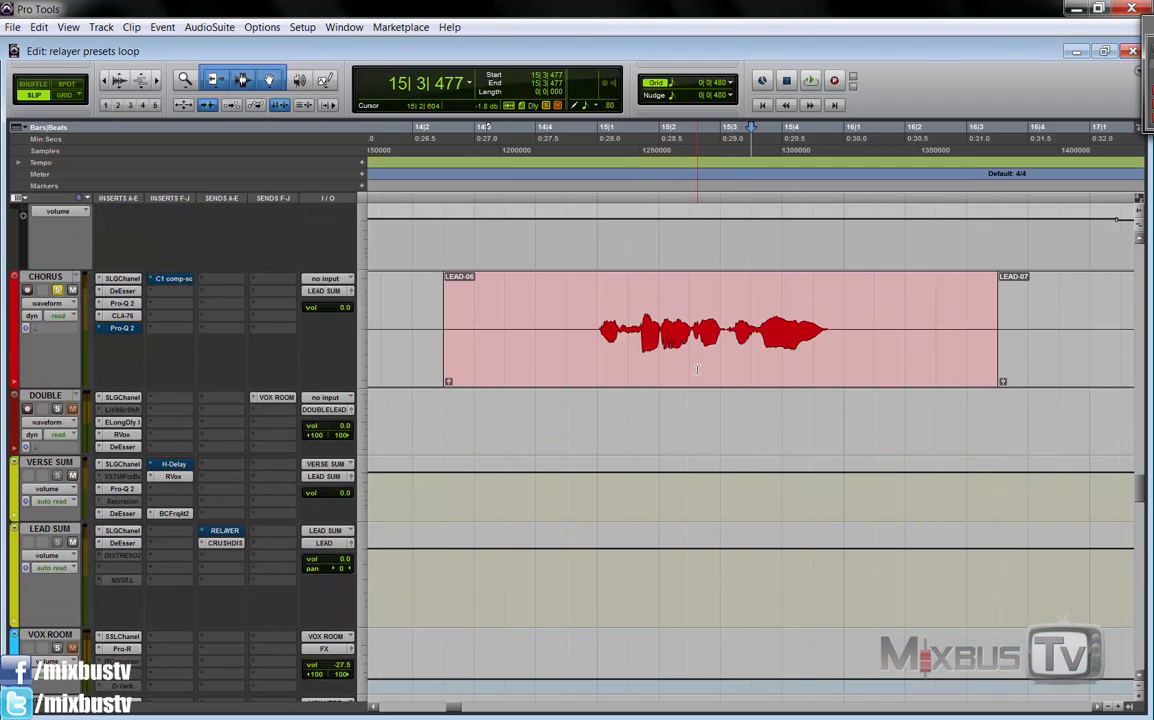
{"action": "left_click", "coordinate": [764, 320]}
{"action": "key", "text": "t"}
{"action": "key", "text": "t"}
{"action": "key", "text": "r"}
{"action": "scroll", "coordinate": [762, 350], "scroll_direction": "up", "scroll_amount": 1}
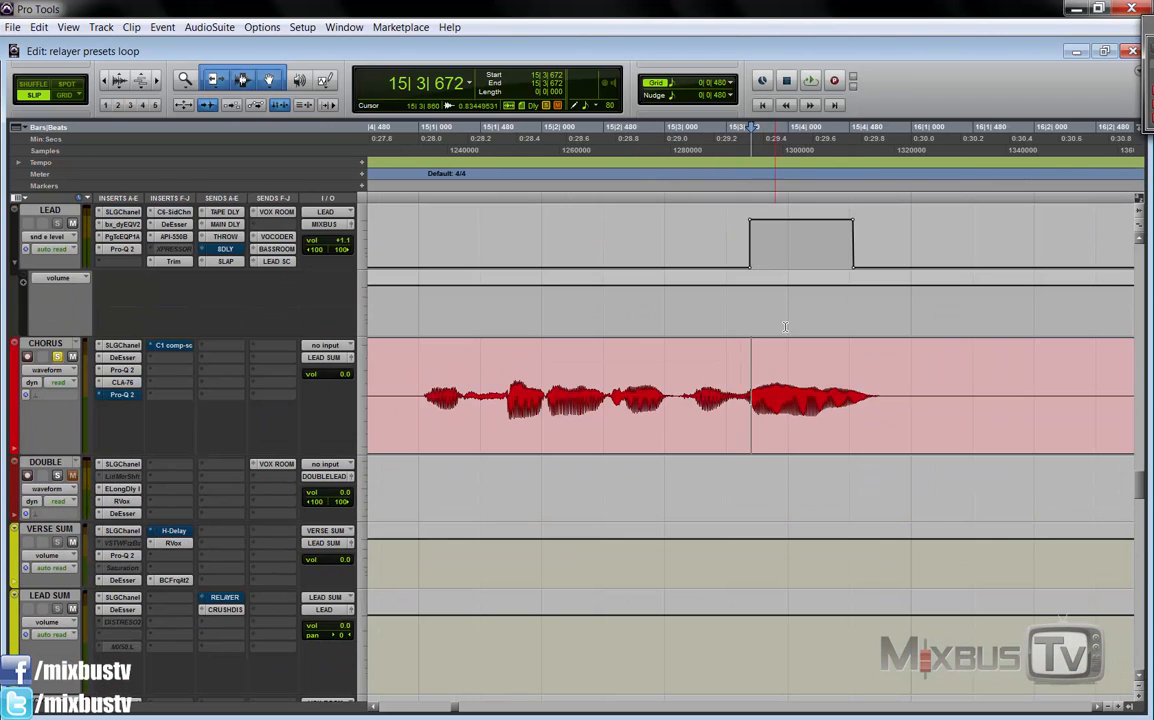
{"action": "left_click_drag", "start_coordinate": [740, 241], "coordinate": [866, 243]}
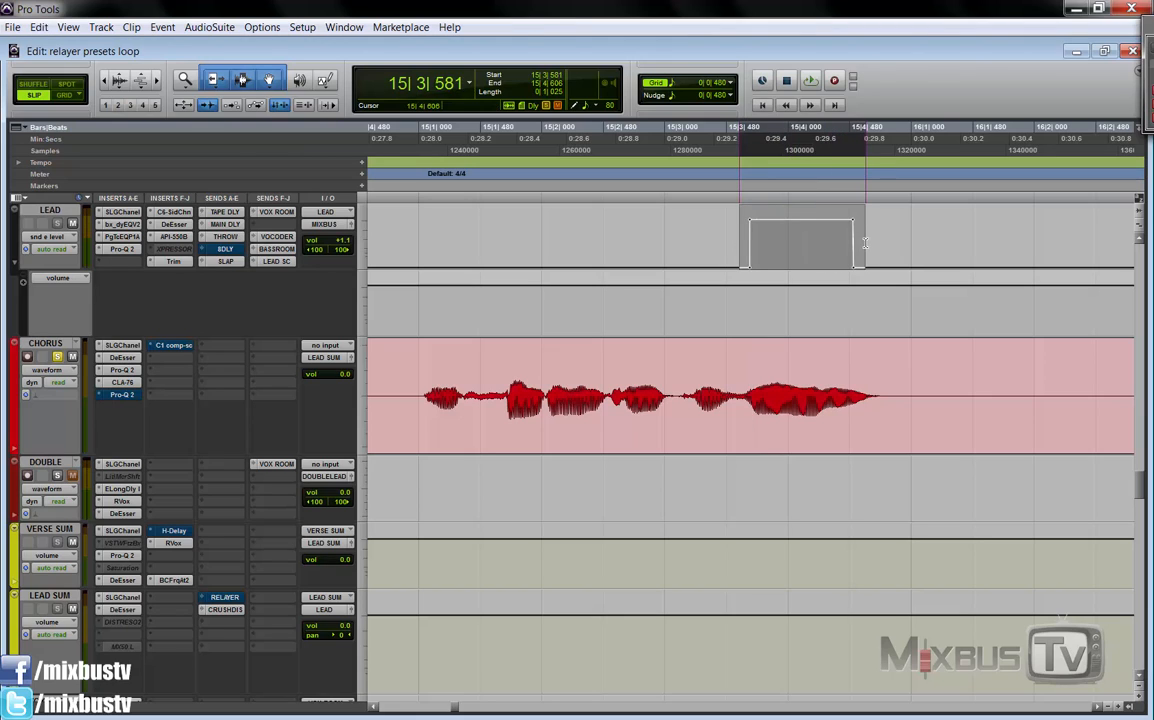
Step: Select the CHORUS vocal phrase from 14|4|955 to 17|2|699, extending past the end of the LEAD-06 clip
{"action": "left_click", "coordinate": [765, 370]}
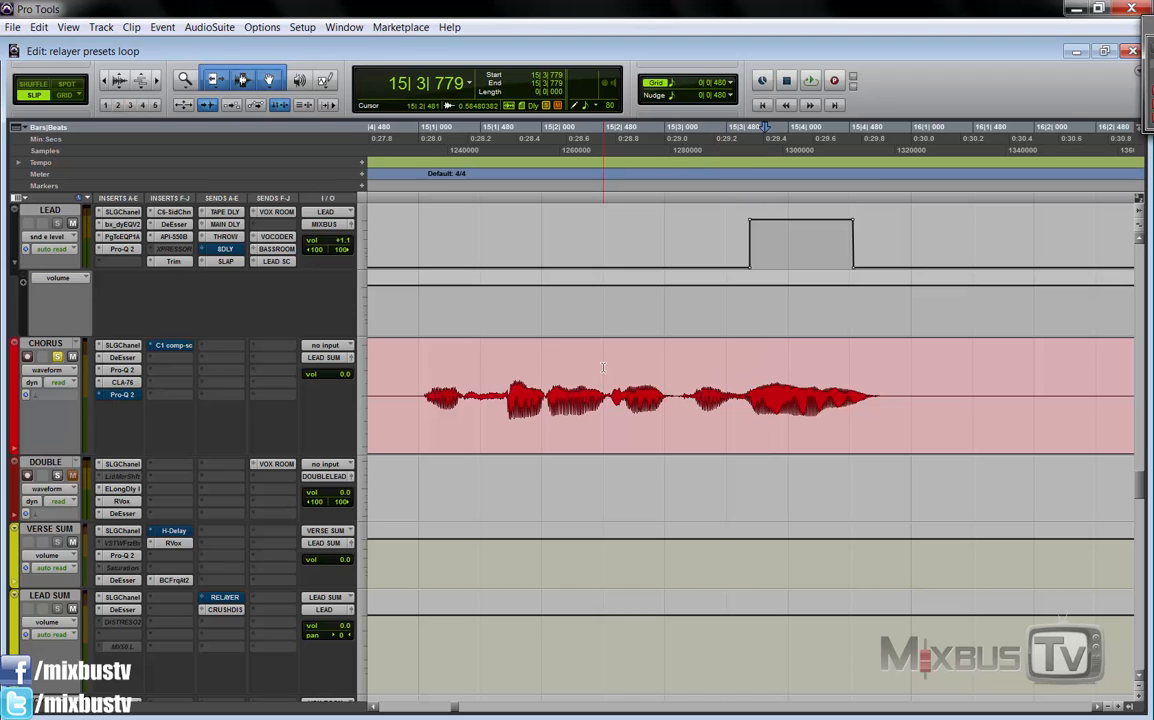
{"action": "left_click_drag", "start_coordinate": [418, 372], "coordinate": [970, 374]}
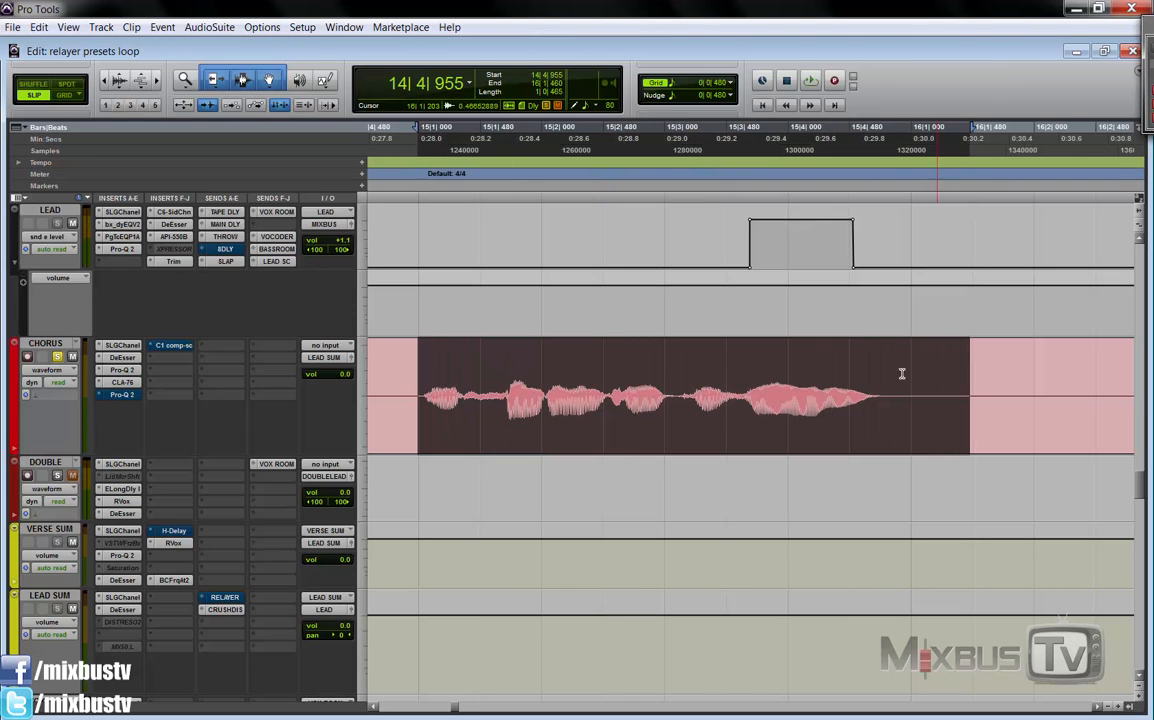
{"action": "key", "text": "r"}
{"action": "key", "text": "r"}
{"action": "left_click", "coordinate": [966, 372], "text": "shift"}
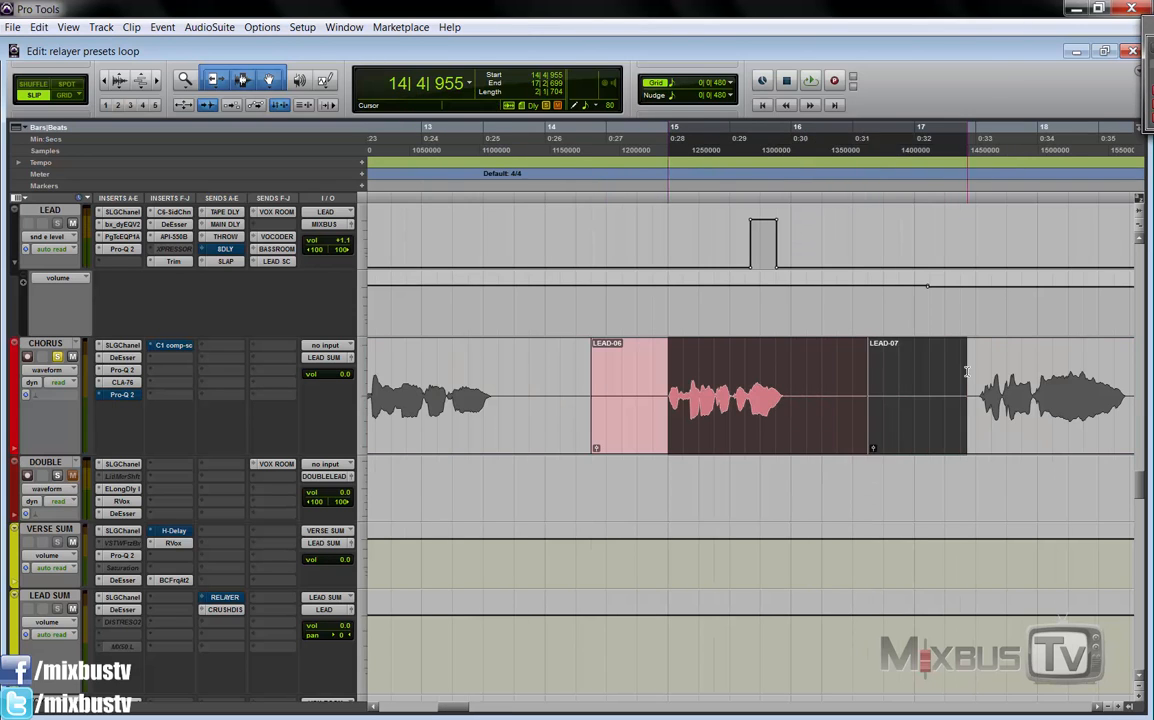
Step: Reopen Relayer on the RELAYER+ track and audition the Fed Me a Vowel! preset on the selected vocal phrase with its Pan sequence shown
{"action": "scroll", "coordinate": [236, 398], "scroll_direction": "down", "scroll_amount": 10}
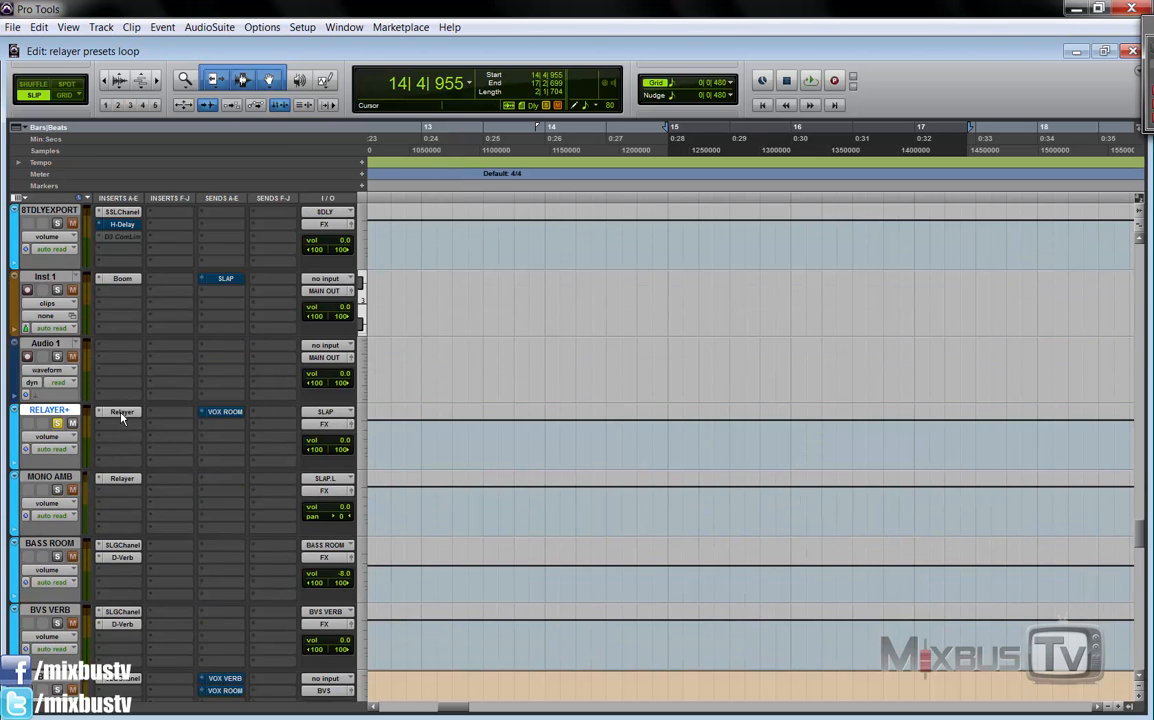
{"action": "left_click", "coordinate": [121, 418]}
{"action": "key", "text": "space"}
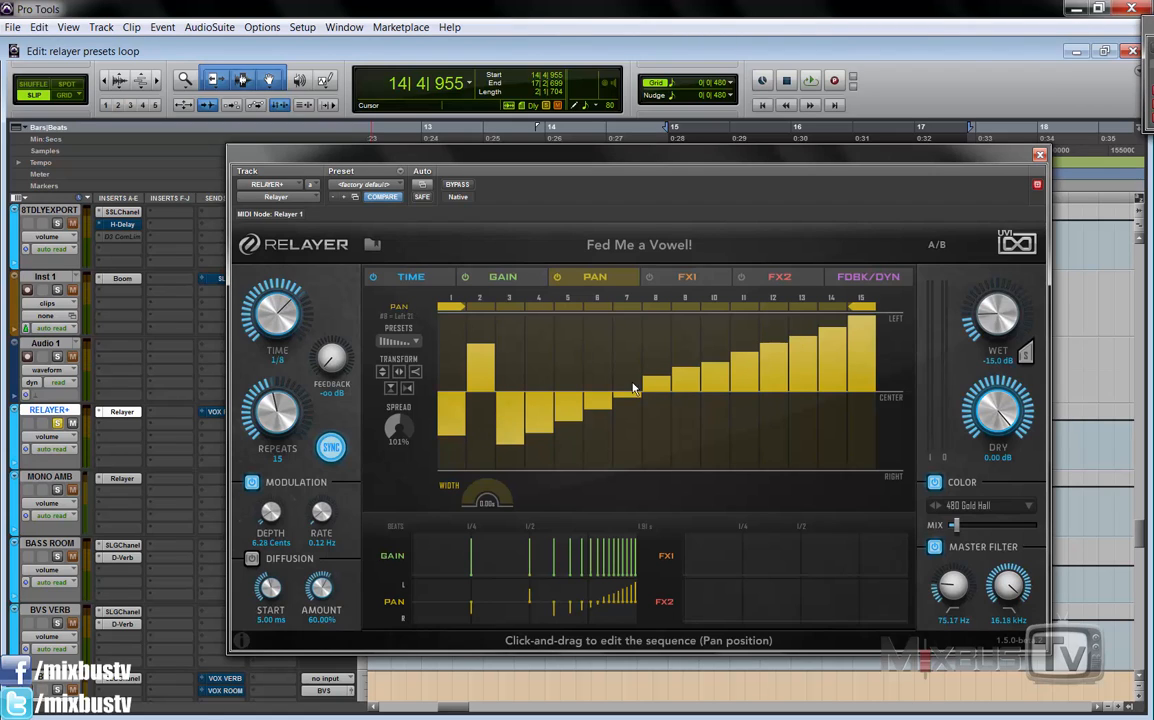
{"action": "key", "text": "space"}
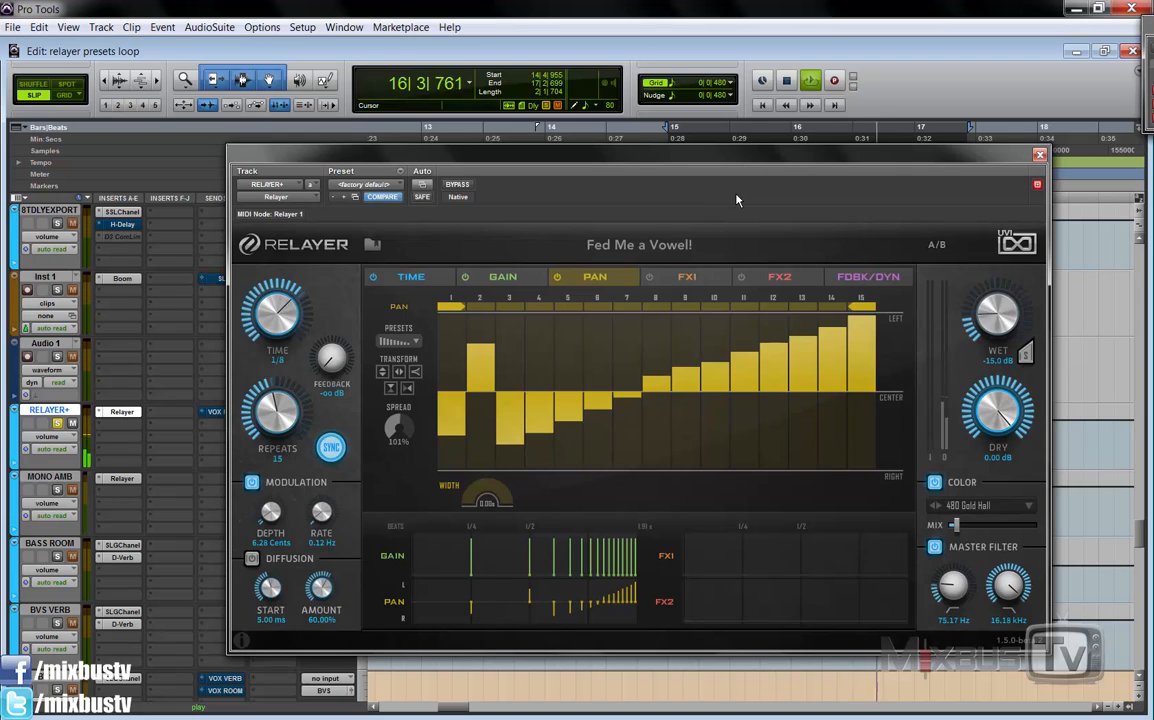
{"action": "key", "text": "space"}
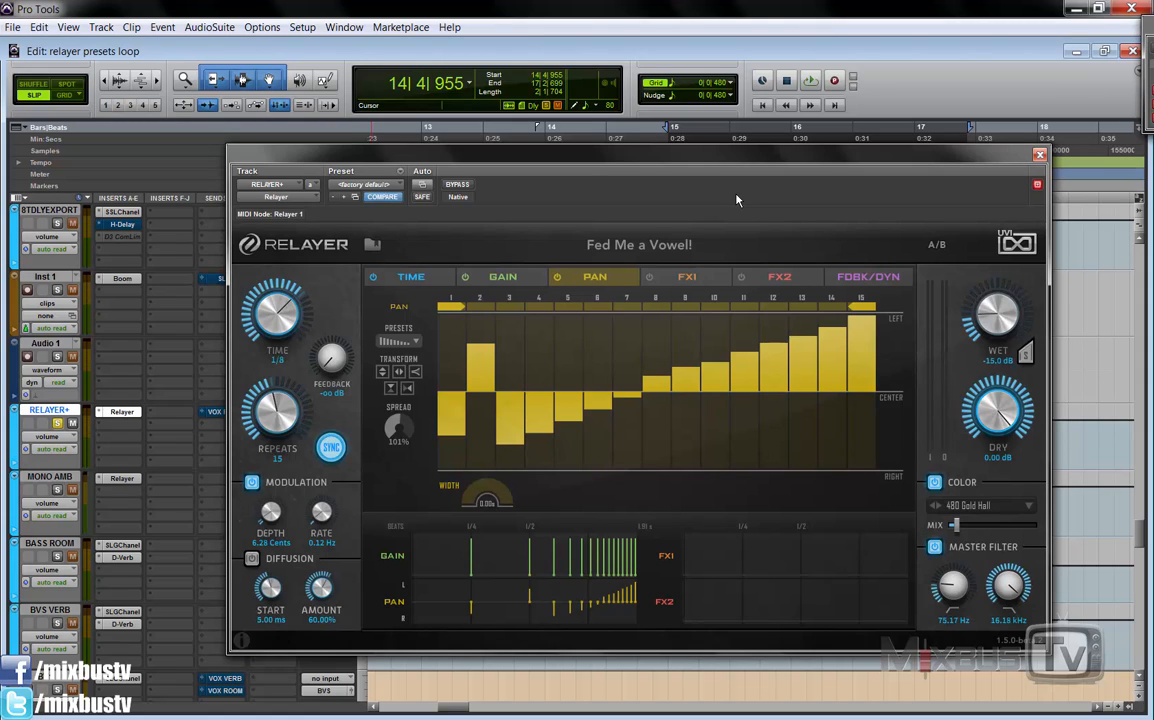
{"action": "key", "text": "space"}
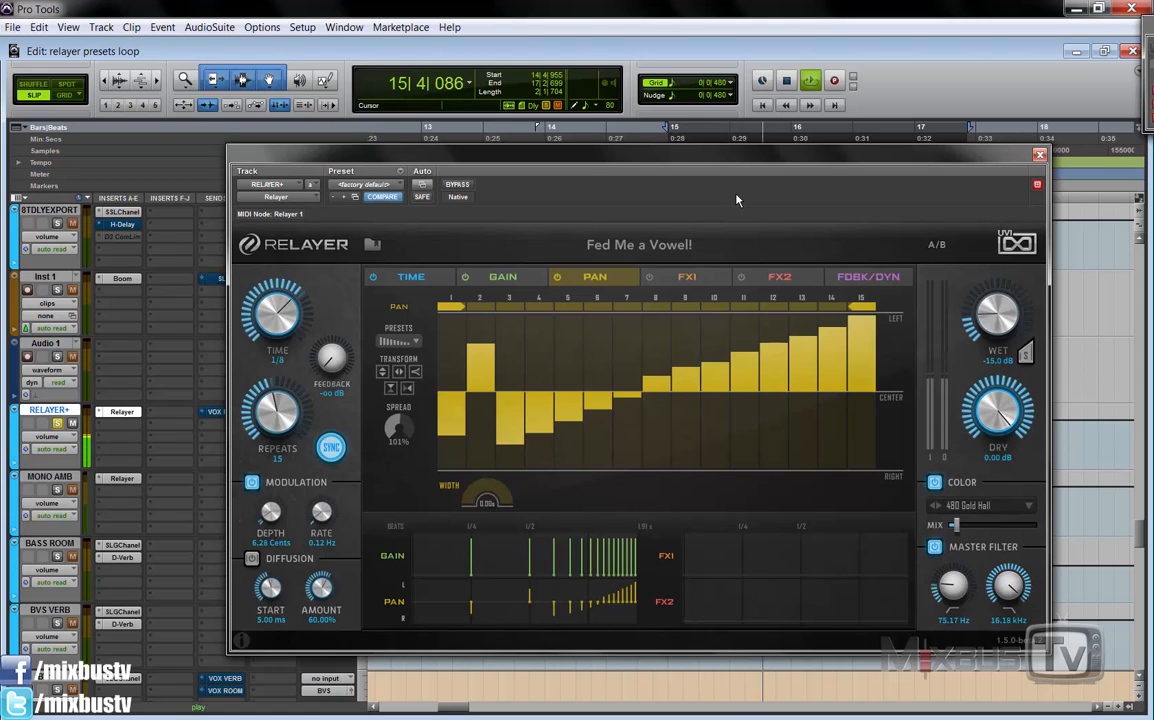
{"action": "key", "text": "space"}
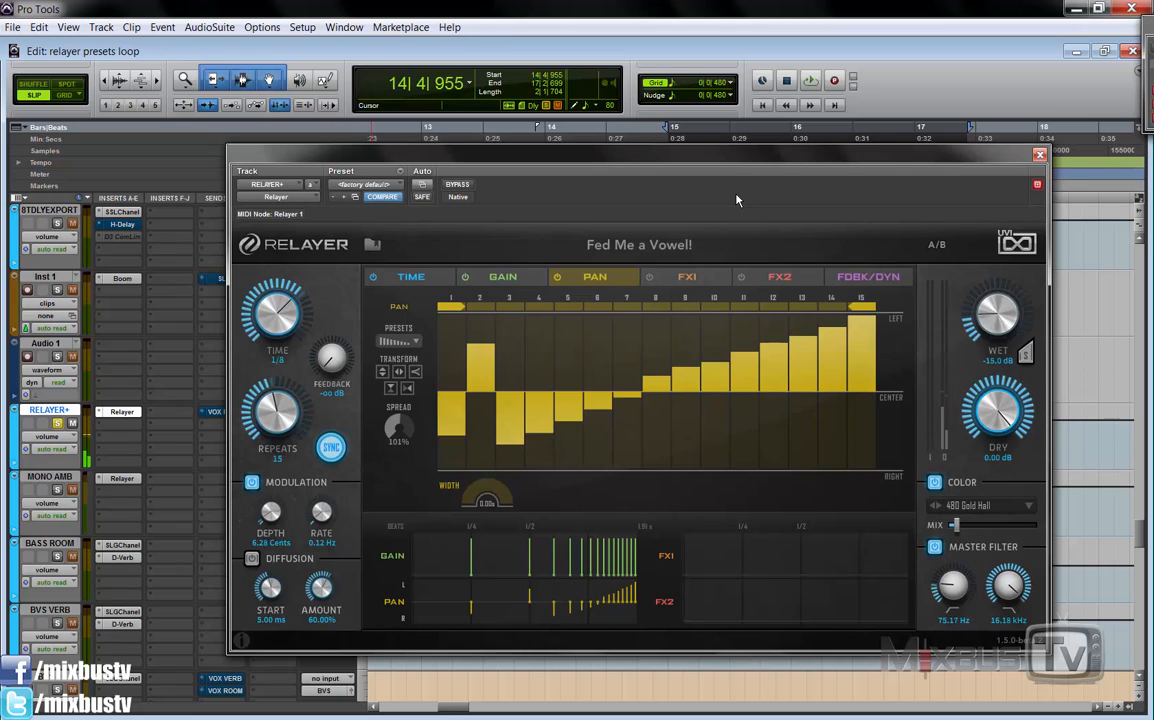
Step: Check the FX1 and FX2 sequences of Fed Me a Vowel!, return to its Pan sequence, and replay the vocal phrase
{"action": "left_click", "coordinate": [663, 284]}
{"action": "left_click", "coordinate": [775, 281]}
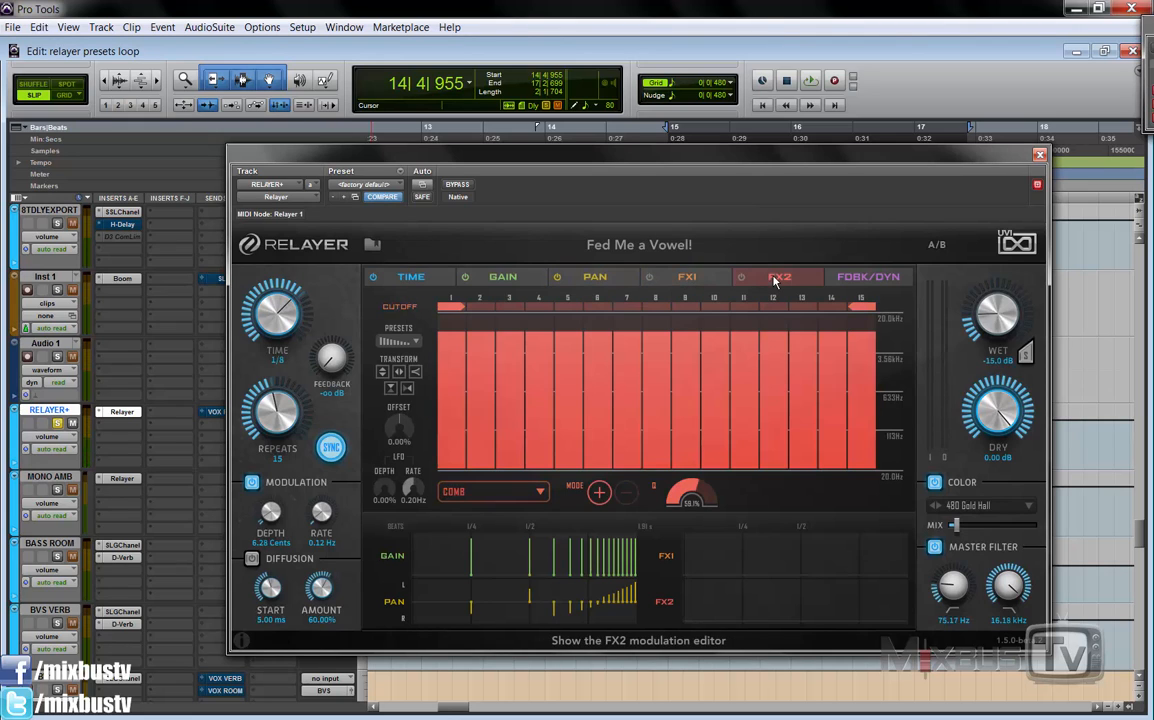
{"action": "left_click", "coordinate": [709, 283]}
{"action": "left_click", "coordinate": [615, 284]}
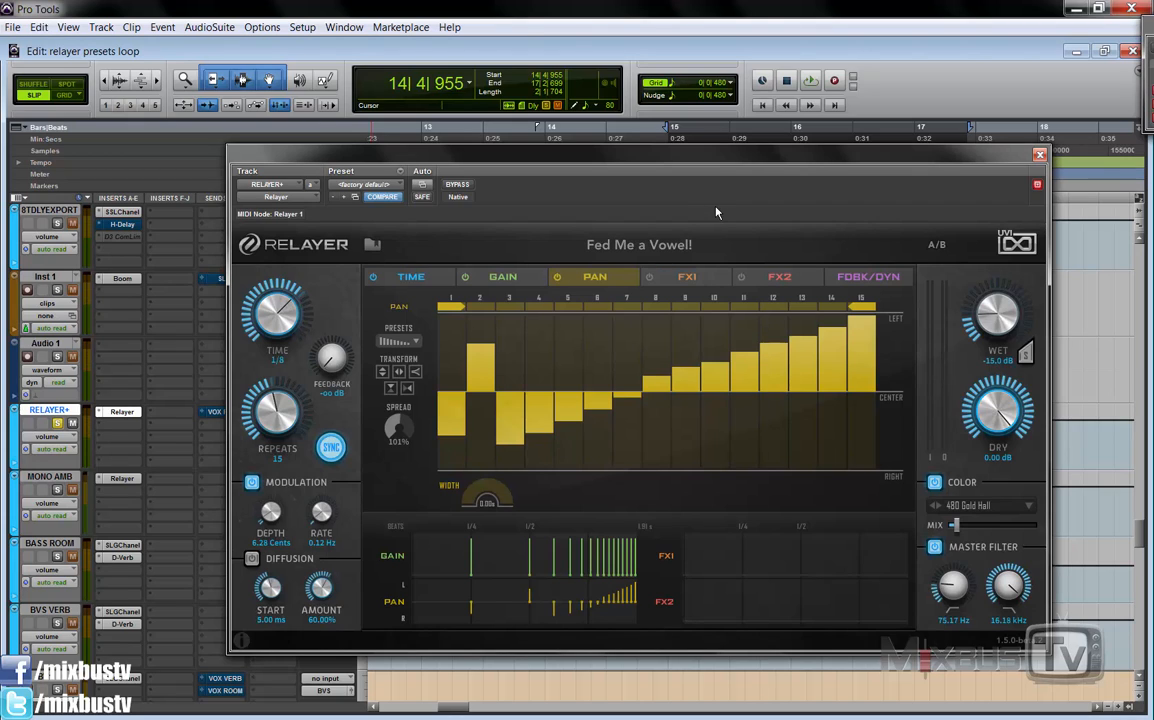
{"action": "key", "text": "space"}
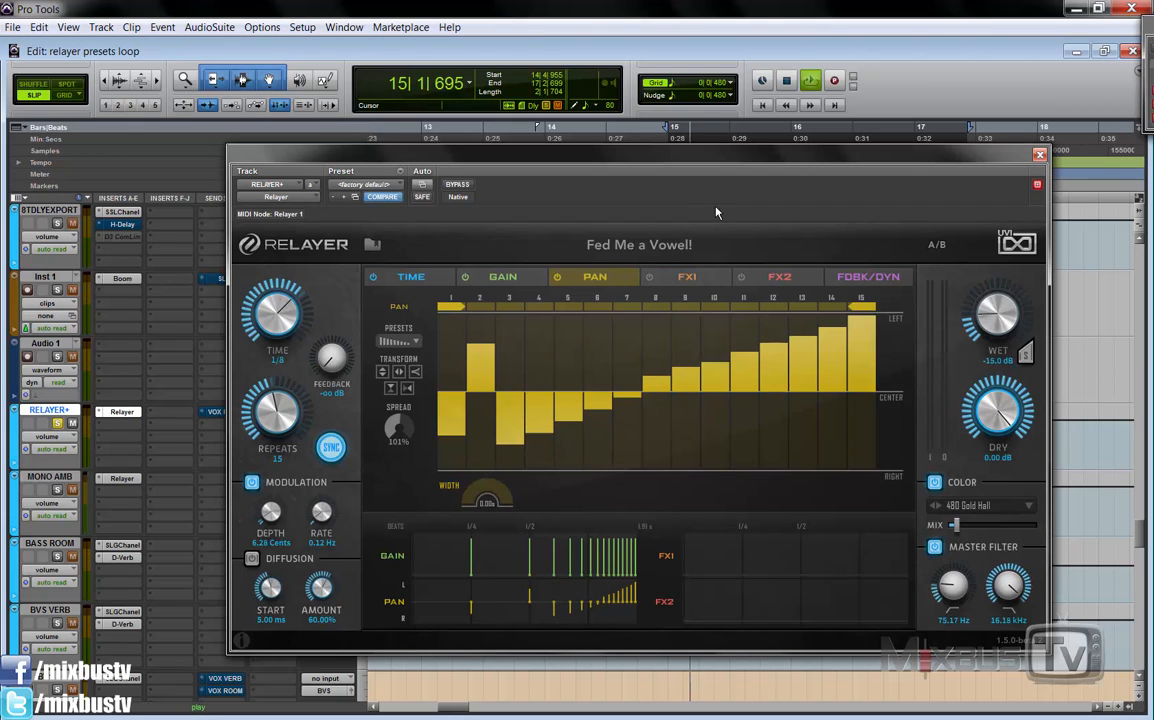
{"action": "key", "text": "space"}
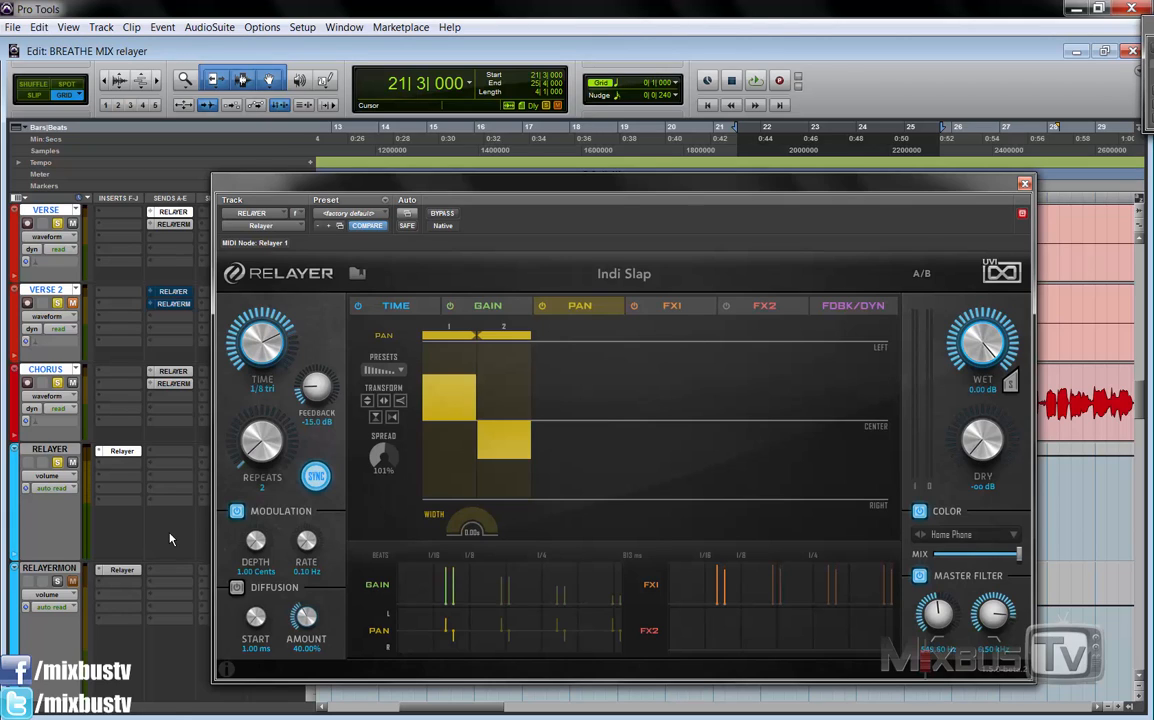
Step: Audition the Indi Slap preset on the verse vocal in the BREATHE MIX session and show its FX1 waveshaper drive sequence
{"action": "key", "text": "space"}
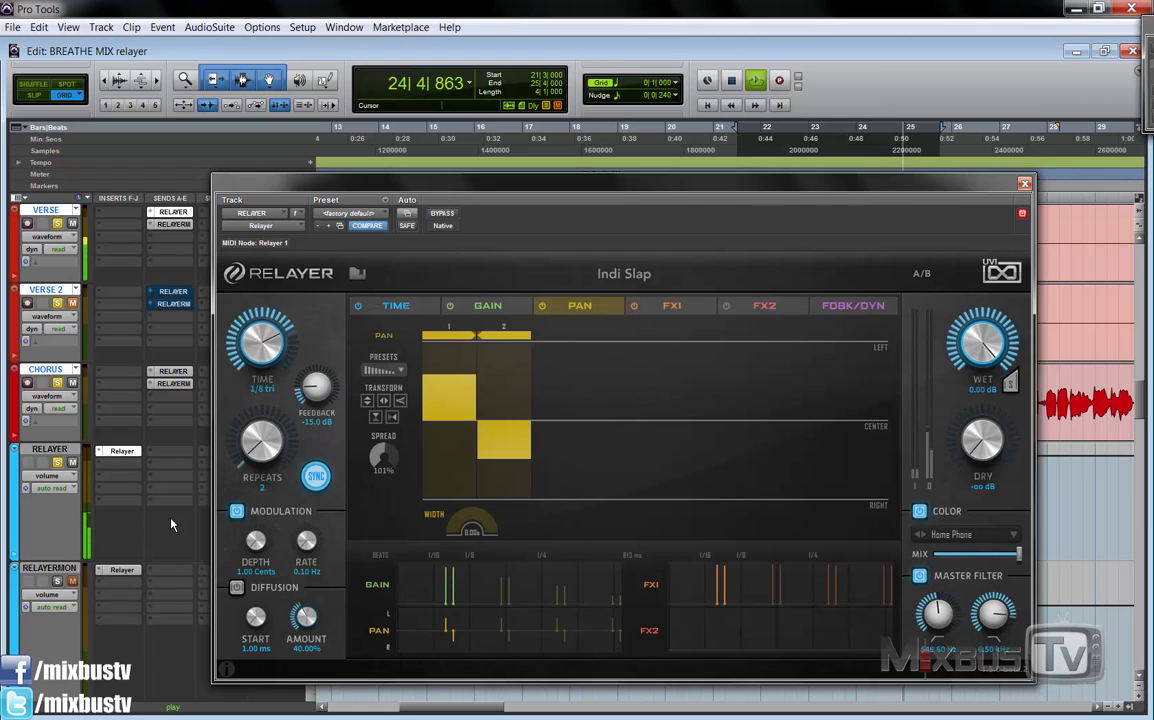
{"action": "key", "text": "space"}
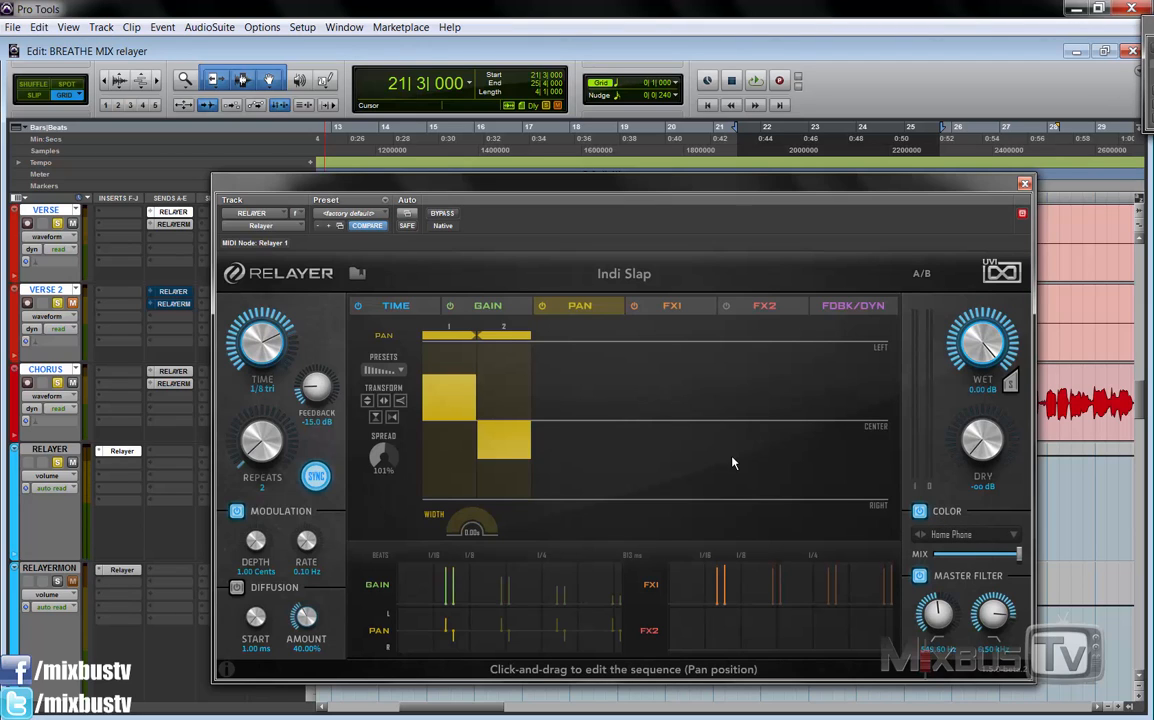
{"action": "left_click", "coordinate": [668, 305]}
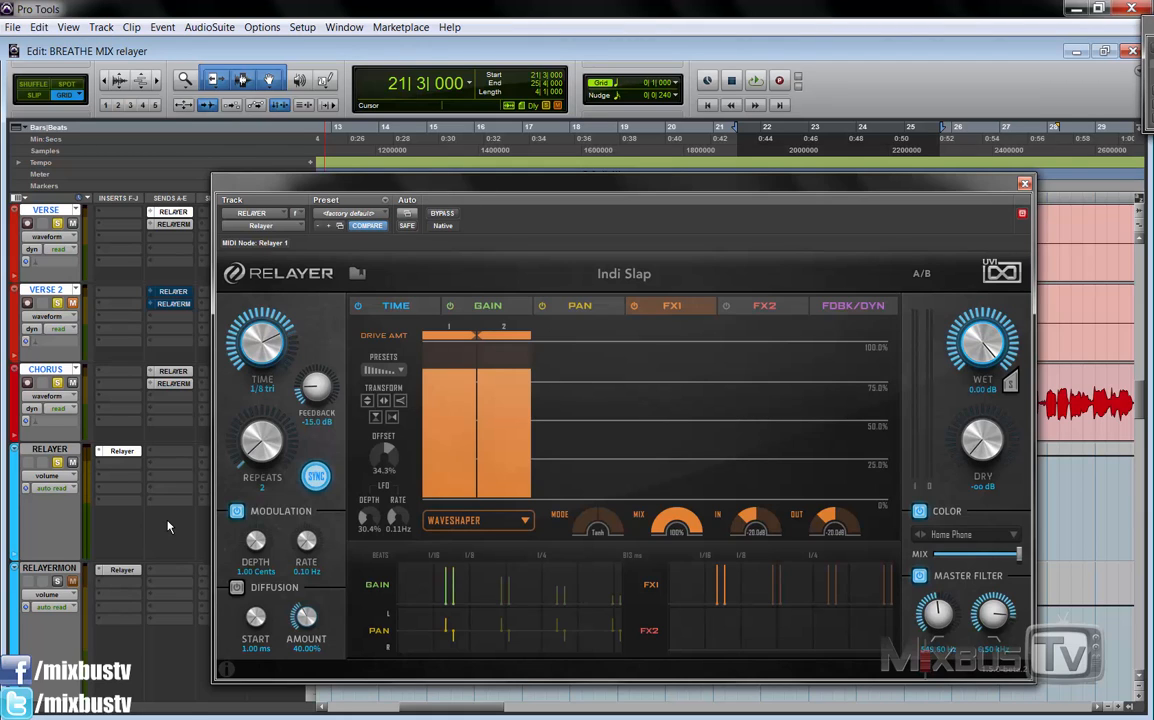
{"action": "key", "text": "space"}
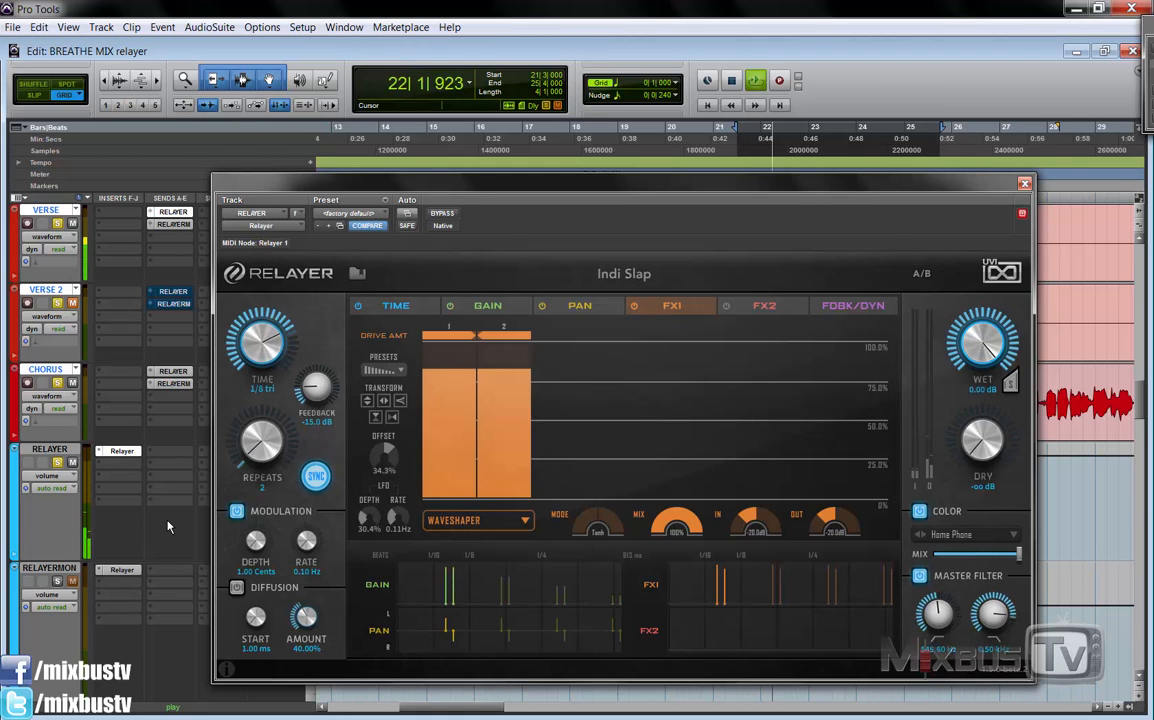
Step: Show the Pan sequence of the Indi Slap preset during playback, and stop the verse vocal
{"action": "left_click", "coordinate": [568, 311]}
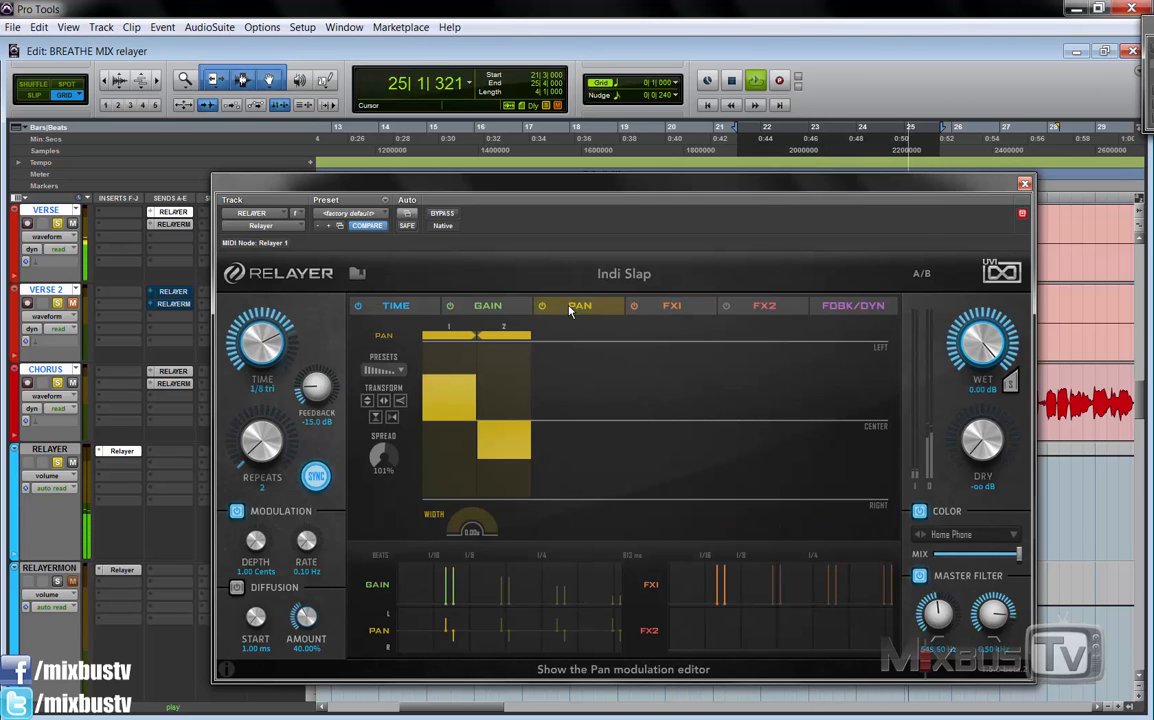
{"action": "key", "text": "space"}
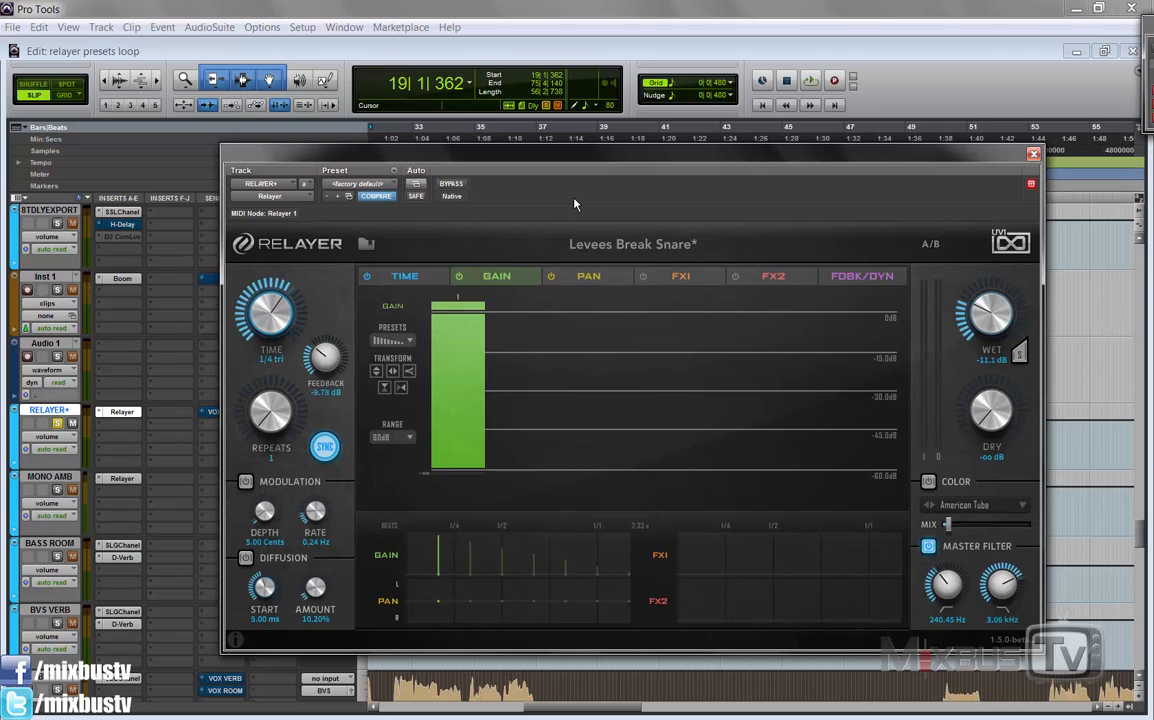
Step: Audition the Levees Break Snare preset in the relayer presets loop session and lower its Wet level to about -17.8 dB
{"action": "key", "text": "space"}
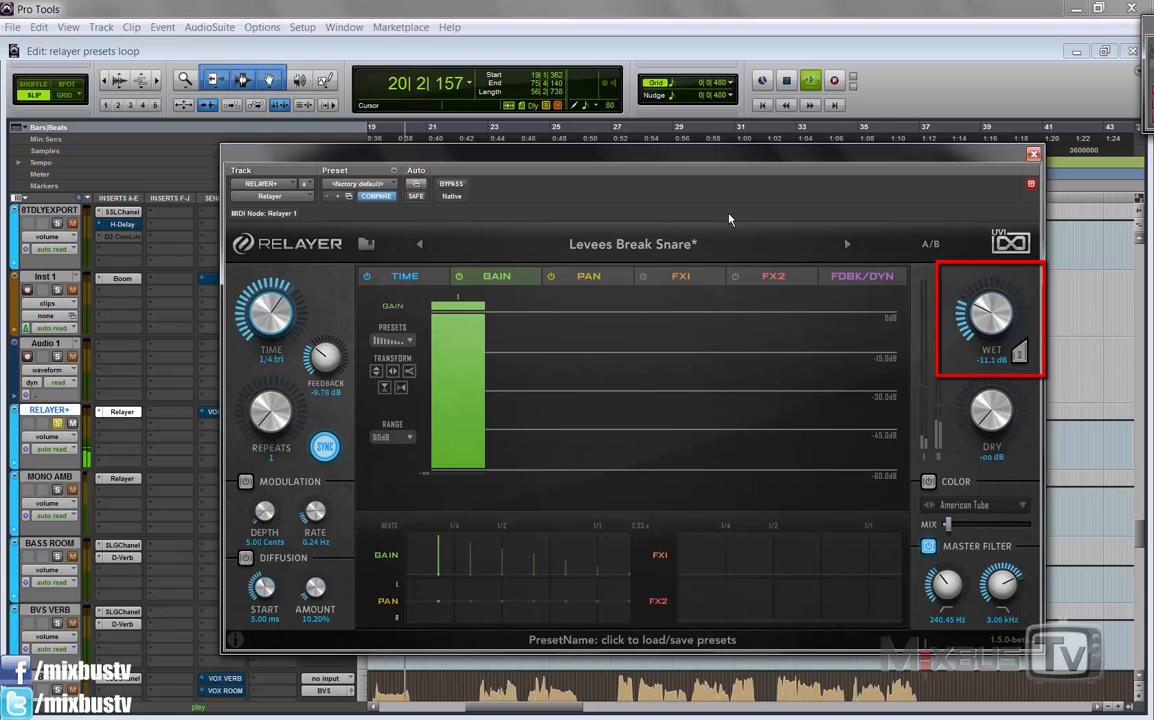
{"action": "mouse_move", "coordinate": [1003, 312]}
{"action": "left_mouse_down"}
{"action": "mouse_move", "coordinate": [1004, 298]}
{"action": "mouse_move", "coordinate": [995, 349]}
{"action": "mouse_move", "coordinate": [986, 287]}
{"action": "mouse_move", "coordinate": [985, 313]}
{"action": "mouse_move", "coordinate": [884, 302]}
{"action": "left_mouse_up"}
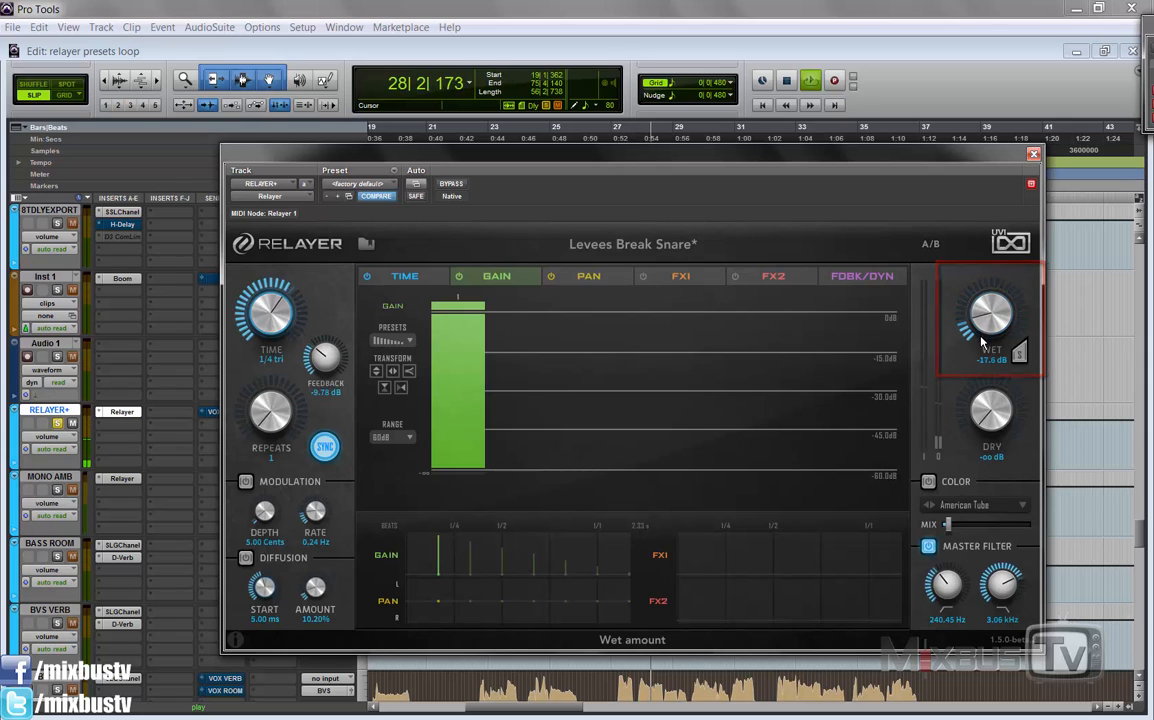
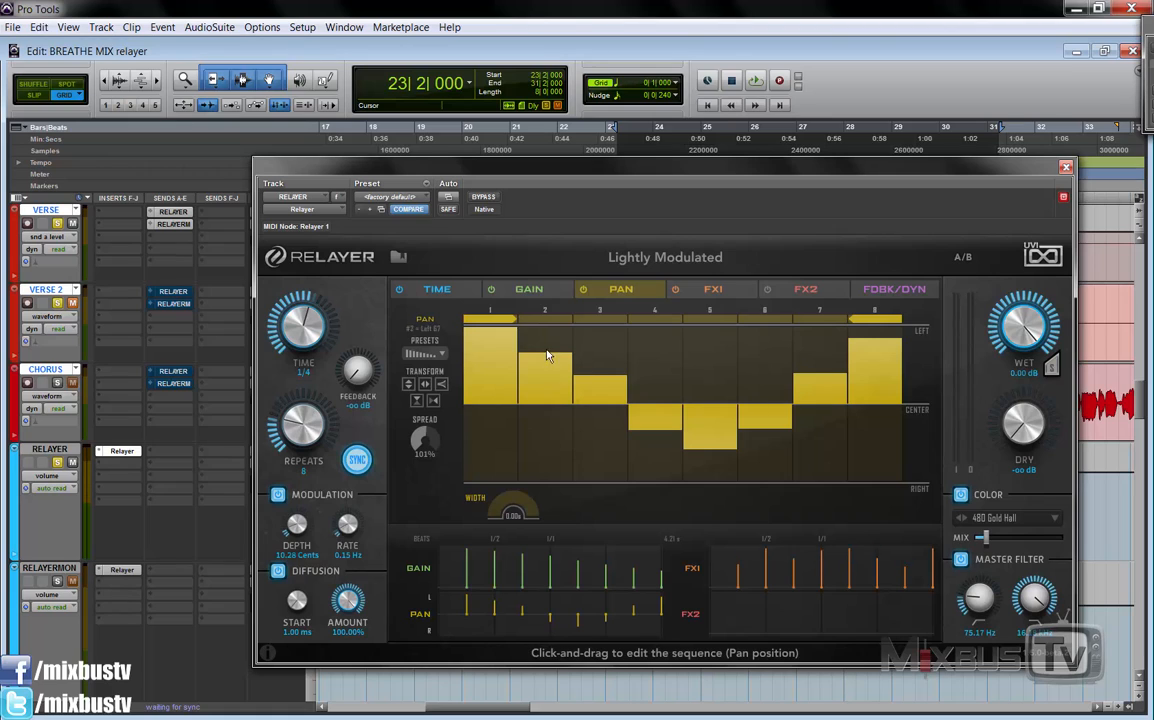
Step: Check the FX1 phasor and Pan sequences of the Lightly Modulated preset and audition it on the verse vocal
{"action": "left_click", "coordinate": [719, 292]}
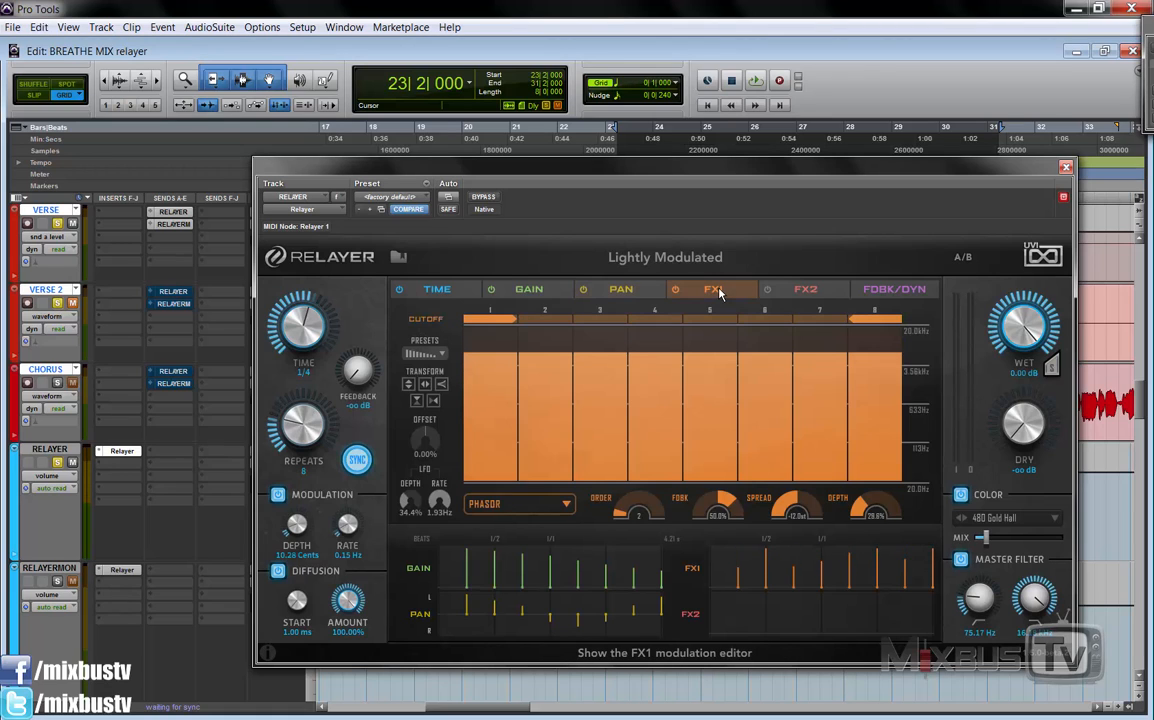
{"action": "left_click", "coordinate": [645, 294]}
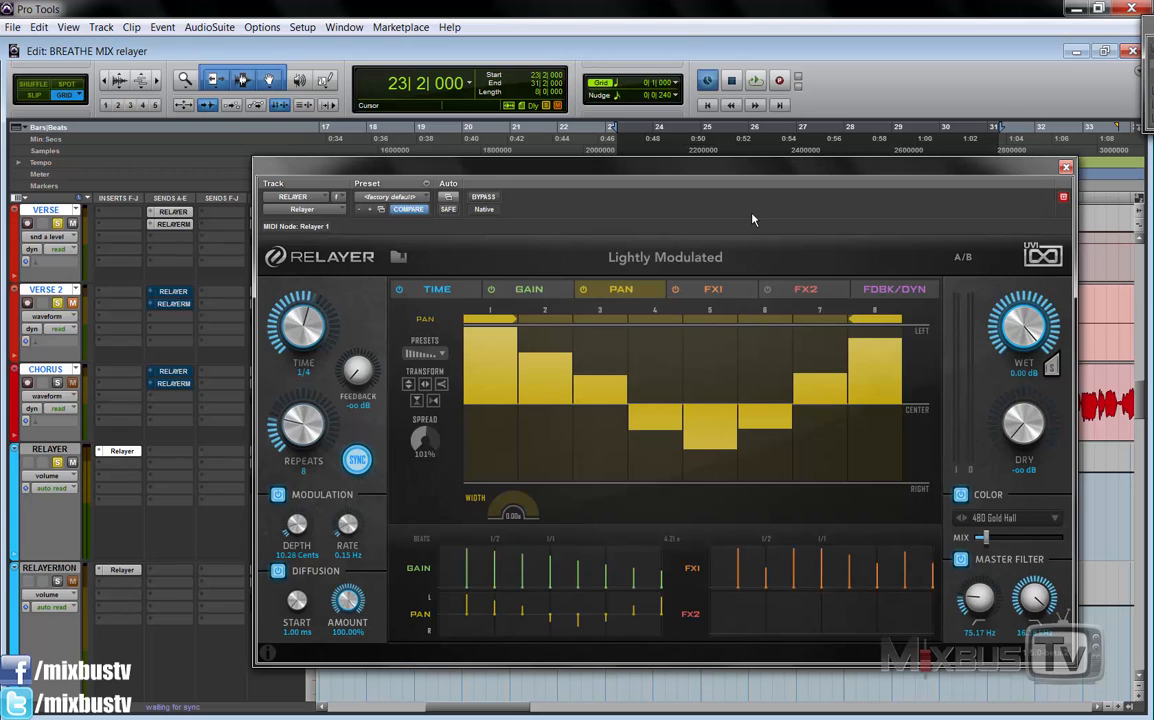
{"action": "key", "text": "space"}
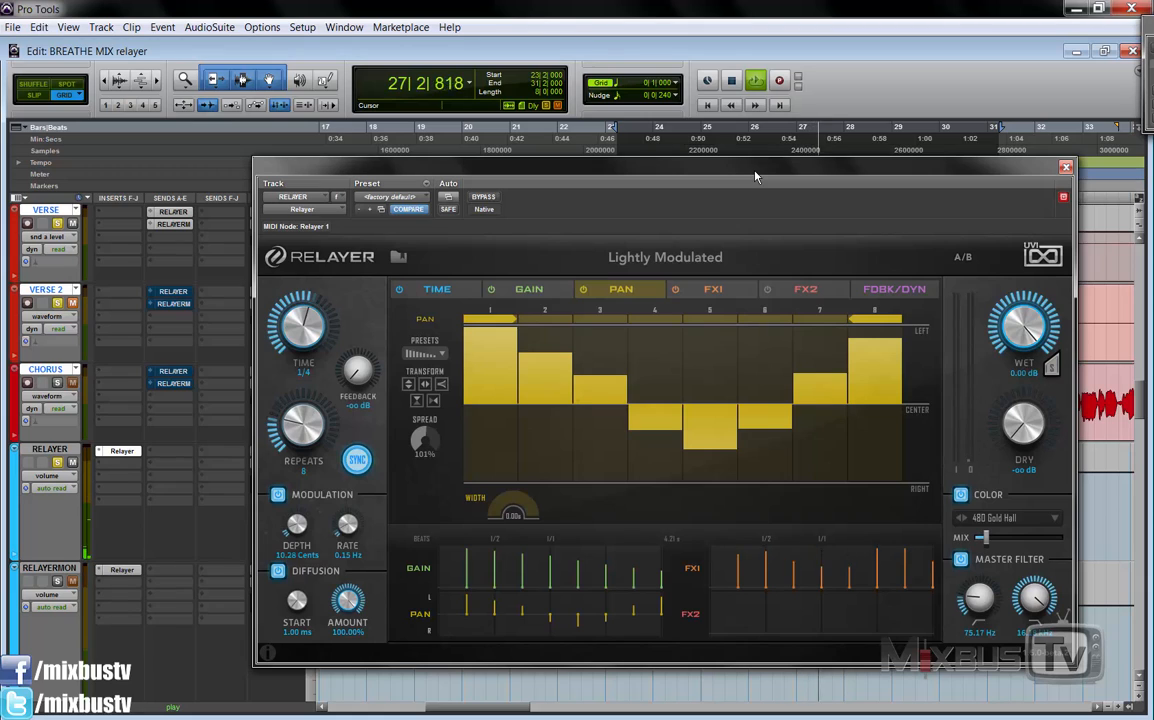
{"action": "key", "text": "space"}
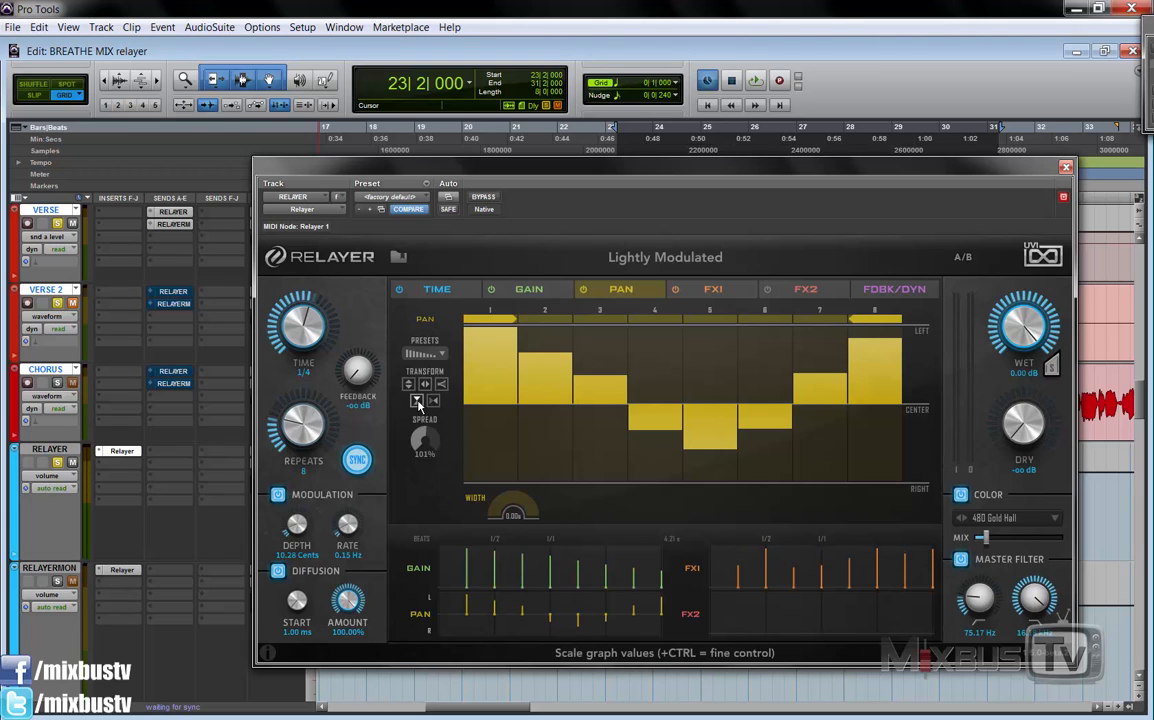
Step: Scale the Pan sequence of Lightly Modulated into an inverted shape and audition it on the verse vocal
{"action": "left_click_drag", "start_coordinate": [418, 402], "coordinate": [418, 583]}
{"action": "key", "text": "space"}
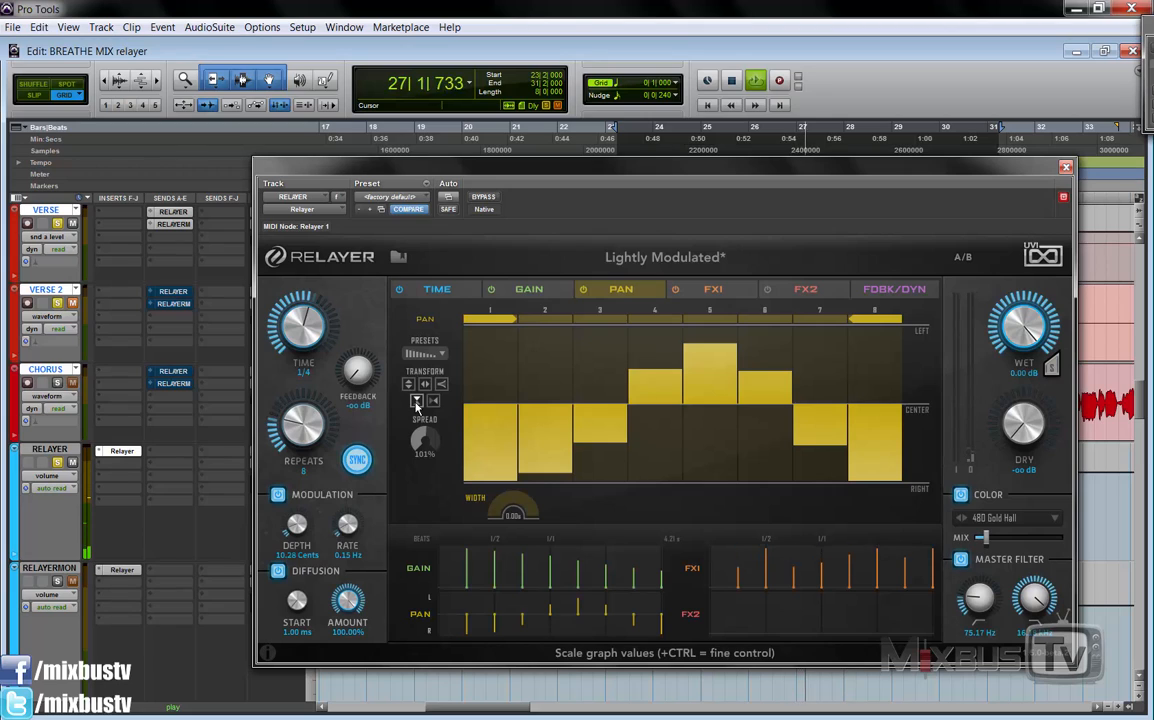
{"action": "key", "text": "space"}
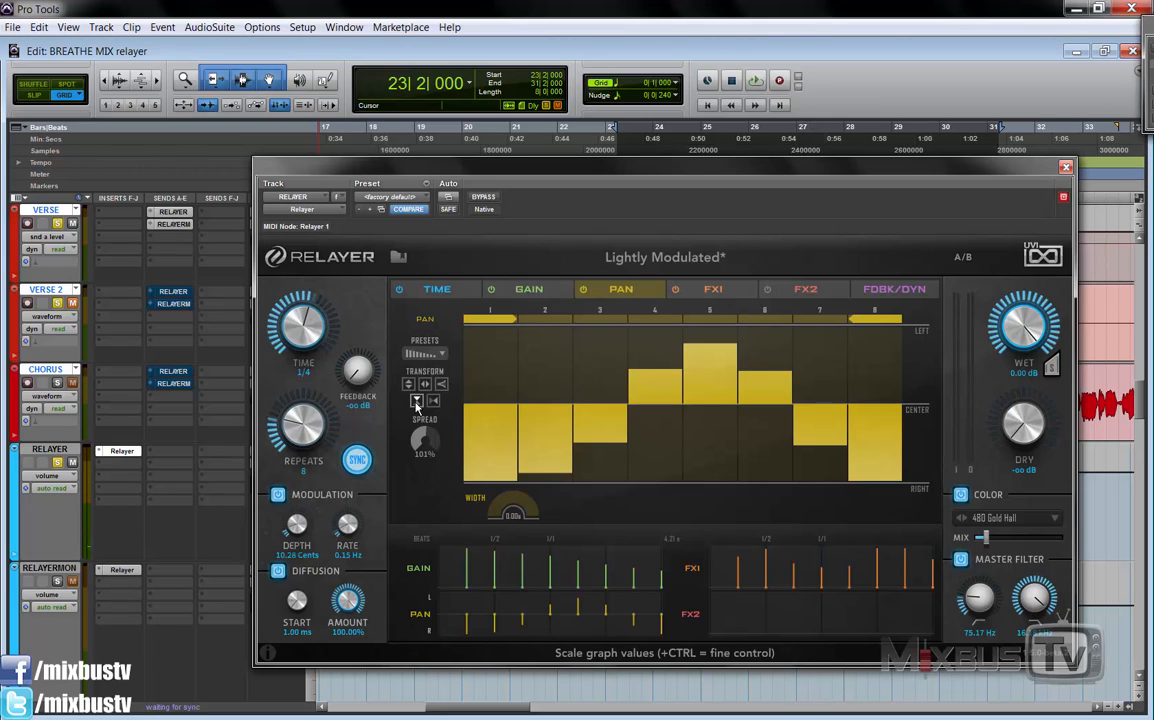
Step: Scale the Pan sequence back to its original orientation with wider left and right values, and audition it
{"action": "mouse_move", "coordinate": [417, 402]}
{"action": "left_mouse_down"}
{"action": "mouse_move", "coordinate": [417, 490]}
{"action": "mouse_move", "coordinate": [417, 402]}
{"action": "left_mouse_up"}
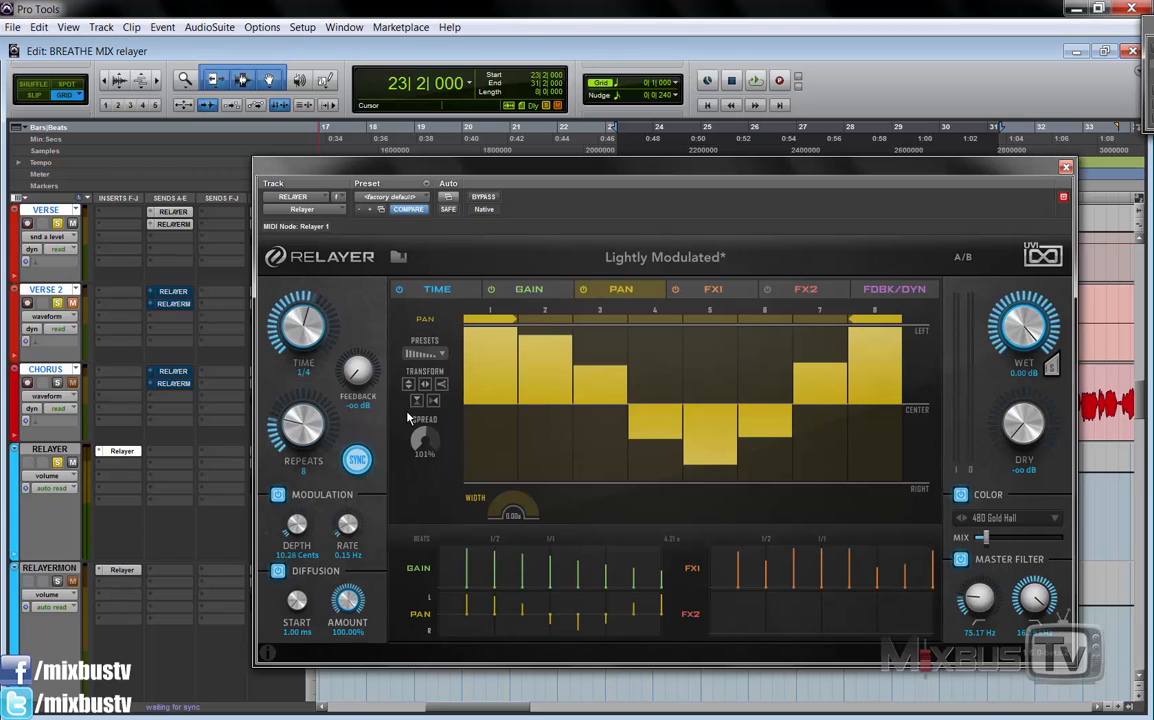
{"action": "key", "text": "space"}
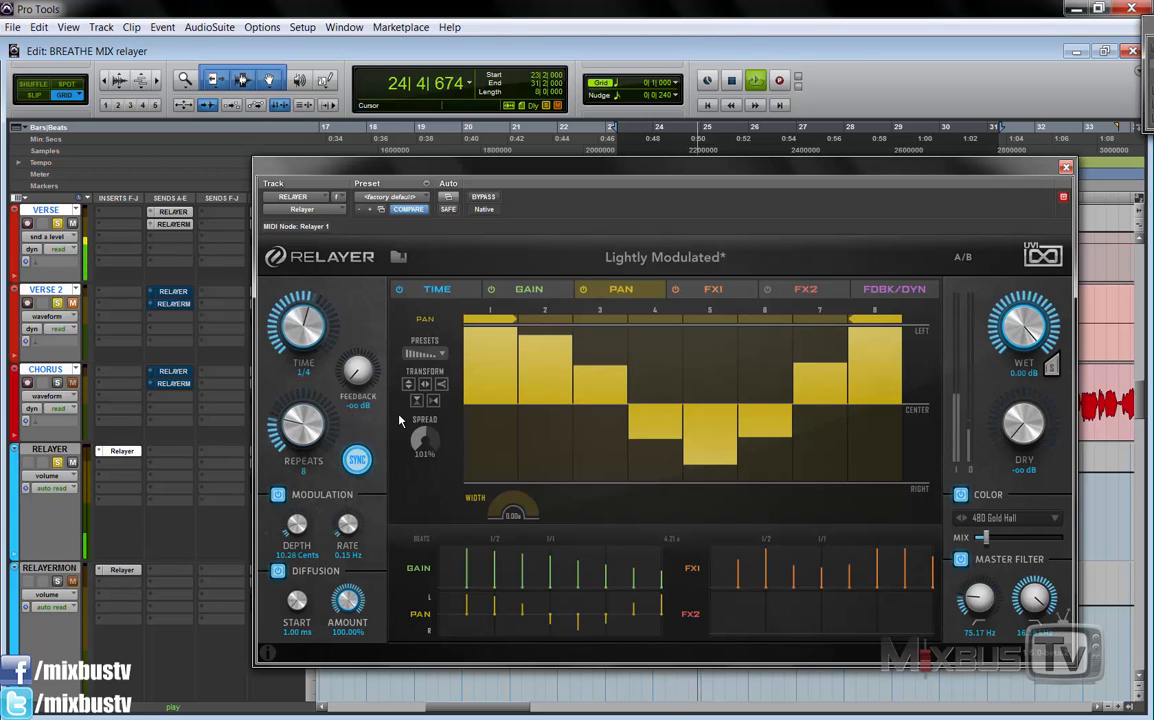
{"action": "left_click_drag", "start_coordinate": [417, 401], "coordinate": [396, 432]}
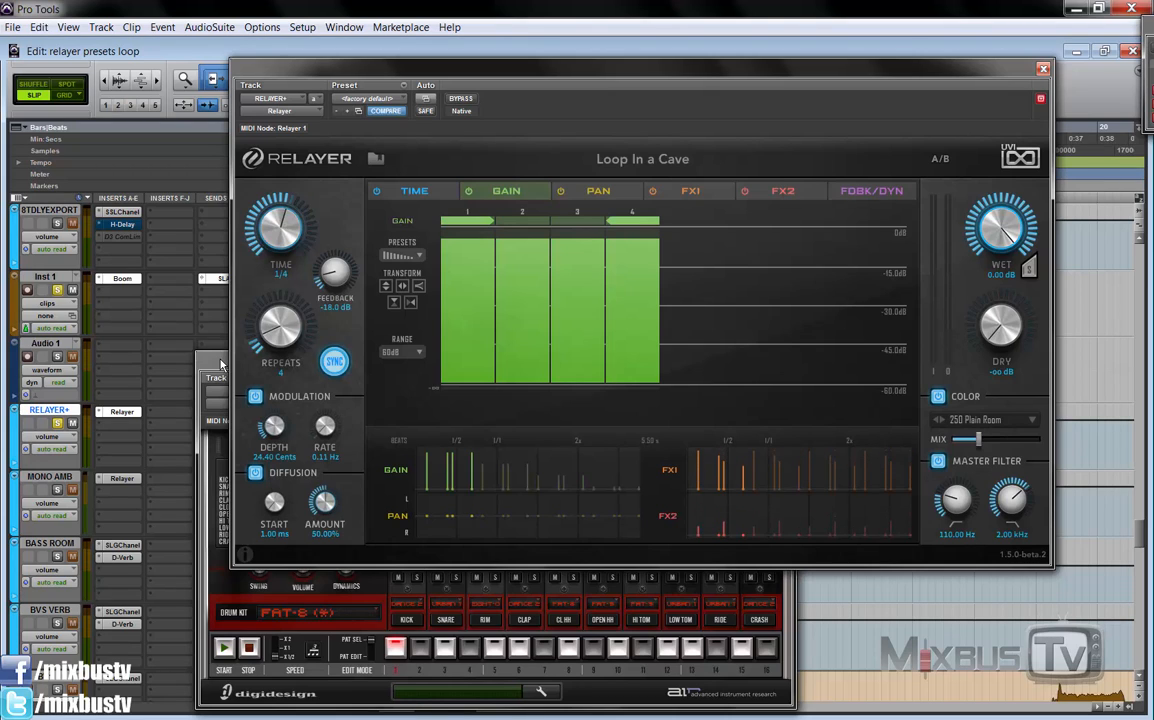
Step: Start the Boom drum pattern and audition Loop In a Cave on it, using the RELAYER+ track's mute to compare
{"action": "left_click", "coordinate": [226, 648]}
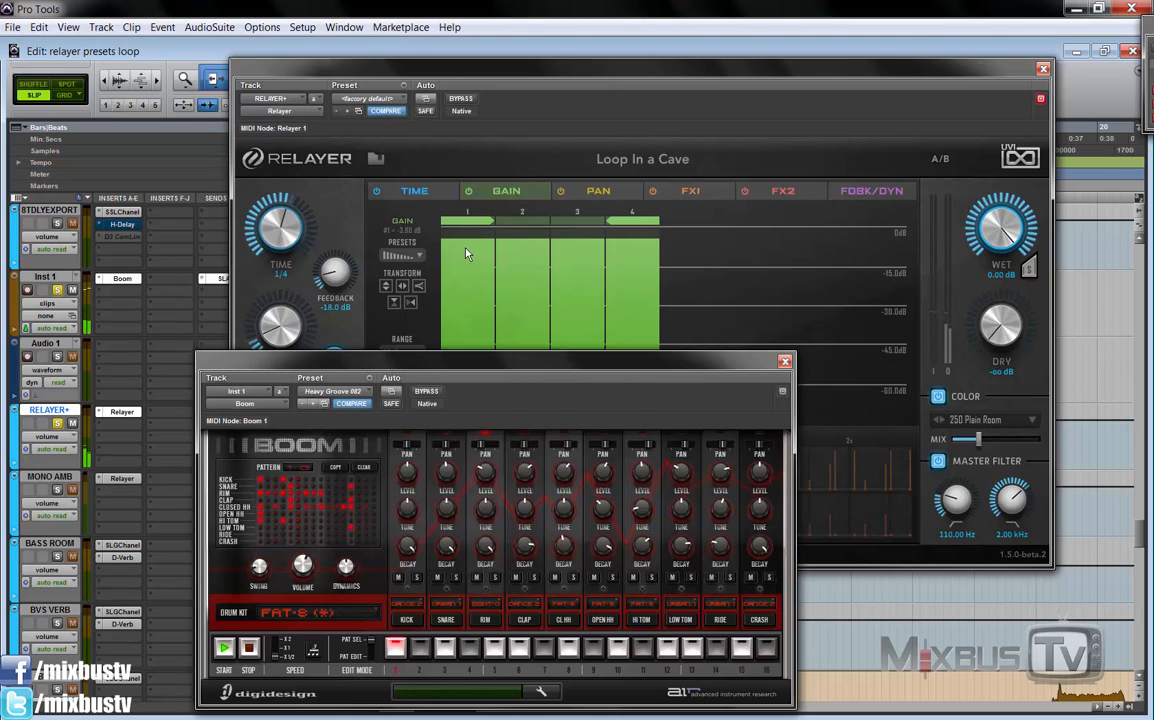
{"action": "left_click", "coordinate": [591, 103]}
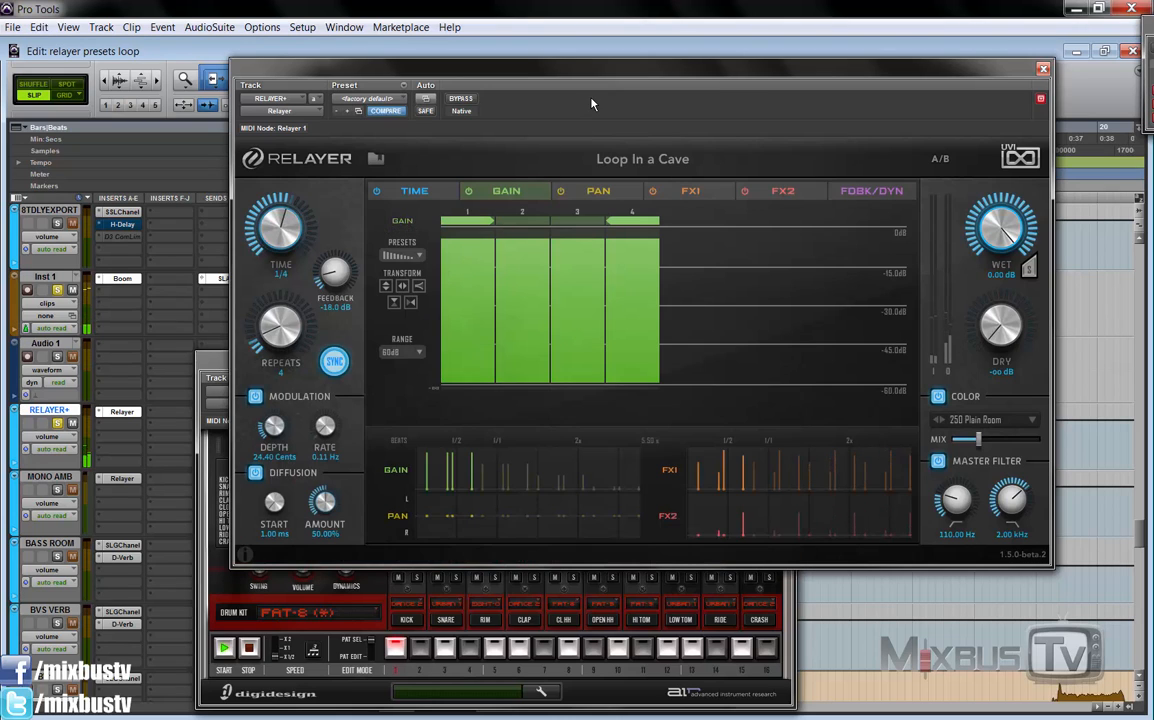
{"action": "left_click", "coordinate": [70, 426]}
Step: Examine the FX2, FX1 and Time sequences of the Loop In a Cave preset
{"action": "left_click", "coordinate": [795, 192]}
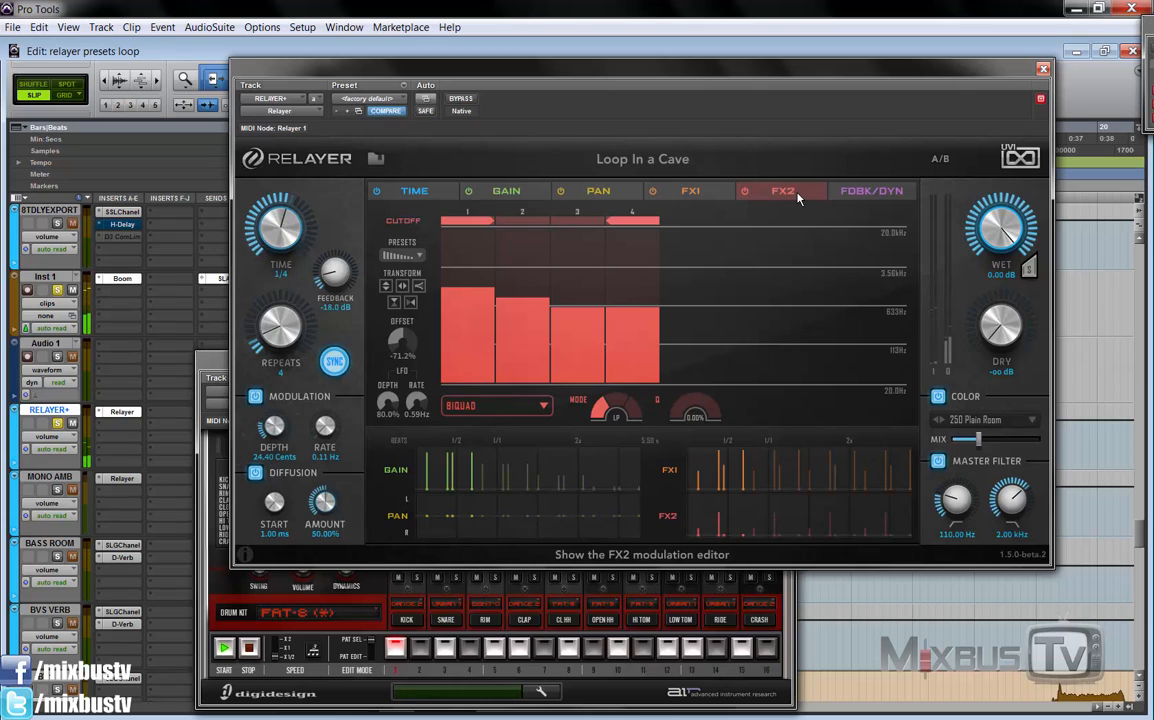
{"action": "left_click", "coordinate": [703, 199]}
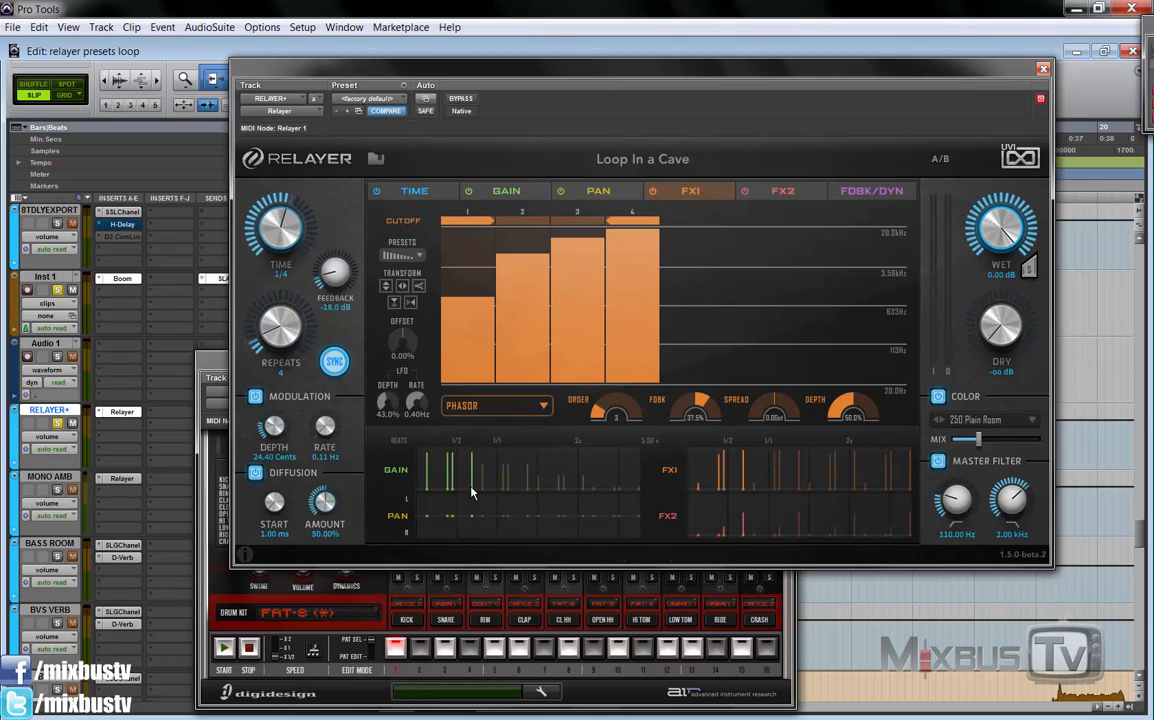
{"action": "left_click", "coordinate": [418, 191]}
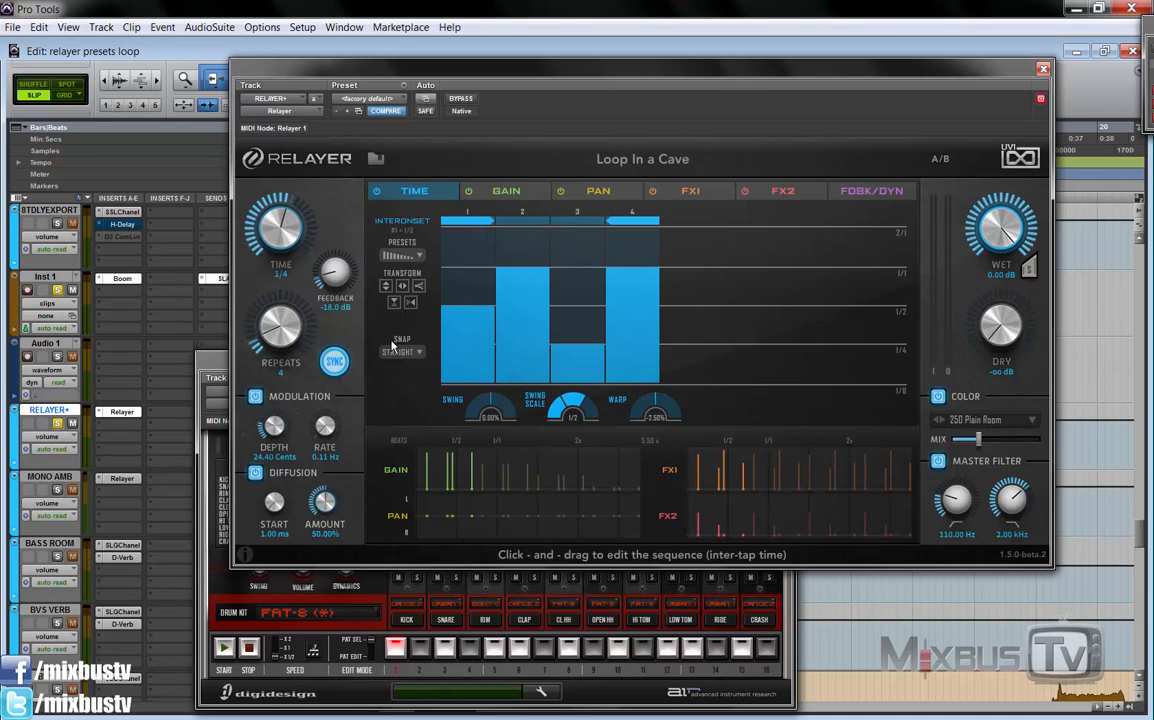
Step: Load the 2 Fast 2 Slow 074 preset in Boom, start its pattern, and bring Relayer back to the front
{"action": "left_click", "coordinate": [217, 361]}
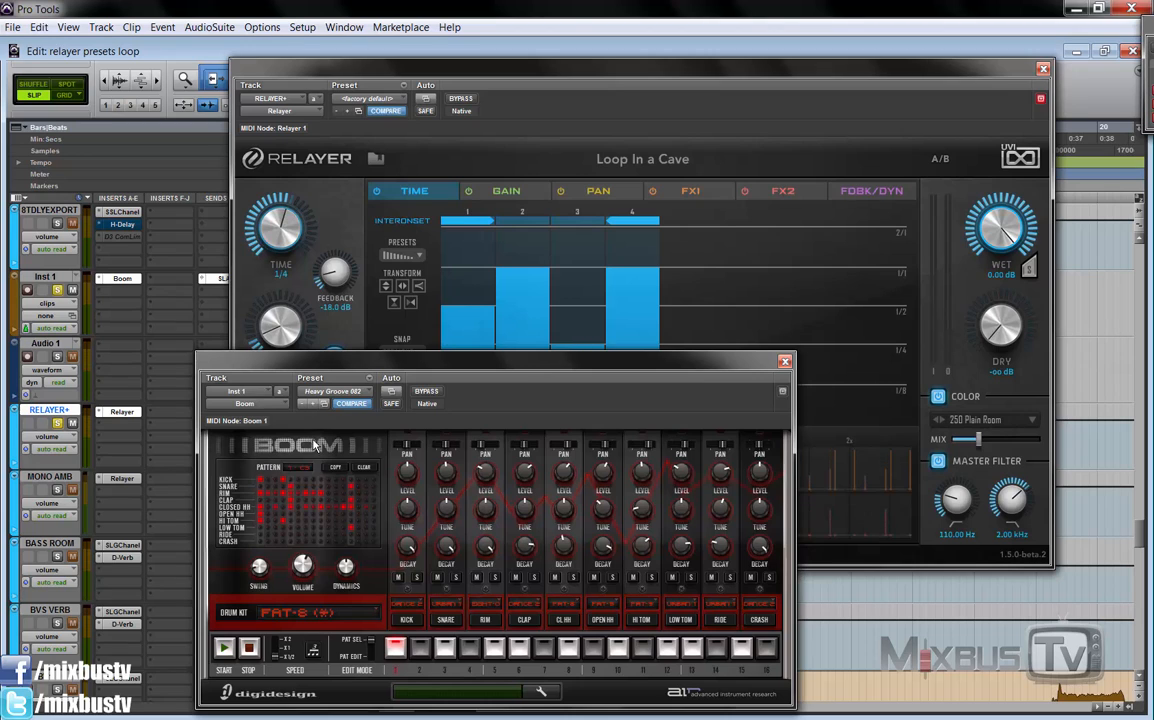
{"action": "left_click", "coordinate": [334, 391]}
{"action": "mouse_move", "coordinate": [432, 400]}
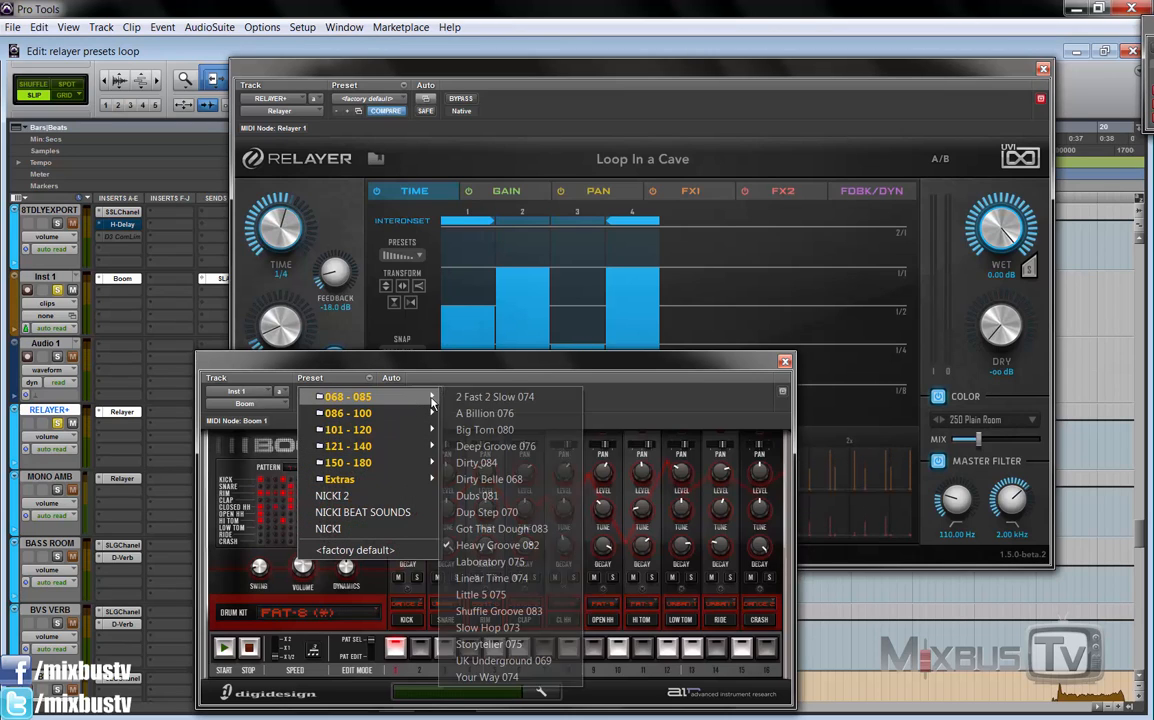
{"action": "left_click", "coordinate": [490, 397]}
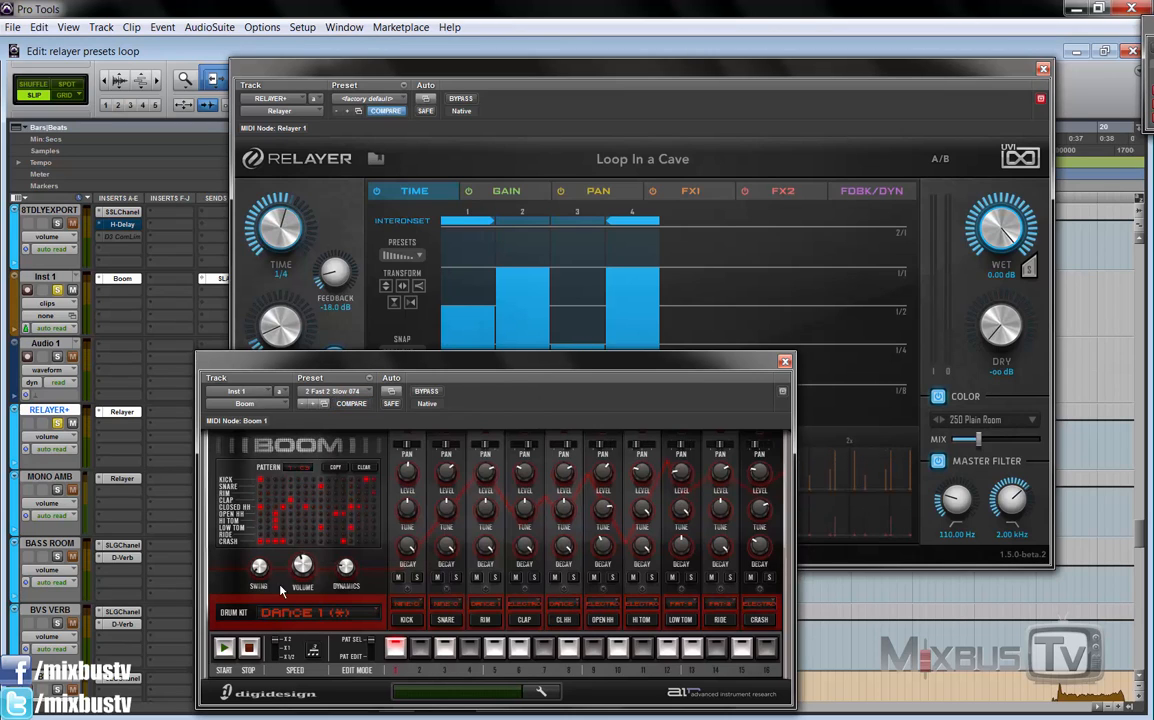
{"action": "left_click", "coordinate": [222, 649]}
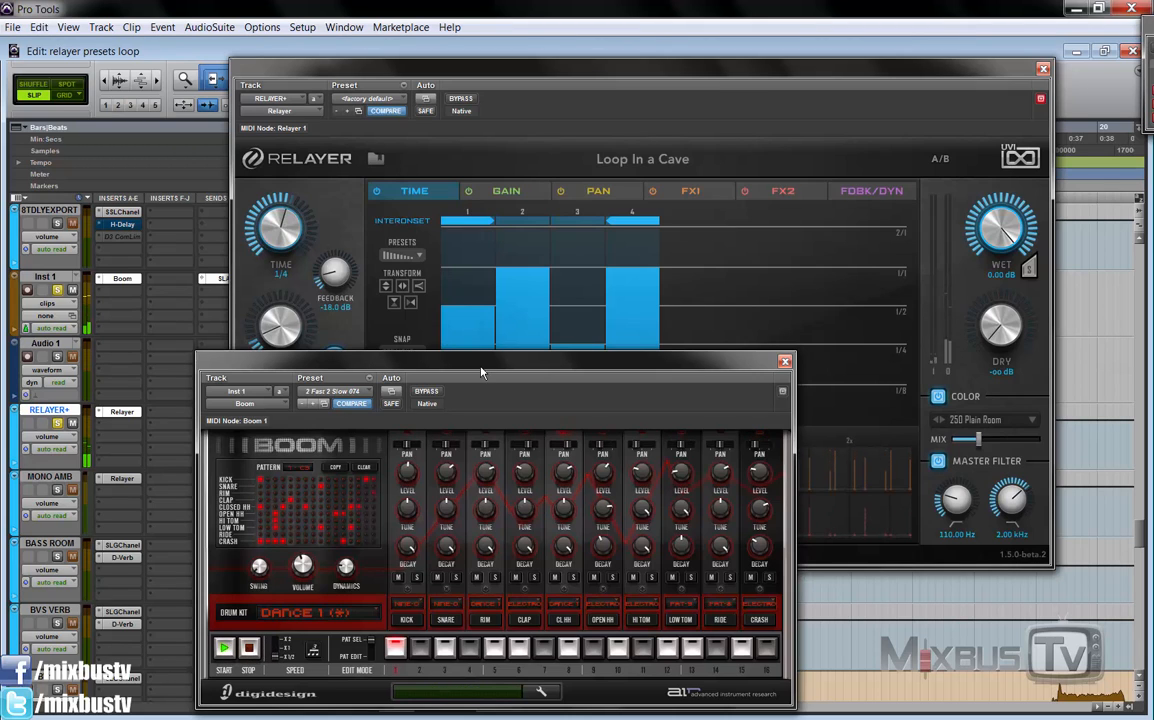
{"action": "left_click", "coordinate": [730, 110]}
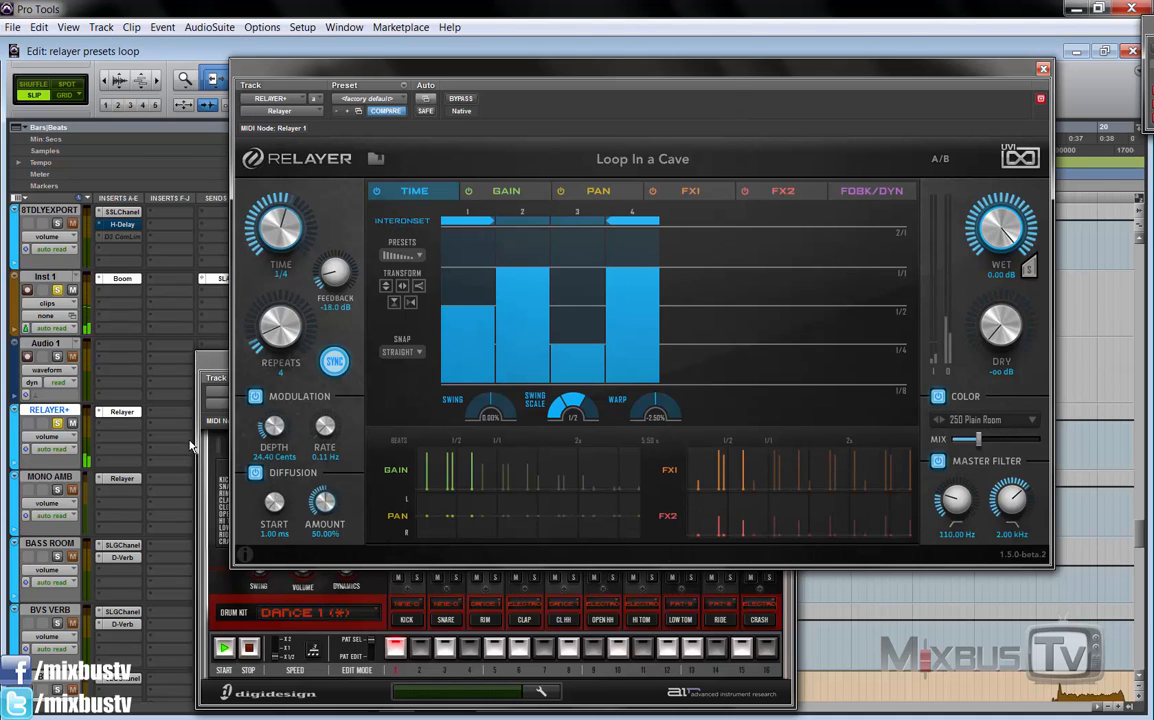
Step: Rearrange the Boom and Relayer plug-in windows so Boom's start and stop controls and the session transport stay reachable
{"action": "left_click_drag", "start_coordinate": [216, 362], "coordinate": [486, 375]}
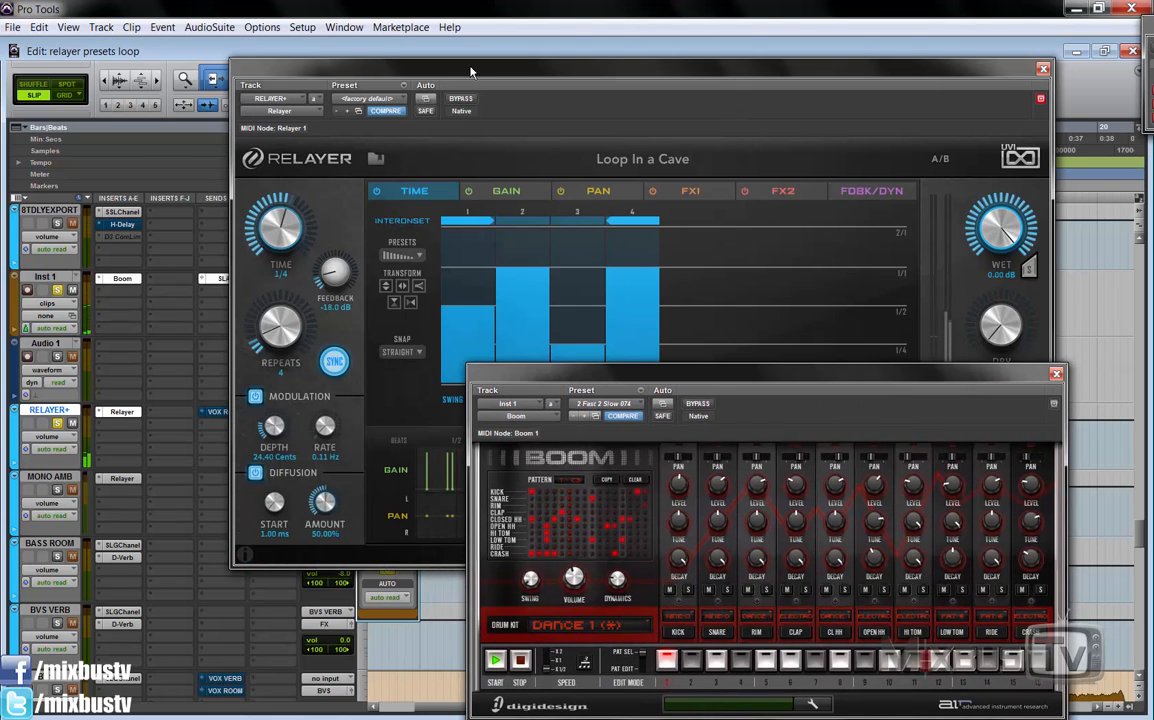
{"action": "left_click_drag", "start_coordinate": [342, 92], "coordinate": [477, 99]}
{"action": "left_click_drag", "start_coordinate": [337, 445], "coordinate": [338, 409]}
{"action": "left_click_drag", "start_coordinate": [540, 100], "coordinate": [407, 144]}
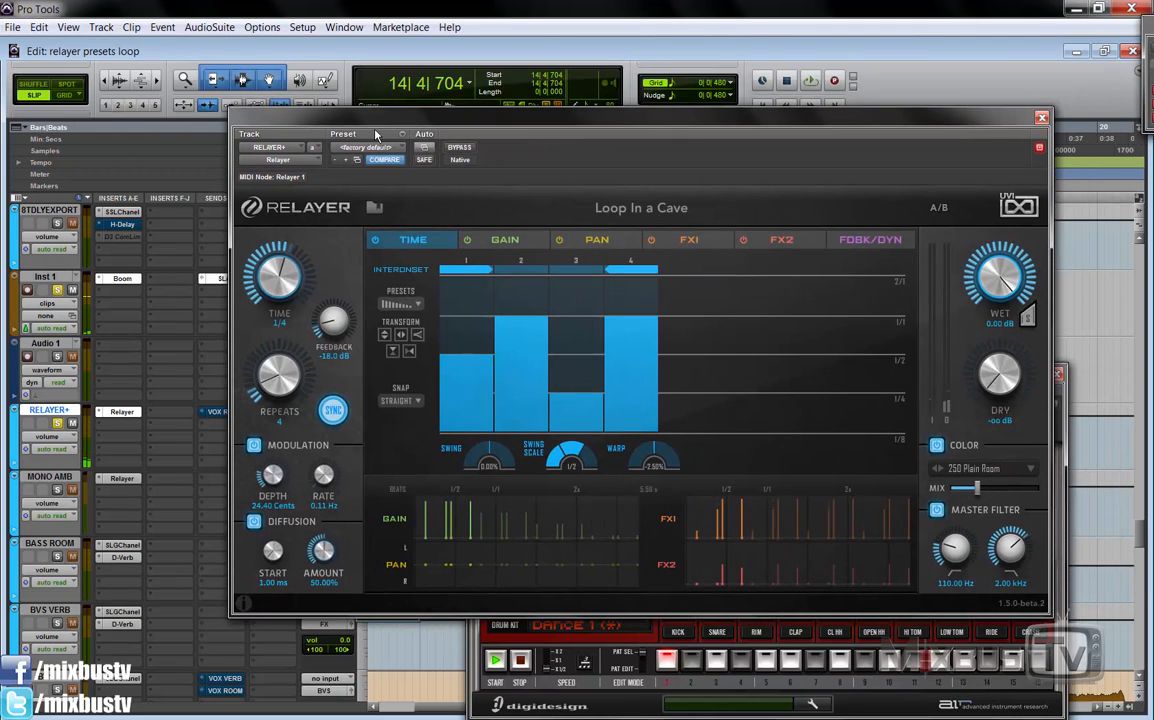
Step: Compare the new Boom pattern with and without Loop In a Cave by muting RELAYER+, and briefly run the session playback
{"action": "left_click", "coordinate": [73, 424]}
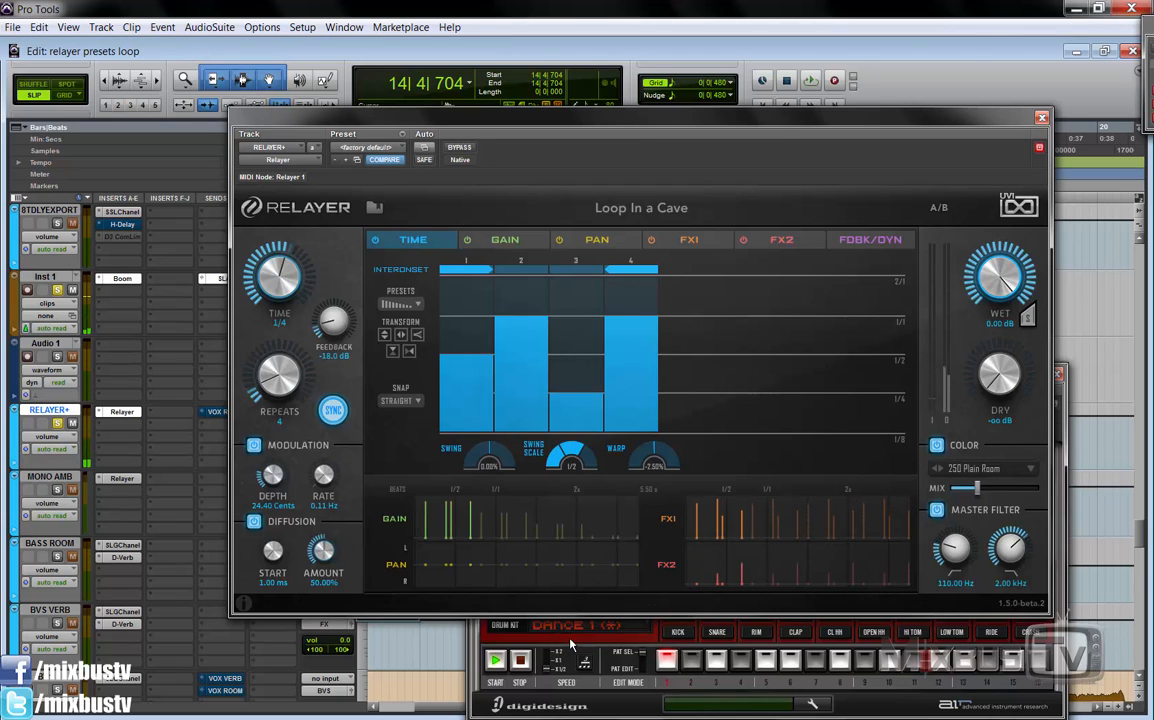
{"action": "key", "text": "space"}
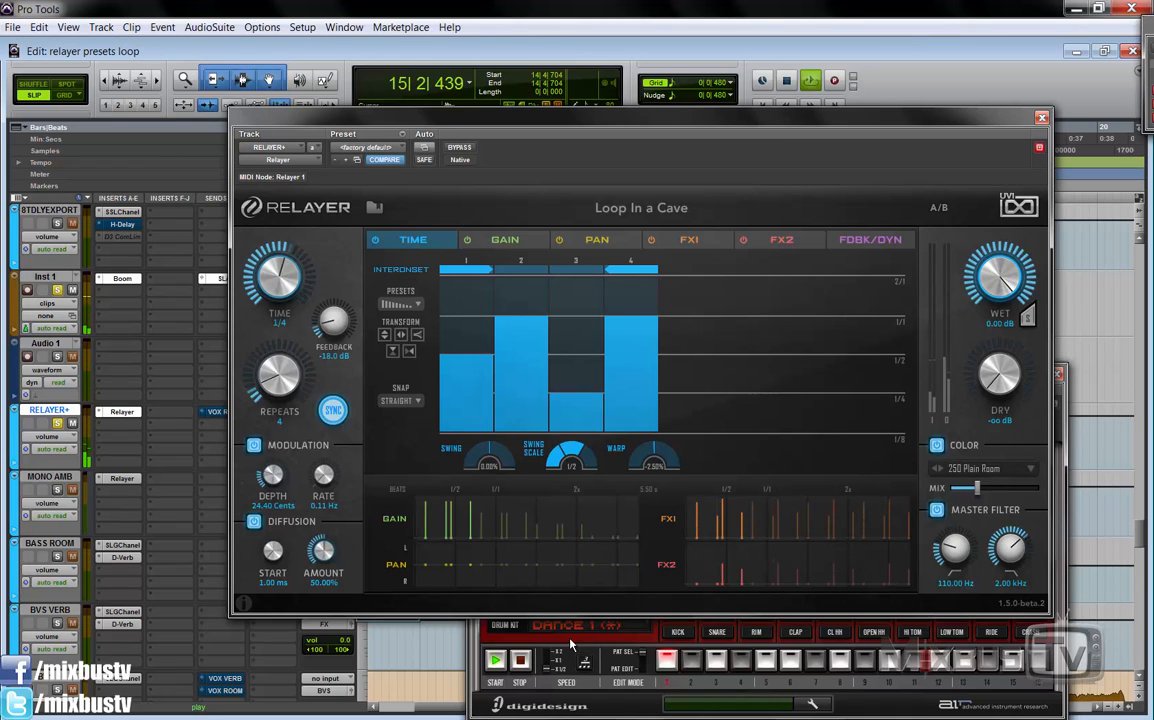
{"action": "key", "text": "space"}
Step: Restart the Boom pattern and lower the Wet level of Loop In a Cave to about -3.25 dB
{"action": "left_click", "coordinate": [571, 645]}
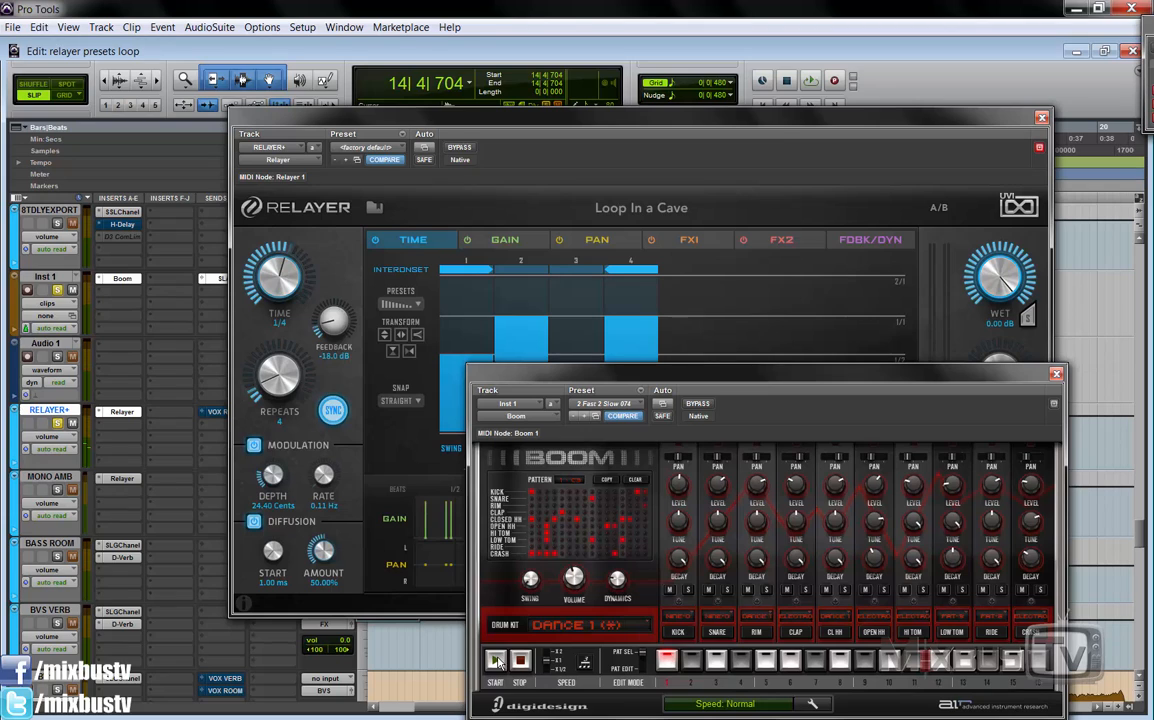
{"action": "mouse_move", "coordinate": [674, 205]}
{"action": "left_click", "coordinate": [617, 138]}
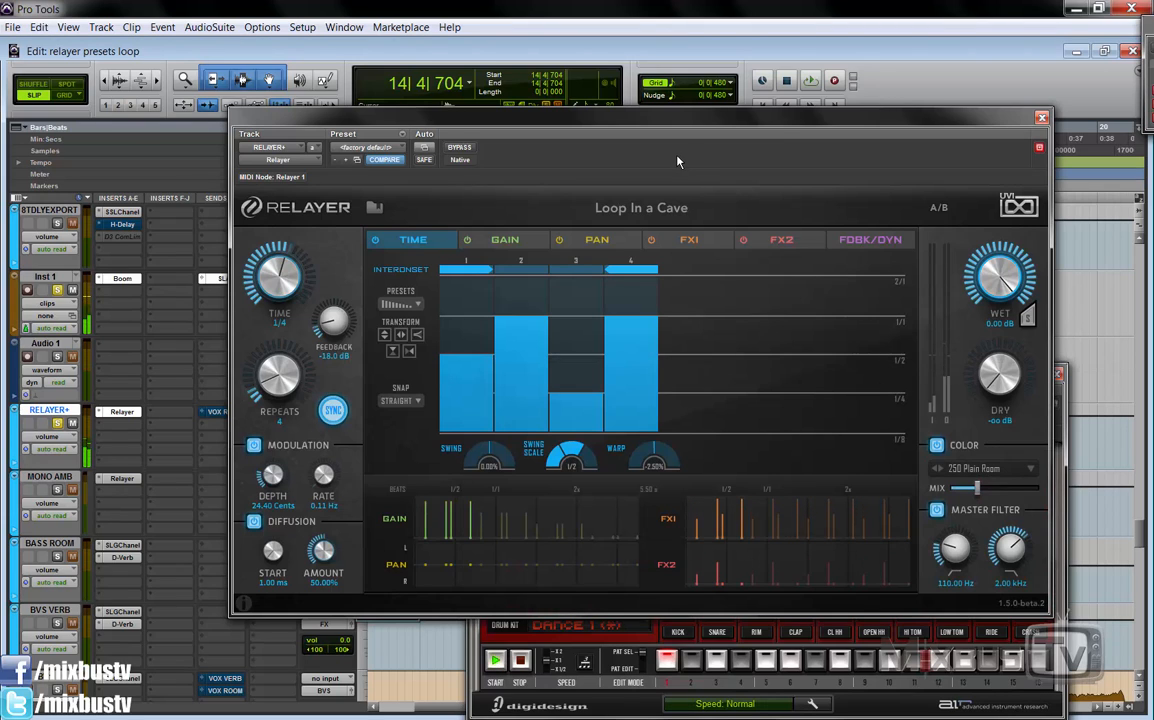
{"action": "left_click_drag", "start_coordinate": [1000, 282], "coordinate": [998, 326]}
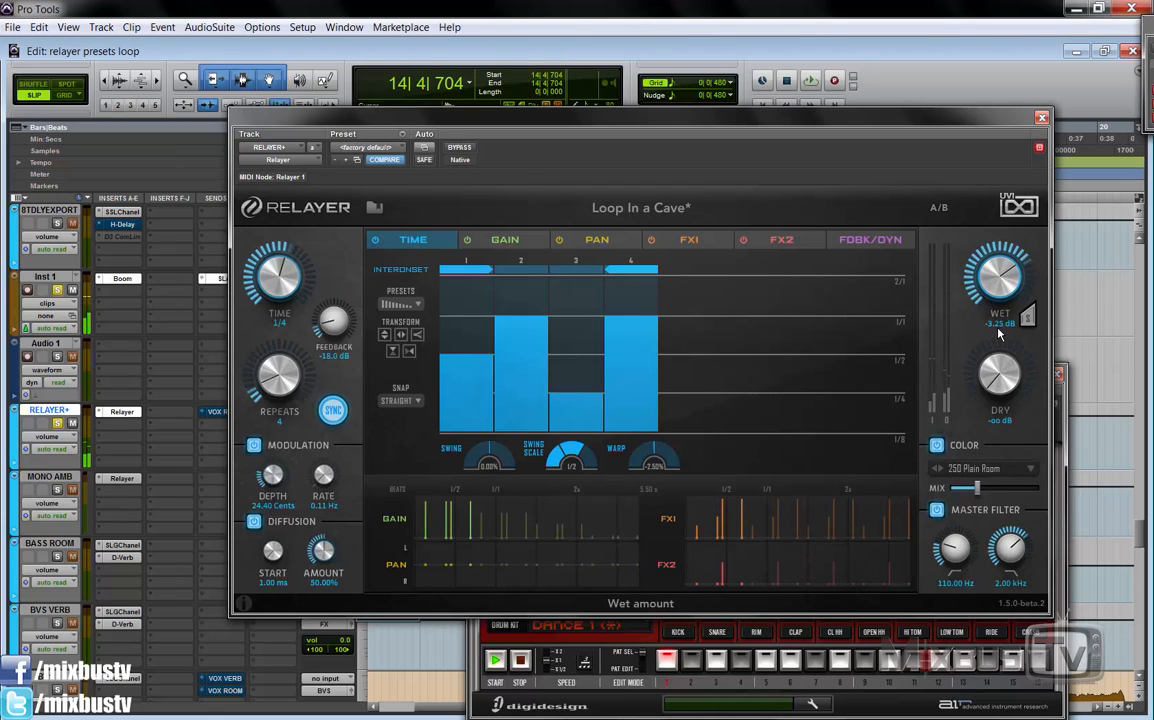